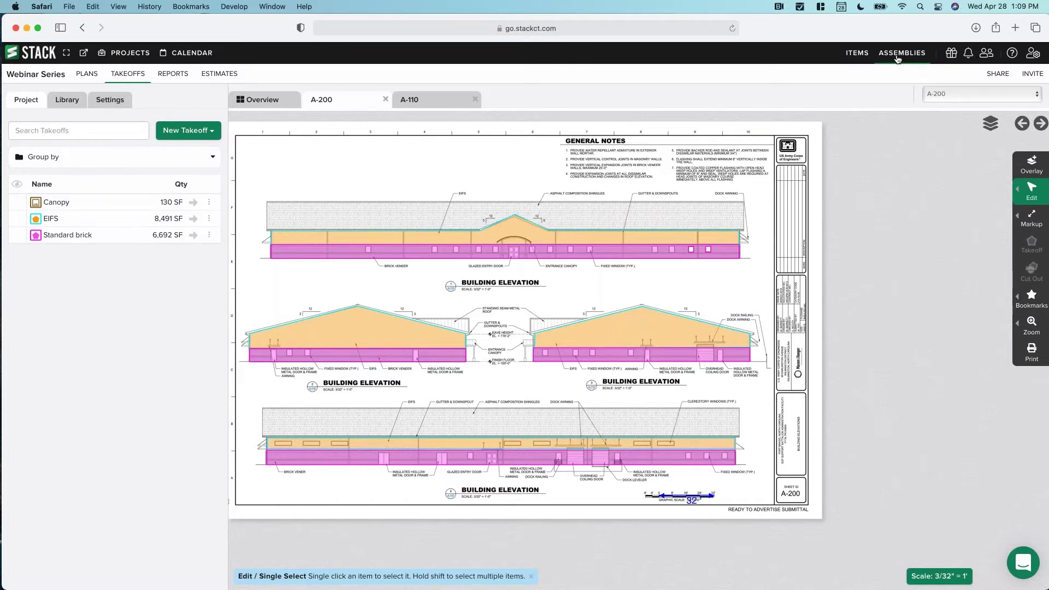
{"action": "left_click", "coordinate": [1012, 54]}
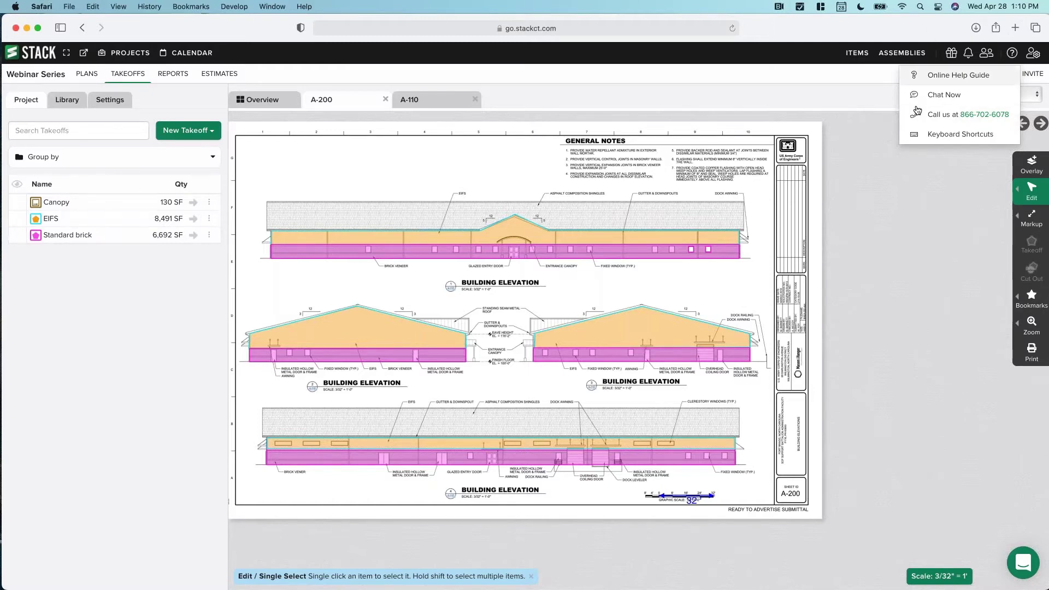
{"action": "left_click", "coordinate": [1010, 56]}
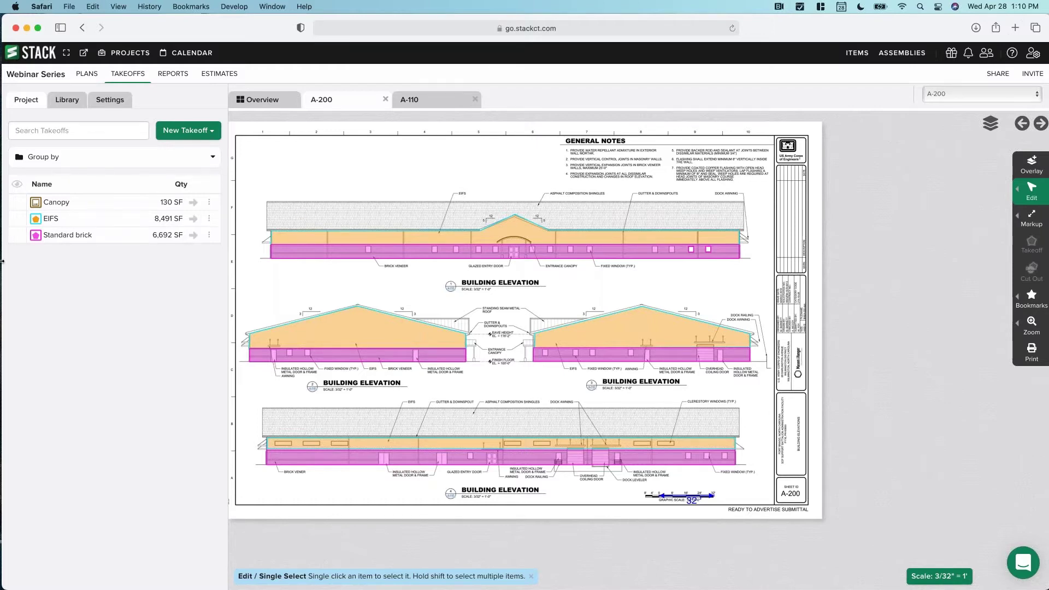
Delete the Standard Brick - Area assembly from the Standard brick takeoff and return to the takeoff list.
{"action": "left_click", "coordinate": [70, 235]}
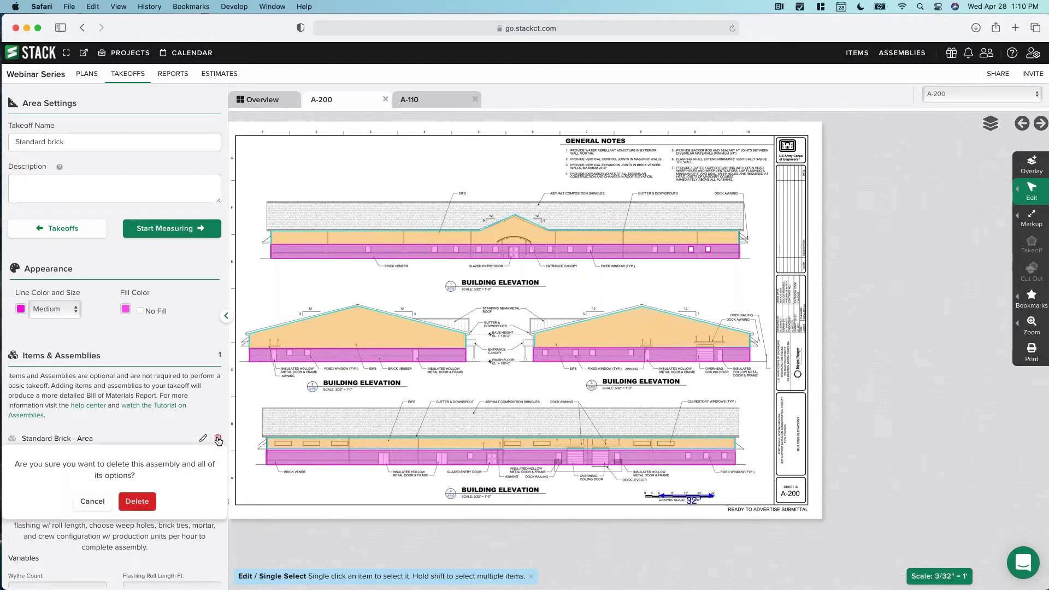
{"action": "left_click", "coordinate": [137, 501]}
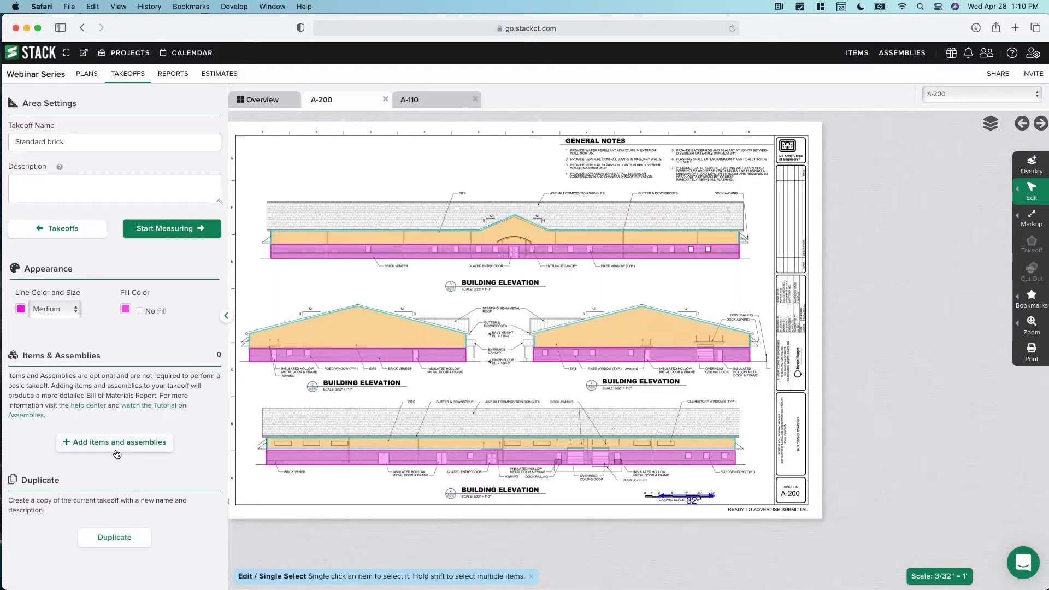
{"action": "left_click", "coordinate": [127, 76]}
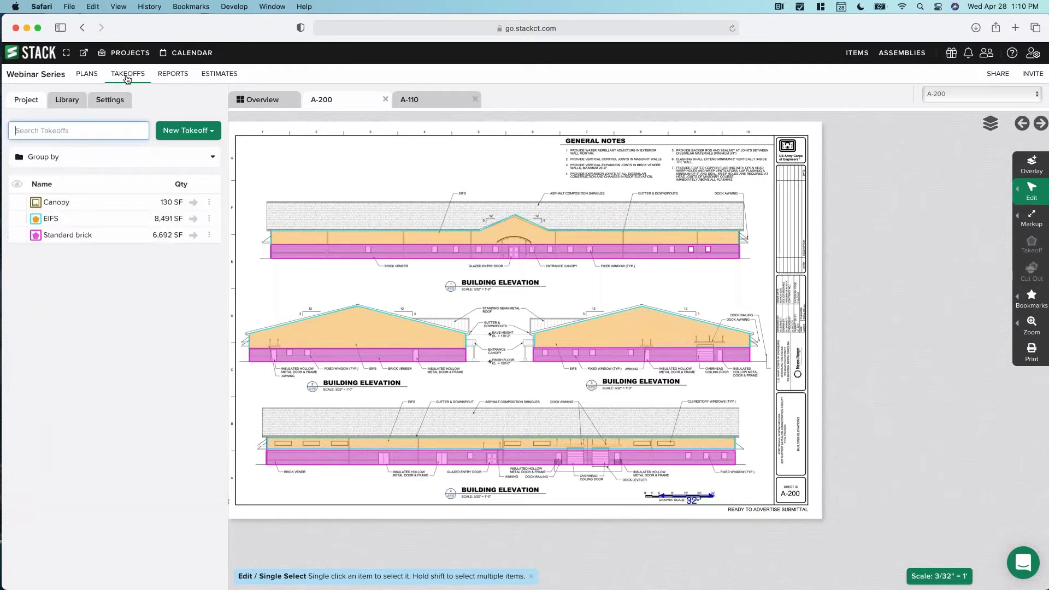
Create a new folder named "11 Webinar" under My Items in the items library.
{"action": "left_click", "coordinate": [857, 53]}
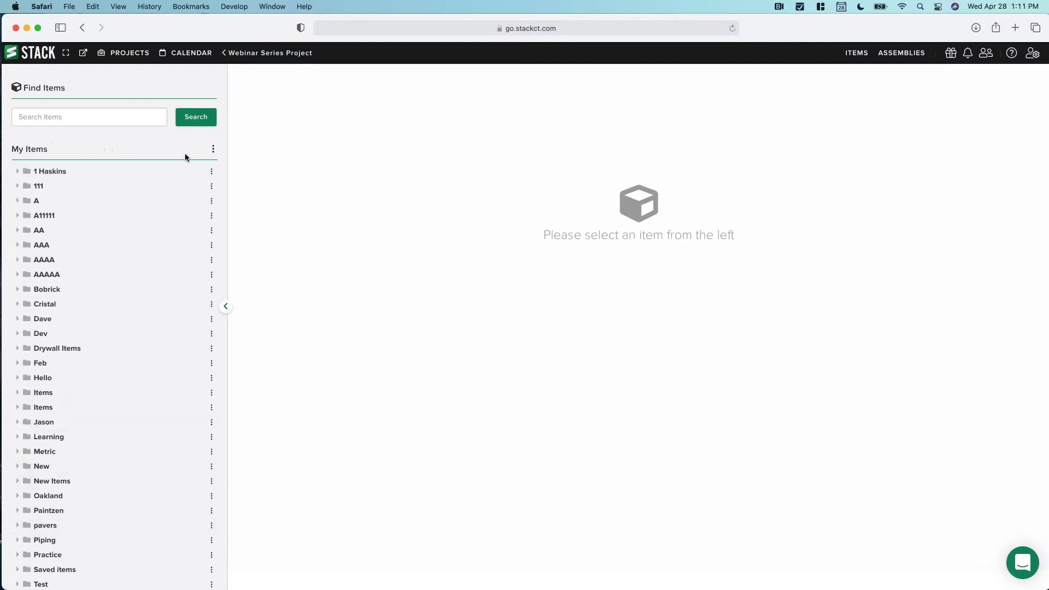
{"action": "left_click", "coordinate": [213, 149]}
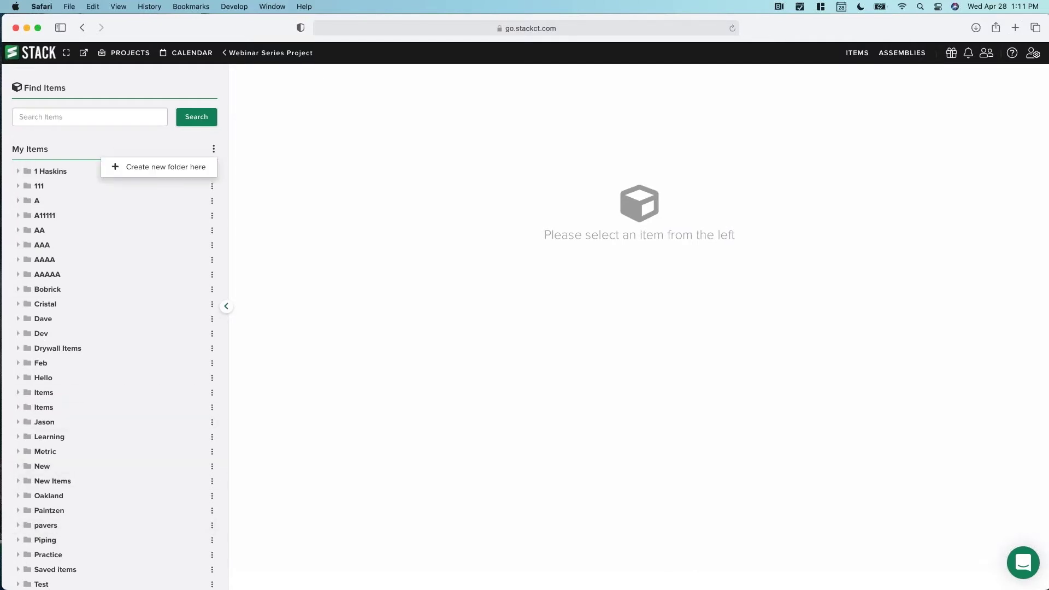
{"action": "left_click", "coordinate": [182, 167]}
{"action": "type", "text": "11"}
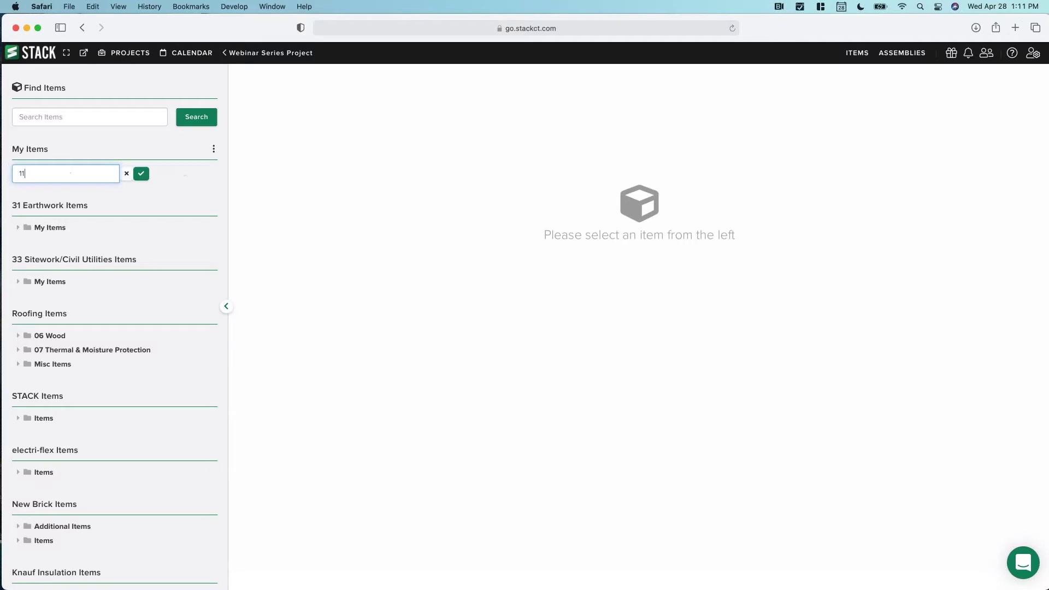
{"action": "type", "text": " Webinar"}
{"action": "left_click", "coordinate": [142, 174]}
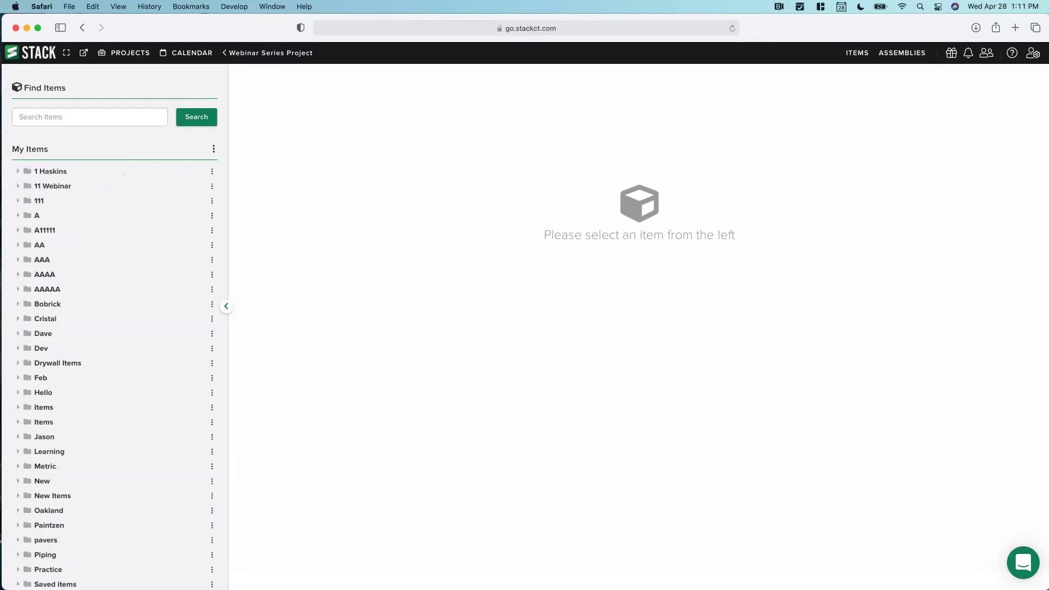
Create a subfolder named "Brick" inside the 11 Webinar folder.
{"action": "left_click", "coordinate": [39, 188]}
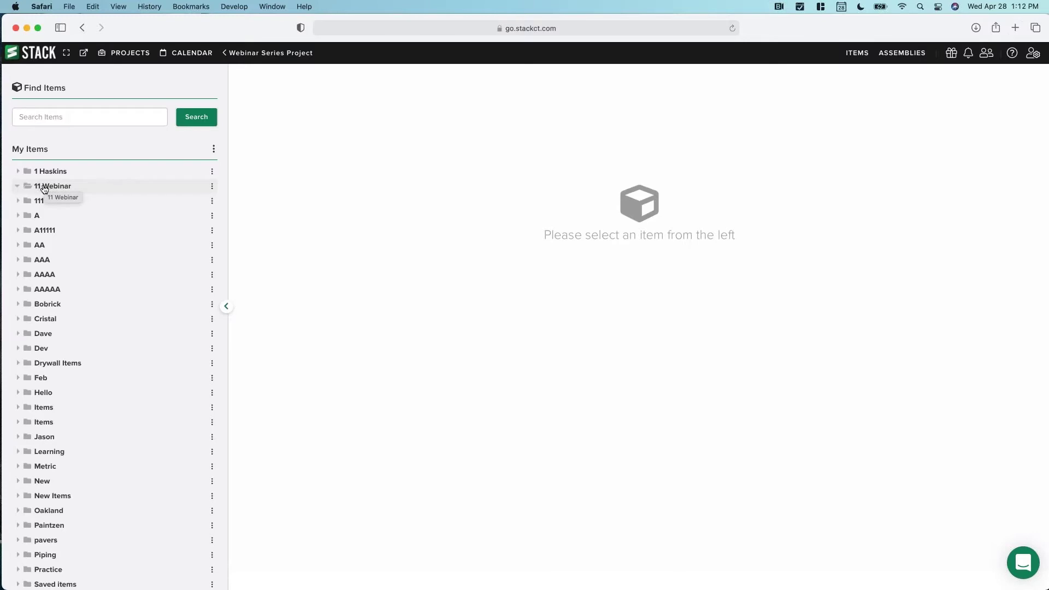
{"action": "left_click", "coordinate": [213, 186]}
{"action": "left_click", "coordinate": [172, 223]}
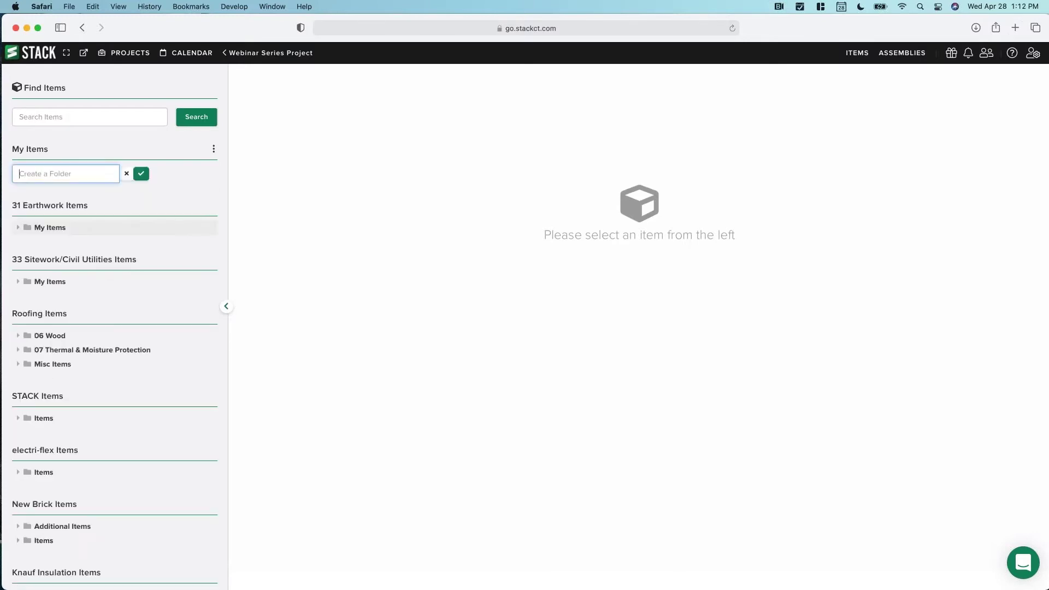
{"action": "type", "text": "Brick"}
{"action": "left_click", "coordinate": [141, 175]}
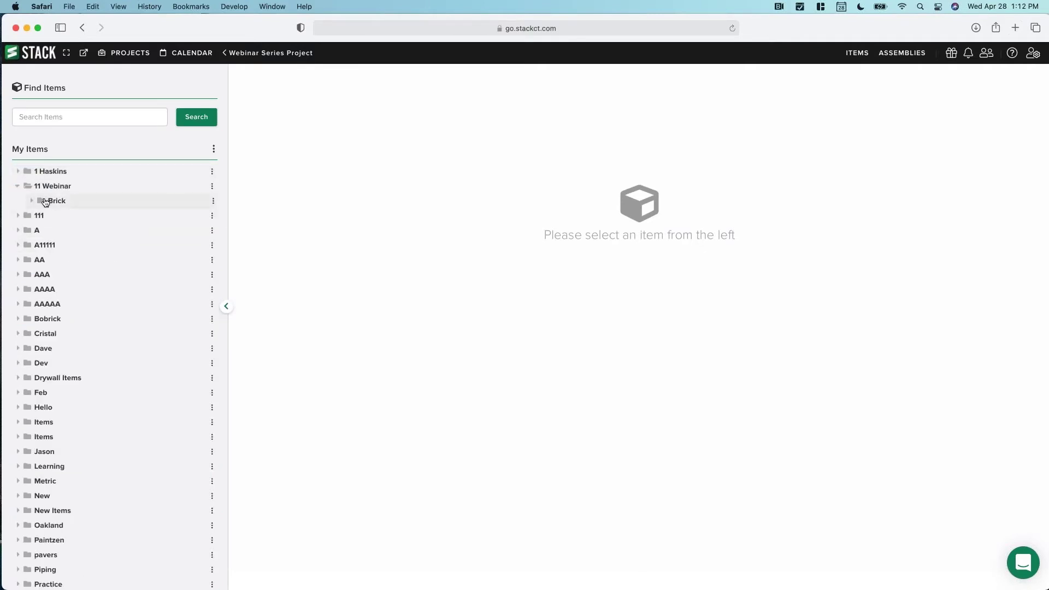
Start a new item in the Brick folder and name it "Standard brick".
{"action": "left_click", "coordinate": [213, 202]}
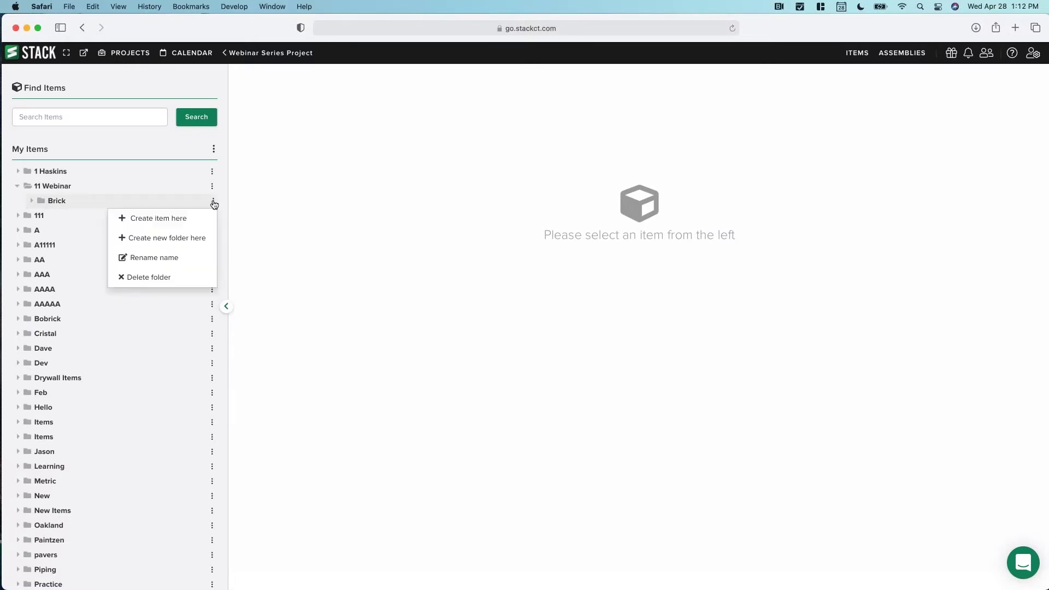
{"action": "left_click", "coordinate": [157, 221]}
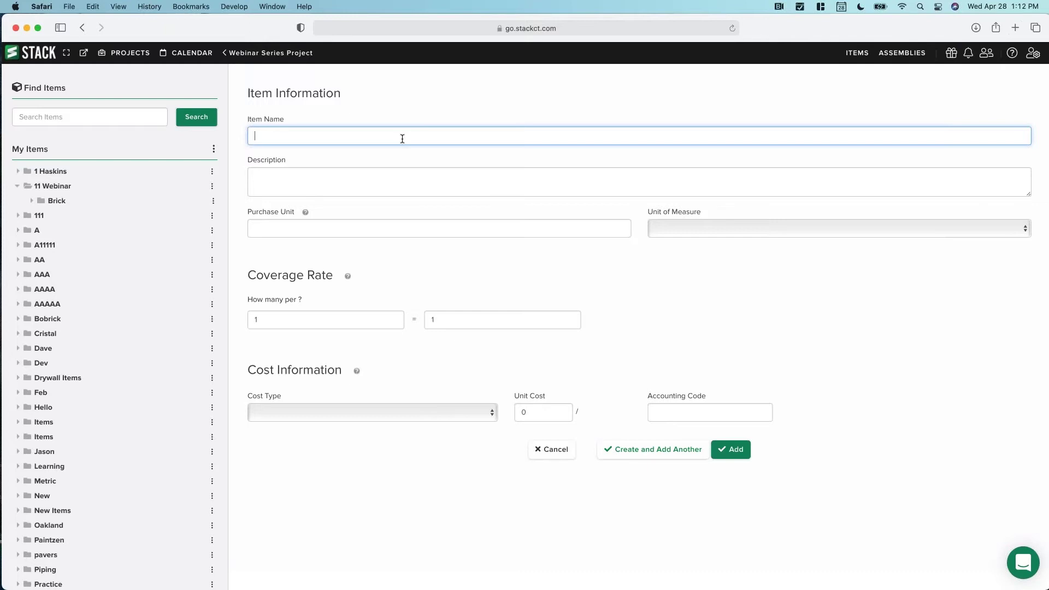
{"action": "type", "text": "Standard brick"}
{"action": "left_click", "coordinate": [313, 136]}
{"action": "left_click", "coordinate": [298, 183]}
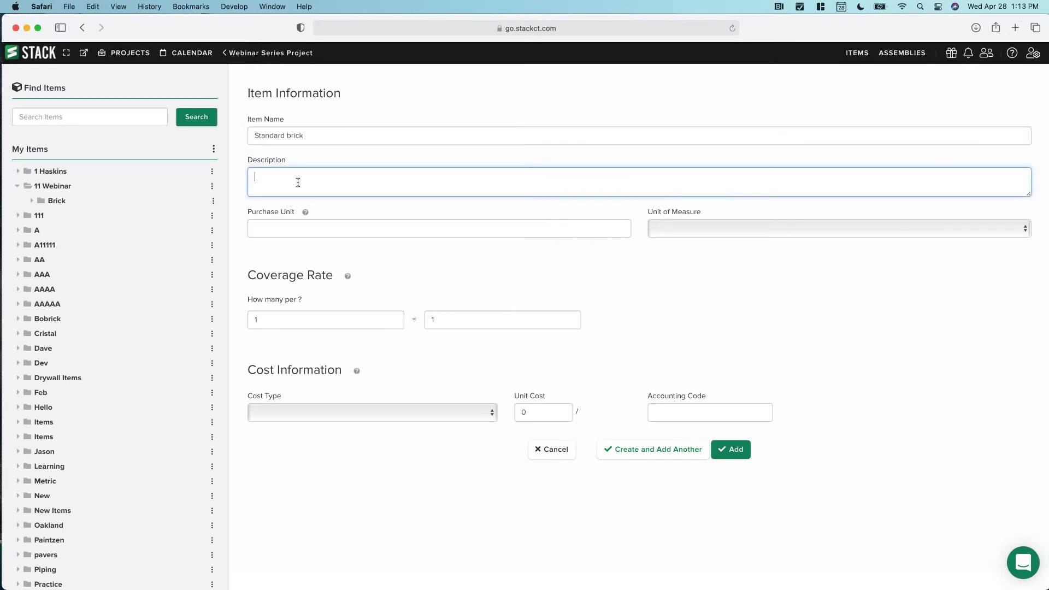
Set the Standard brick item's purchase unit to "Per brick" and its unit of measure to sq ft.
{"action": "left_click", "coordinate": [297, 229]}
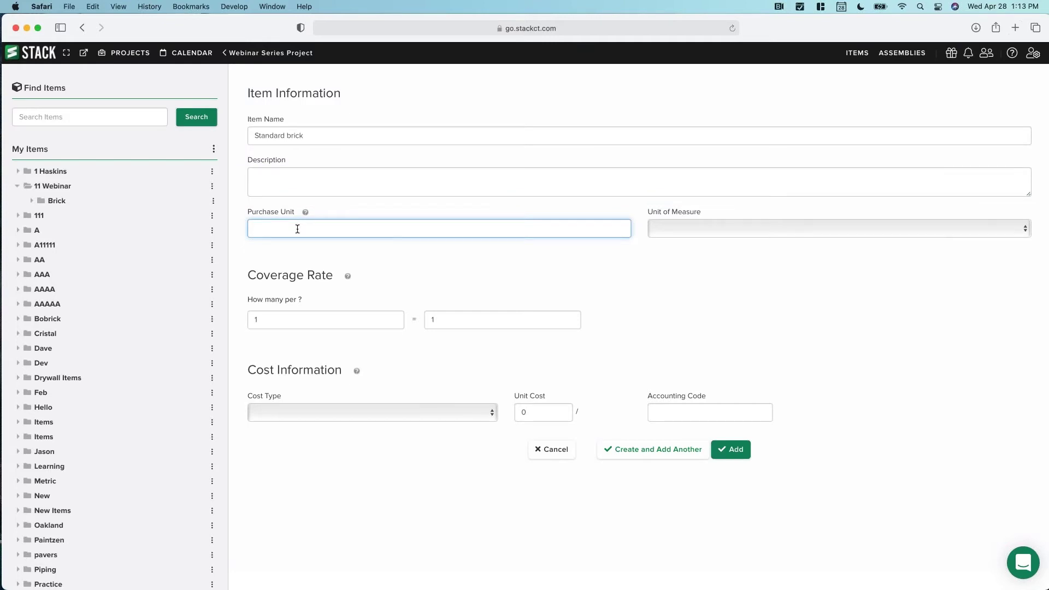
{"action": "type", "text": "Per brick"}
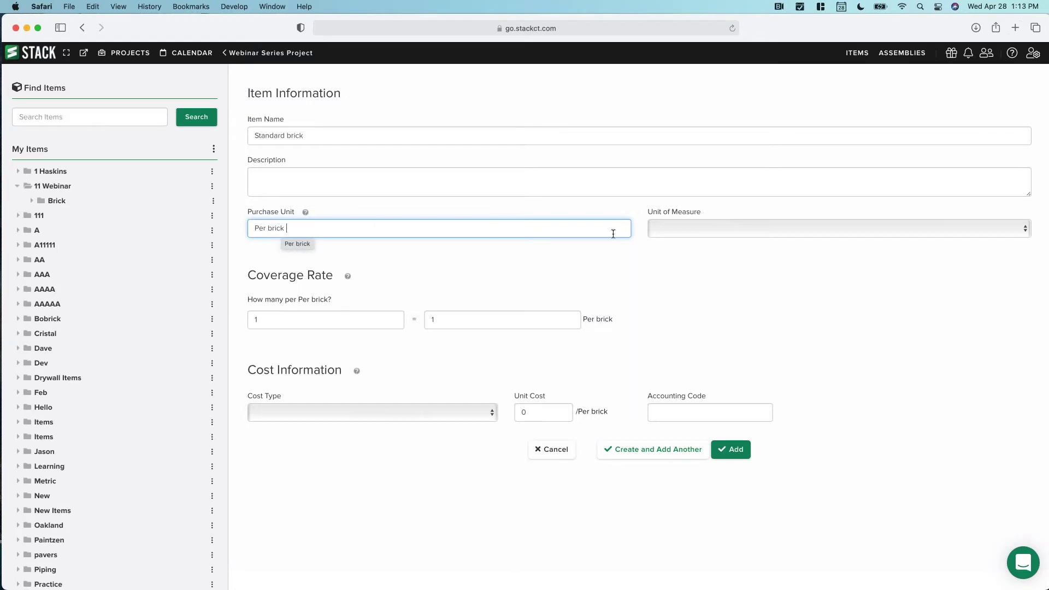
{"action": "left_click", "coordinate": [674, 227]}
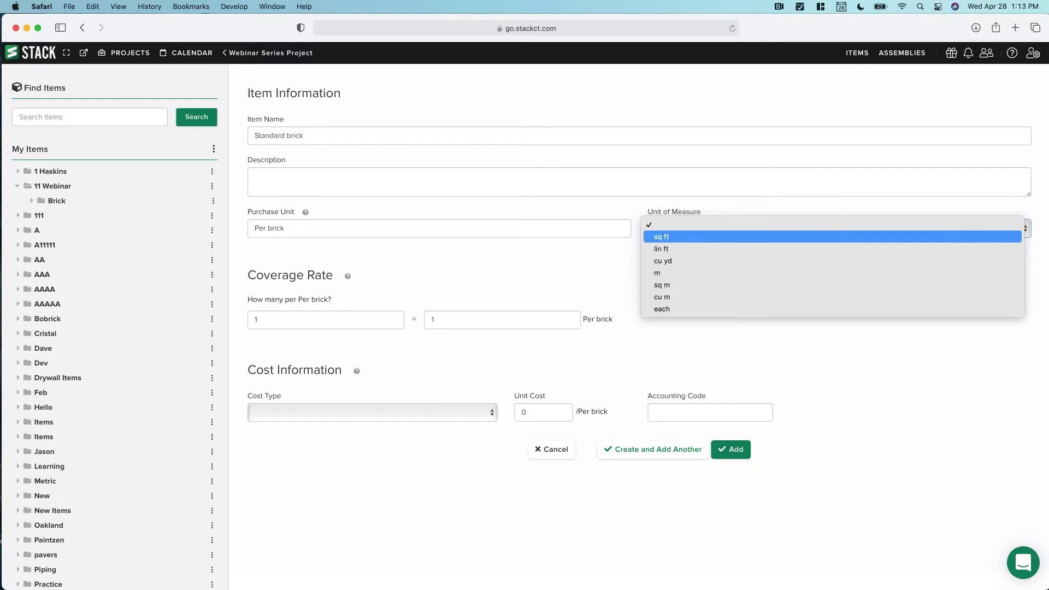
{"action": "left_click", "coordinate": [669, 237]}
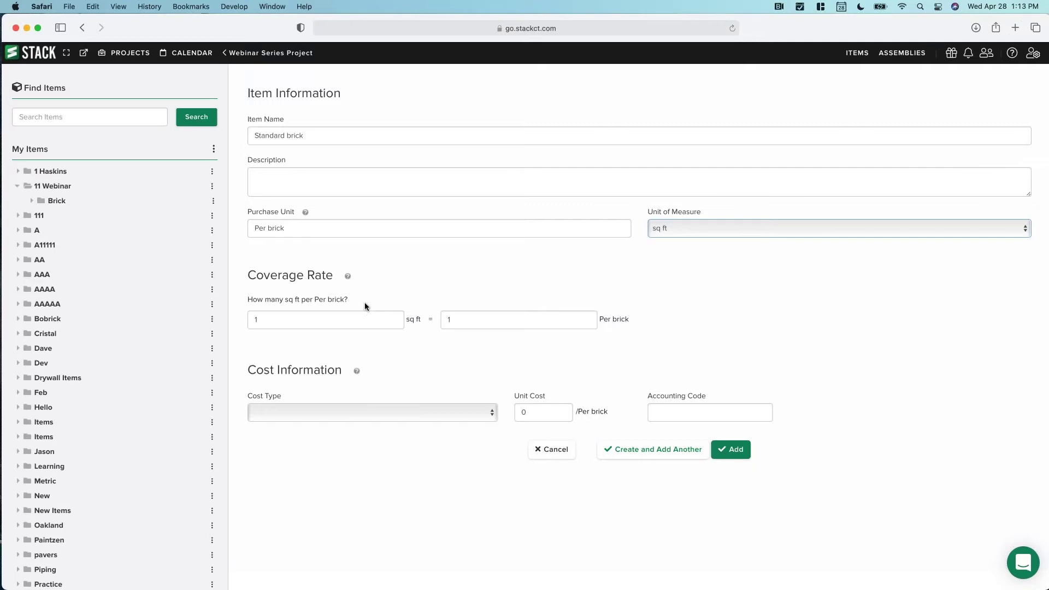
Set the Standard brick item's coverage rate to 0.77 sq ft per brick.
{"action": "left_click", "coordinate": [316, 321]}
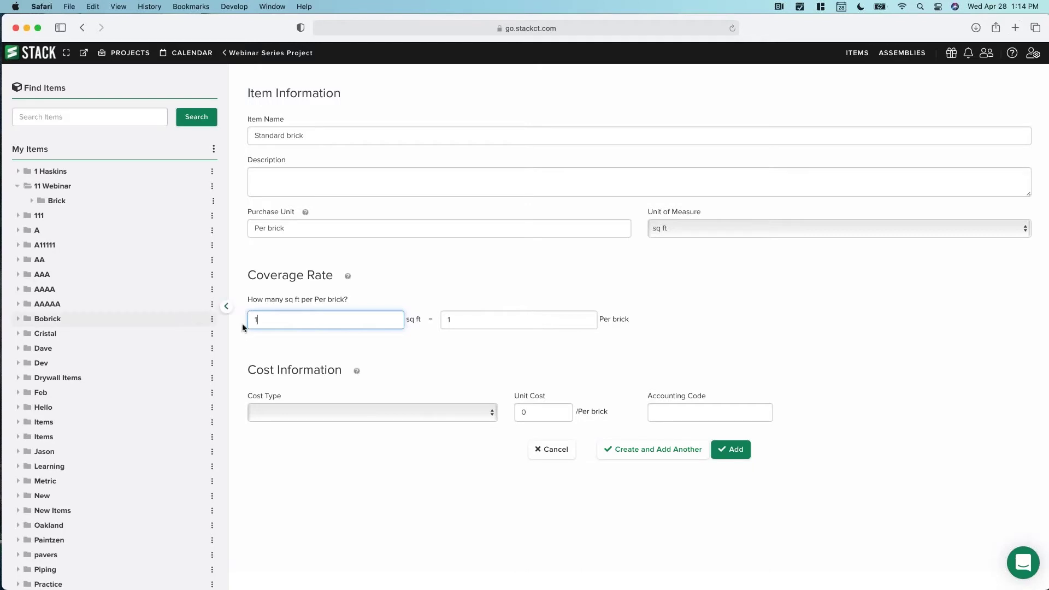
{"action": "left_click_drag", "start_coordinate": [264, 319], "coordinate": [235, 317]}
{"action": "type", "text": "0.77"}
{"action": "left_click", "coordinate": [419, 277]}
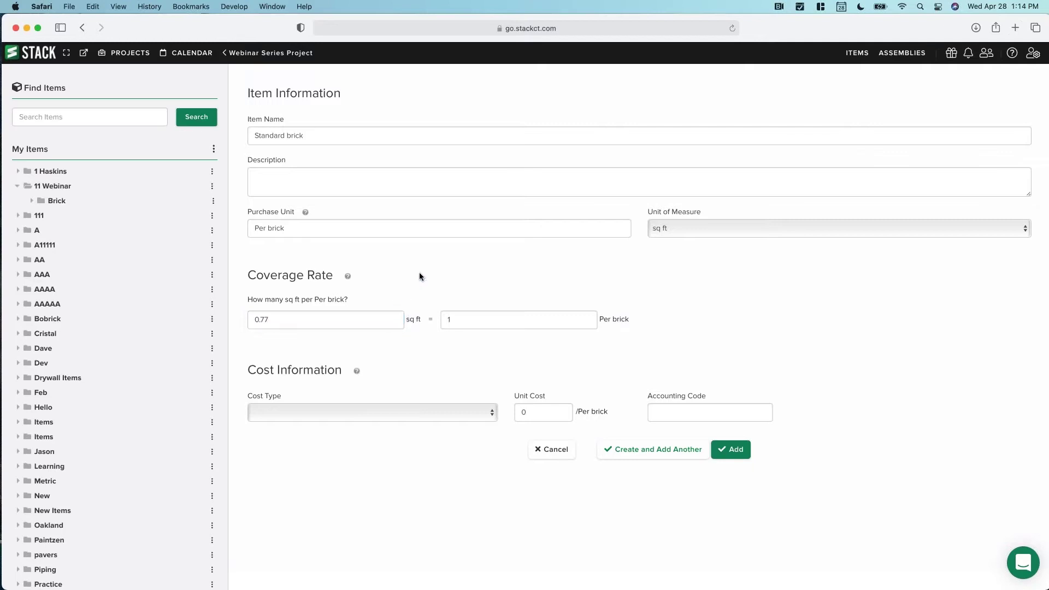
Give the brick item cost type Material, unit cost .80 and accounting code "Part # 14312", and add it to the folder.
{"action": "left_click", "coordinate": [343, 411]}
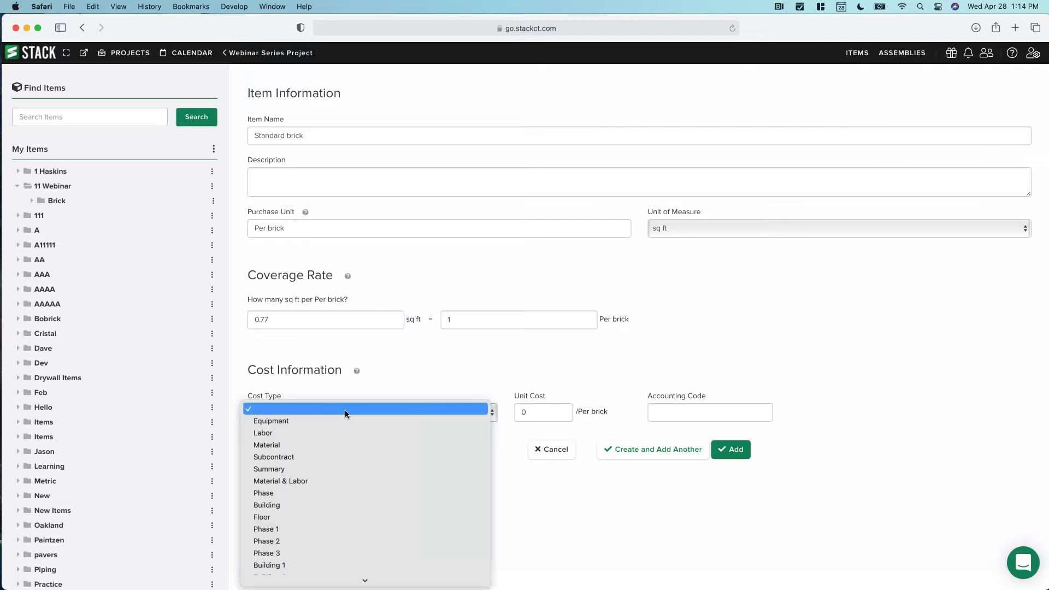
{"action": "left_click", "coordinate": [333, 443]}
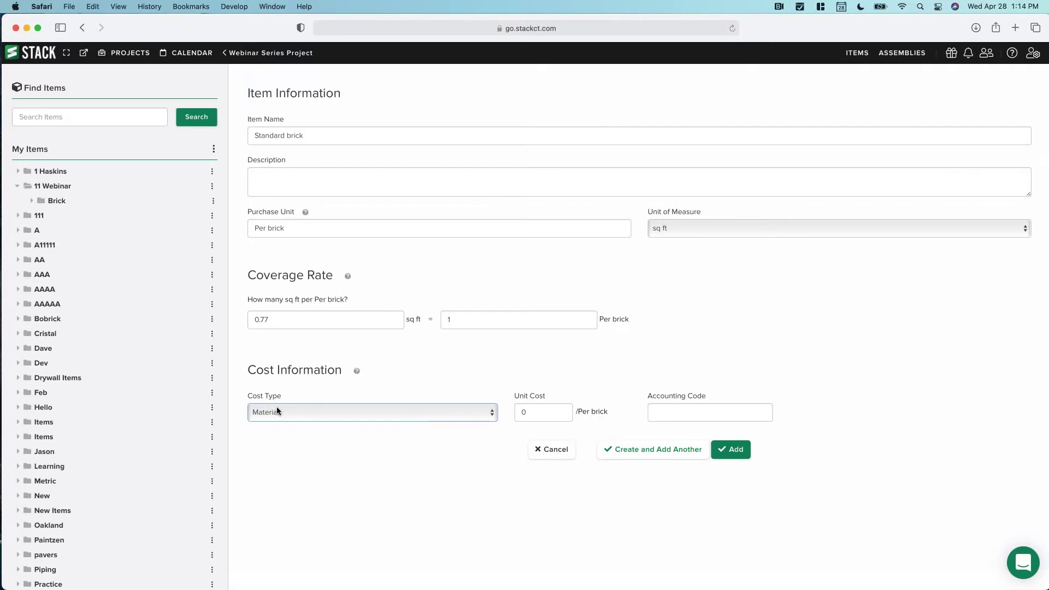
{"action": "left_click", "coordinate": [523, 412]}
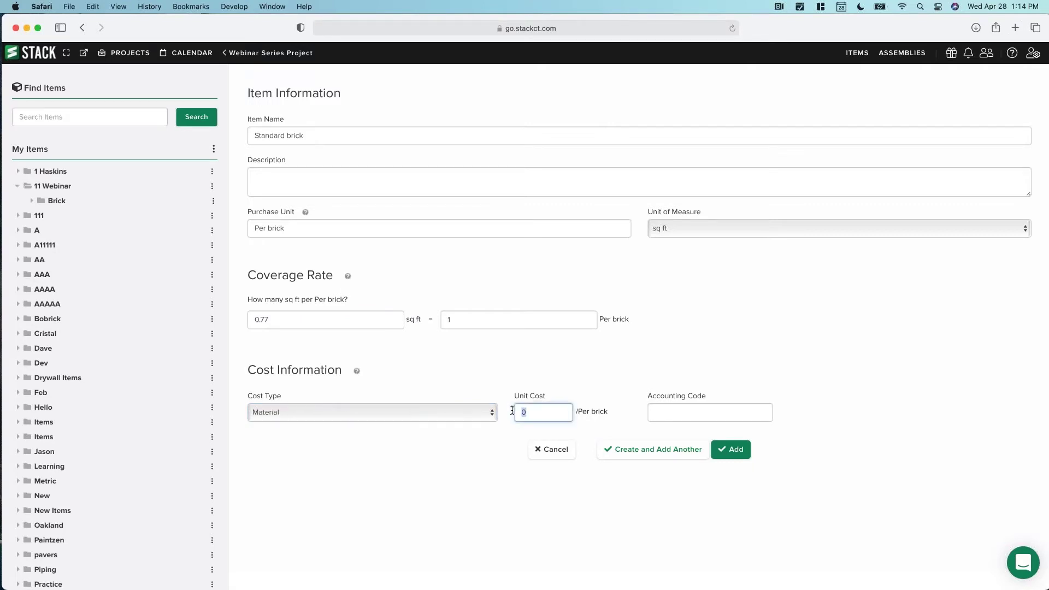
{"action": "type", "text": ".80"}
{"action": "left_click", "coordinate": [689, 413]}
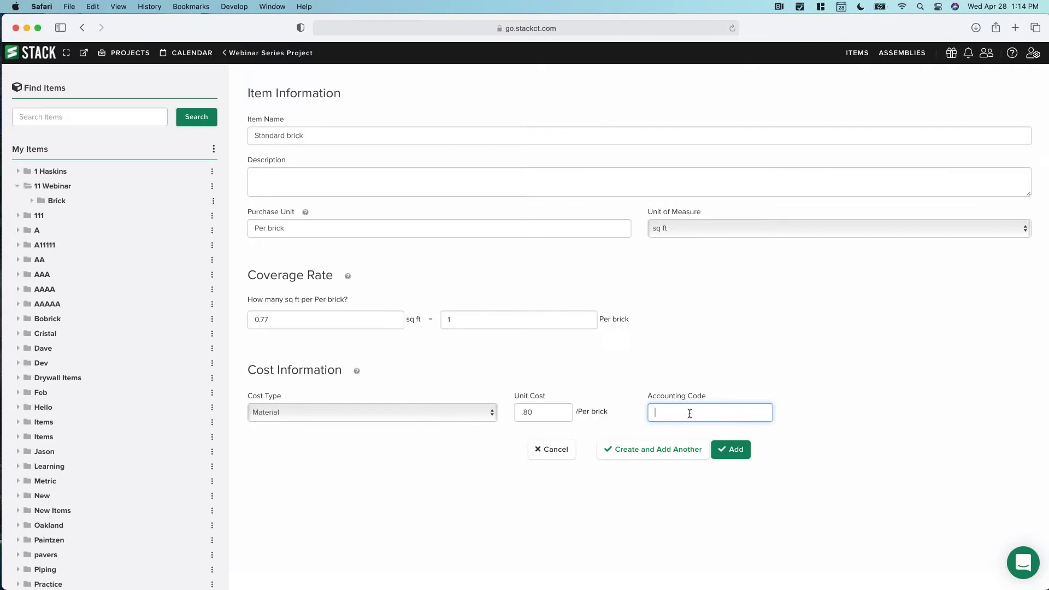
{"action": "type", "text": "Part # 14312"}
{"action": "left_click", "coordinate": [734, 450]}
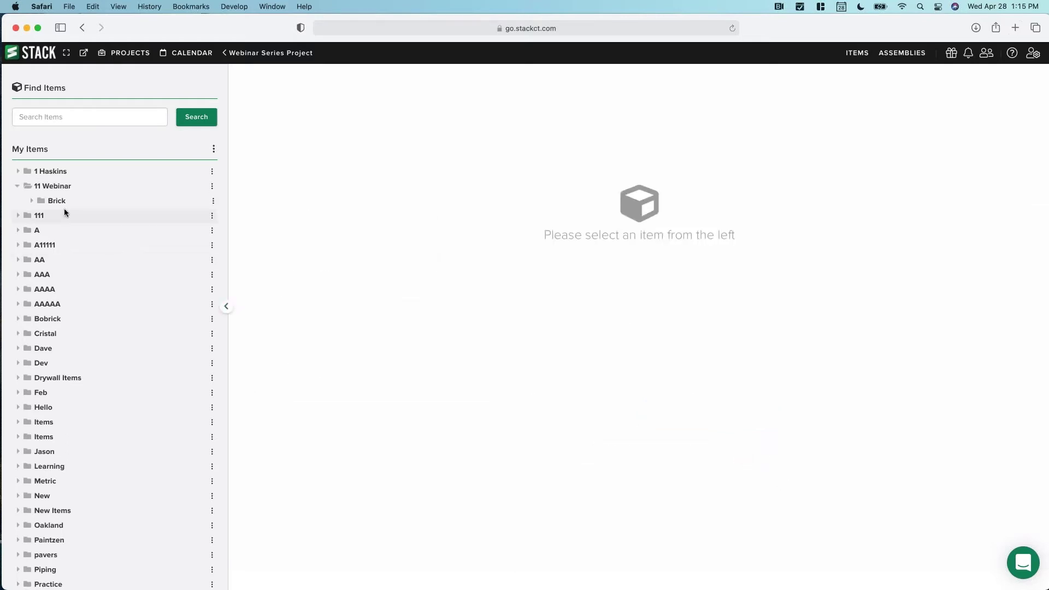
Start another new item in the Brick folder and name it "Type M Motar".
{"action": "left_click", "coordinate": [32, 201]}
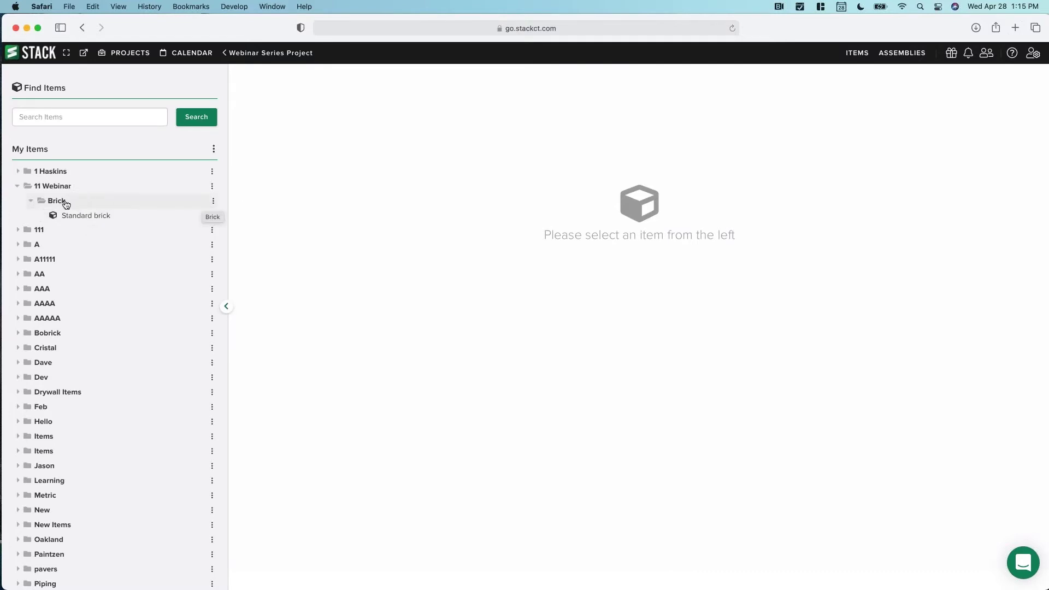
{"action": "left_click", "coordinate": [213, 202]}
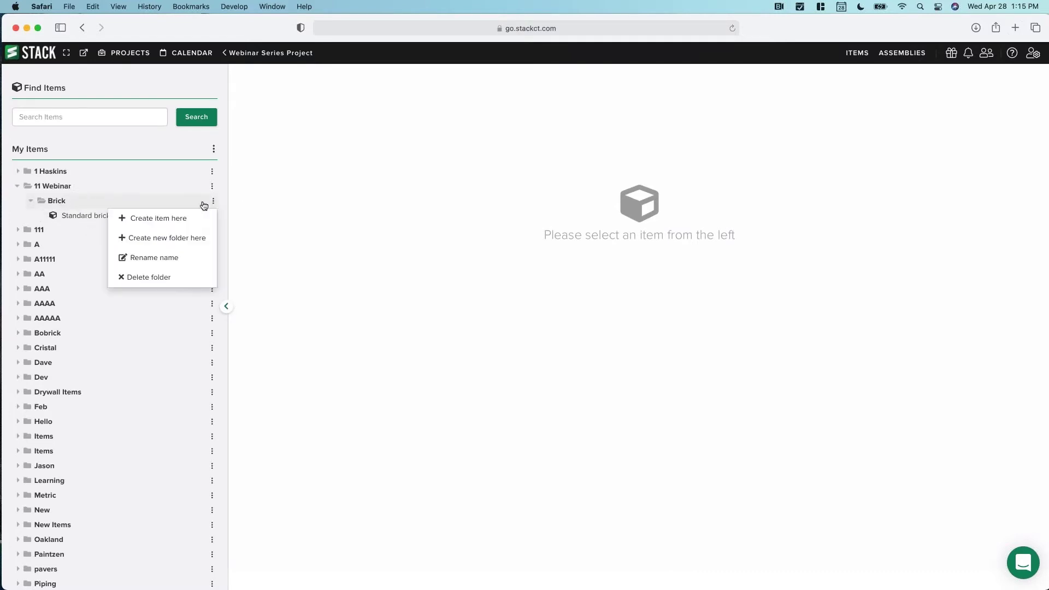
{"action": "left_click", "coordinate": [169, 220]}
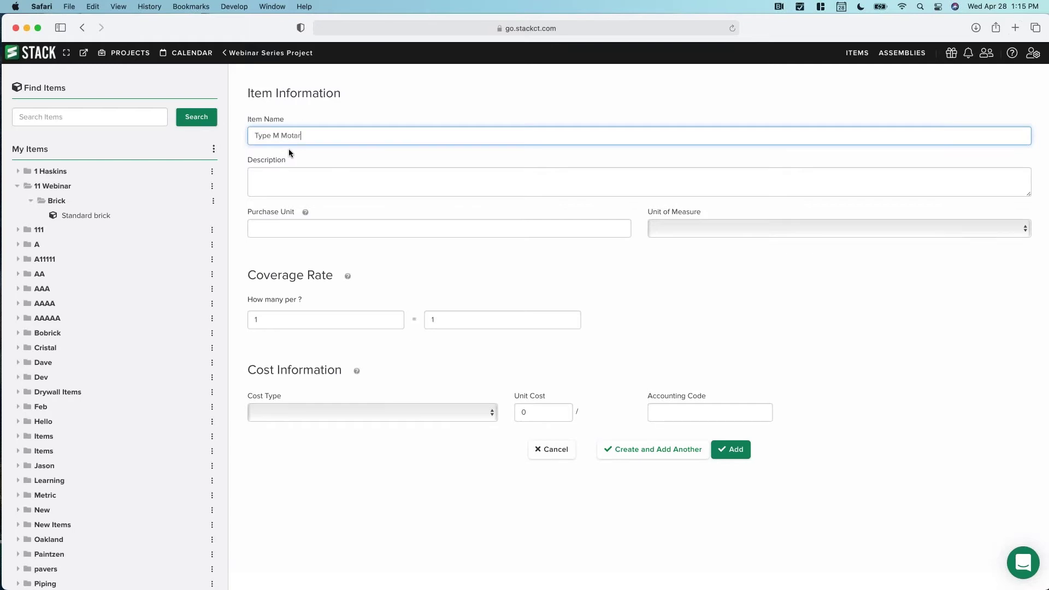
Set the Type M Motar item's purchase unit to "80 lb sack" and its unit of measure to sq ft.
{"action": "key", "text": "Tab"}
{"action": "key", "text": "Tab"}
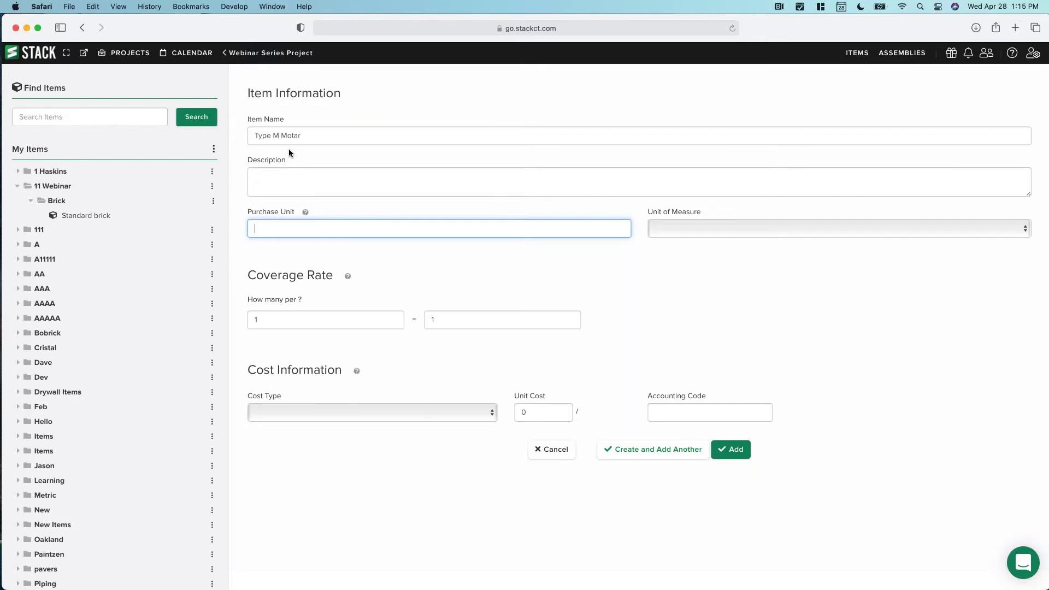
{"action": "type", "text": "80 lb sack"}
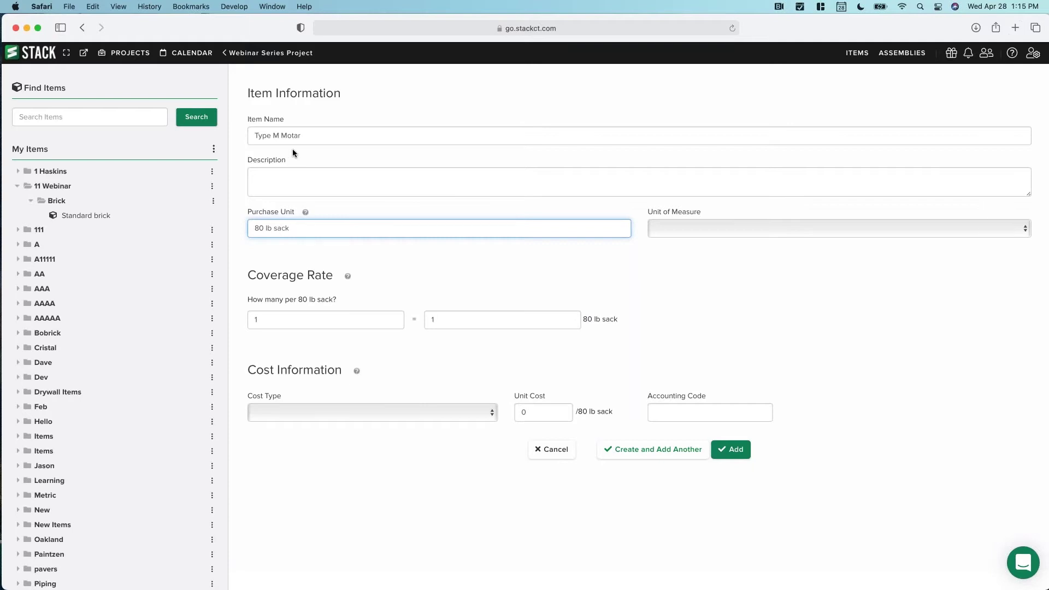
{"action": "left_click", "coordinate": [674, 225]}
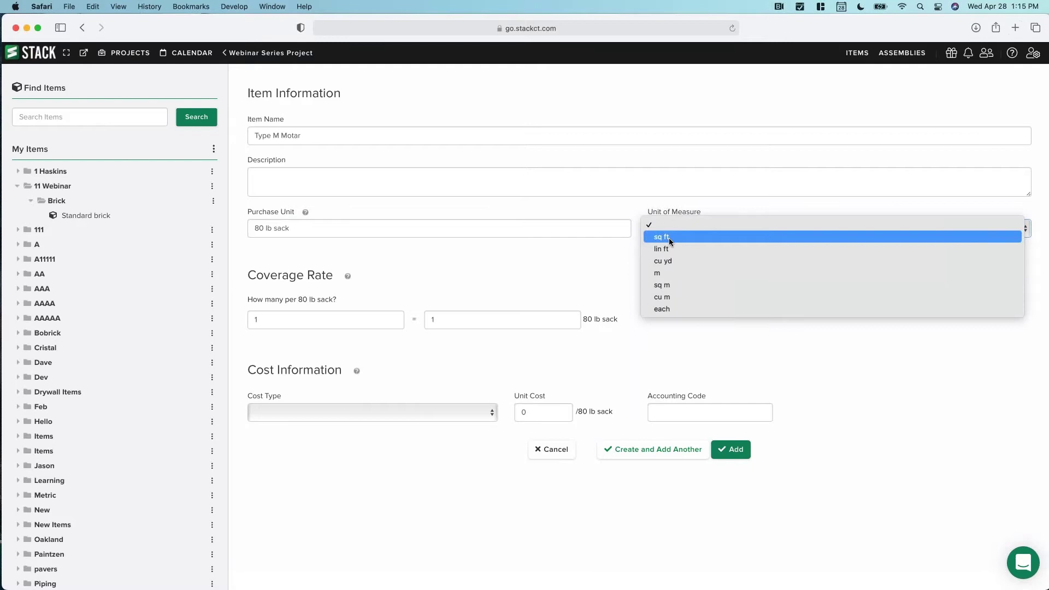
{"action": "left_click", "coordinate": [668, 237]}
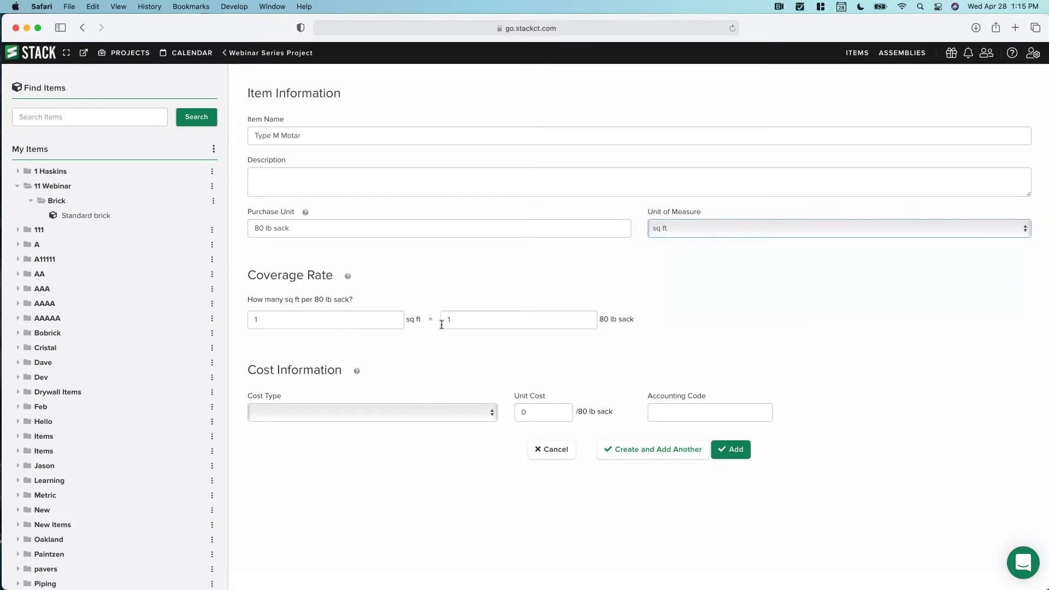
Set the Type M Motar item's coverage rate to 32 sq ft per 80 lb sack.
{"action": "left_click", "coordinate": [371, 319]}
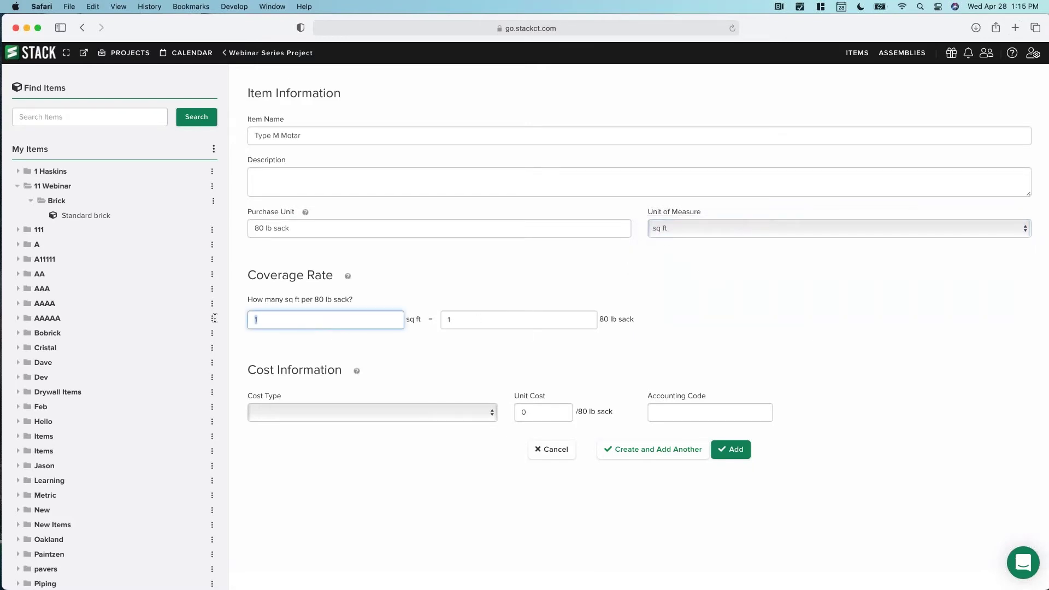
{"action": "left_click_drag", "start_coordinate": [599, 319], "coordinate": [635, 320]}
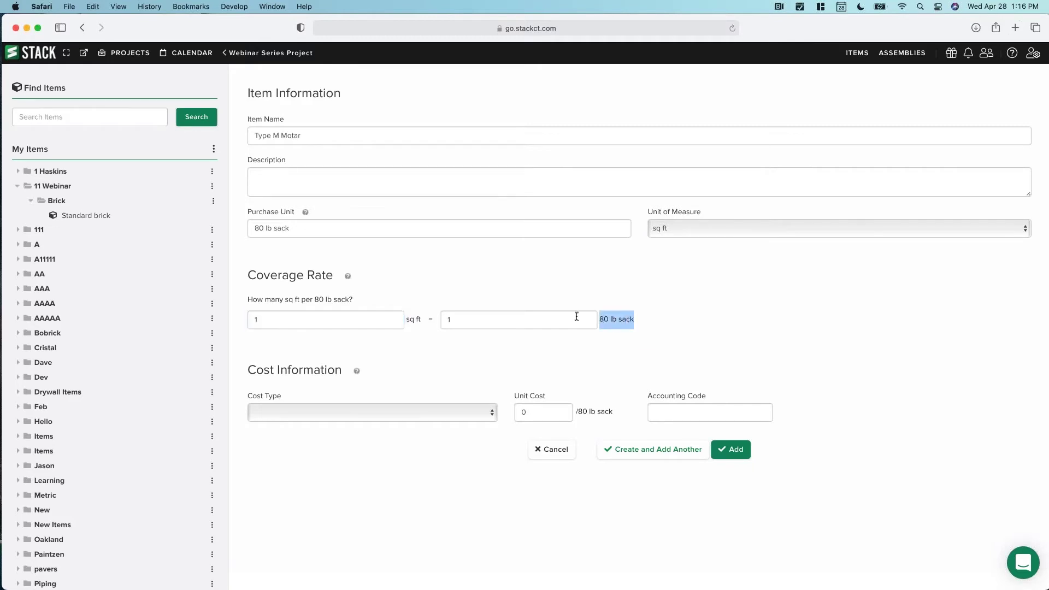
{"action": "left_click", "coordinate": [361, 319]}
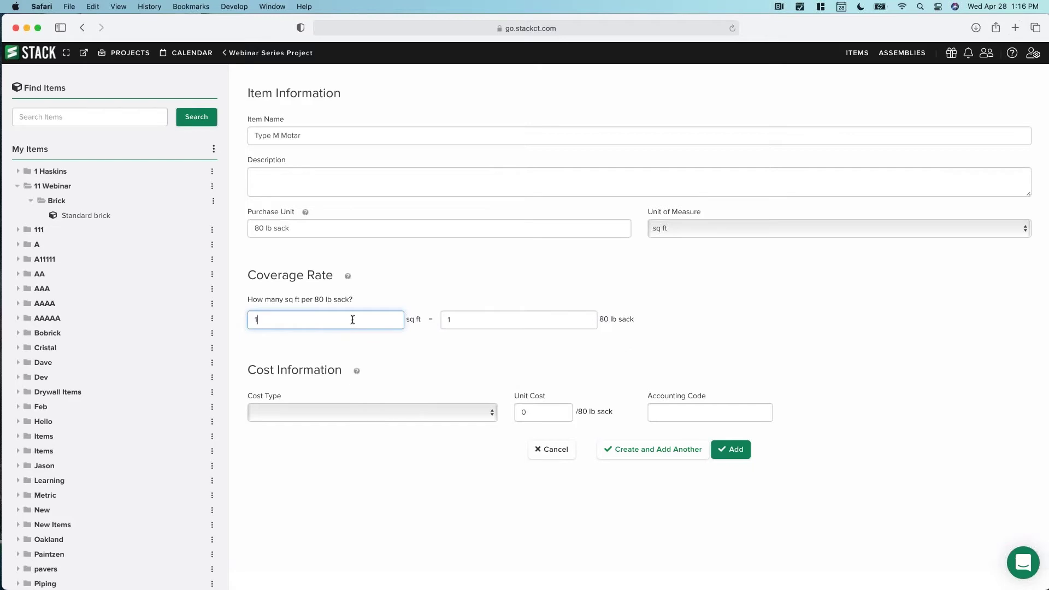
{"action": "left_click_drag", "start_coordinate": [352, 320], "coordinate": [237, 317]}
{"action": "type", "text": "32"}
Give the Type M Motar item cost type Material and unit cost 23.50, and create it while continuing with another item.
{"action": "left_click", "coordinate": [382, 413]}
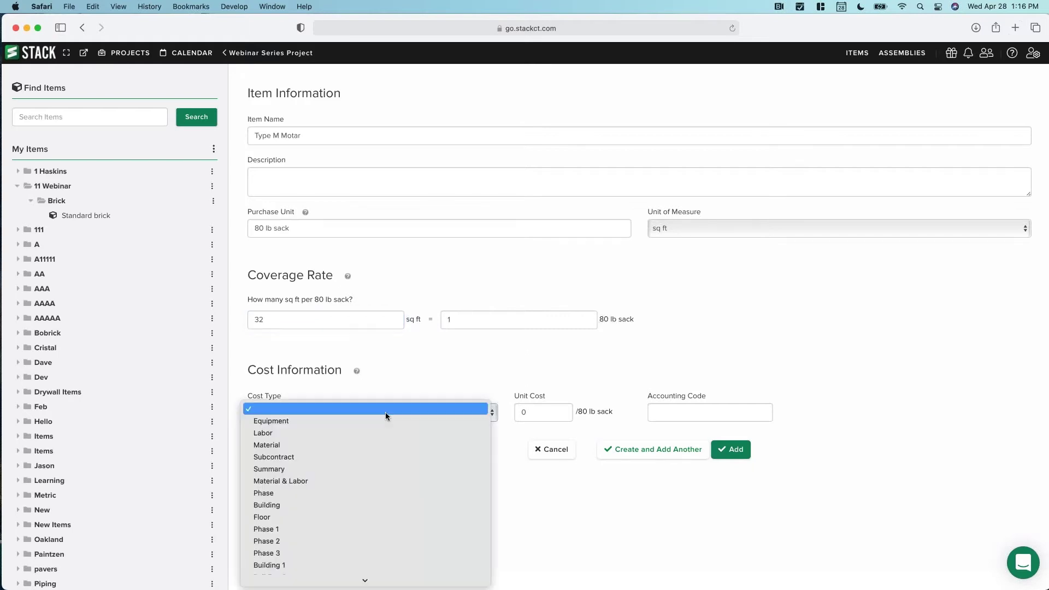
{"action": "left_click", "coordinate": [360, 442]}
{"action": "key", "text": "Tab"}
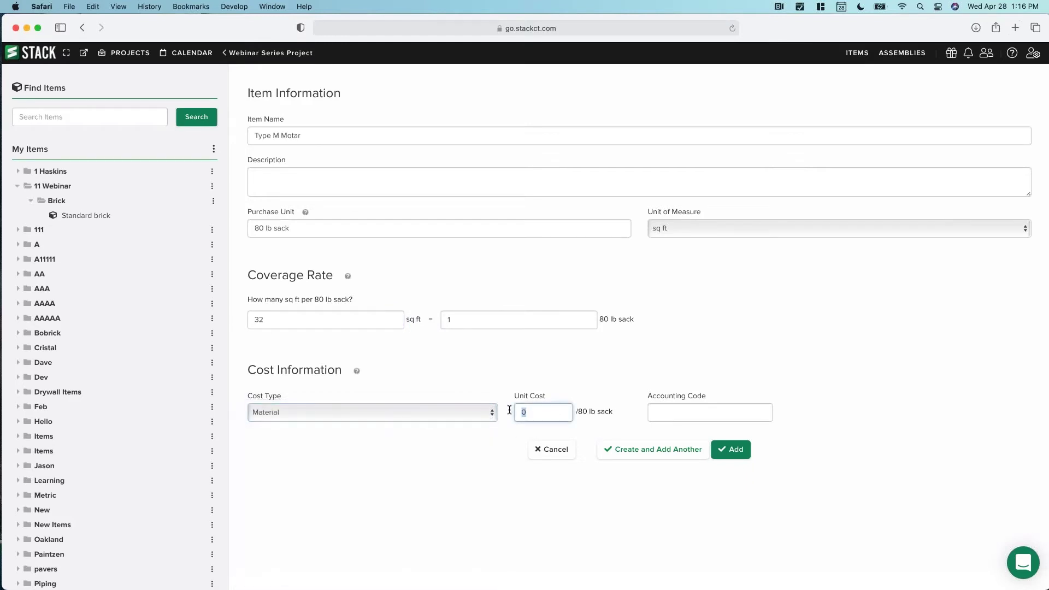
{"action": "type", "text": "23.50"}
{"action": "left_click", "coordinate": [675, 409]}
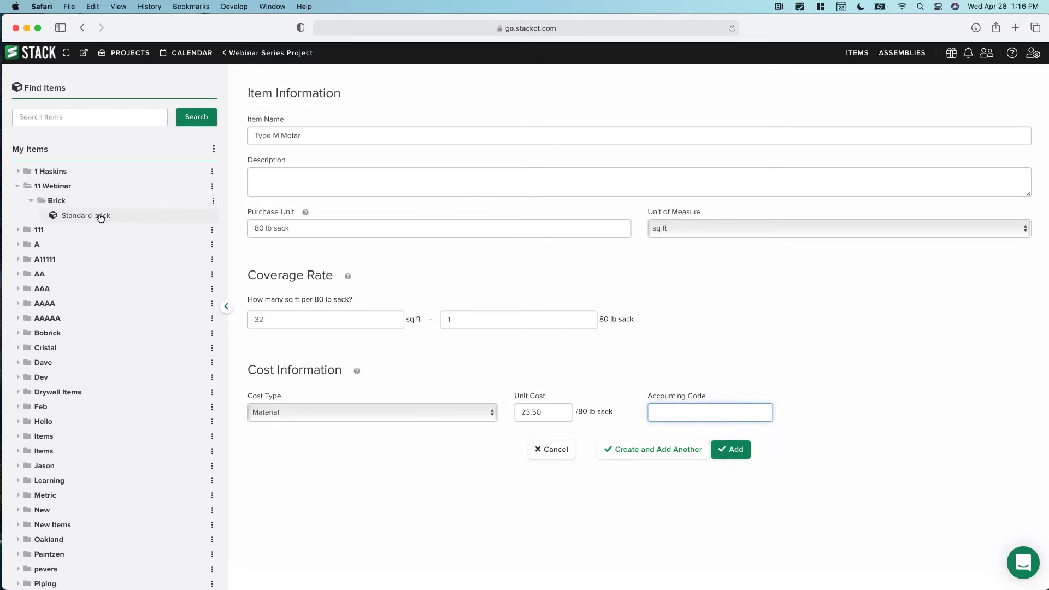
{"action": "left_click", "coordinate": [631, 452]}
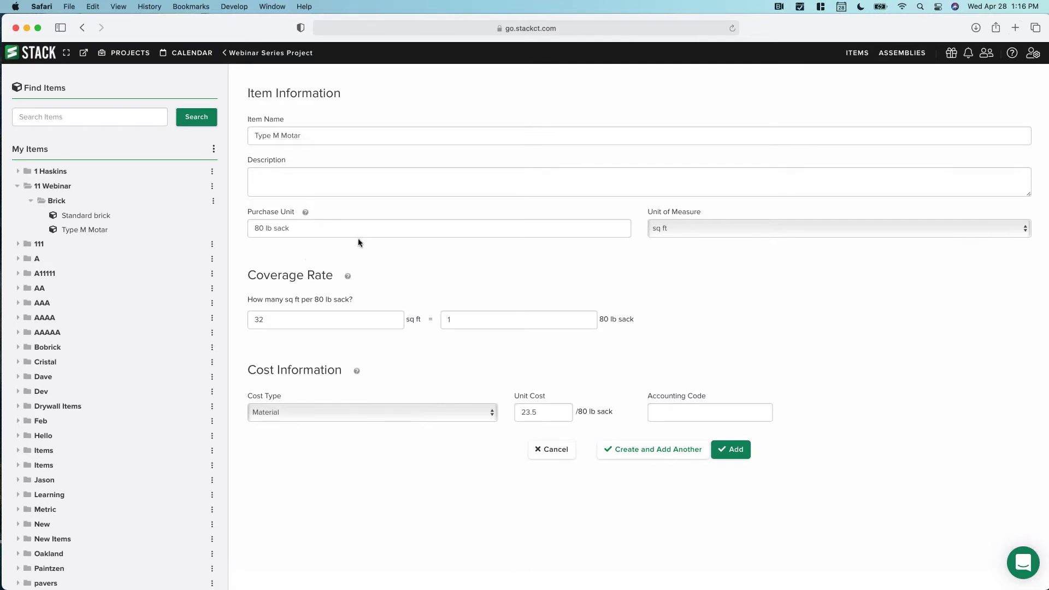
Name the new item "Masons Sand" and set its purchase unit to "Cubic Yard".
{"action": "triple_click", "coordinate": [292, 134]}
{"action": "type", "text": "Masons Sand"}
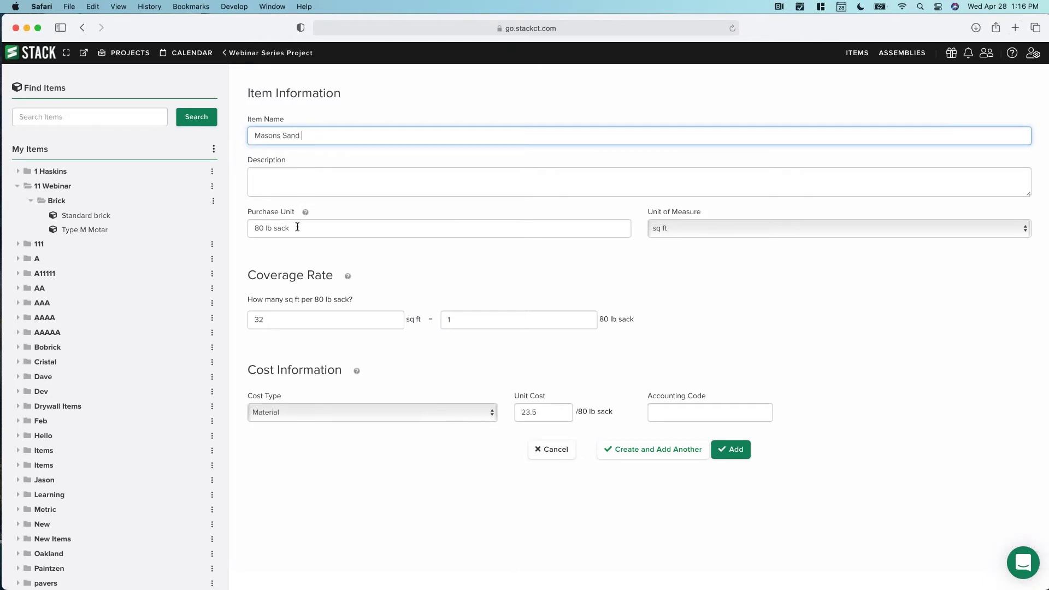
{"action": "left_click_drag", "start_coordinate": [309, 228], "coordinate": [221, 221]}
{"action": "type", "text": "Cubic Yard"}
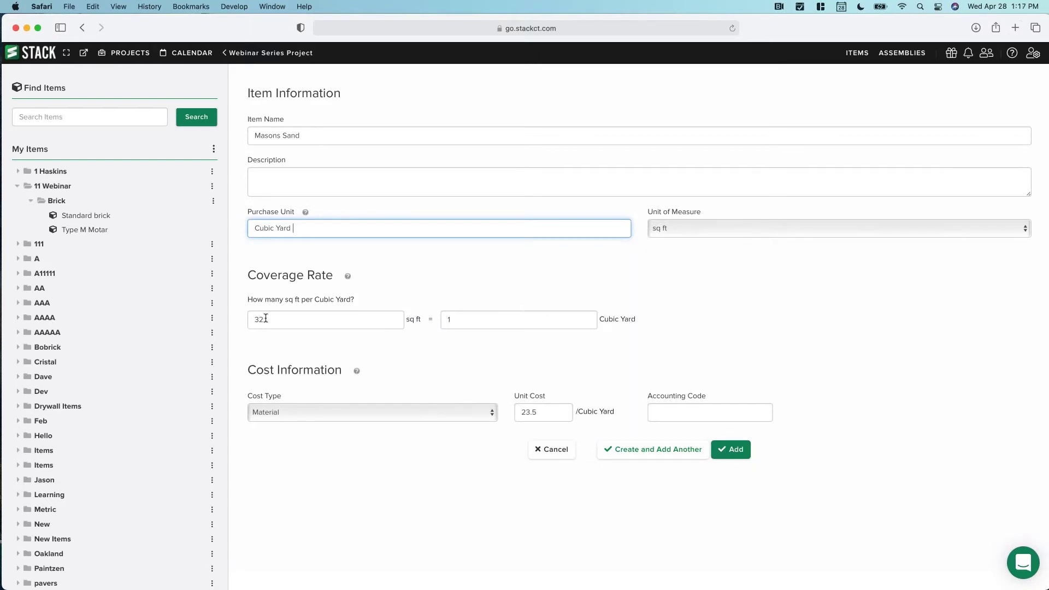
Set the Masons Sand coverage rate to 125 sq ft per Cubic Yard and add the item to the folder.
{"action": "key", "text": "Tab"}
{"action": "type", "text": "125"}
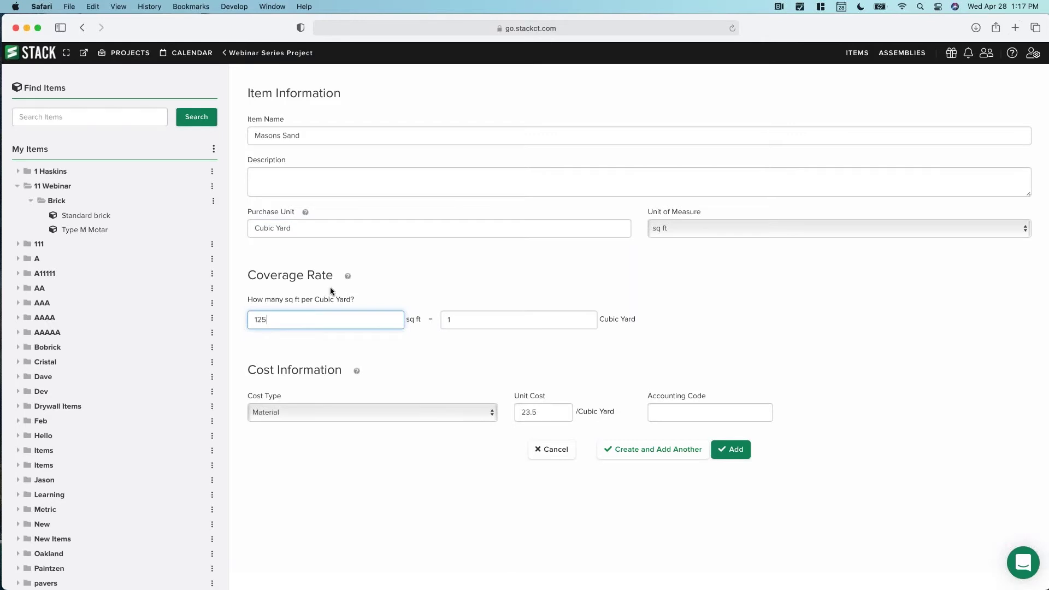
{"action": "left_click", "coordinate": [378, 277]}
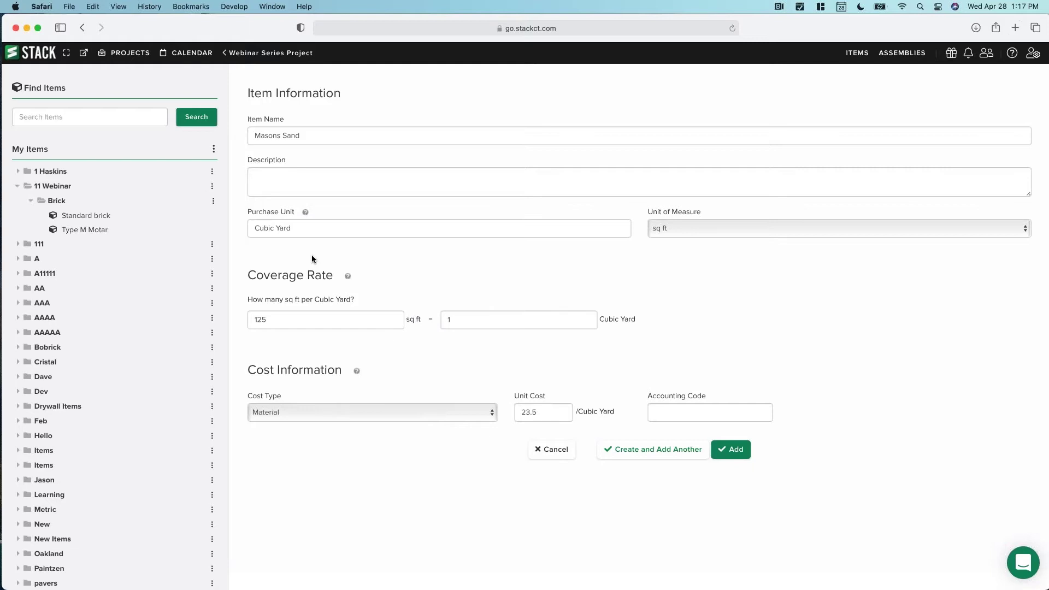
{"action": "left_click", "coordinate": [735, 452]}
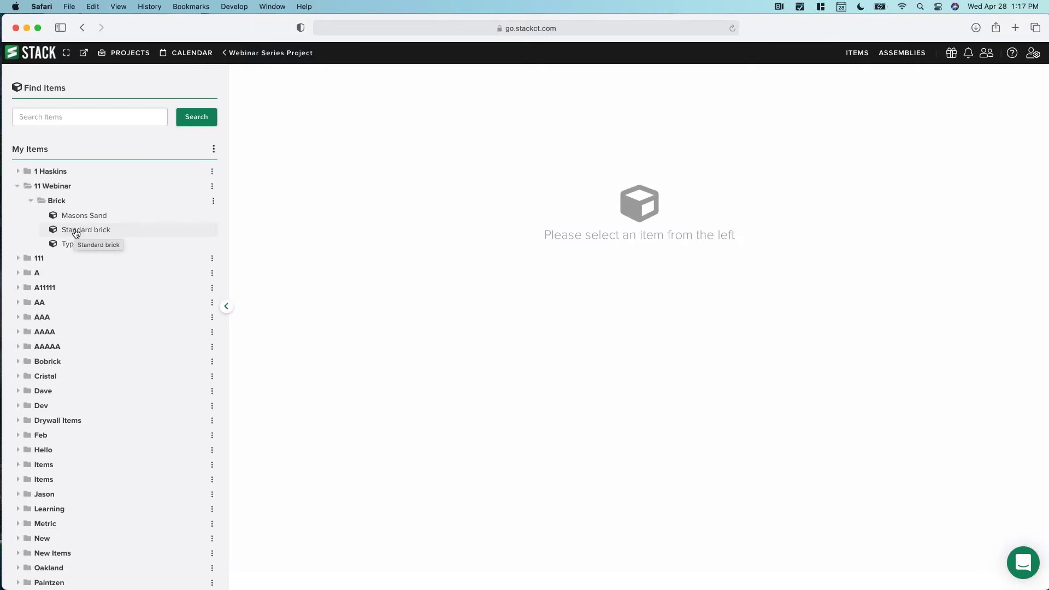
Return to the Webinar Series project's takeoffs and delete the EIFS System - Area assembly from the EIFS takeoff.
{"action": "left_click", "coordinate": [271, 53]}
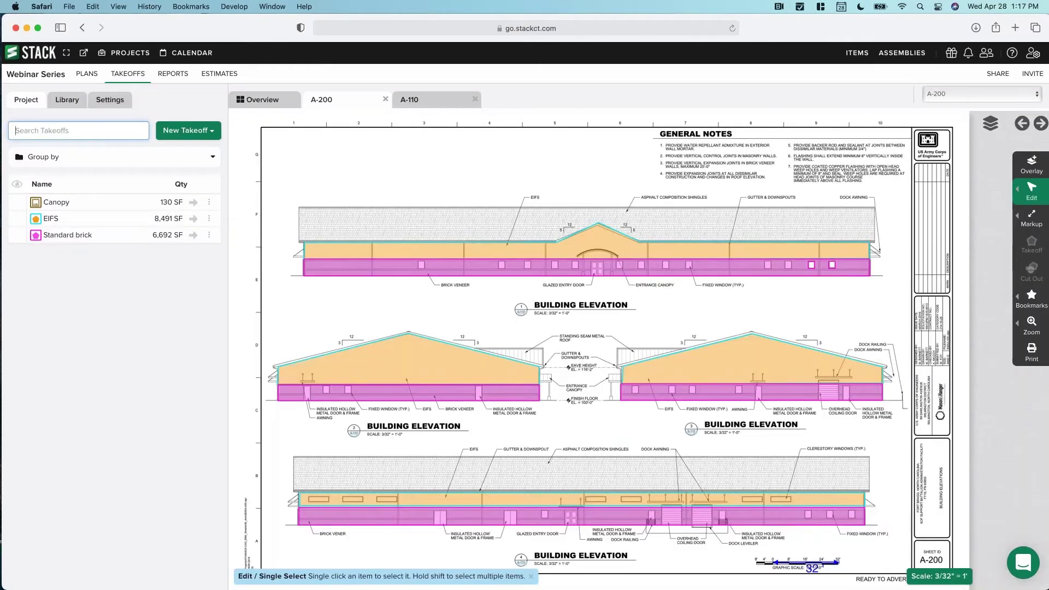
{"action": "left_click", "coordinate": [57, 219]}
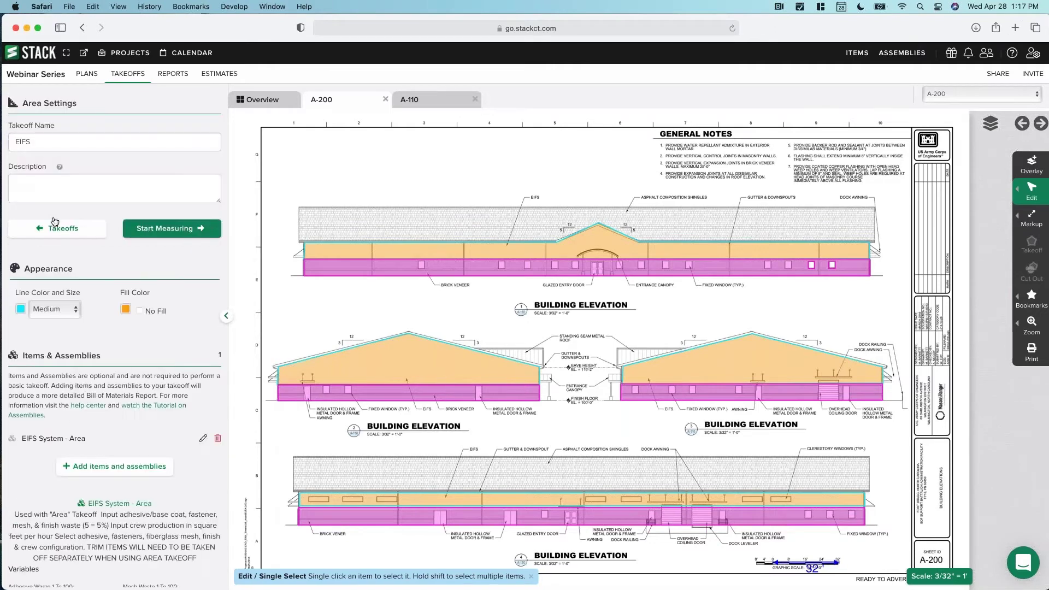
{"action": "left_click", "coordinate": [217, 438]}
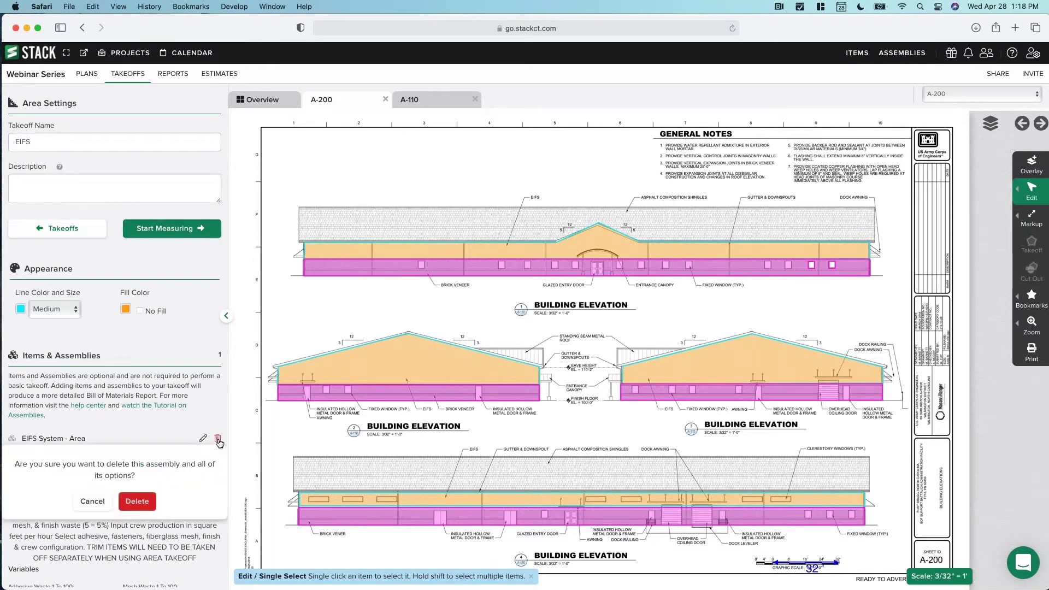
{"action": "left_click", "coordinate": [136, 501]}
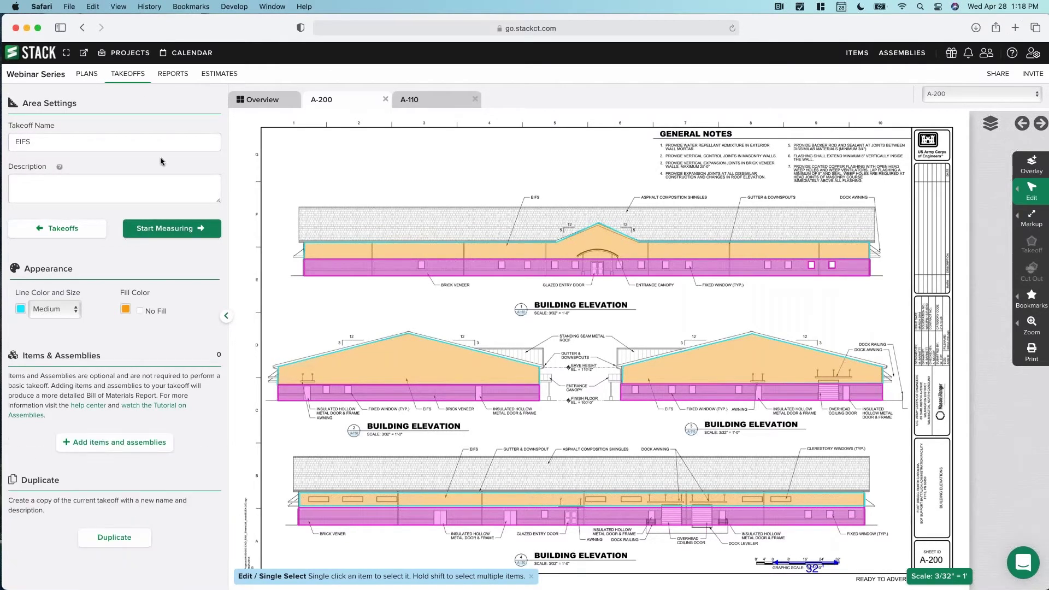
{"action": "left_click", "coordinate": [141, 79]}
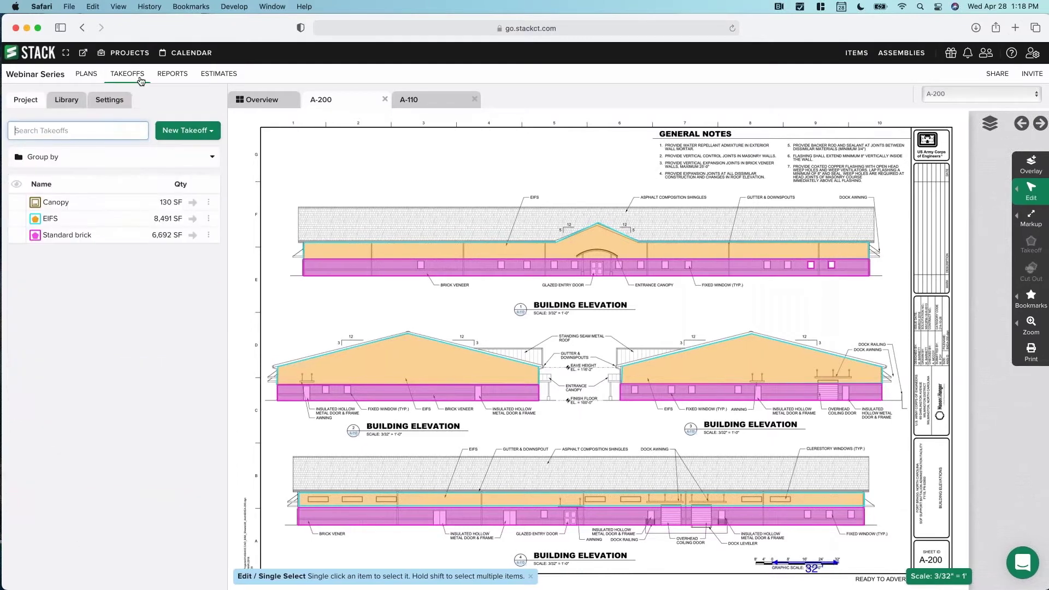
Add the Masons Sand, Standard brick and Type M Motar items from 11 Webinar > Brick to the Standard brick takeoff.
{"action": "left_click", "coordinate": [64, 236]}
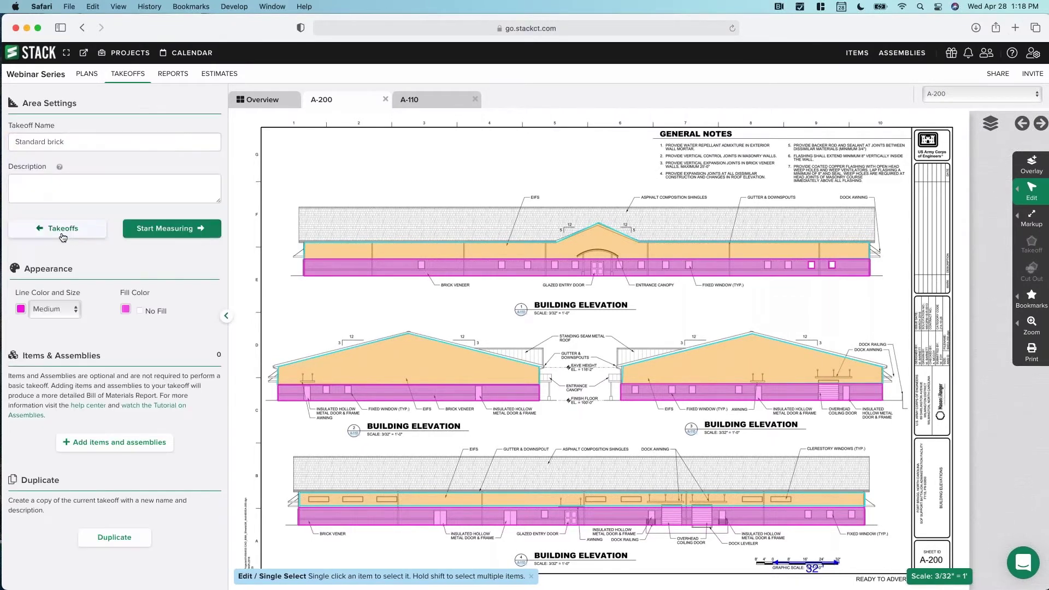
{"action": "left_click", "coordinate": [134, 443]}
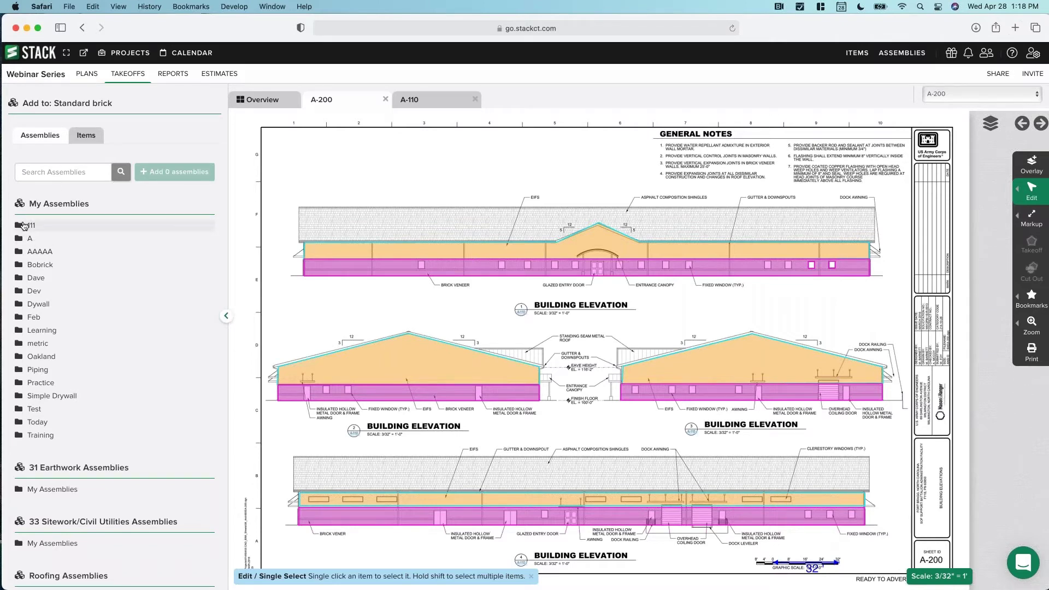
{"action": "left_click", "coordinate": [89, 137]}
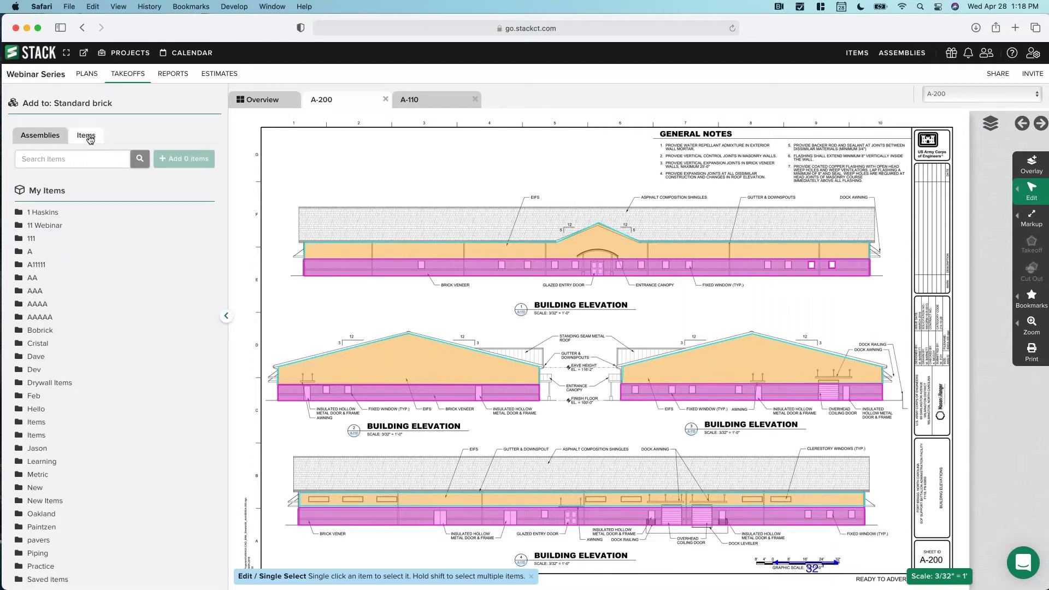
{"action": "left_click", "coordinate": [38, 228]}
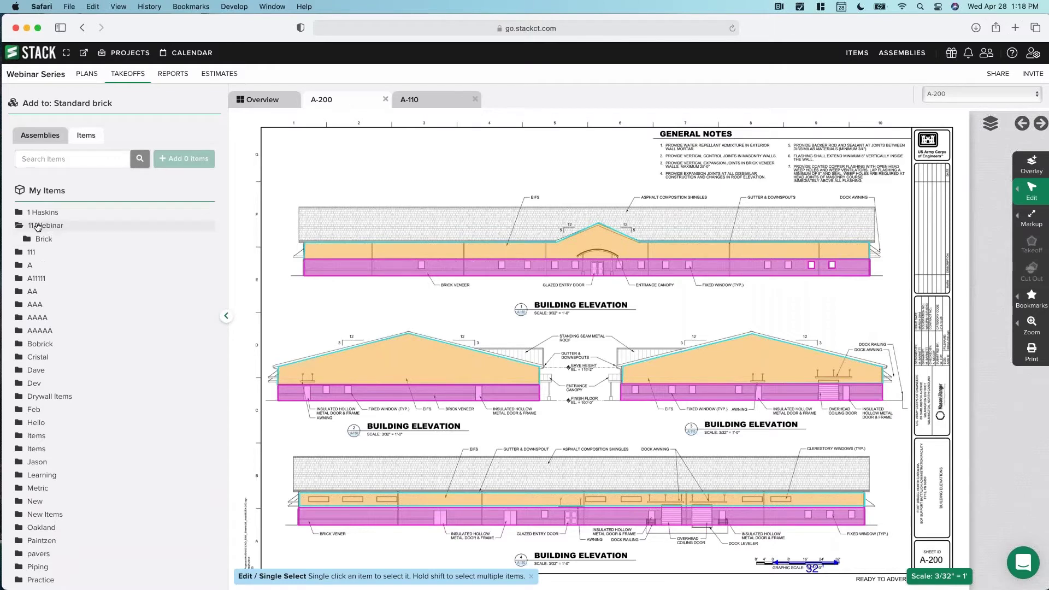
{"action": "left_click", "coordinate": [41, 241]}
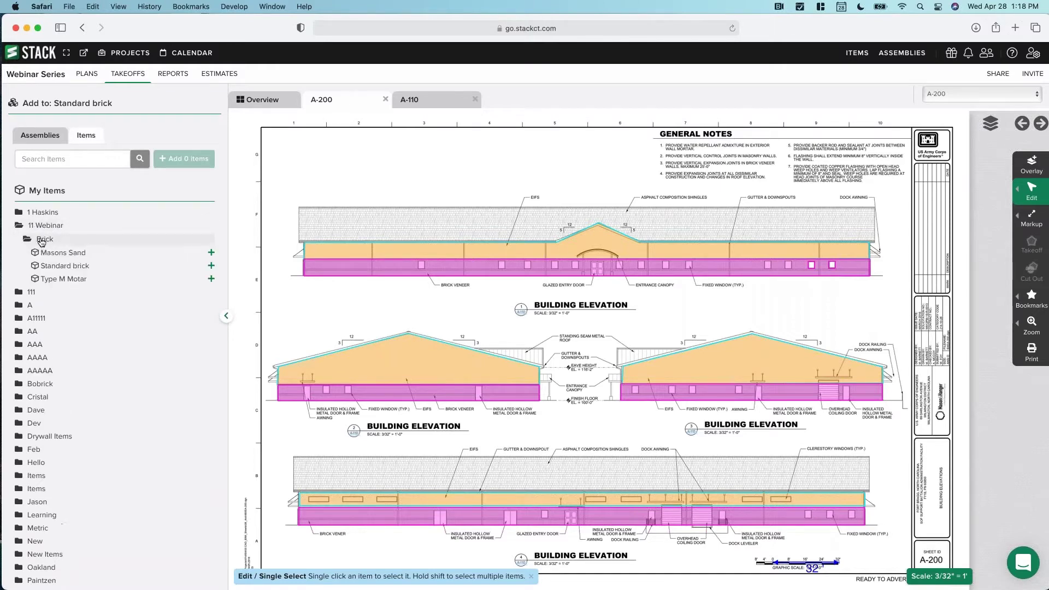
{"action": "left_click", "coordinate": [81, 254]}
{"action": "left_click", "coordinate": [80, 268]}
{"action": "left_click", "coordinate": [77, 279]}
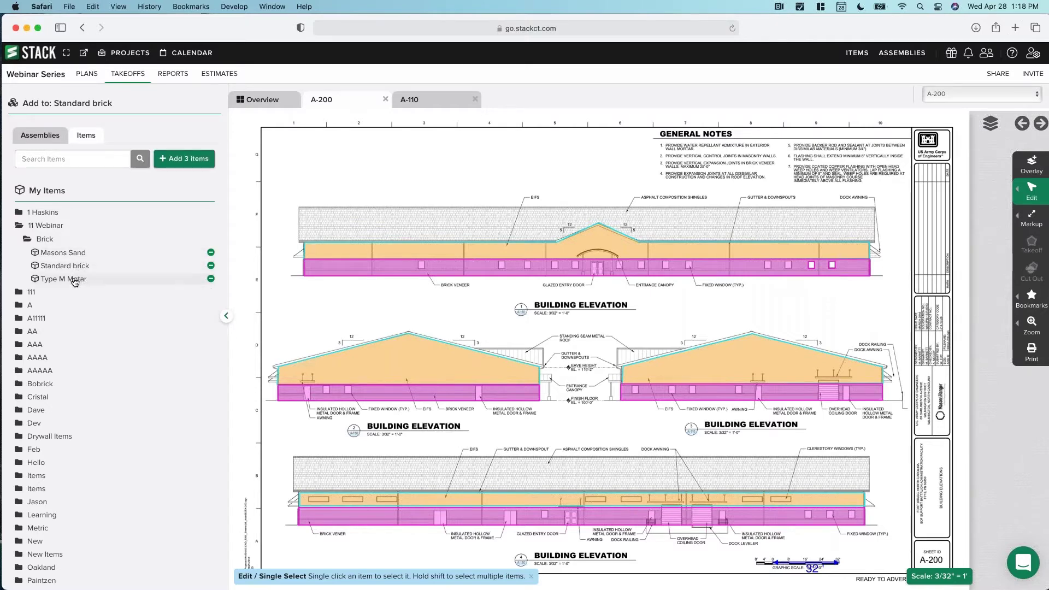
{"action": "left_click", "coordinate": [184, 159]}
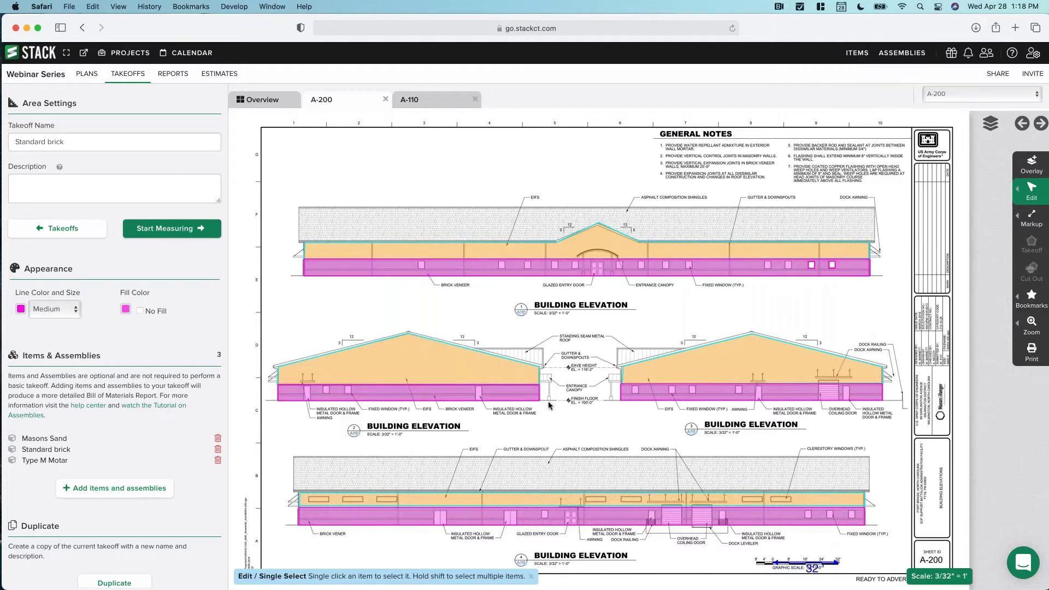
Open the project's Item Cost By Takeoff report to review the brick item quantities and costs.
{"action": "mouse_move", "coordinate": [659, 401]}
{"action": "left_click", "coordinate": [173, 77]}
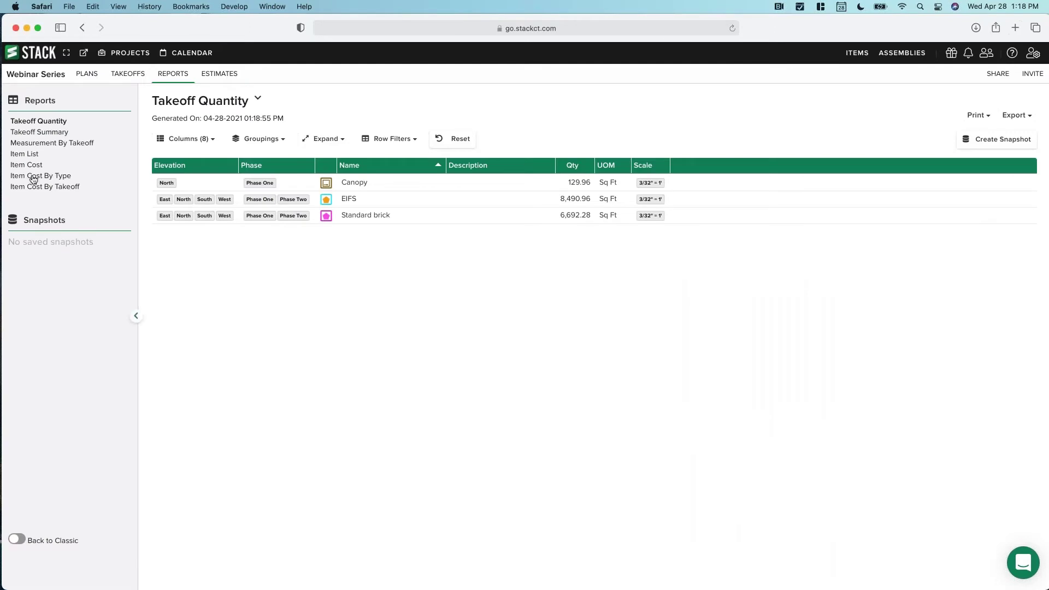
{"action": "left_click", "coordinate": [57, 187]}
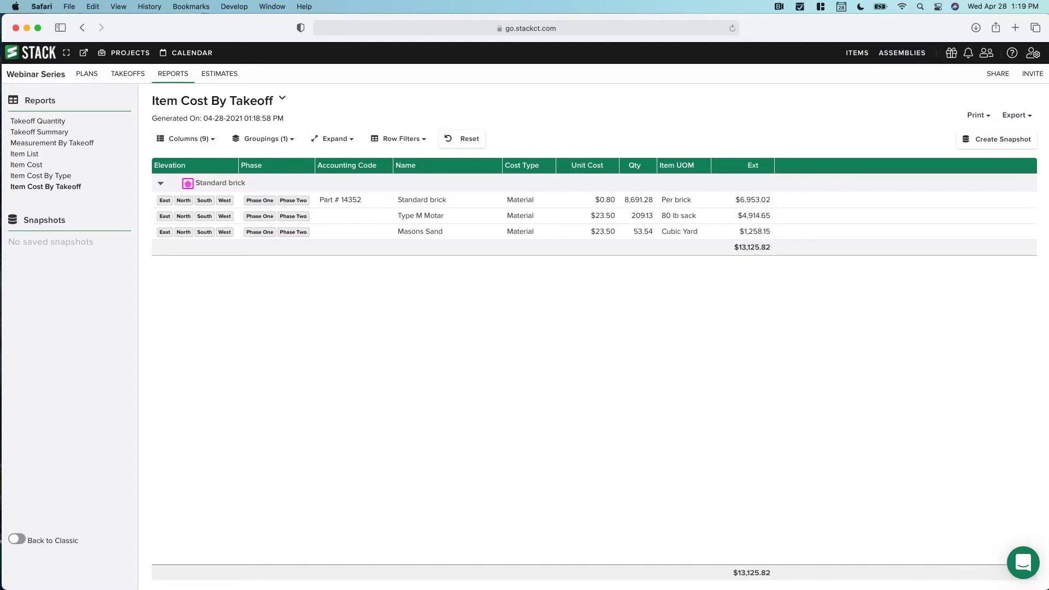
Frame the item rows and cost columns of the report with the screen capture tool and capture that area.
{"action": "key", "text": "super+shift+5"}
{"action": "left_click_drag", "start_coordinate": [686, 222], "coordinate": [539, 189]}
{"action": "left_click_drag", "start_coordinate": [643, 472], "coordinate": [885, 288]}
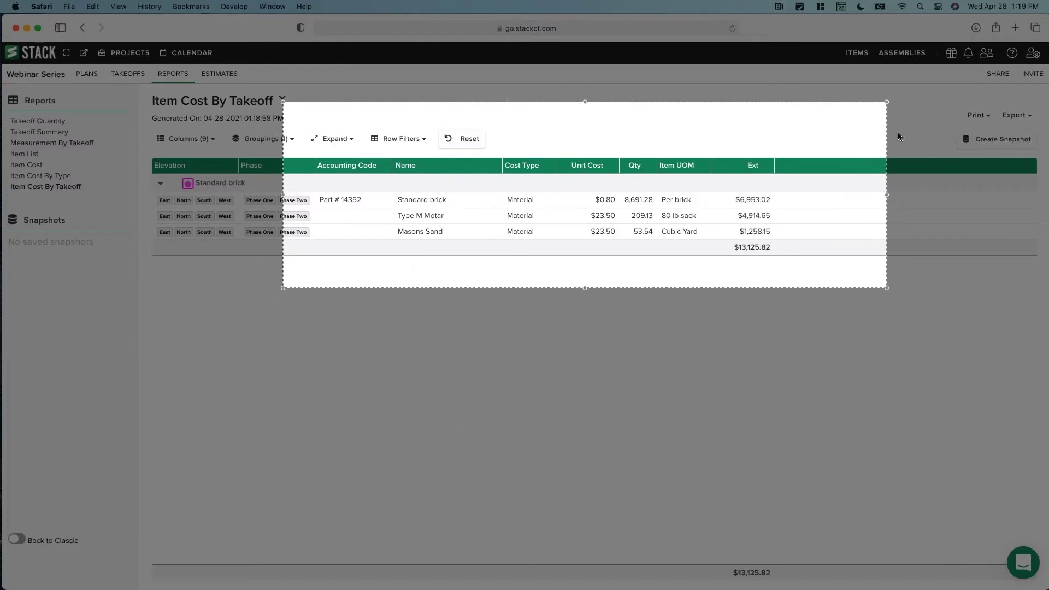
{"action": "left_click_drag", "start_coordinate": [886, 101], "coordinate": [831, 136]}
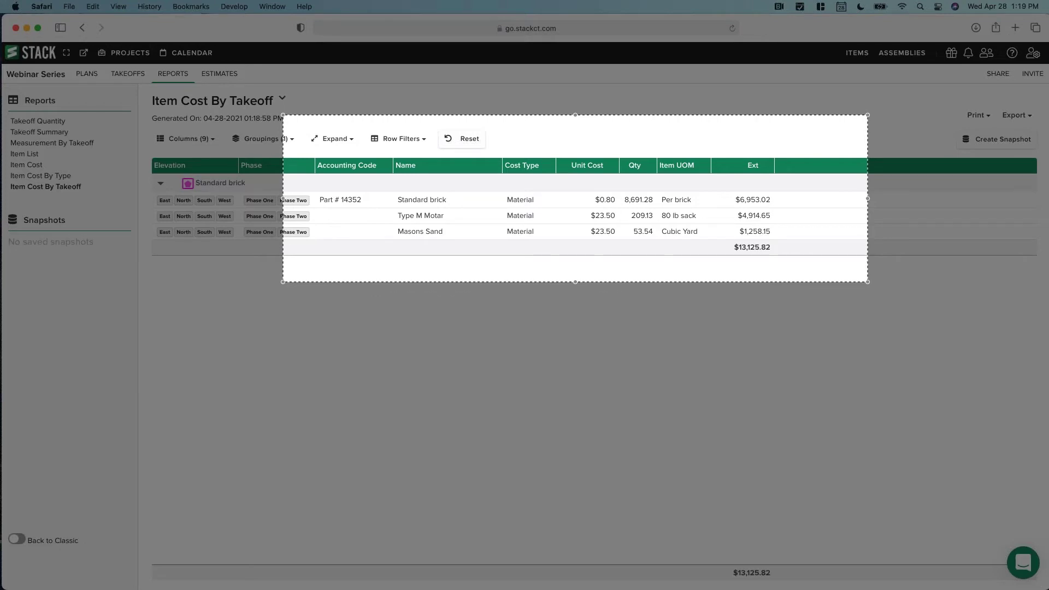
{"action": "key", "text": "Return"}
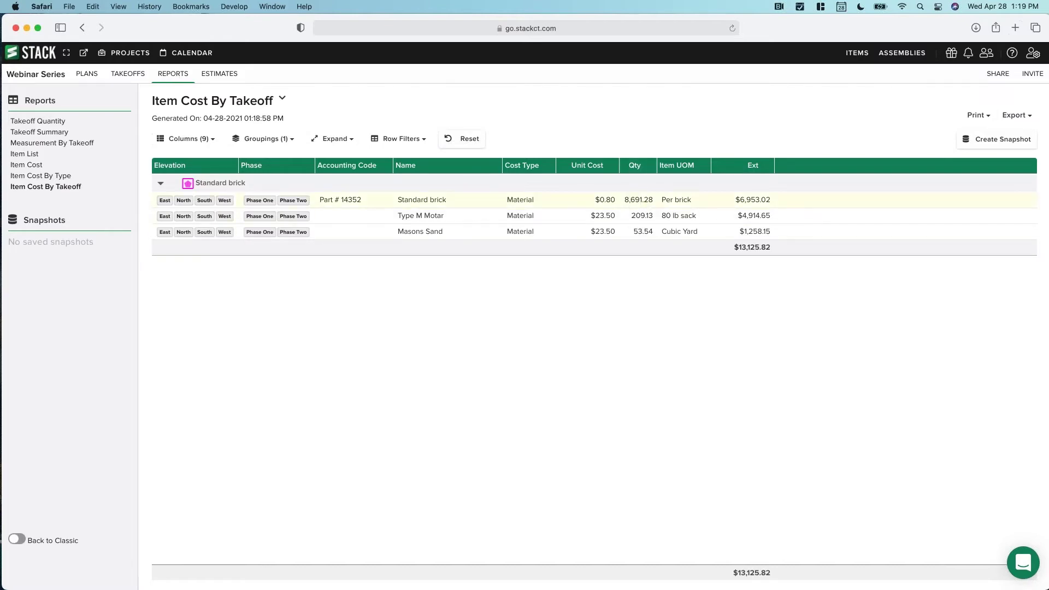
Return to the project's takeoffs and save the Standard brick takeoff with its items to the takeoff library.
{"action": "left_click", "coordinate": [128, 73]}
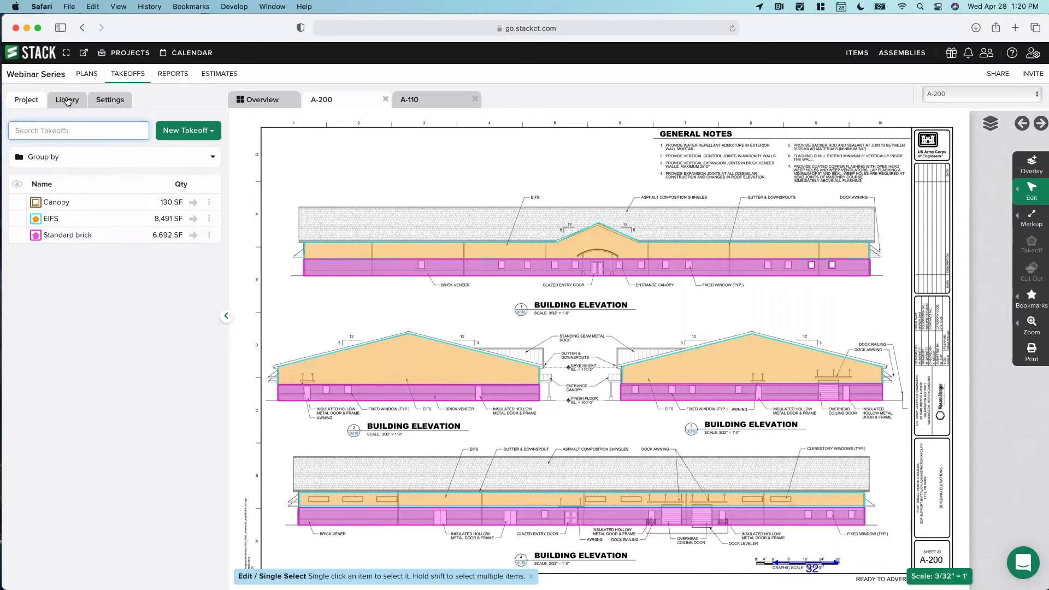
{"action": "left_click", "coordinate": [52, 236]}
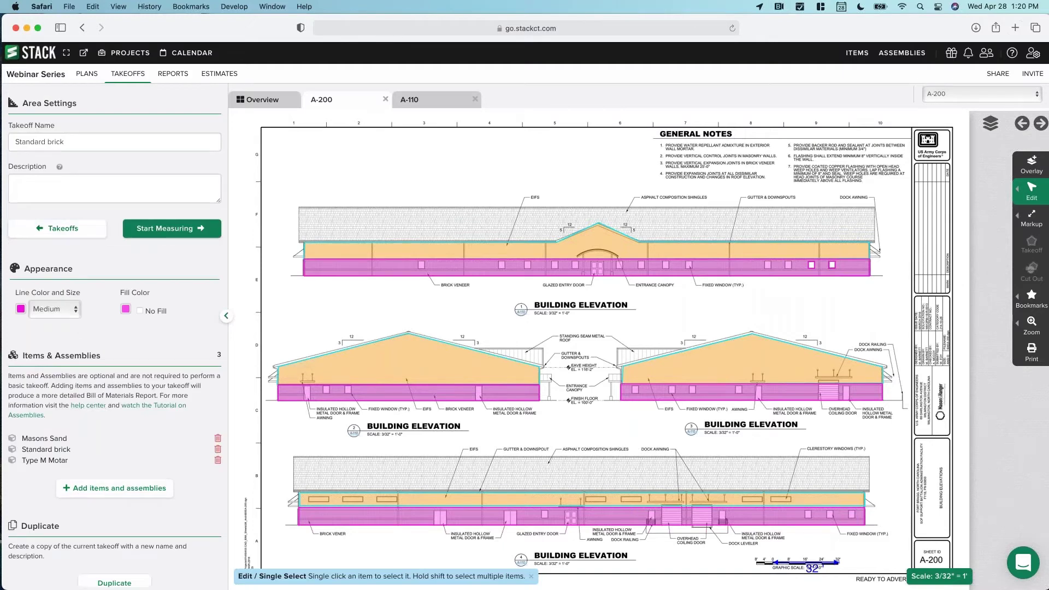
{"action": "left_click", "coordinate": [128, 74]}
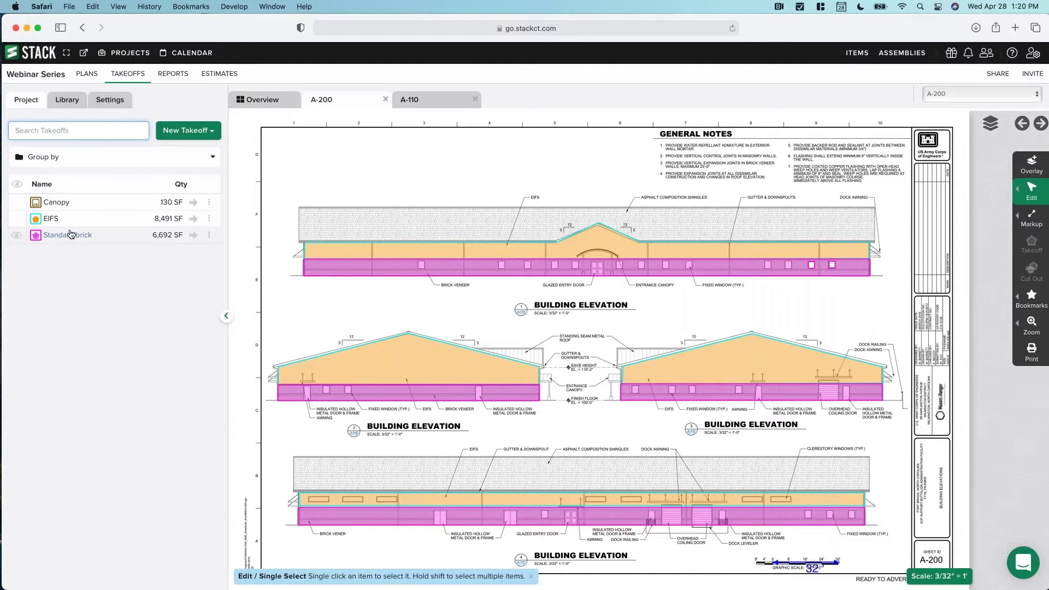
{"action": "left_click", "coordinate": [209, 235]}
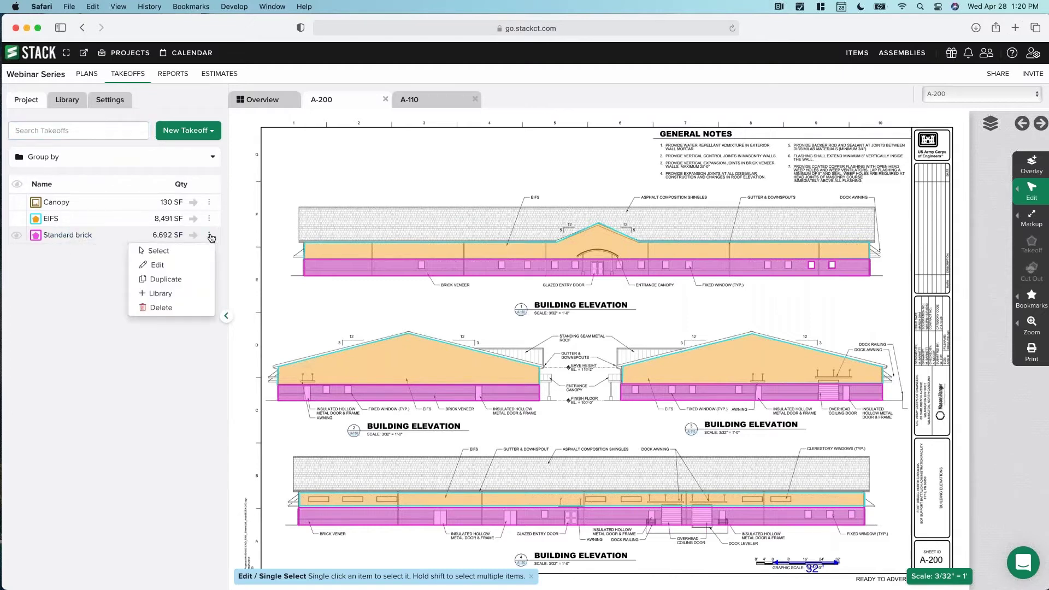
{"action": "left_click", "coordinate": [160, 294]}
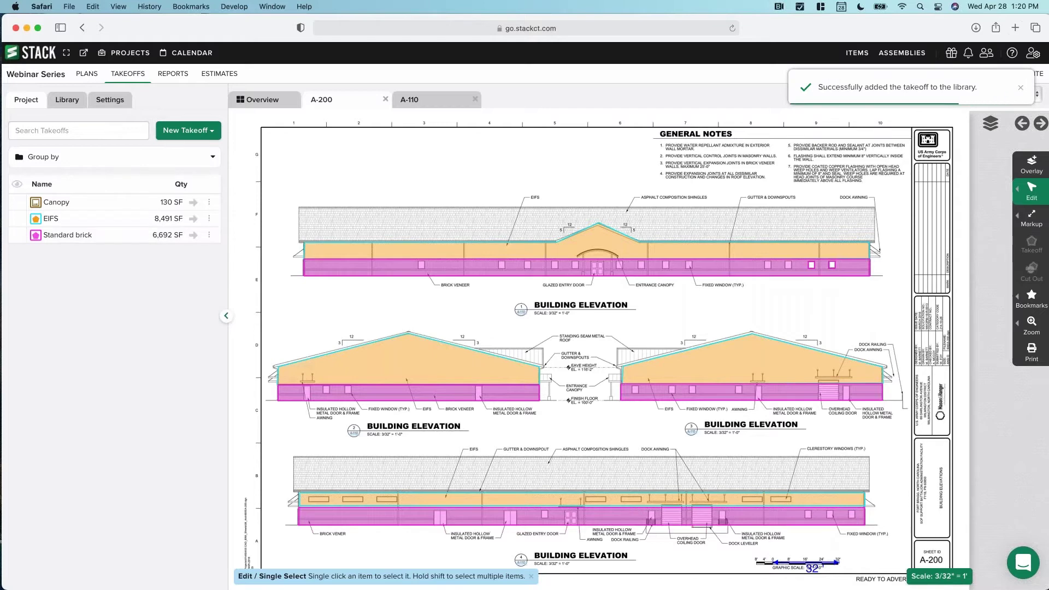
Open the Upload test #3 project and delete its door and t takeoffs.
{"action": "left_click", "coordinate": [131, 53]}
{"action": "left_click", "coordinate": [437, 168]}
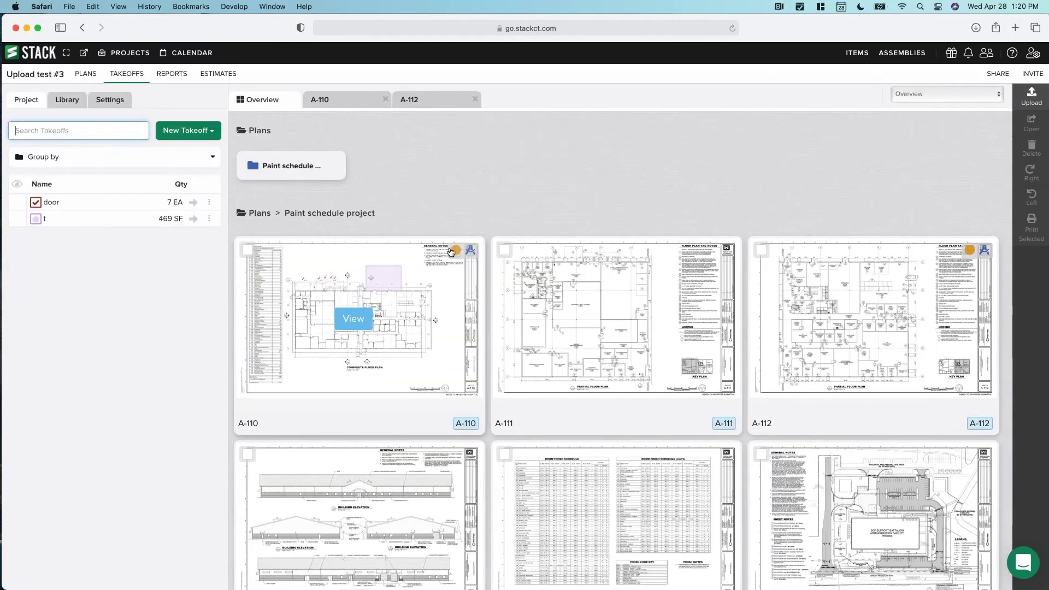
{"action": "left_click", "coordinate": [209, 203]}
{"action": "left_click", "coordinate": [161, 261]}
{"action": "left_click", "coordinate": [91, 264]}
{"action": "left_click", "coordinate": [208, 218]}
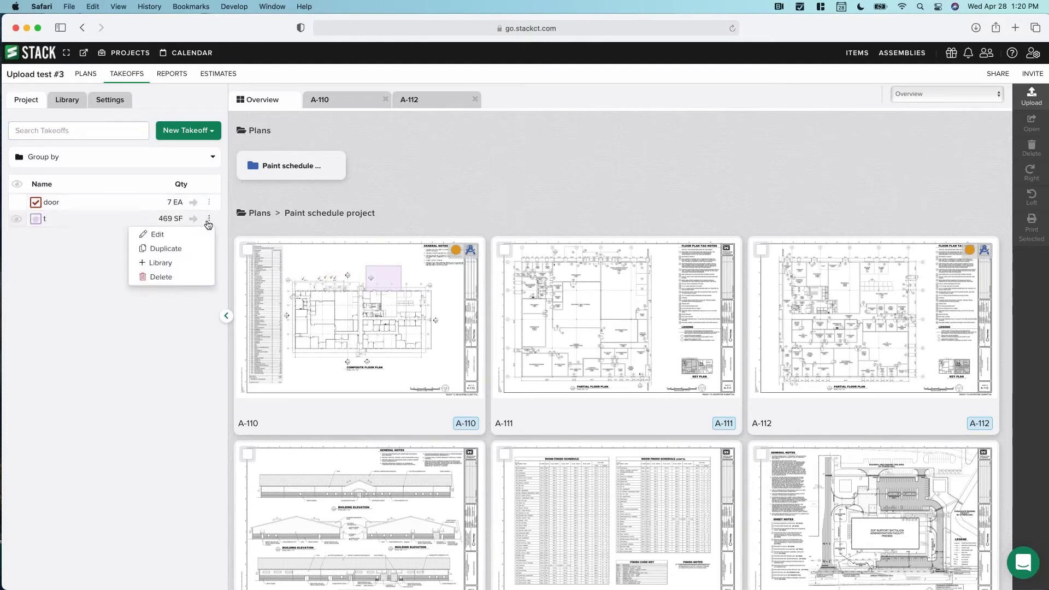
{"action": "left_click", "coordinate": [161, 276]}
{"action": "left_click", "coordinate": [137, 264]}
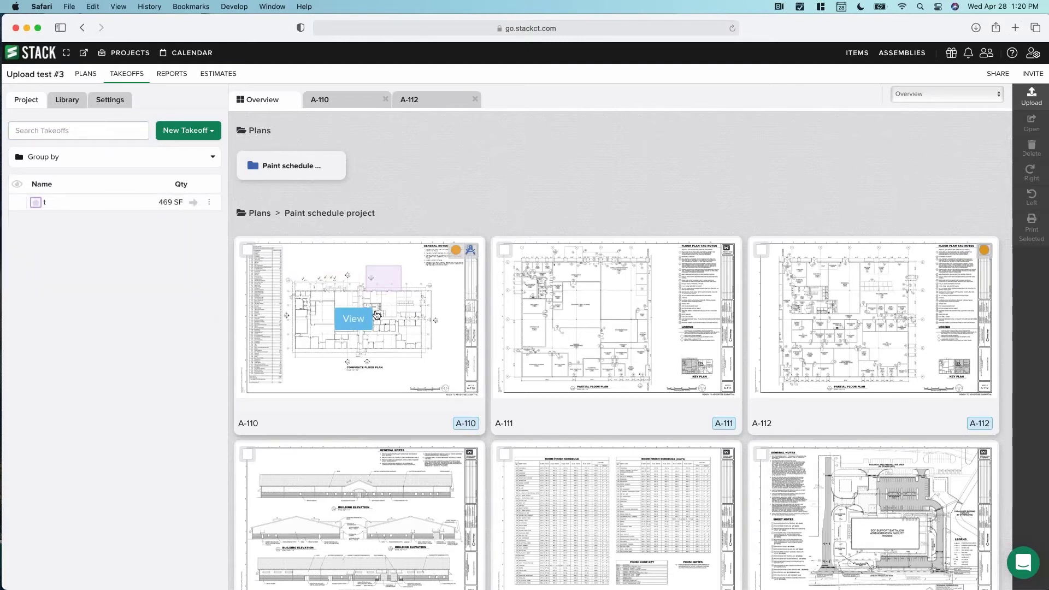
Open plan A-110, find the magenta Standard brick takeoff in the takeoff library, and add it to the project for measuring.
{"action": "left_click", "coordinate": [370, 314]}
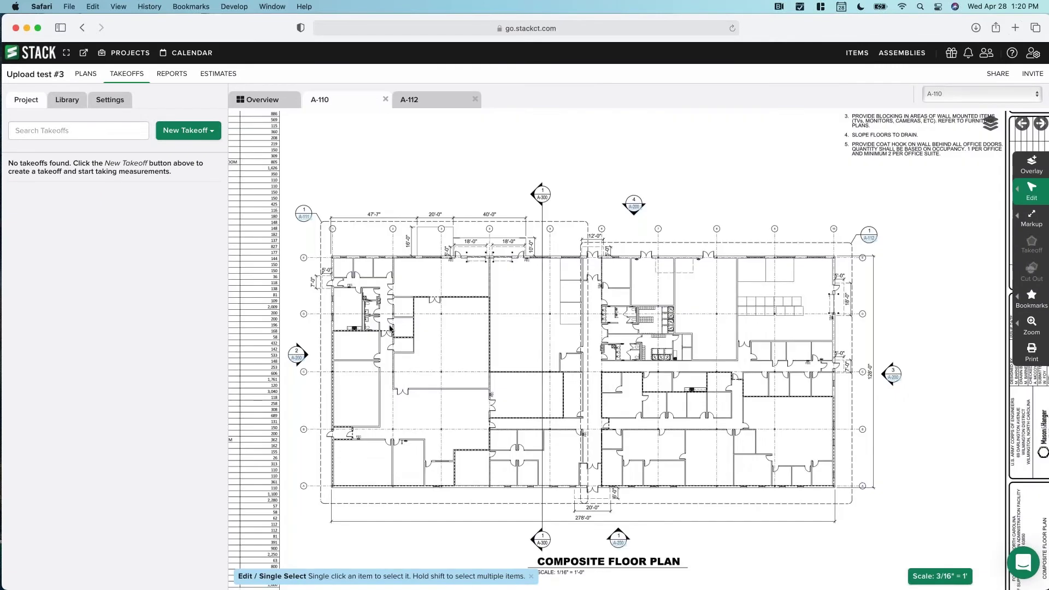
{"action": "left_click_drag", "start_coordinate": [390, 327], "coordinate": [399, 314]}
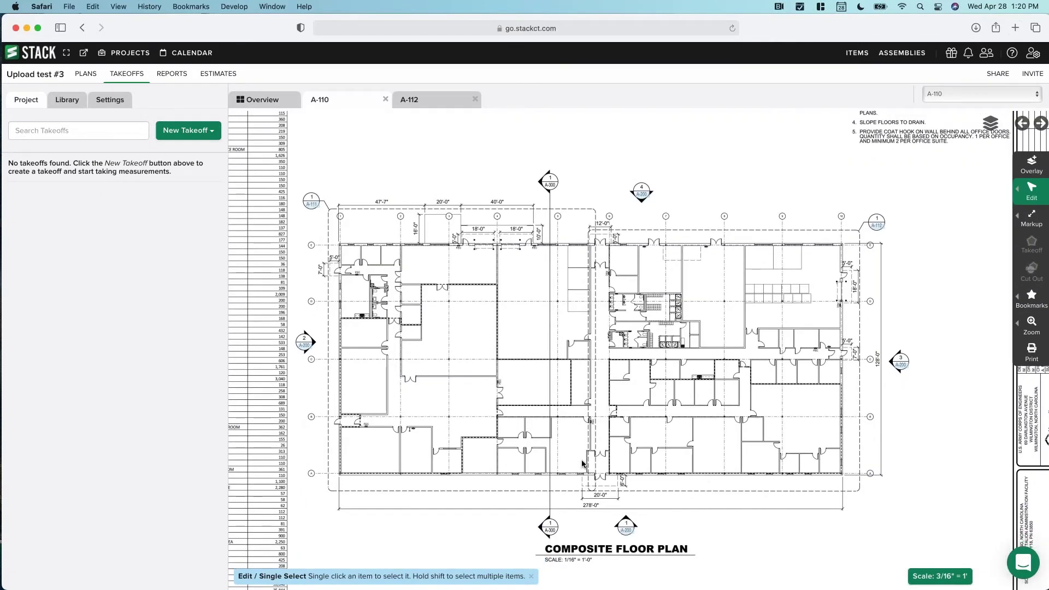
{"action": "left_click", "coordinate": [67, 99]}
{"action": "left_click", "coordinate": [73, 131]}
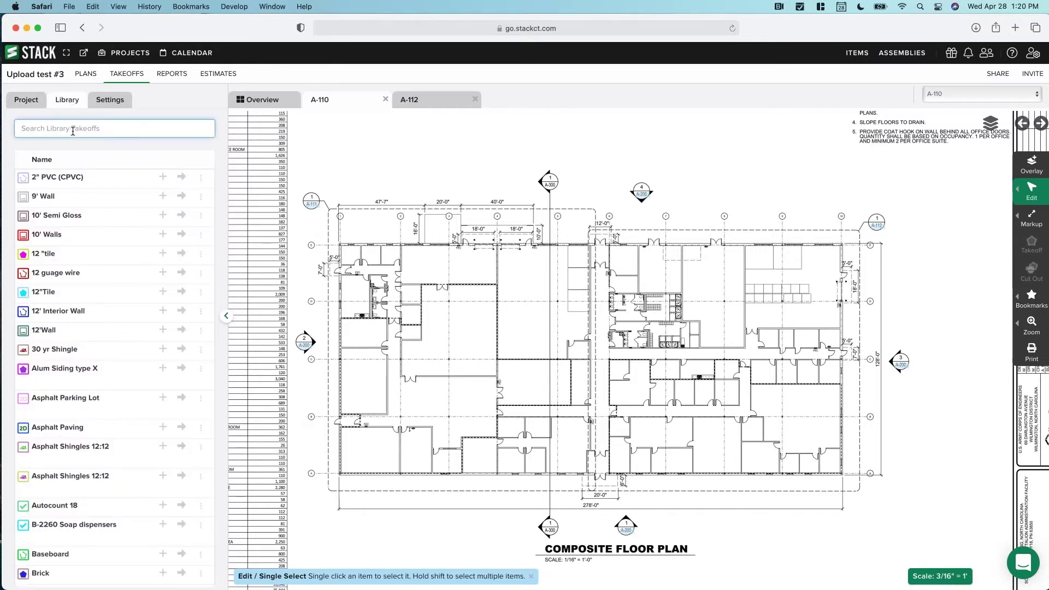
{"action": "type", "text": "stand"}
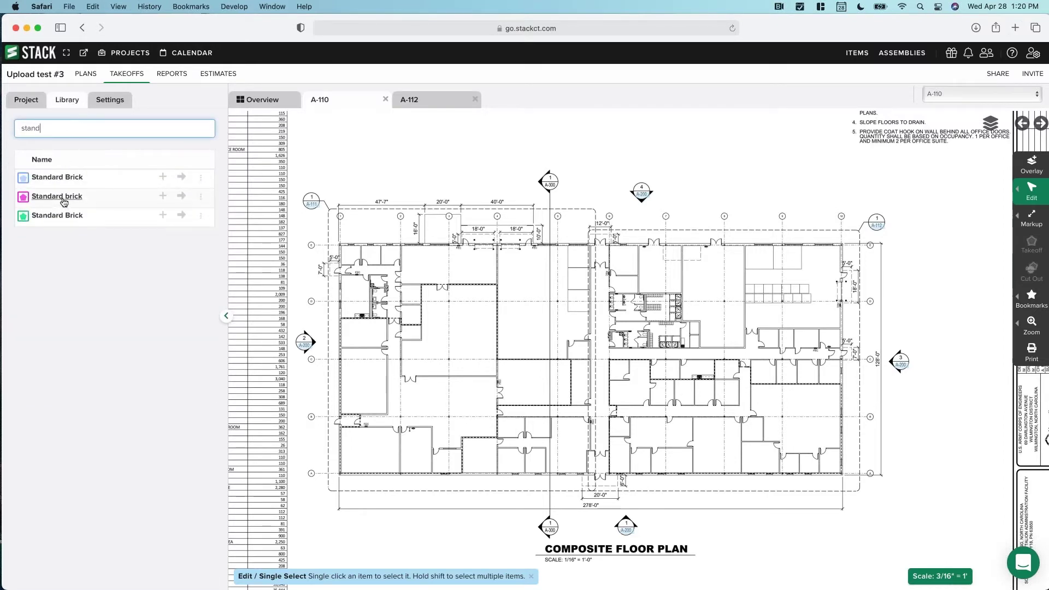
{"action": "left_click", "coordinate": [181, 196]}
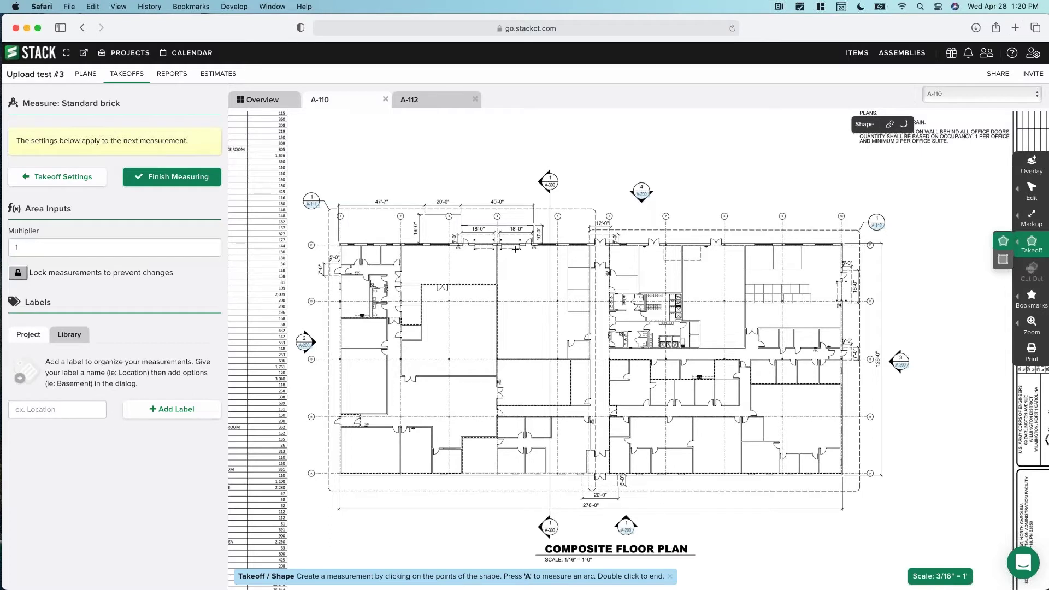
Measure a rectangular Standard brick area of about 883 SF over the upper-left part of the composite floor plan.
{"action": "left_click", "coordinate": [590, 245]}
{"action": "left_click", "coordinate": [590, 350]}
{"action": "double_click", "coordinate": [340, 350]}
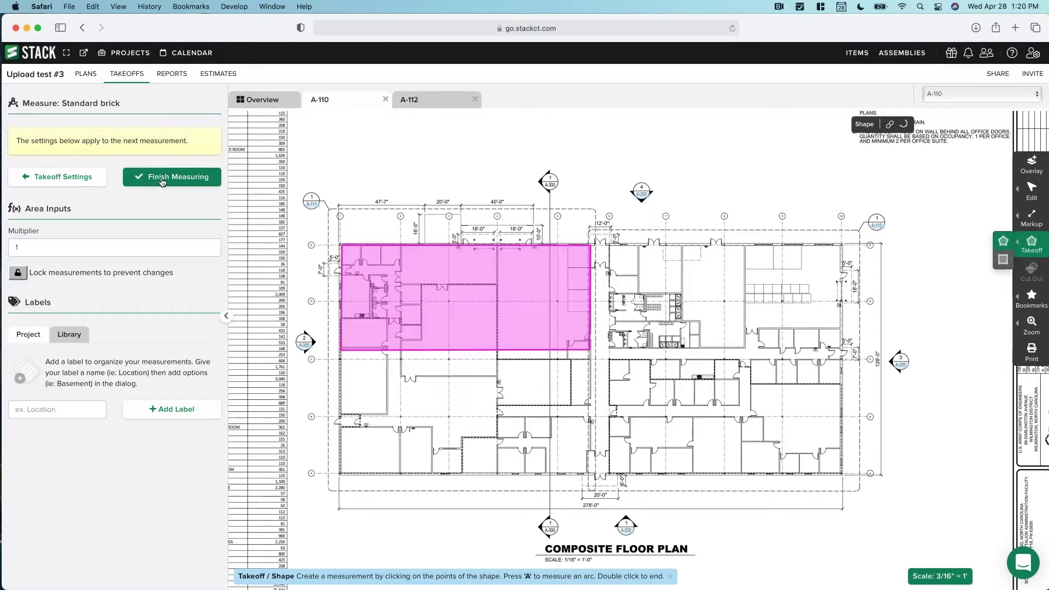
{"action": "left_click", "coordinate": [166, 176]}
Open the project's Item Cost By Takeoff report to review the reused takeoff's items and costs.
{"action": "left_click", "coordinate": [171, 73]}
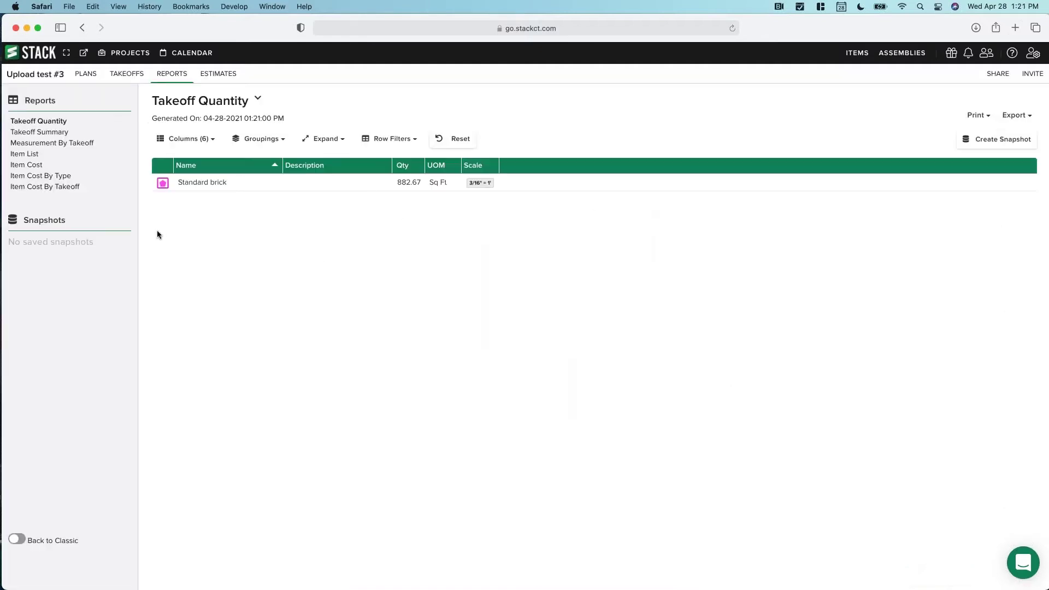
{"action": "left_click", "coordinate": [57, 187]}
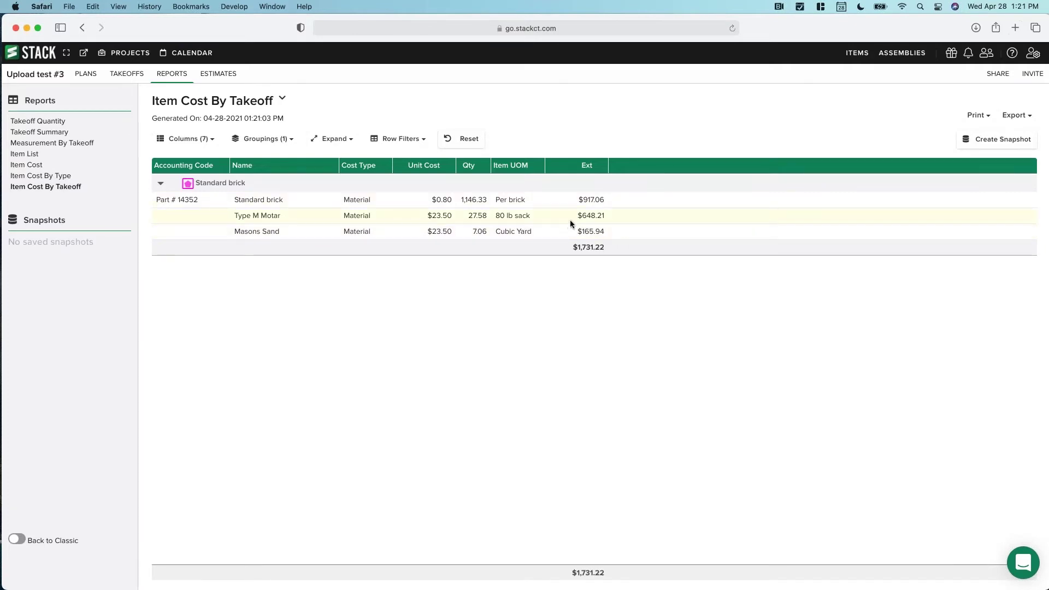
Return to the takeoffs, search the takeoff library for "stand", and go back to the project's takeoff list.
{"action": "left_click", "coordinate": [121, 78]}
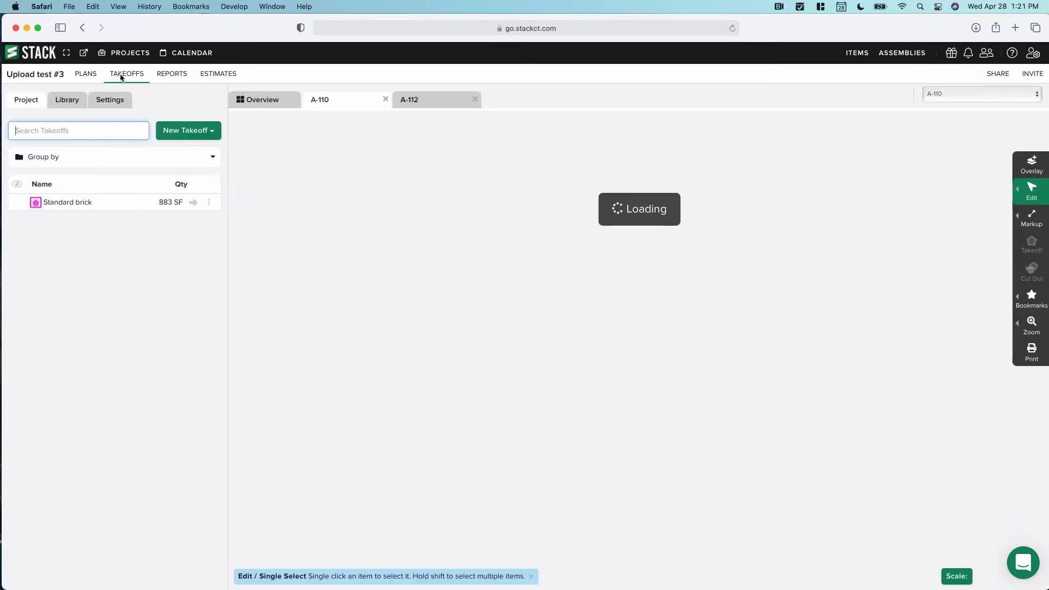
{"action": "left_click", "coordinate": [69, 101]}
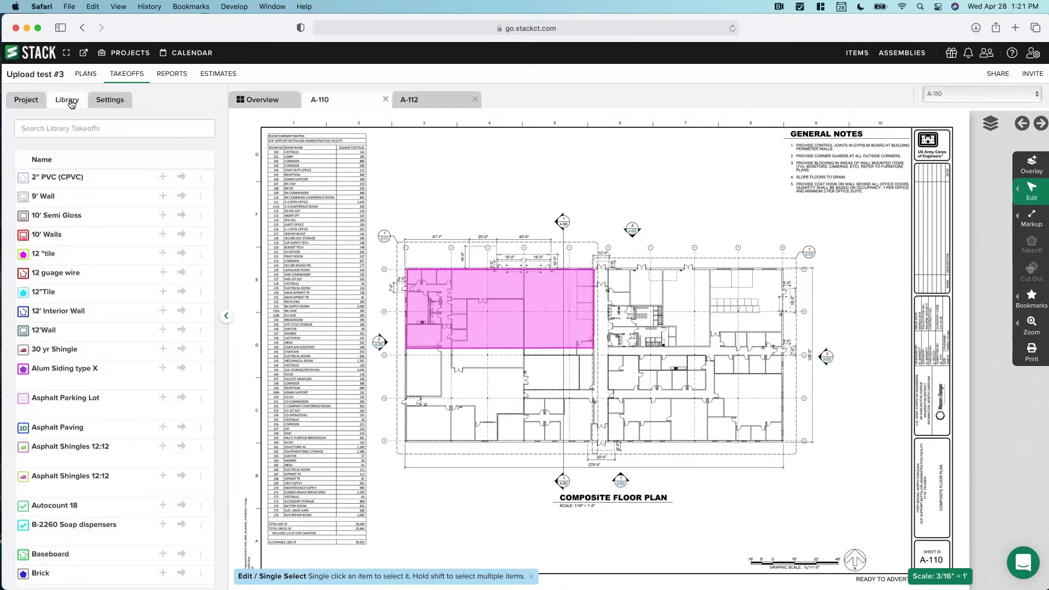
{"action": "left_click", "coordinate": [67, 124]}
{"action": "type", "text": "stand"}
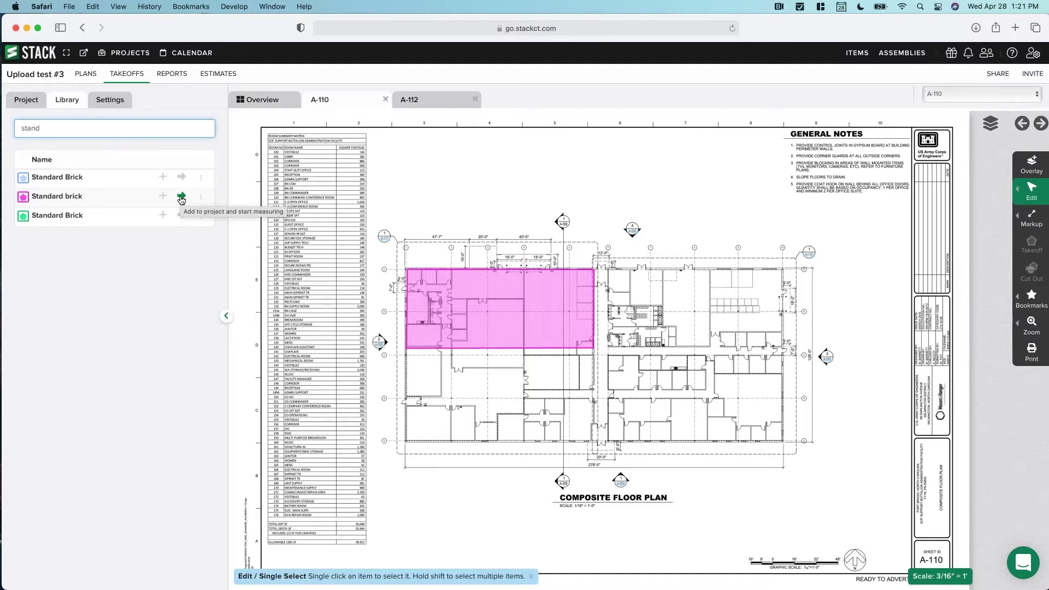
{"action": "mouse_move", "coordinate": [465, 313]}
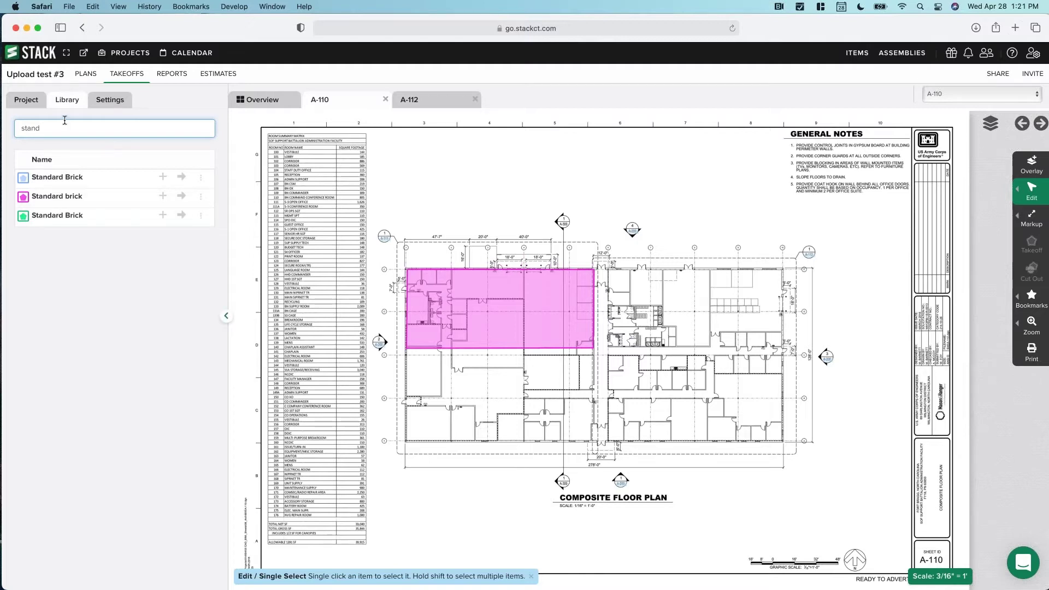
{"action": "left_click", "coordinate": [37, 104]}
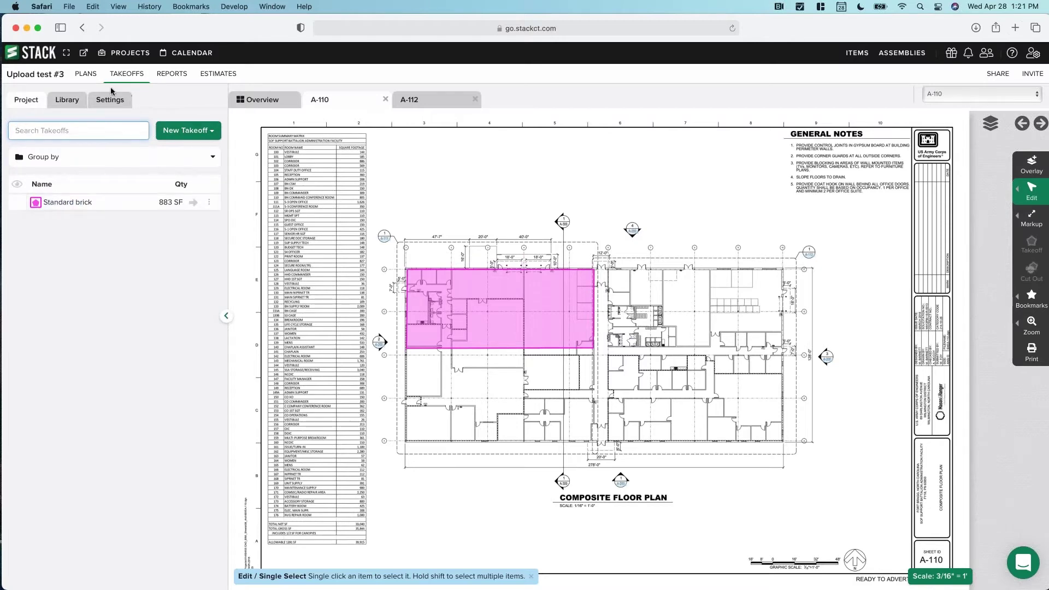
In the Webinar Series project, remove the Masons Sand, Standard brick and Type M Motar items from the Standard brick takeoff.
{"action": "left_click", "coordinate": [129, 53]}
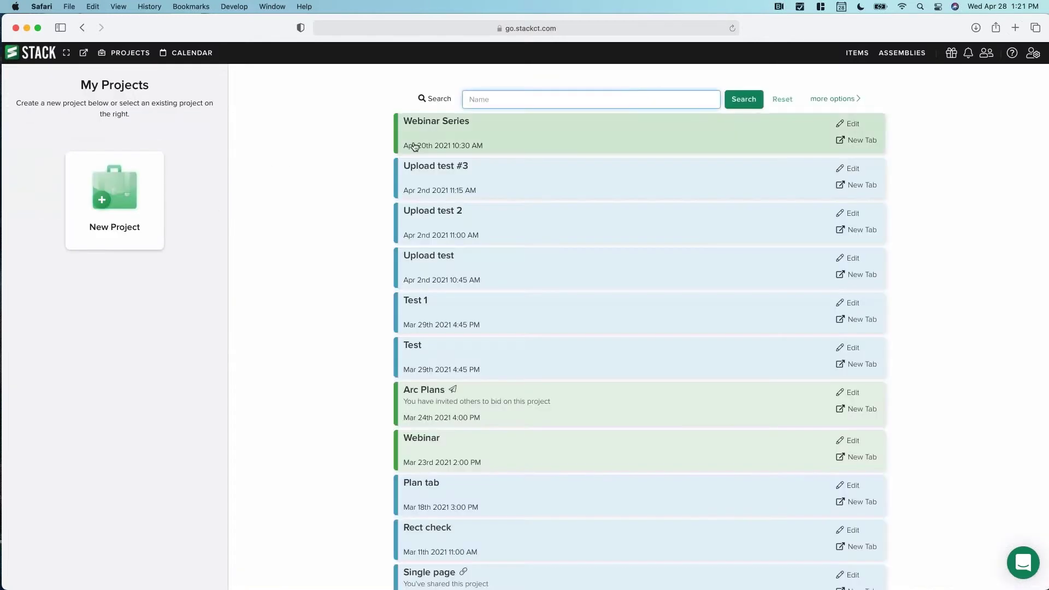
{"action": "left_click", "coordinate": [436, 124]}
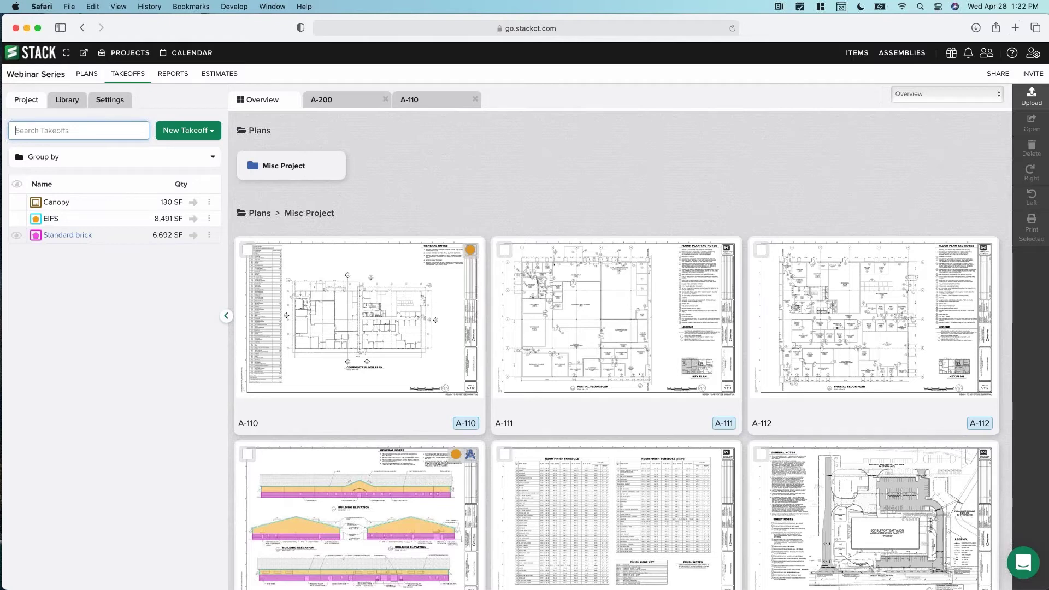
{"action": "left_click", "coordinate": [77, 236]}
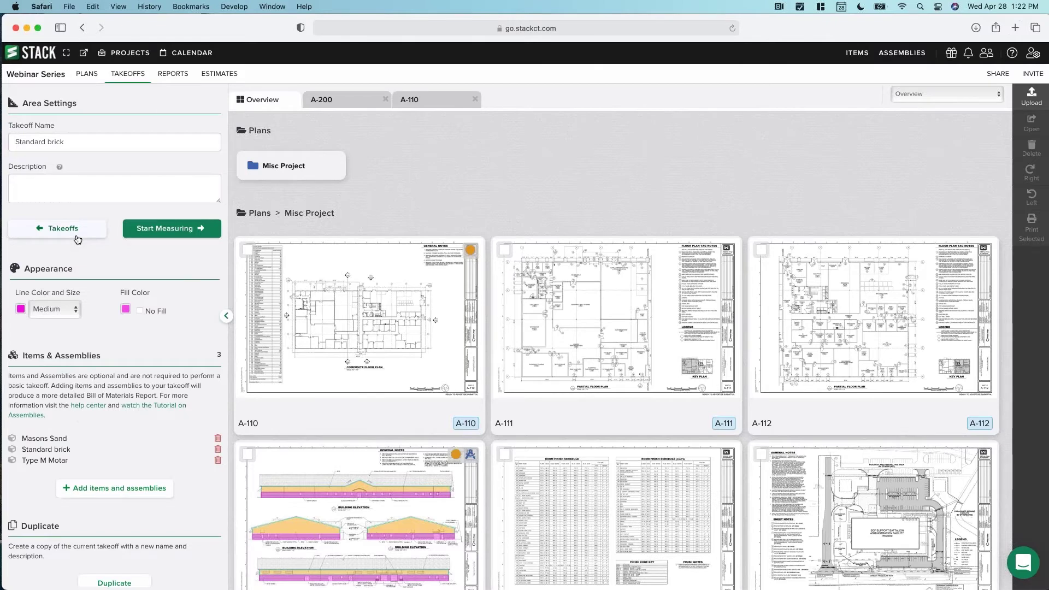
{"action": "left_click", "coordinate": [218, 439]}
{"action": "left_click", "coordinate": [146, 501]}
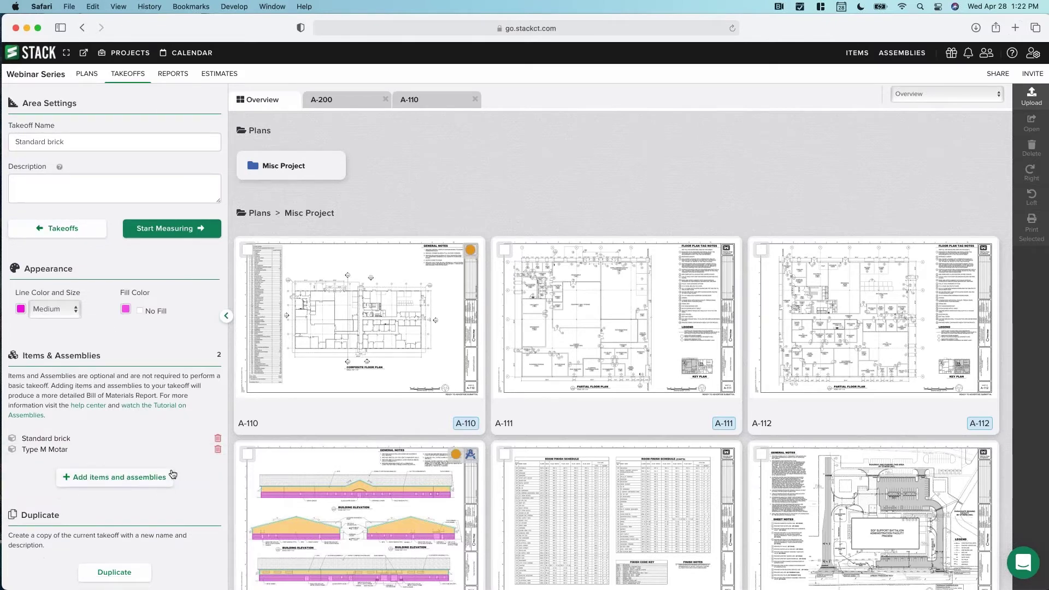
{"action": "left_click", "coordinate": [218, 438]}
{"action": "left_click", "coordinate": [141, 500]}
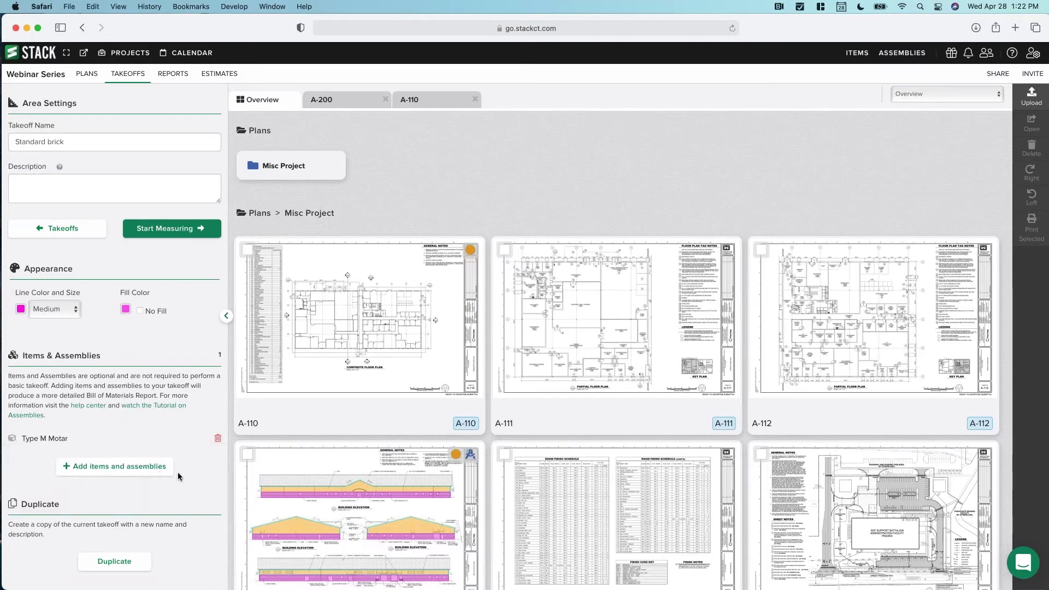
{"action": "left_click", "coordinate": [218, 439]}
{"action": "left_click", "coordinate": [144, 500]}
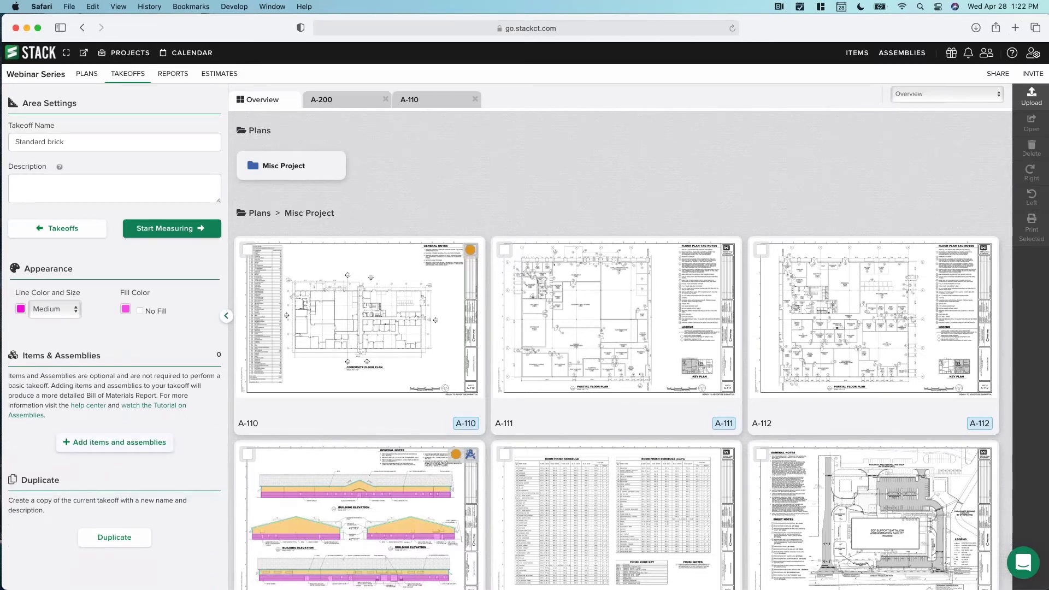
Create a folder named 11 Webinar under My Assemblies.
{"action": "left_click", "coordinate": [902, 54]}
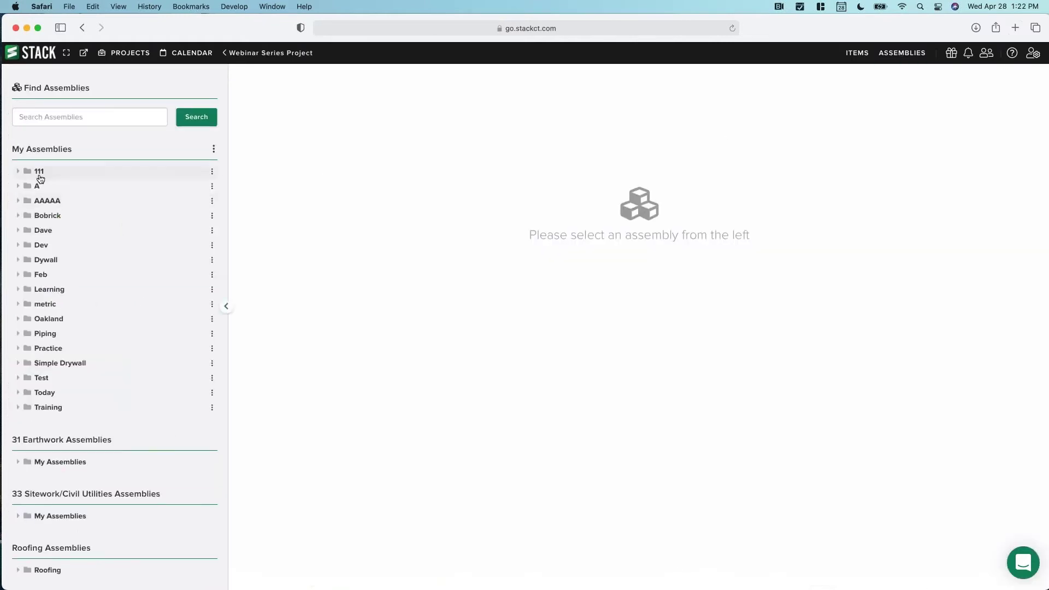
{"action": "left_click", "coordinate": [213, 150]}
{"action": "left_click", "coordinate": [197, 164]}
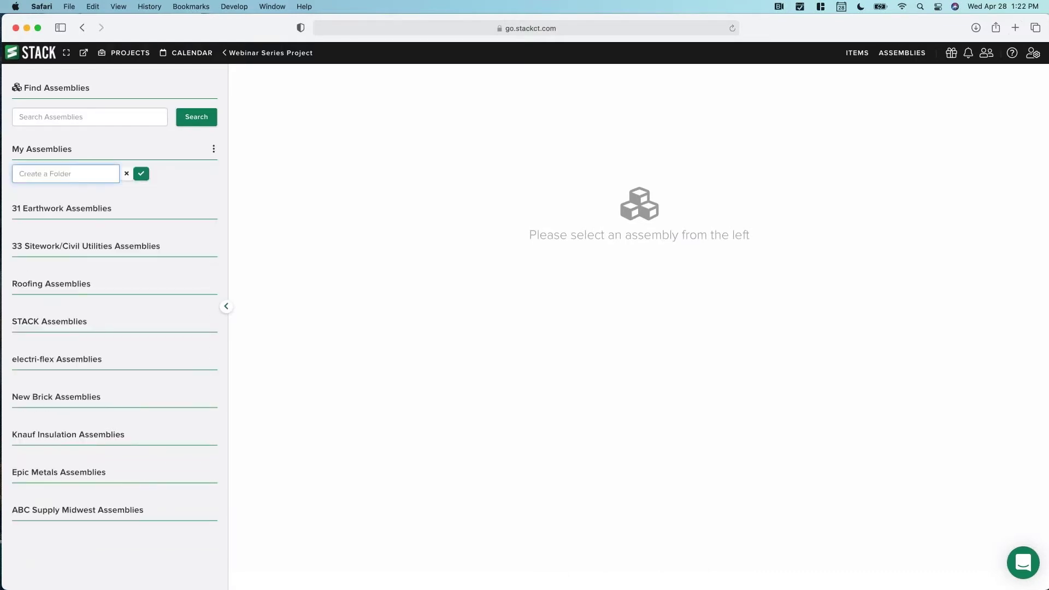
{"action": "type", "text": "!!"}
{"action": "key", "text": "BackSpace"}
{"action": "key", "text": "BackSpace"}
{"action": "type", "text": "11 Webinar"}
{"action": "left_click", "coordinate": [141, 174]}
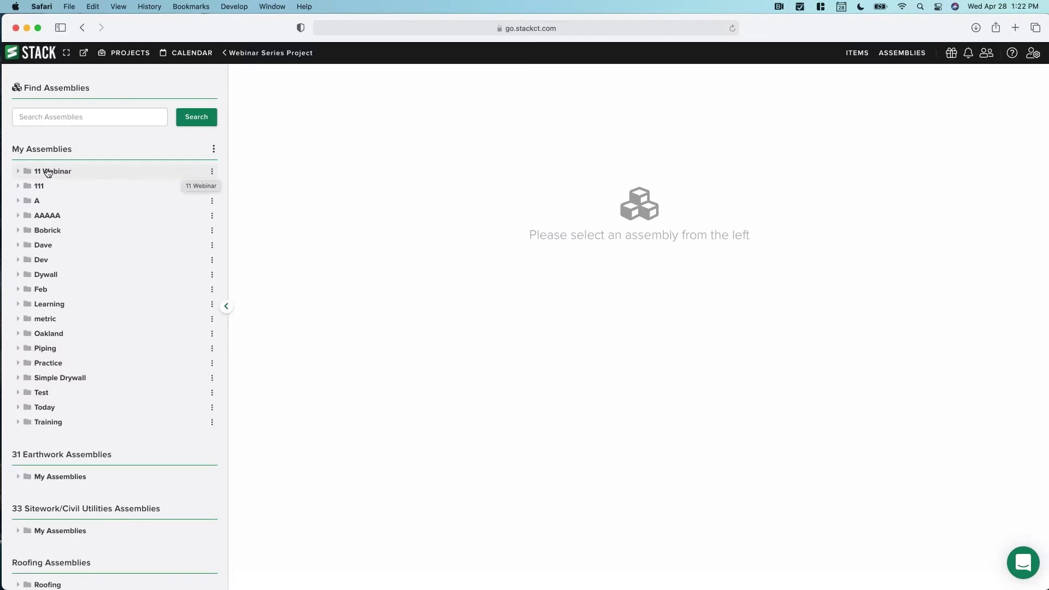
Create a subfolder named Brick inside the 11 Webinar assemblies folder.
{"action": "left_click", "coordinate": [211, 171]}
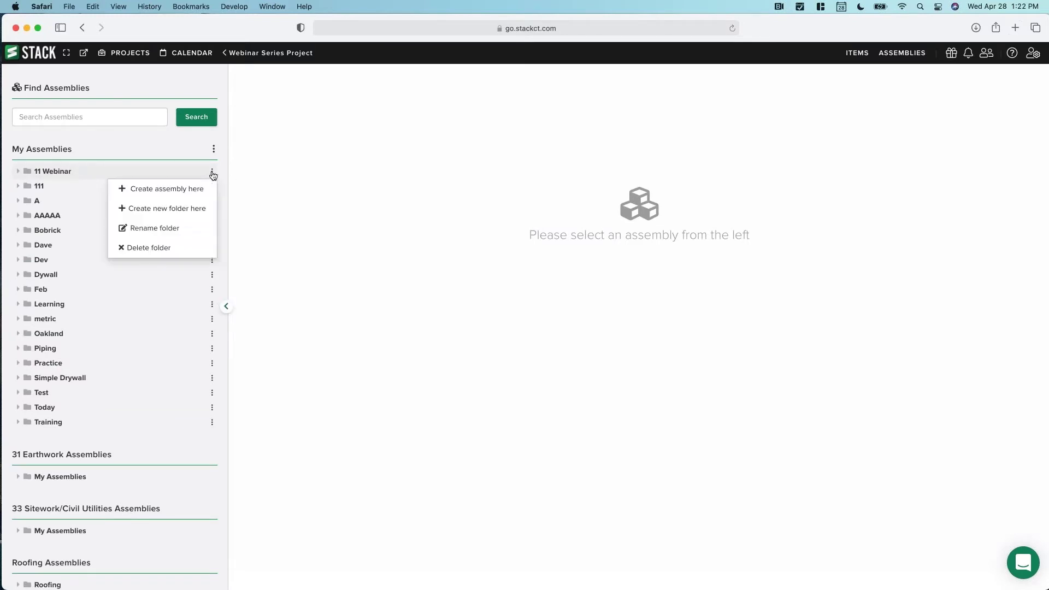
{"action": "left_click", "coordinate": [180, 209]}
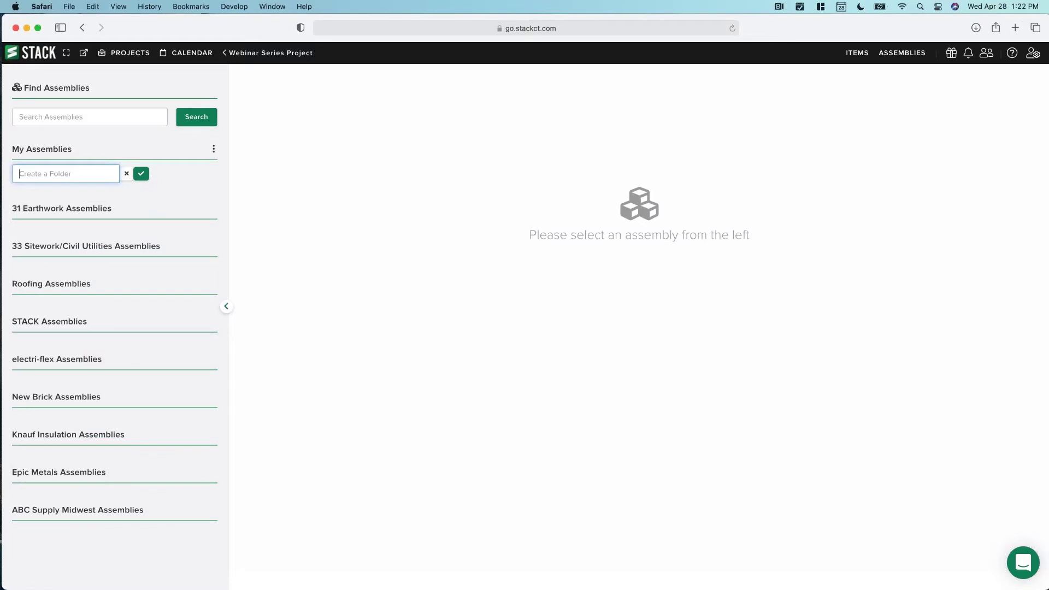
{"action": "type", "text": "Brick"}
{"action": "left_click", "coordinate": [141, 173]}
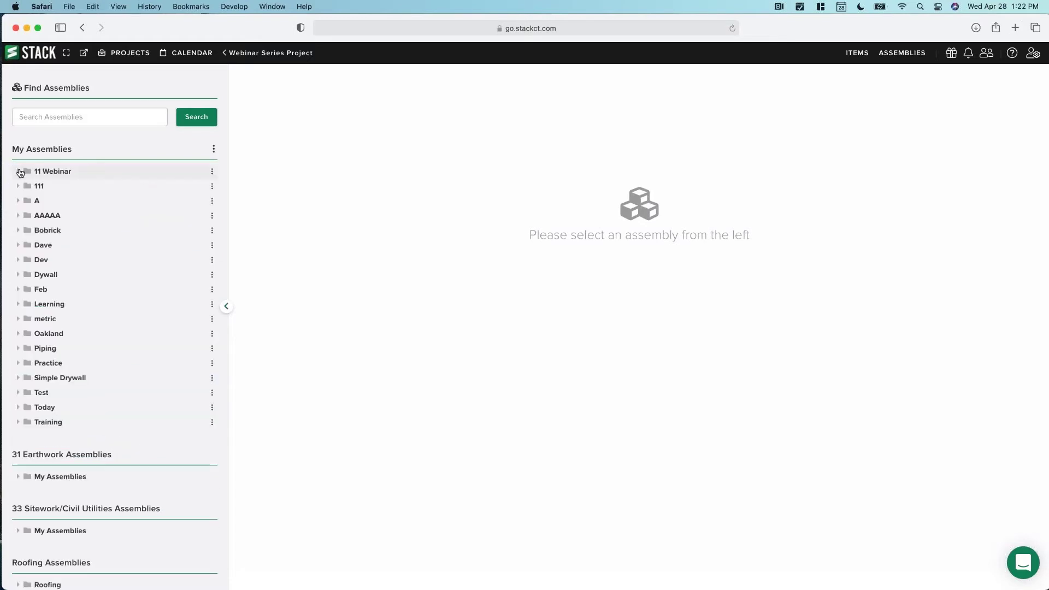
Create an assembly named Brick Assembly in the 11 Webinar > Brick folder with sq ft as its unit of measure.
{"action": "left_click", "coordinate": [18, 171]}
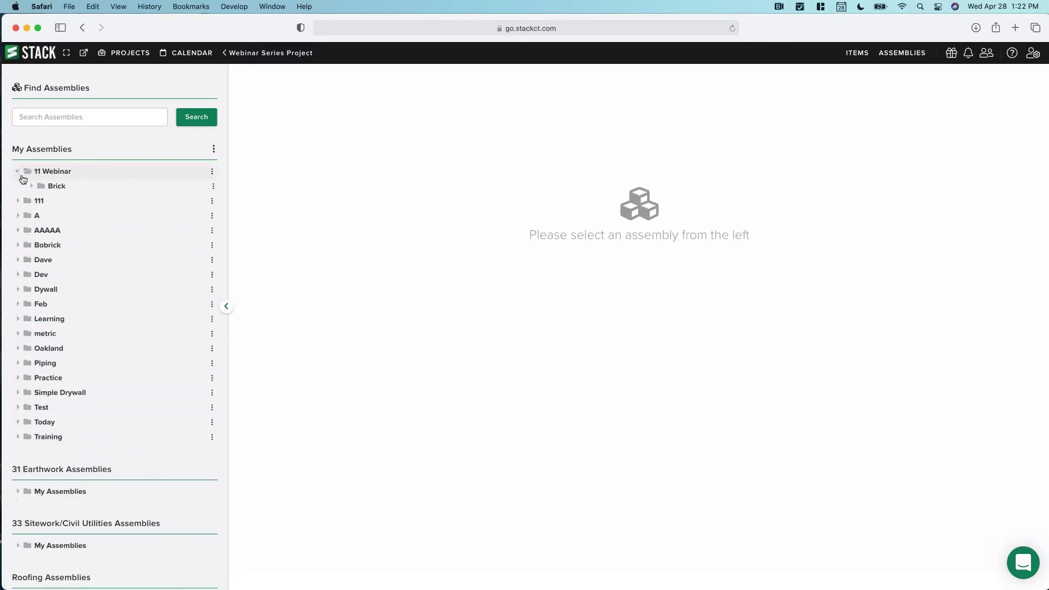
{"action": "left_click", "coordinate": [213, 186]}
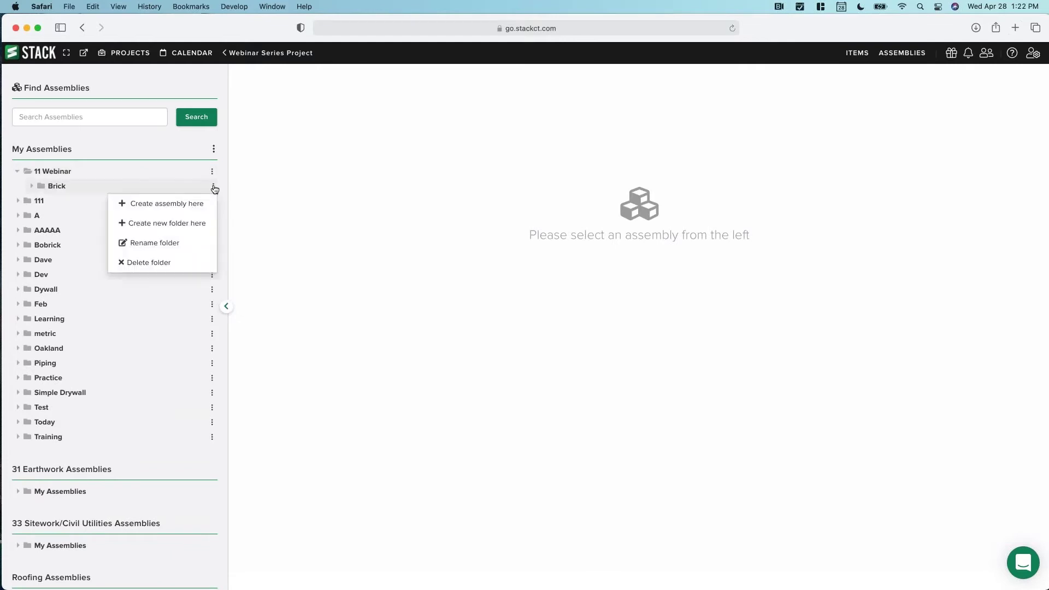
{"action": "left_click", "coordinate": [157, 204]}
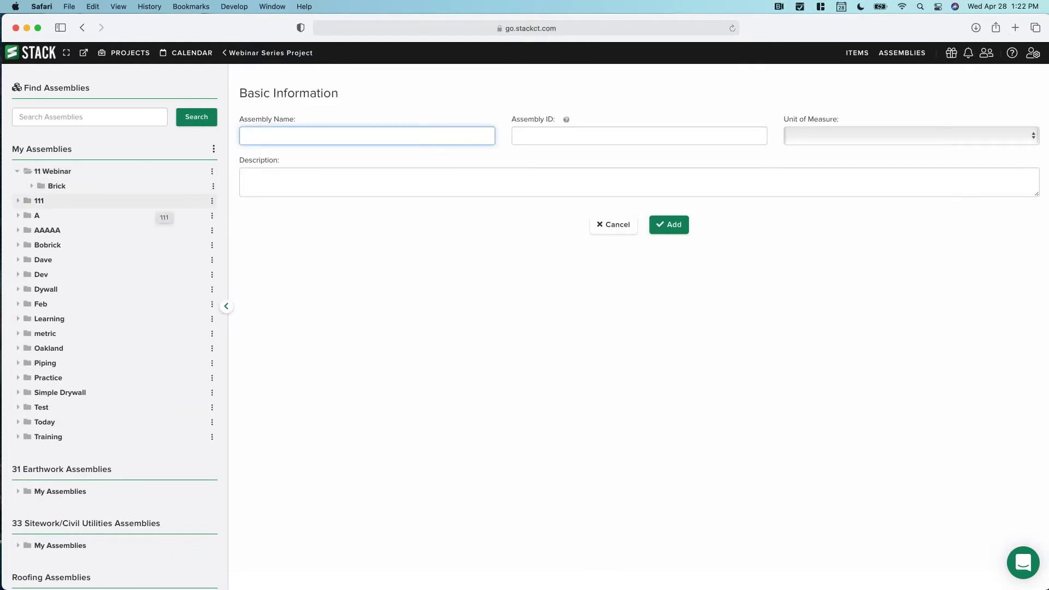
{"action": "type", "text": "Brick Assembly"}
{"action": "left_click", "coordinate": [550, 131]}
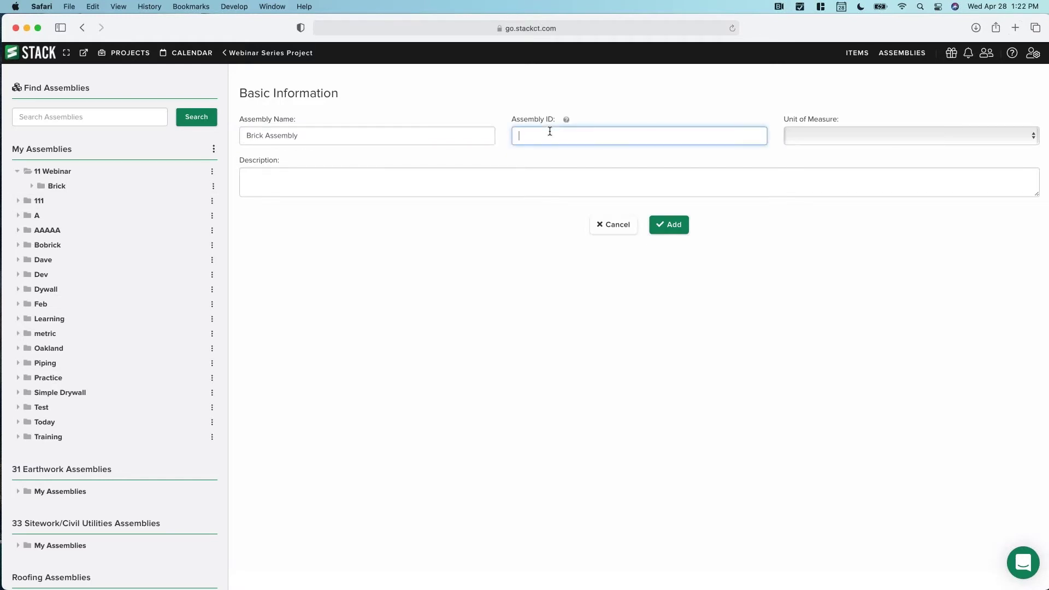
{"action": "left_click", "coordinate": [812, 141]}
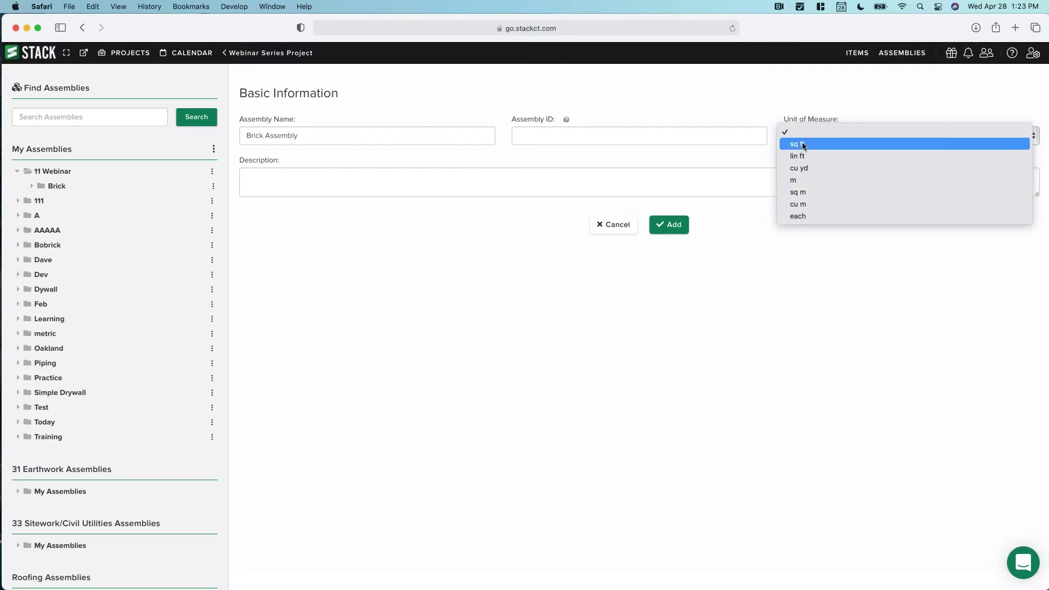
{"action": "left_click", "coordinate": [802, 143]}
{"action": "left_click", "coordinate": [279, 177]}
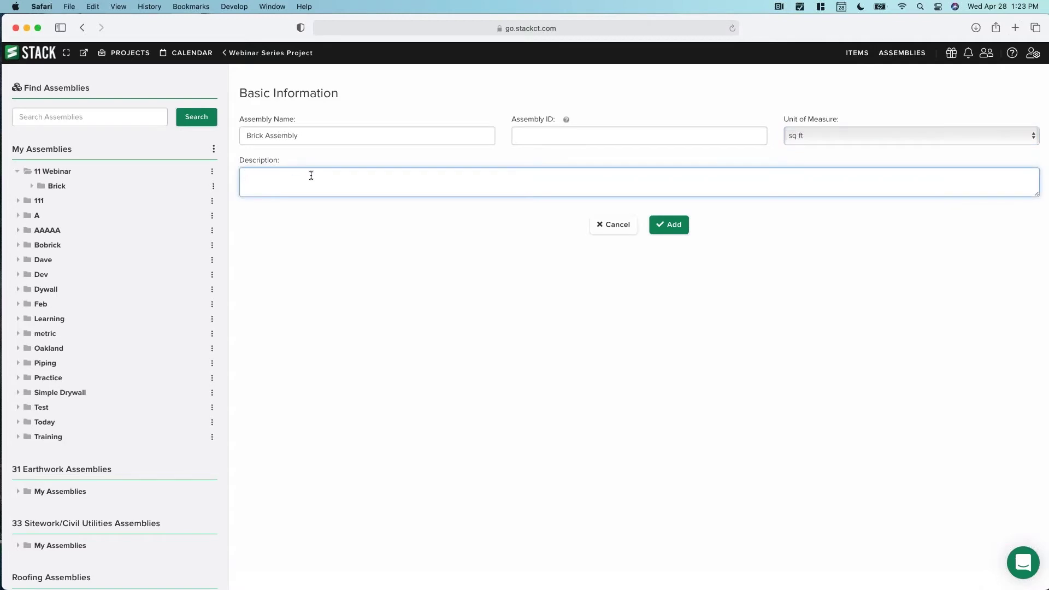
{"action": "left_click", "coordinate": [671, 231]}
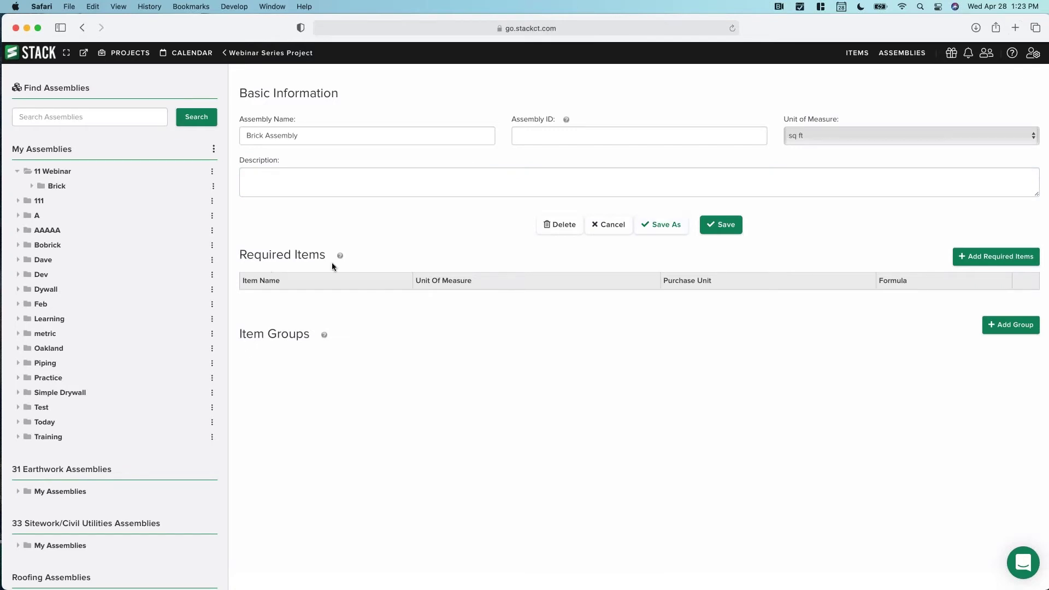
Add Masons Sand, Standard brick and Type M Motar from the 11 Webinar > Brick items as required items of Brick Assembly and save it.
{"action": "left_click", "coordinate": [989, 259]}
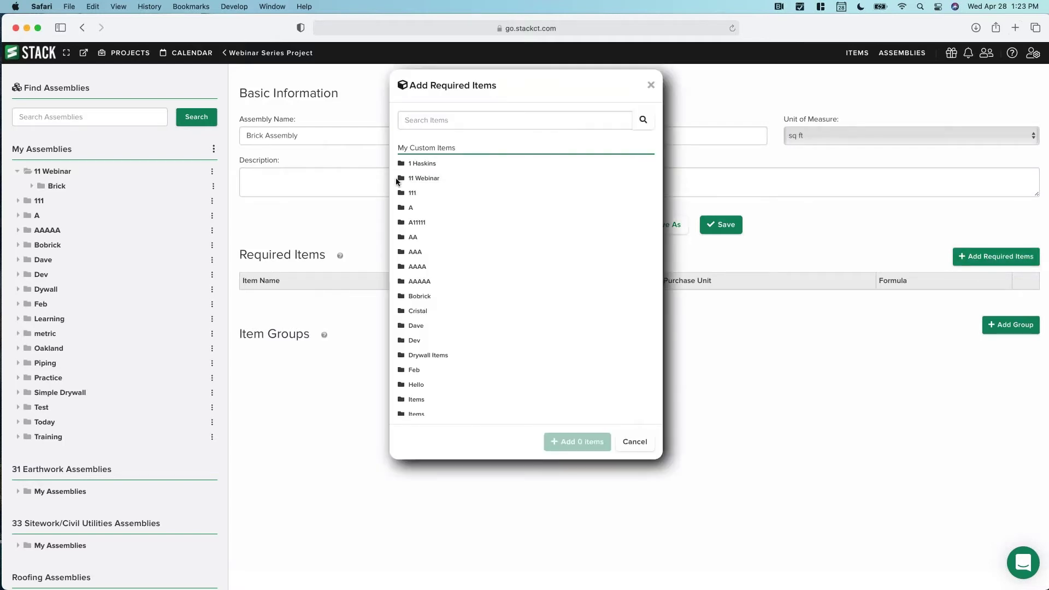
{"action": "left_click", "coordinate": [407, 178]}
{"action": "left_click", "coordinate": [421, 195]}
{"action": "left_click", "coordinate": [461, 210]}
{"action": "left_click", "coordinate": [458, 225]}
{"action": "left_click", "coordinate": [455, 238]}
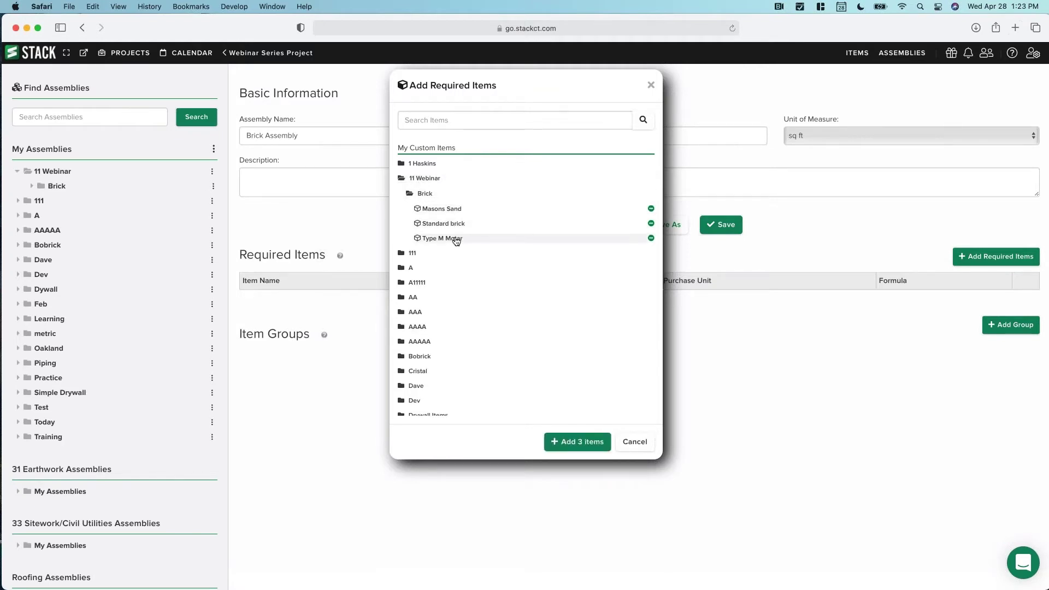
{"action": "left_click", "coordinate": [573, 443]}
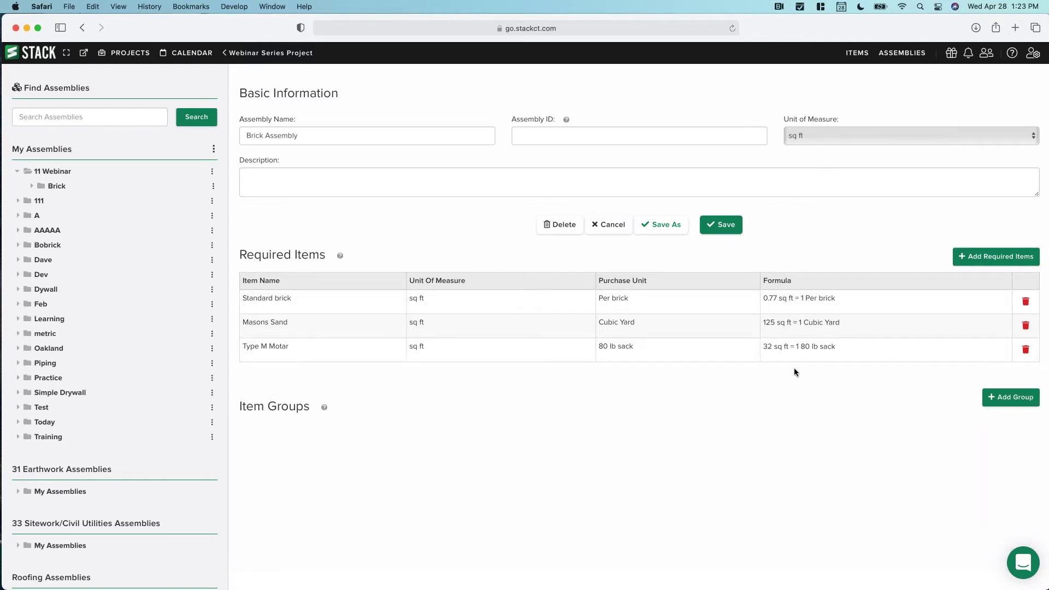
{"action": "left_click", "coordinate": [726, 227]}
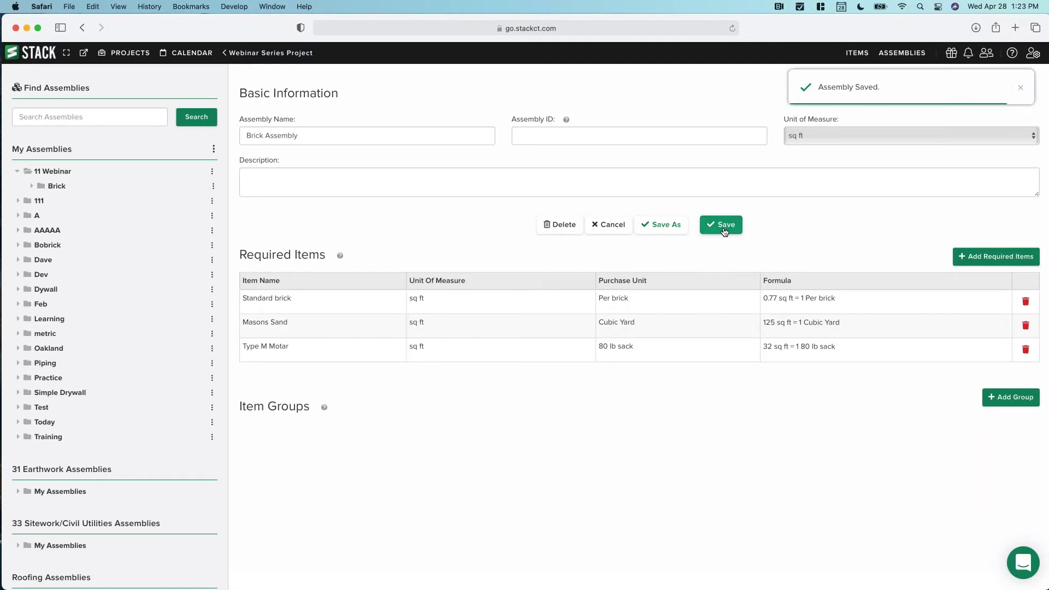
In the Webinar Series project, attach Brick Assembly from the 11 Webinar > Brick folder to the Standard brick takeoff.
{"action": "left_click", "coordinate": [275, 53]}
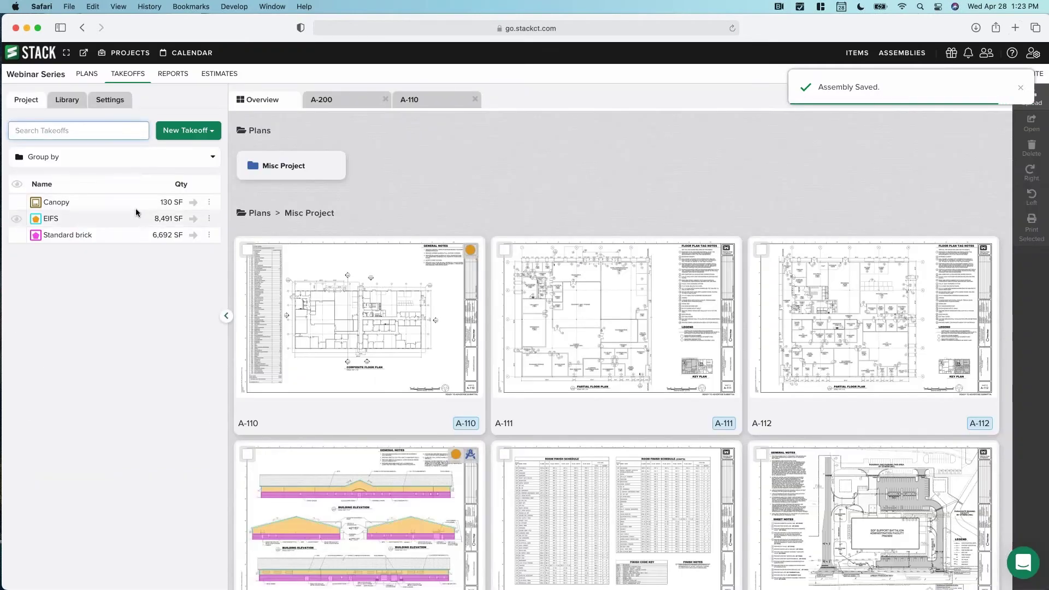
{"action": "left_click", "coordinate": [71, 238]}
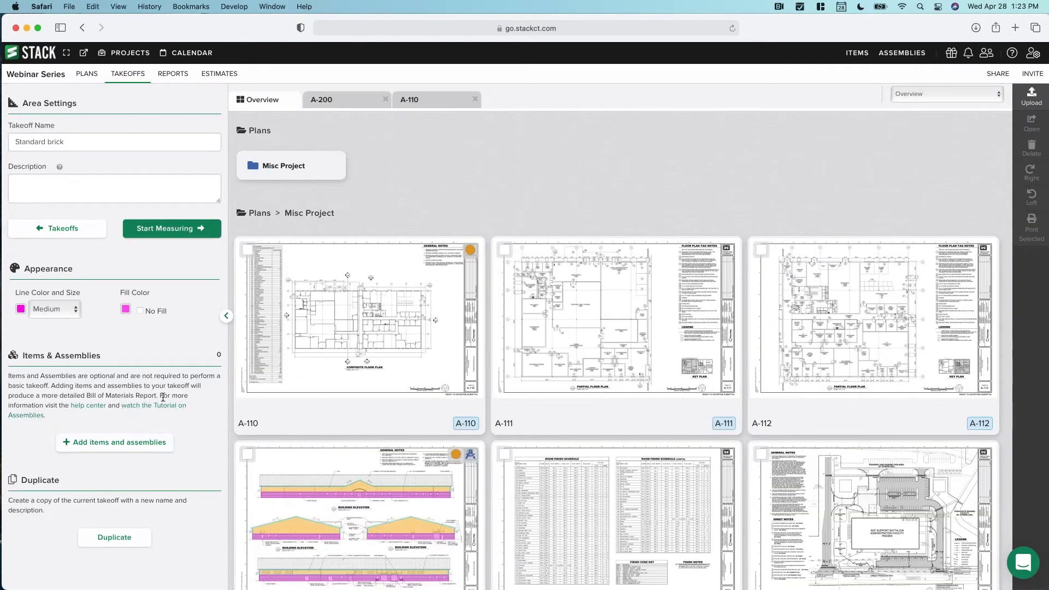
{"action": "left_click", "coordinate": [107, 443]}
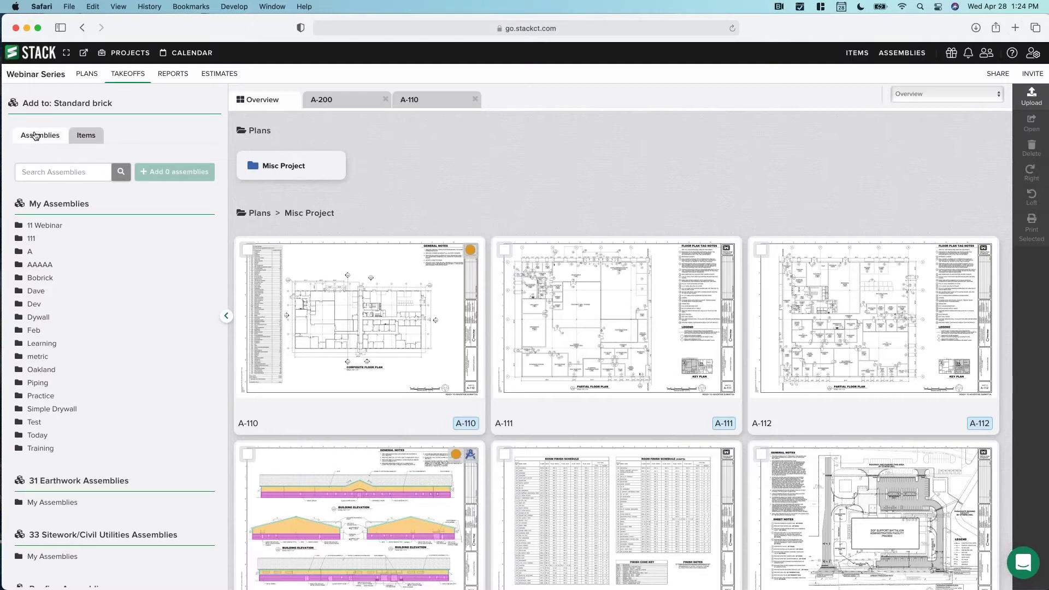
{"action": "left_click", "coordinate": [45, 226]}
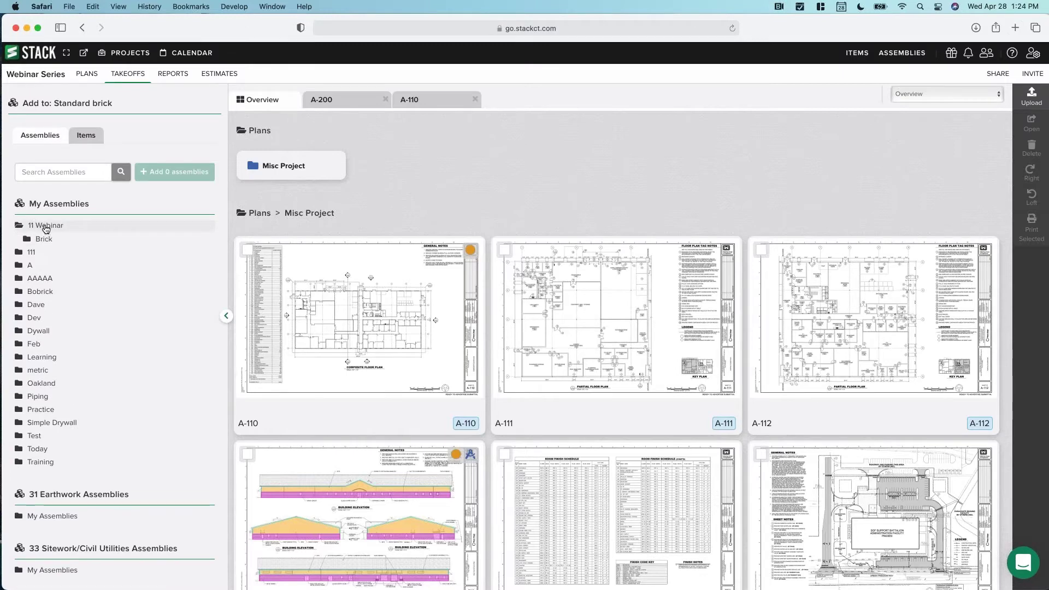
{"action": "left_click", "coordinate": [43, 239]}
{"action": "left_click", "coordinate": [63, 255]}
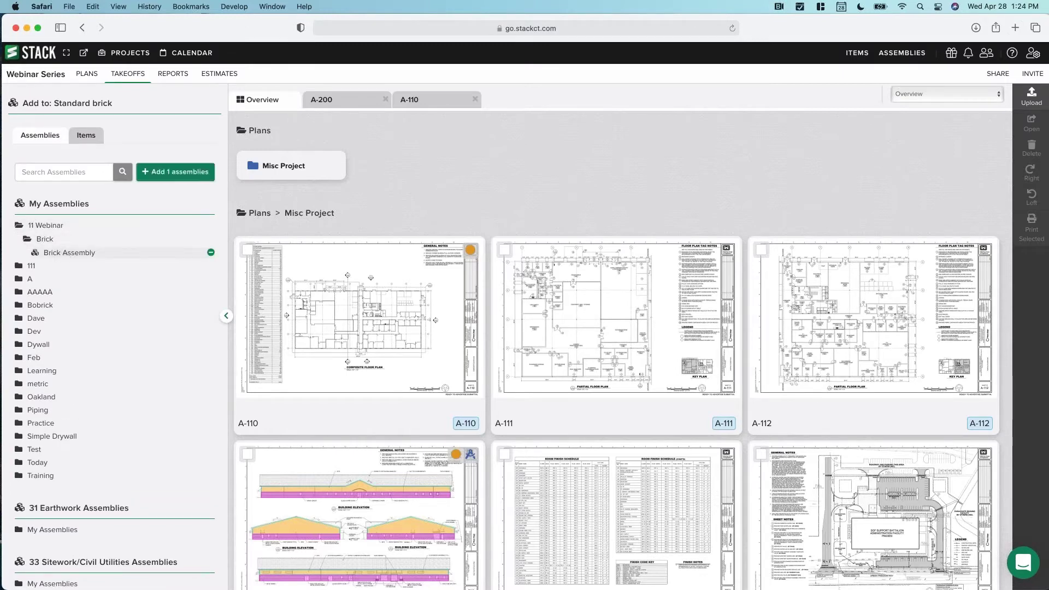
{"action": "left_click", "coordinate": [166, 173]}
{"action": "left_click", "coordinate": [112, 191]}
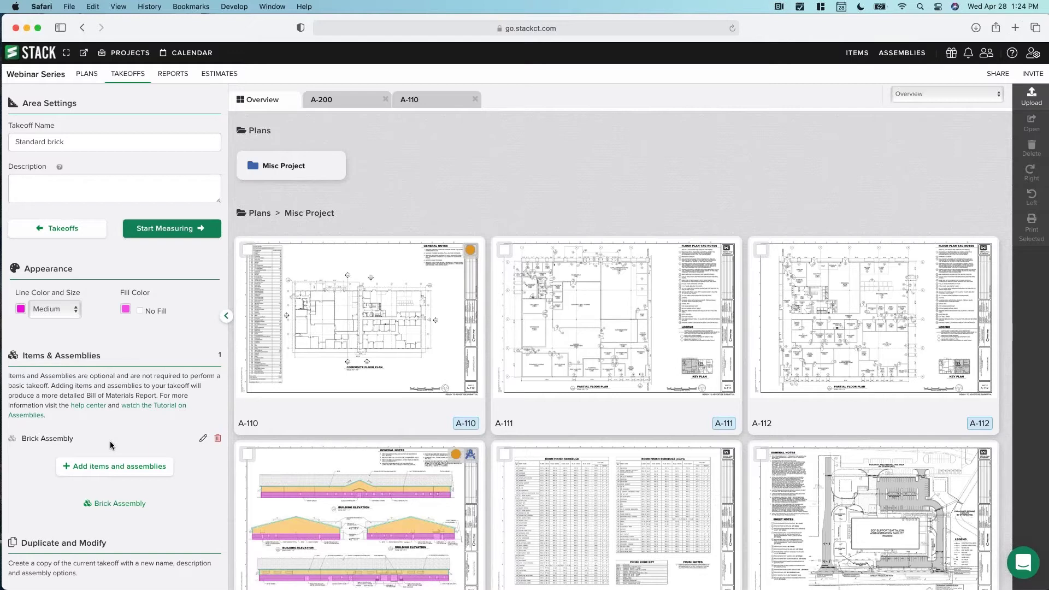
View the Item Cost By Takeoff report and compare its Standard brick costs with the earlier report screenshot.
{"action": "left_click", "coordinate": [175, 74]}
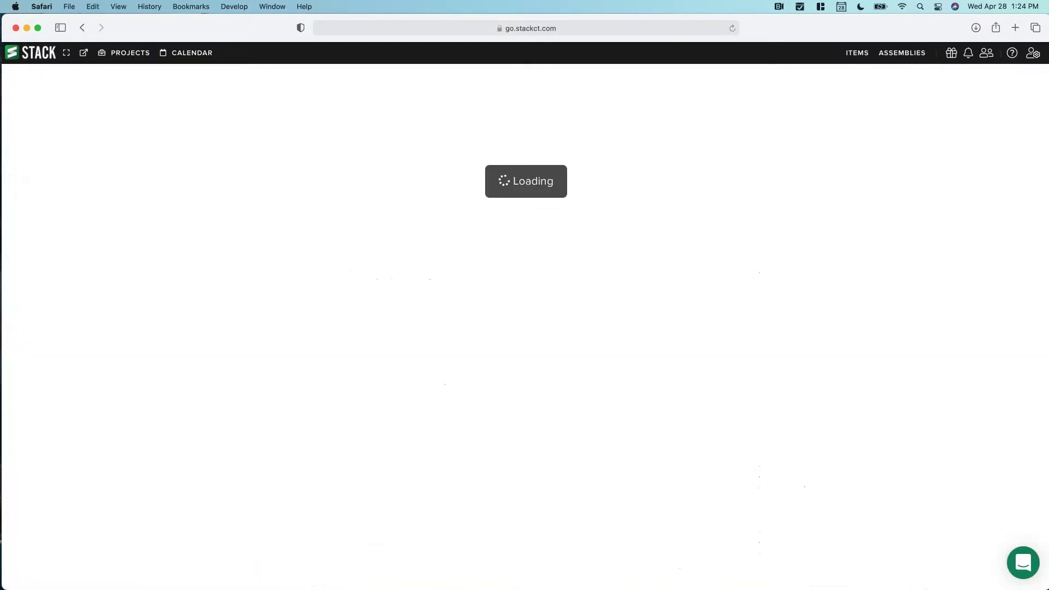
{"action": "left_click", "coordinate": [54, 187]}
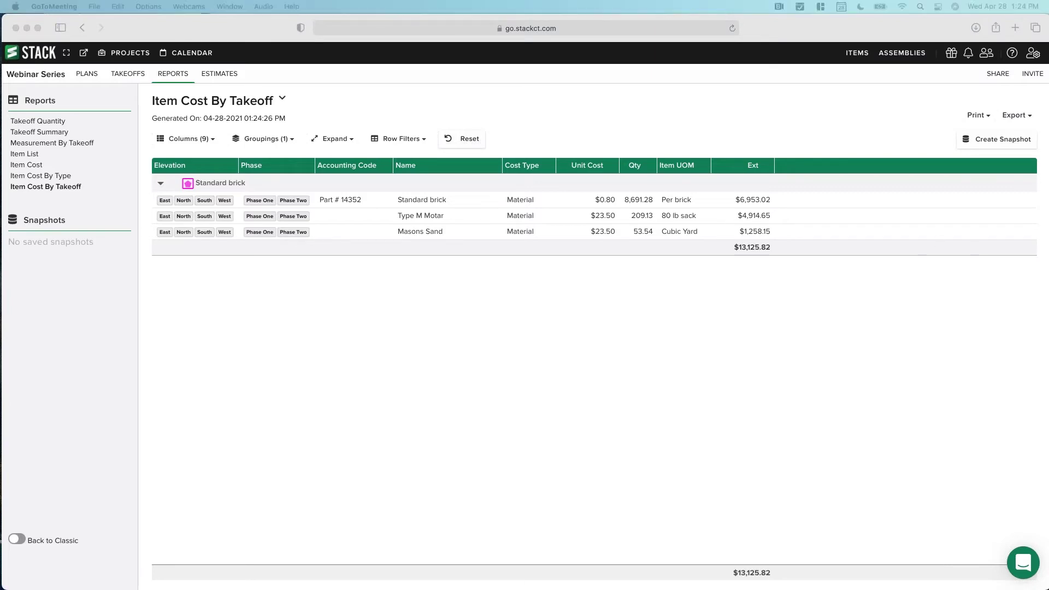
{"action": "left_click_drag", "start_coordinate": [1048, 229], "coordinate": [386, 293]}
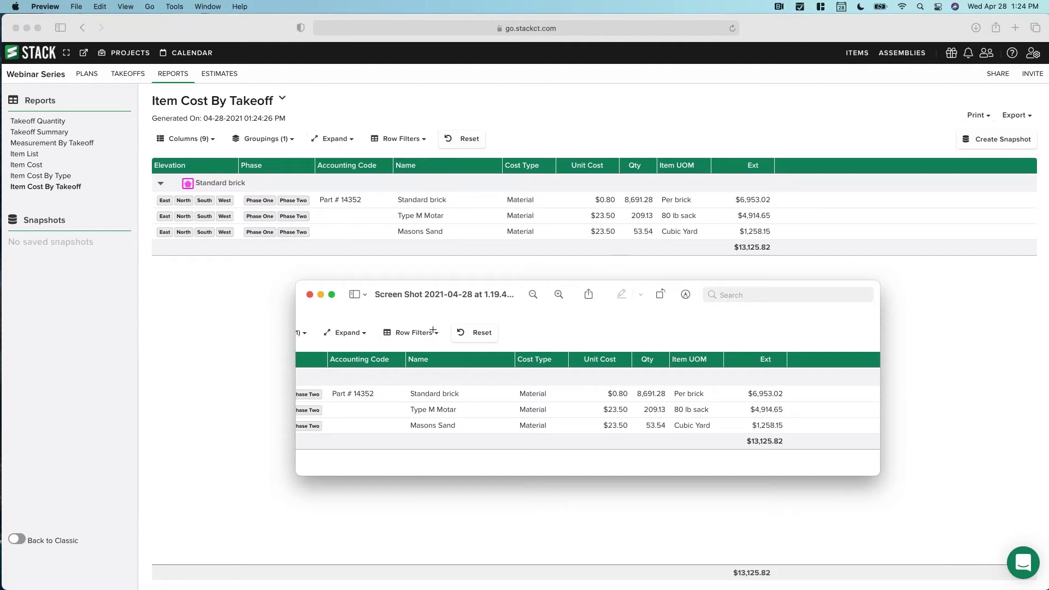
{"action": "left_click", "coordinate": [309, 295]}
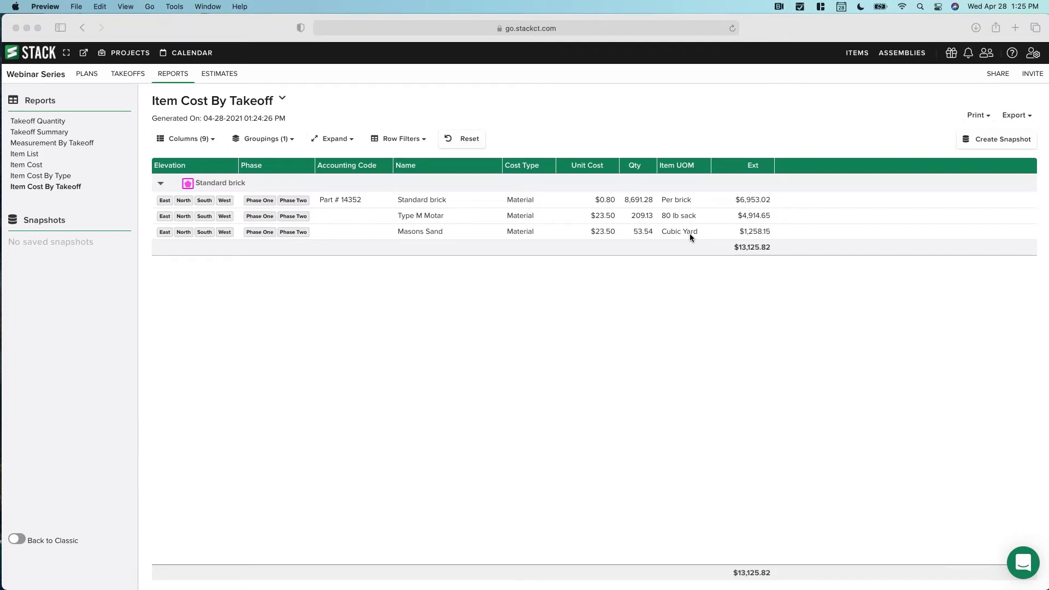
Reopen Brick Assembly from 11 Webinar > Brick and remove Standard brick and Type M Motar from its required items.
{"action": "left_click", "coordinate": [123, 74]}
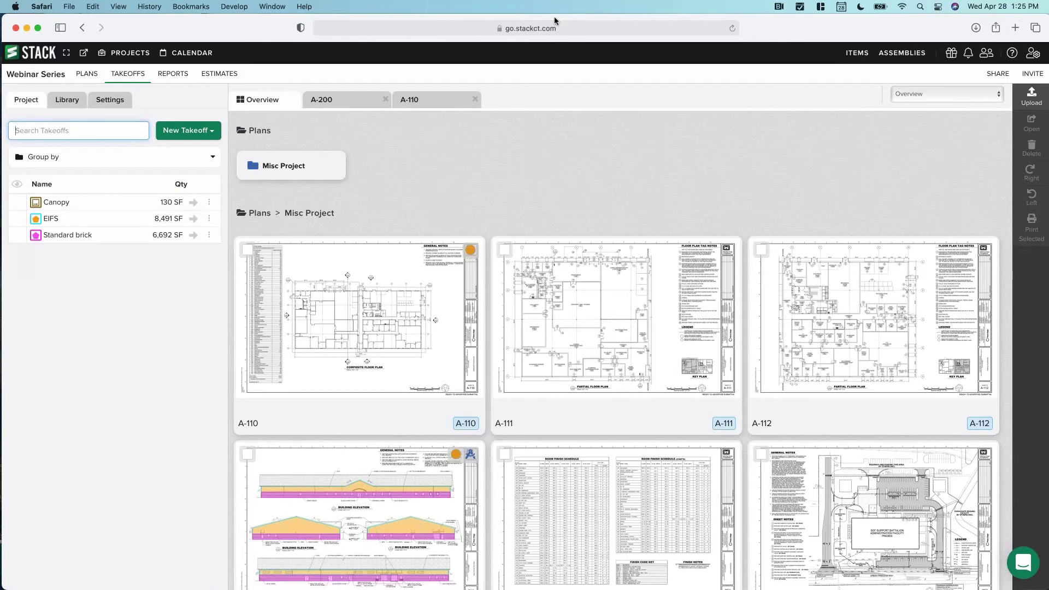
{"action": "left_click", "coordinate": [904, 53]}
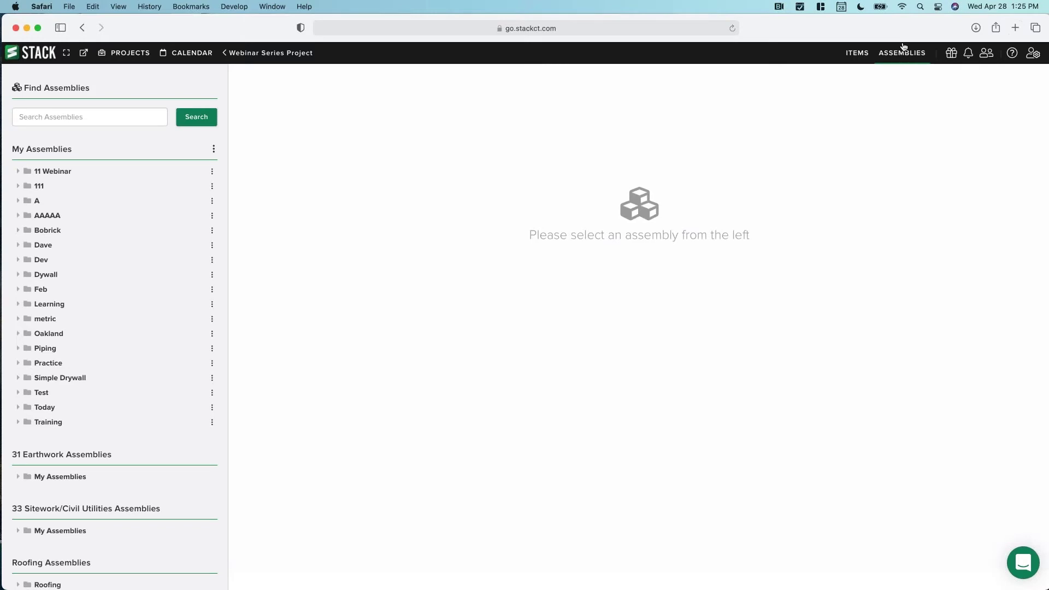
{"action": "left_click", "coordinate": [18, 173]}
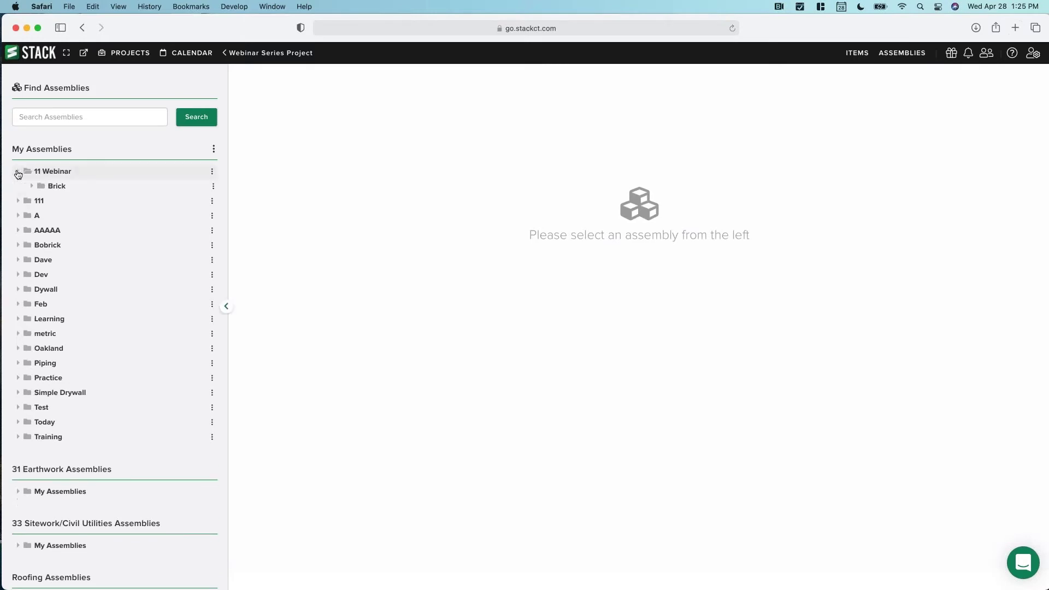
{"action": "left_click", "coordinate": [32, 187]}
{"action": "left_click", "coordinate": [86, 203]}
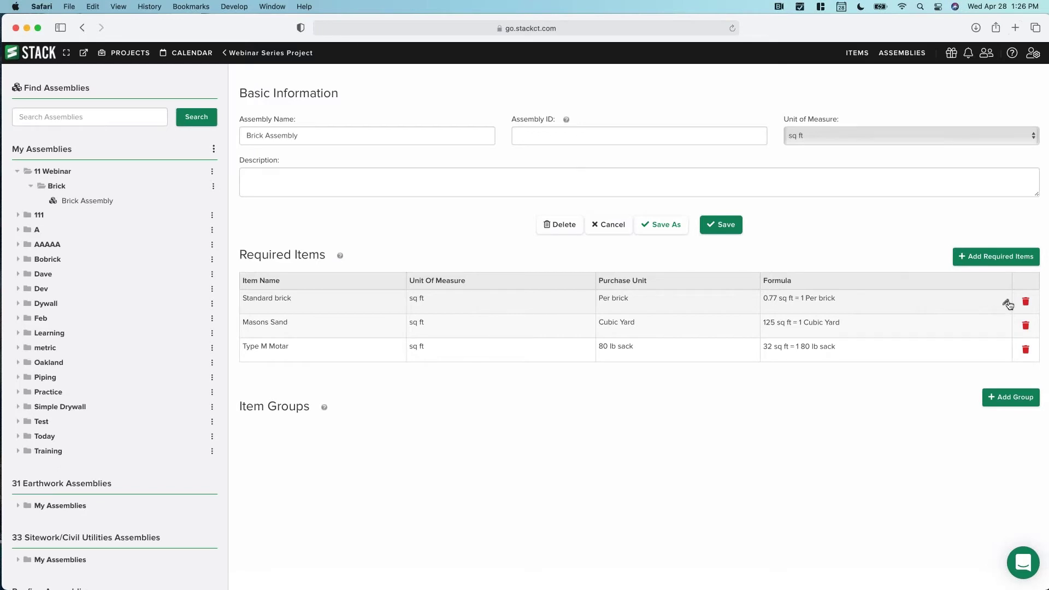
{"action": "left_click", "coordinate": [1026, 302]}
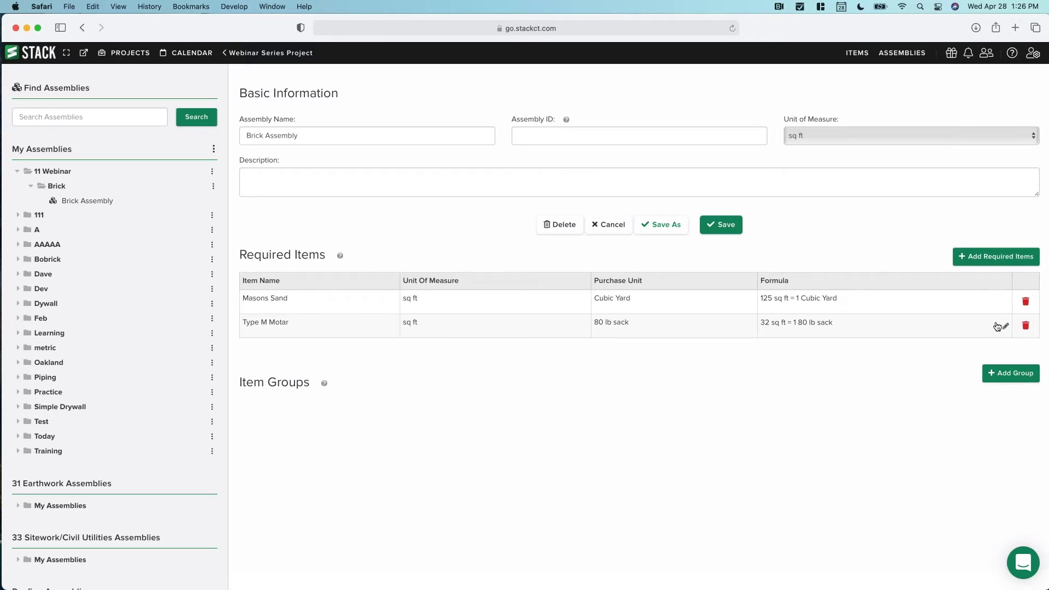
{"action": "left_click", "coordinate": [1025, 326]}
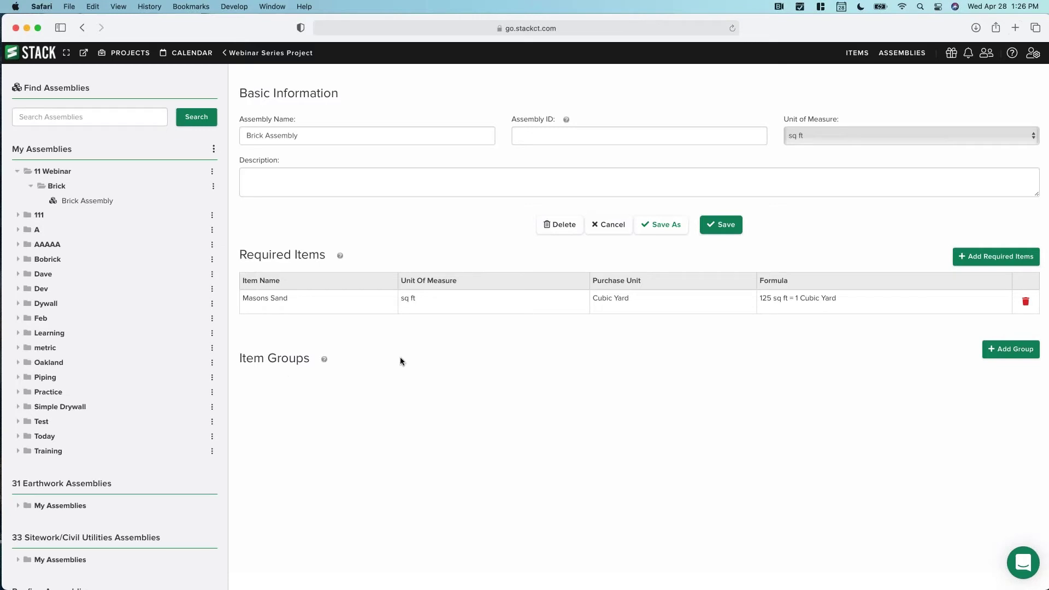
Add an item group named Brick to Brick Assembly.
{"action": "left_click", "coordinate": [1008, 351]}
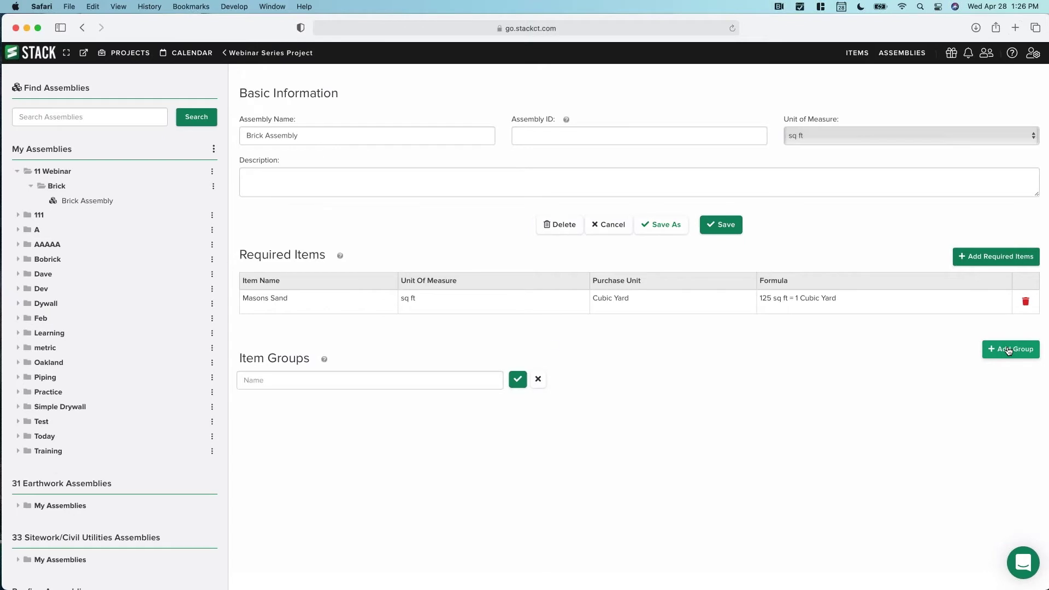
{"action": "left_click", "coordinate": [267, 381]}
{"action": "type", "text": "Brick"}
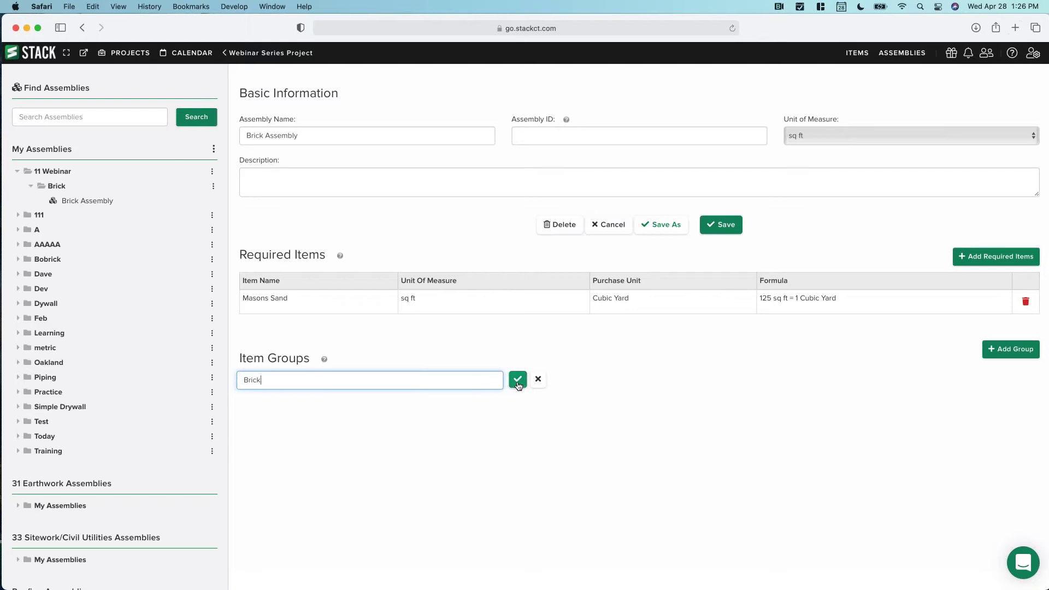
{"action": "left_click", "coordinate": [518, 380]}
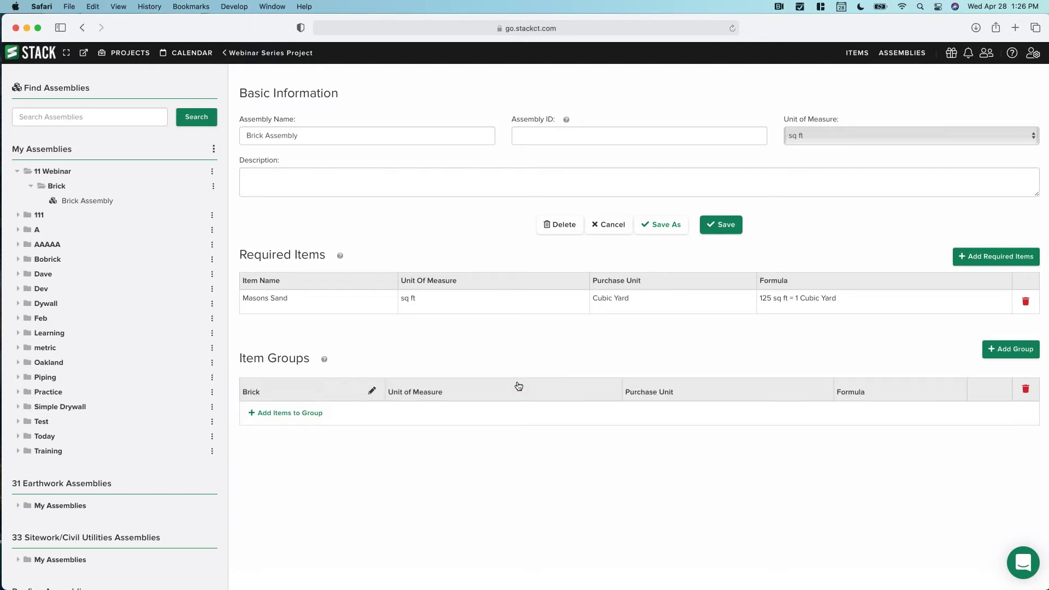
{"action": "left_click", "coordinate": [295, 417]}
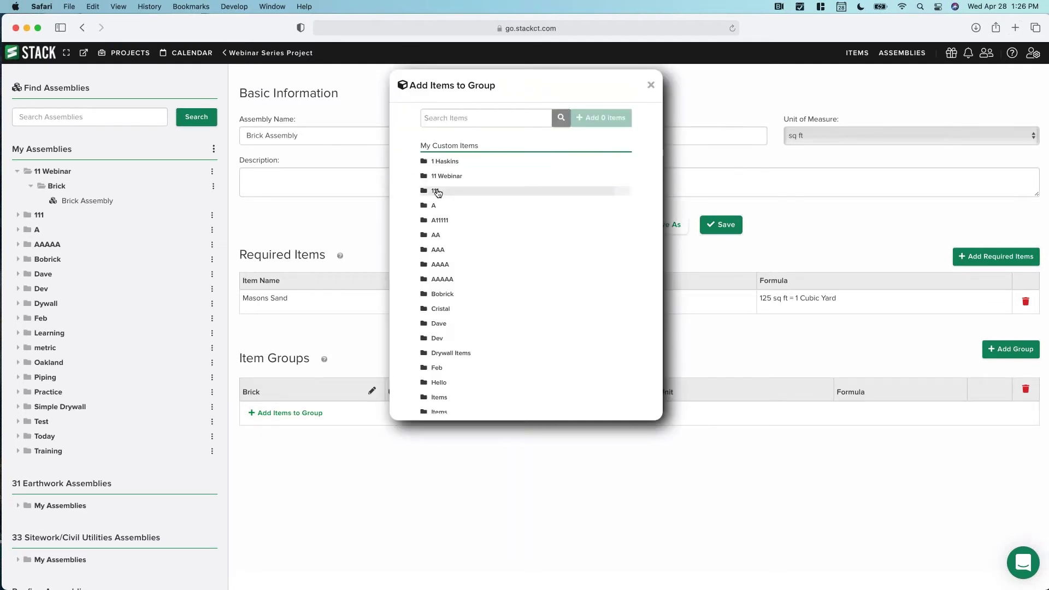
{"action": "left_click", "coordinate": [431, 177]}
{"action": "left_click", "coordinate": [442, 193]}
{"action": "left_click", "coordinate": [478, 223]}
{"action": "left_click", "coordinate": [650, 86]}
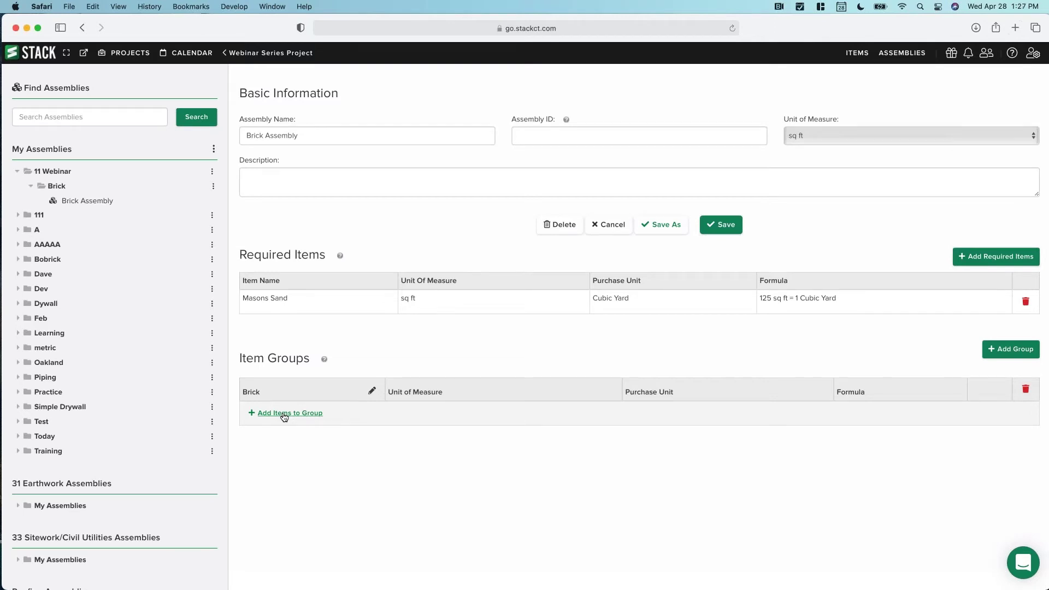
Start a new custom item named Utility Brick in the 11 Webinar > Brick items folder.
{"action": "left_click", "coordinate": [857, 53]}
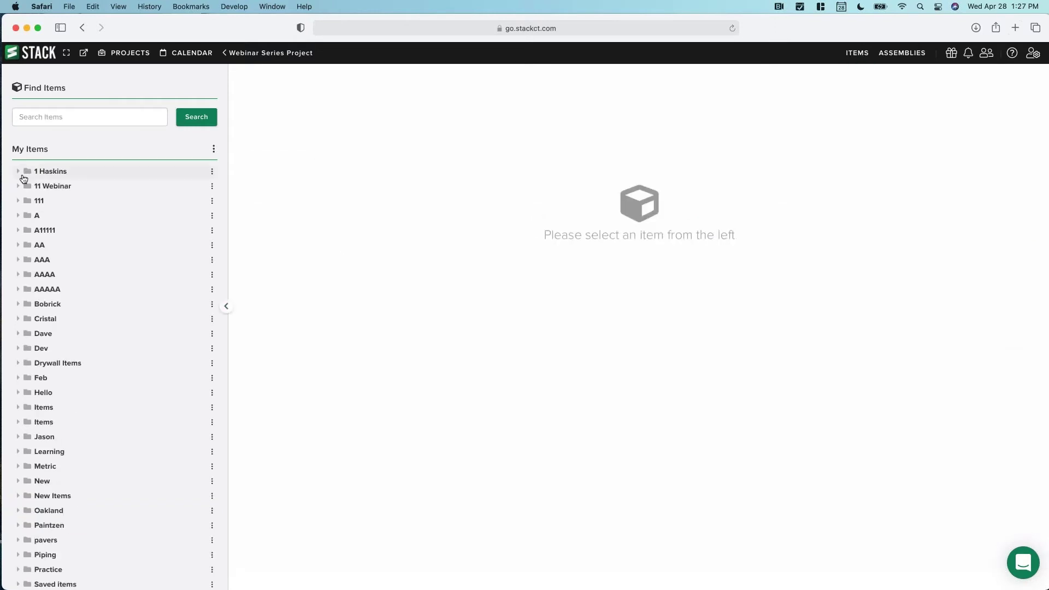
{"action": "left_click", "coordinate": [17, 186]}
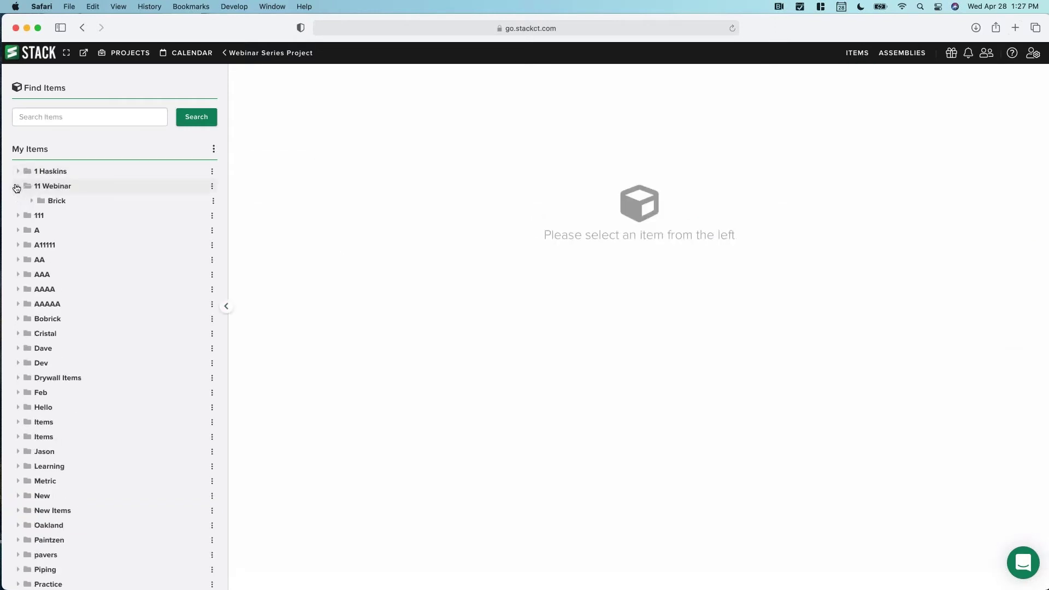
{"action": "left_click", "coordinate": [32, 201]}
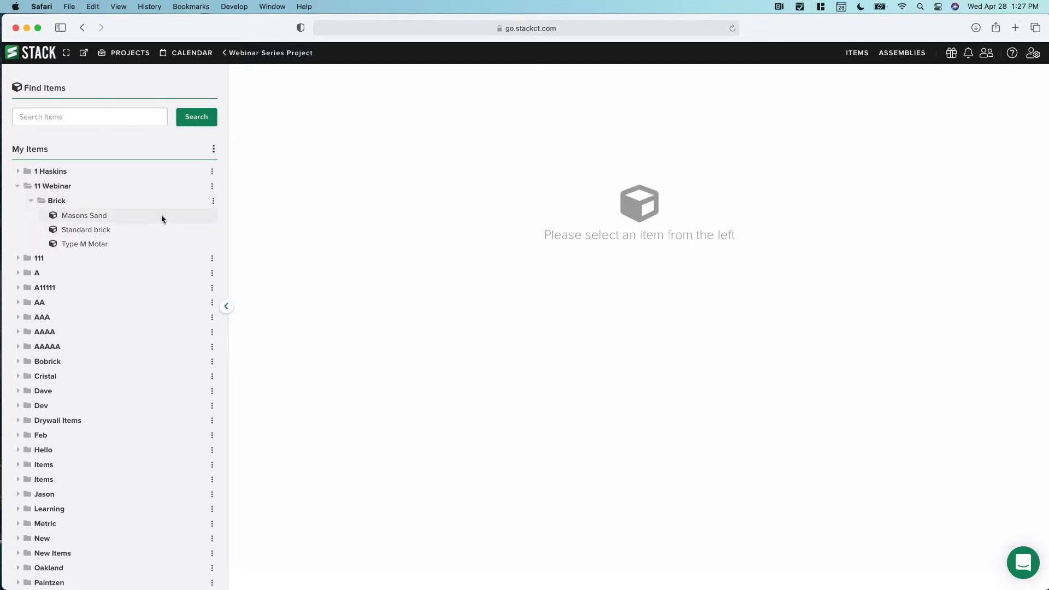
{"action": "left_click", "coordinate": [213, 202]}
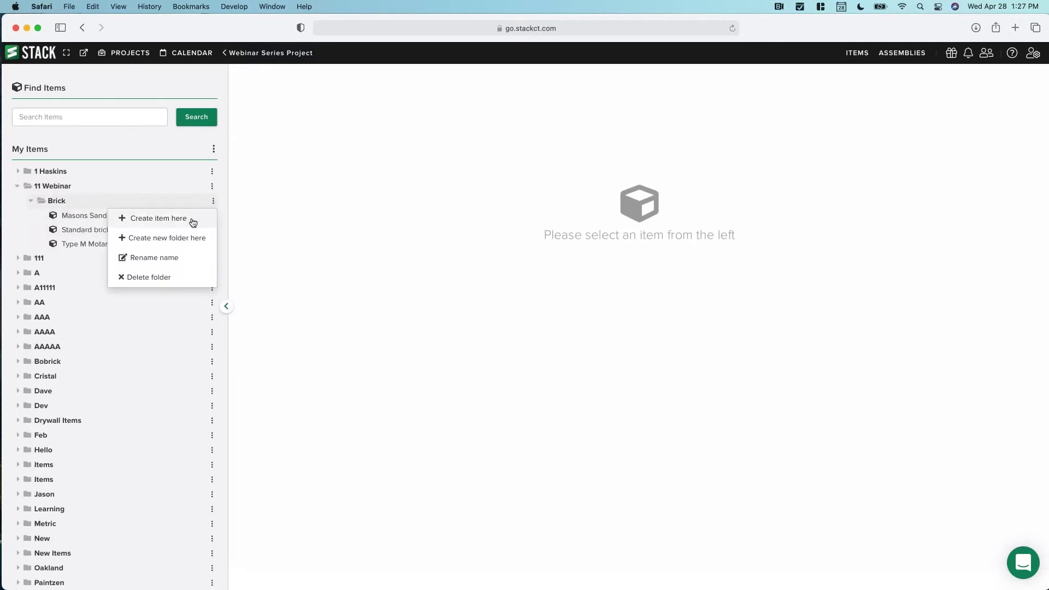
{"action": "left_click", "coordinate": [188, 218]}
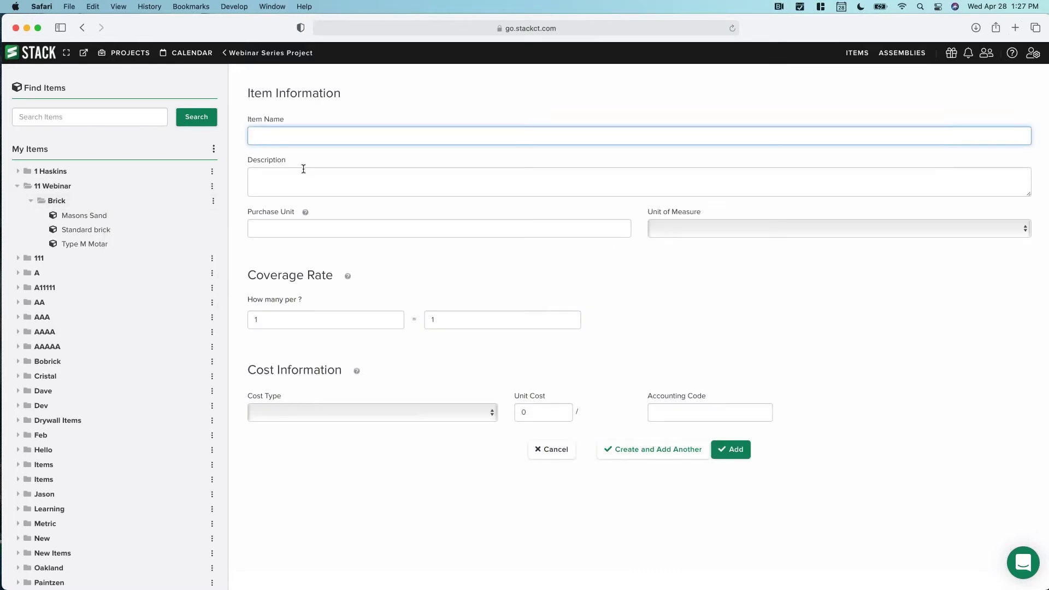
{"action": "type", "text": "Utility Brick"}
{"action": "key", "text": "Tab"}
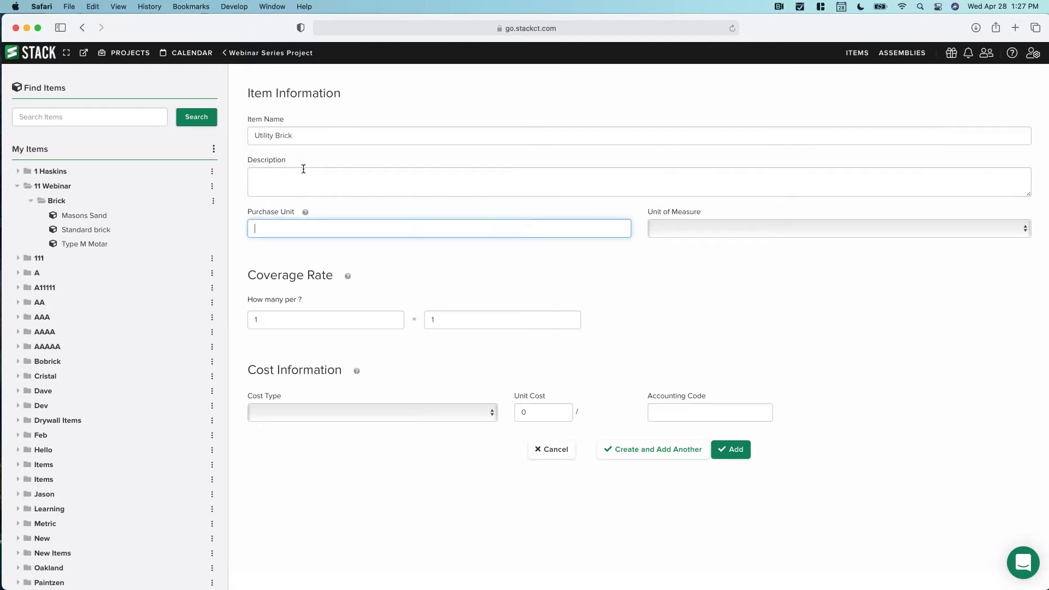
Set Utility Brick's purchase unit to Per thousand, its unit of measure to sq ft and its coverage rate to 333 sq ft per purchase unit.
{"action": "type", "text": "Per"}
{"action": "type", "text": "thousand"}
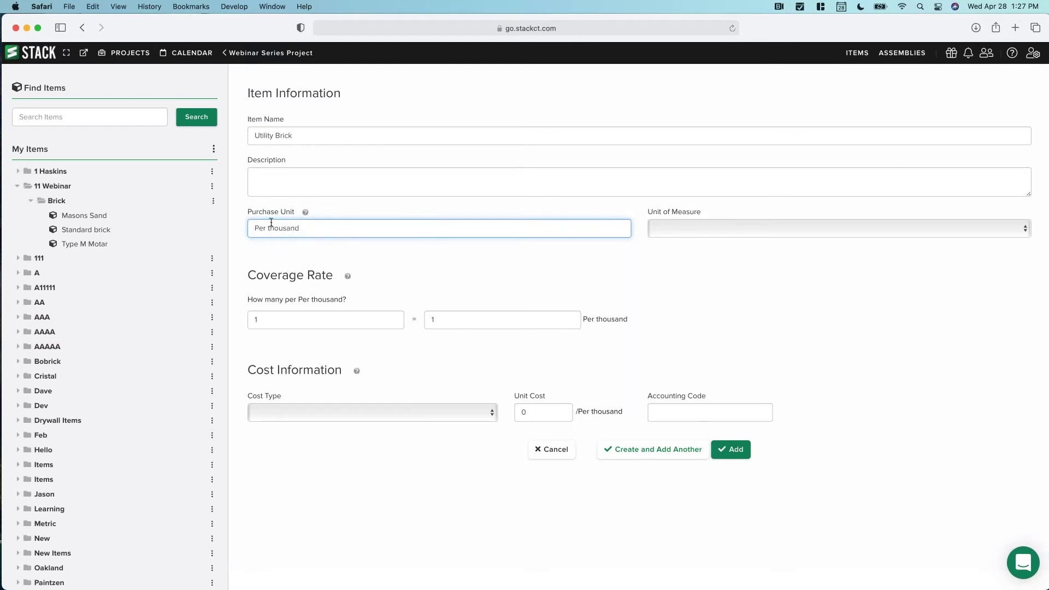
{"action": "left_click", "coordinate": [662, 229]}
{"action": "left_click", "coordinate": [665, 237]}
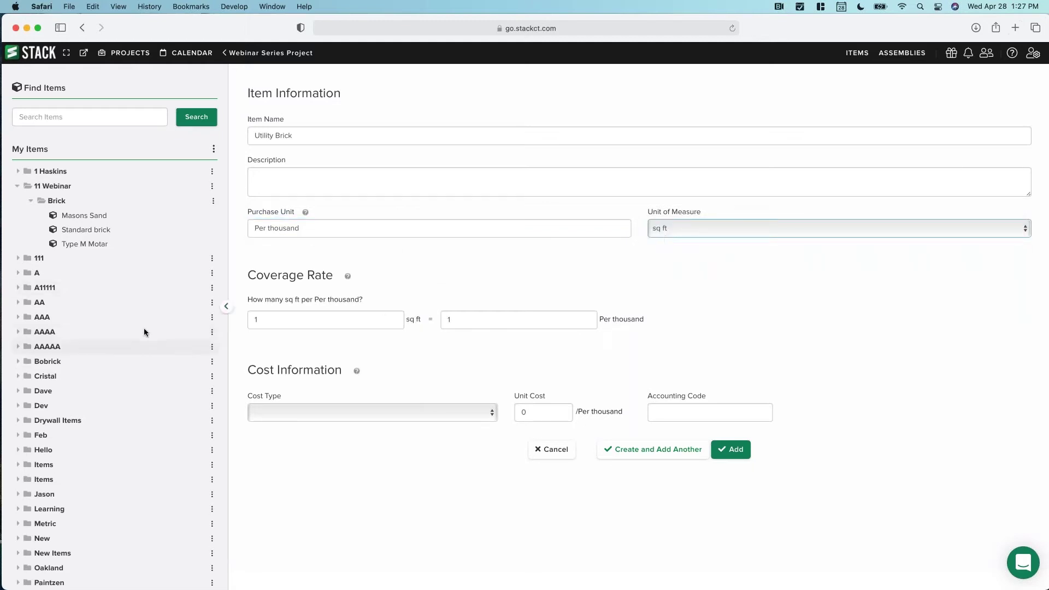
{"action": "left_click_drag", "start_coordinate": [276, 320], "coordinate": [242, 318]}
{"action": "type", "text": "333"}
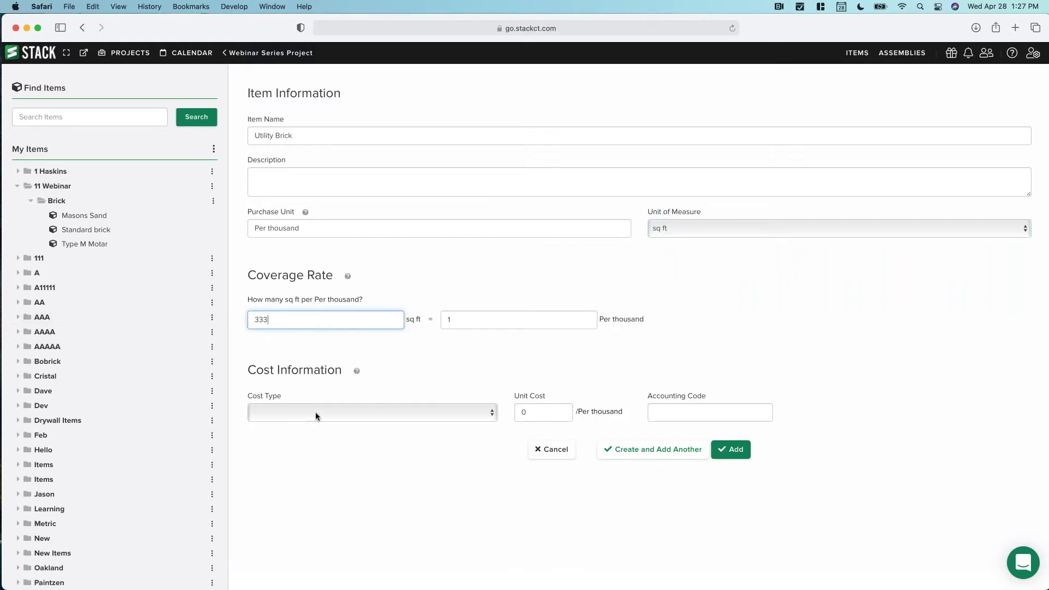
Set Utility Brick's cost type to Material and its unit cost to 400 per thousand, and create it while continuing with another item.
{"action": "left_click", "coordinate": [315, 416]}
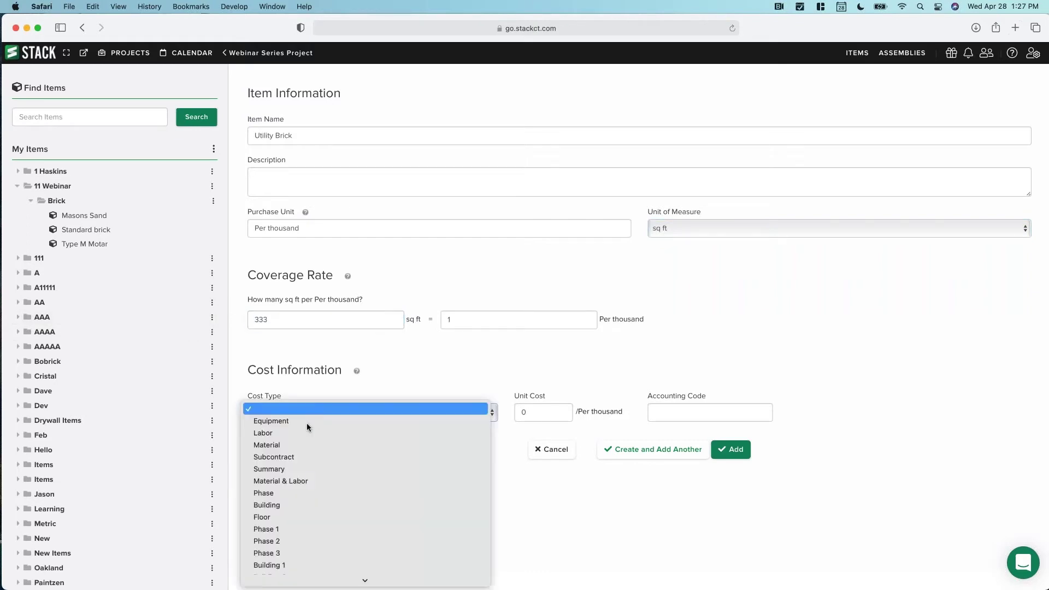
{"action": "left_click", "coordinate": [302, 441]}
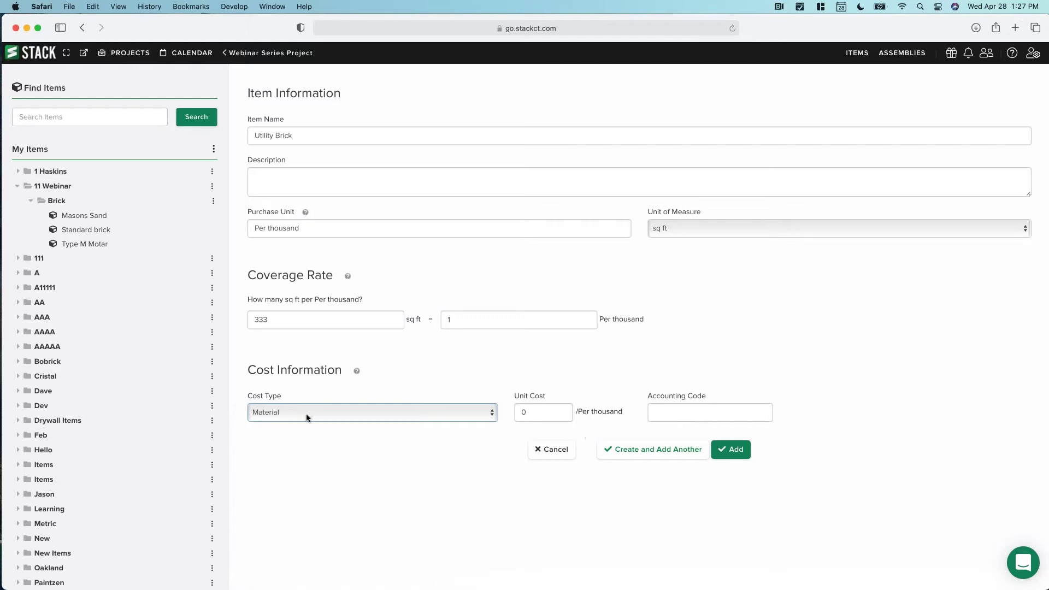
{"action": "left_click", "coordinate": [549, 414]}
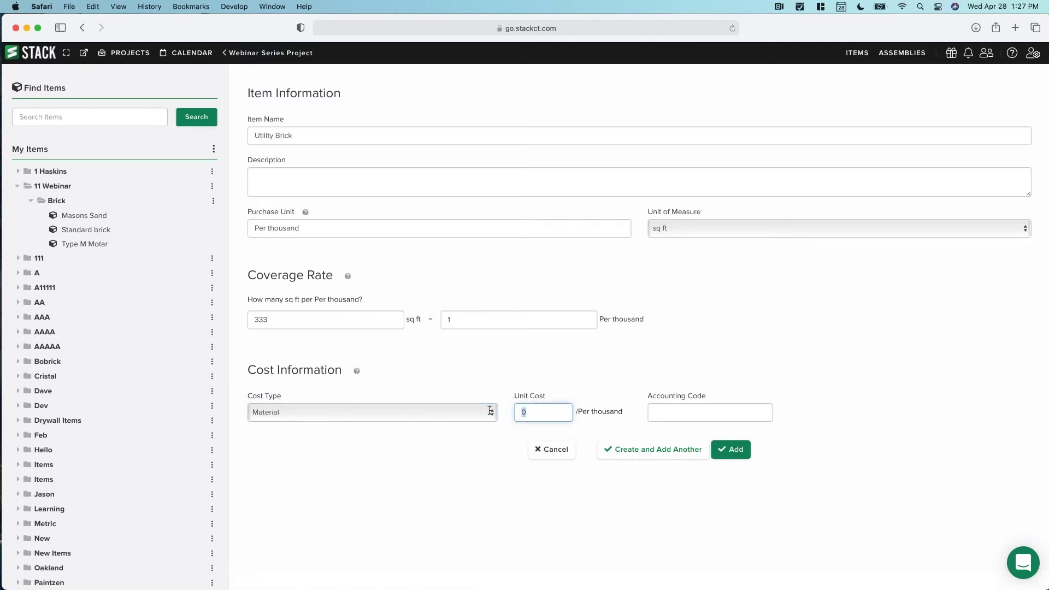
{"action": "type", "text": "400"}
{"action": "left_click", "coordinate": [643, 452]}
Add a Queen Brick item with a coverage rate of 216 sq ft and a unit cost of 450 per thousand.
{"action": "left_click_drag", "start_coordinate": [275, 136], "coordinate": [242, 136]}
{"action": "type", "text": "Que"}
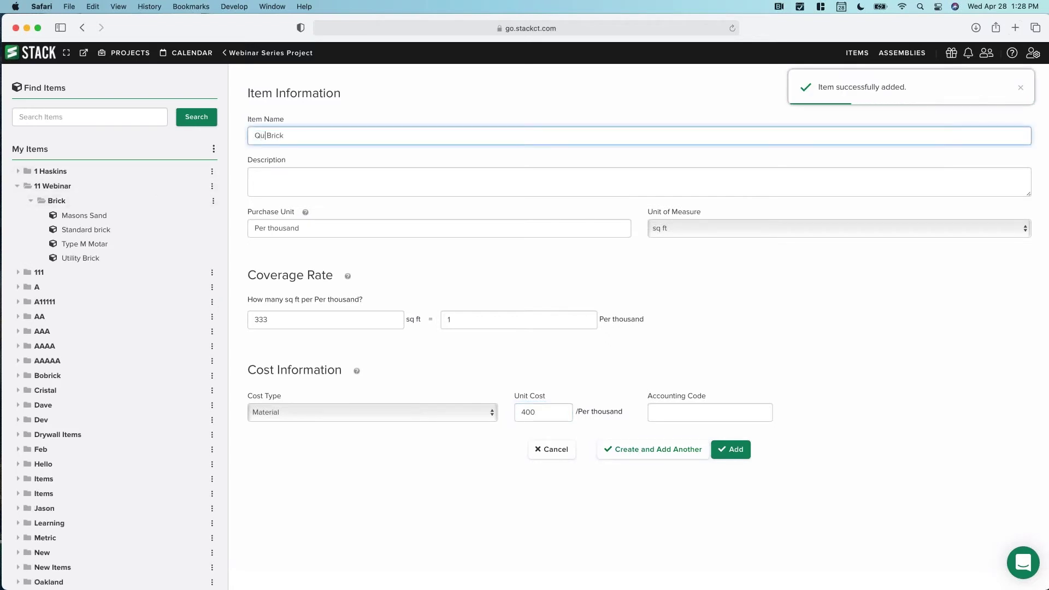
{"action": "type", "text": "n"}
{"action": "key", "text": "BackSpace"}
{"action": "type", "text": "en"}
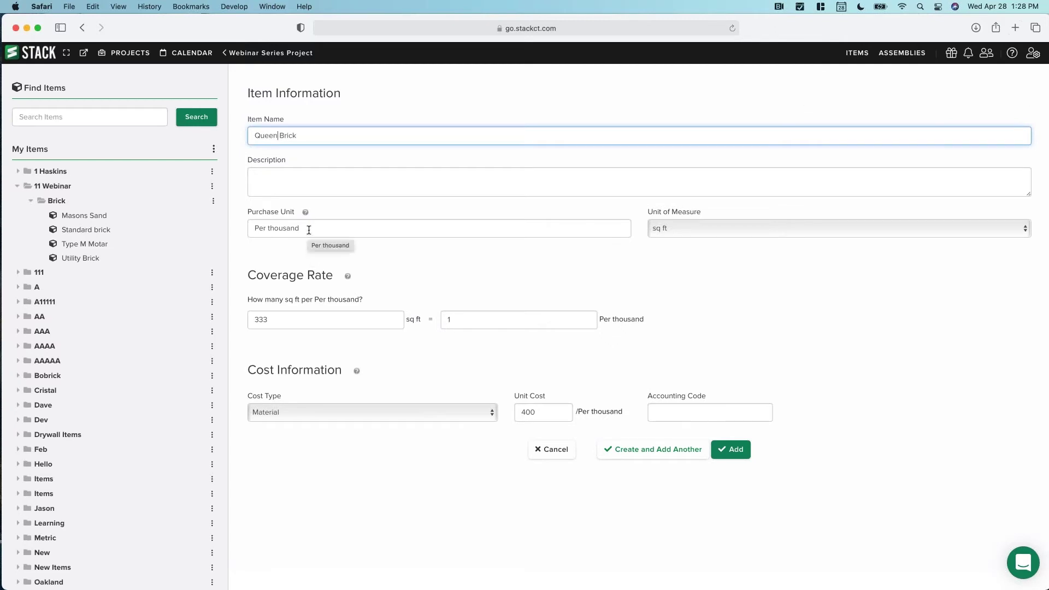
{"action": "left_click_drag", "start_coordinate": [285, 320], "coordinate": [228, 318]}
{"action": "type", "text": "216"}
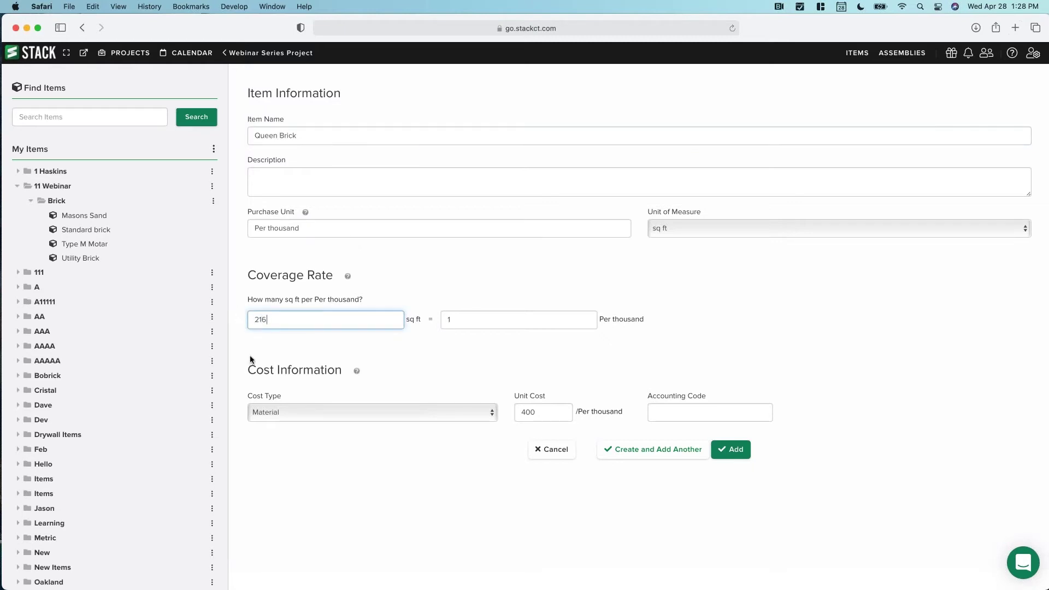
{"action": "left_click_drag", "start_coordinate": [536, 415], "coordinate": [507, 413]}
{"action": "type", "text": "450"}
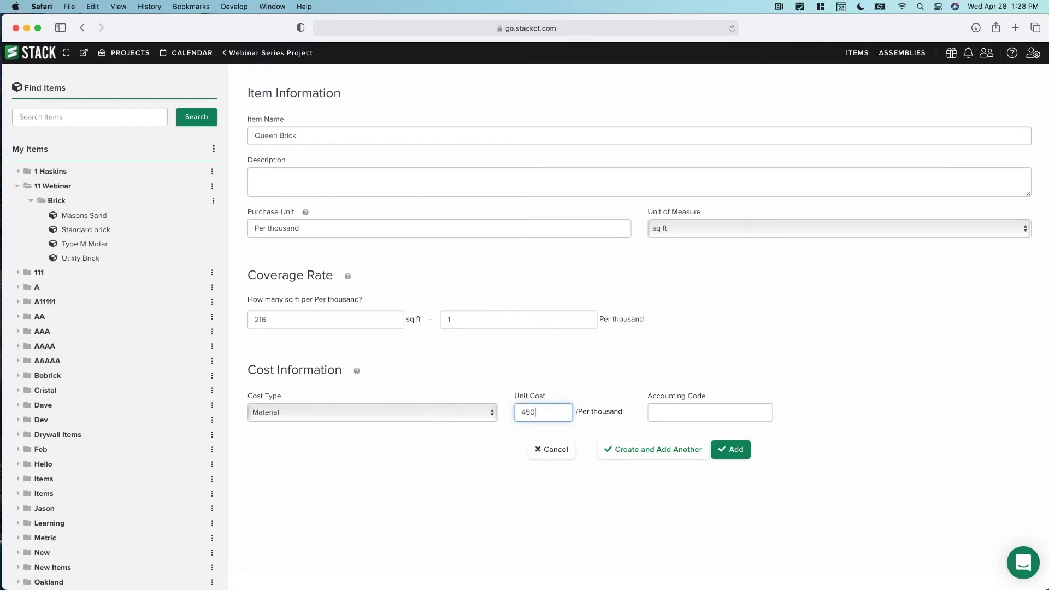
{"action": "left_click", "coordinate": [742, 453]}
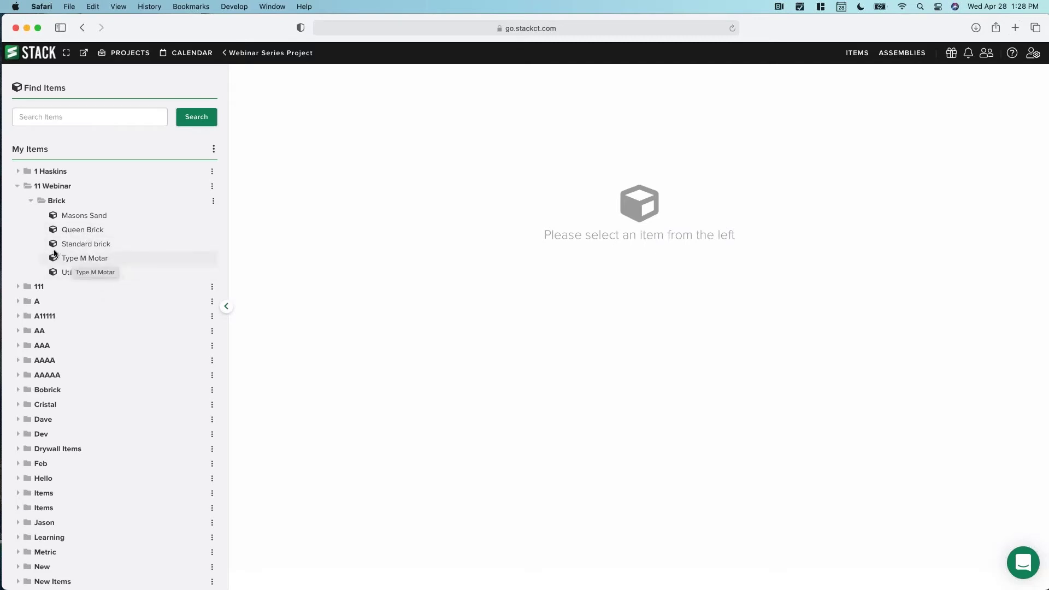
Start a new item named Type N Motar in the 11 Webinar > Brick folder, with purchase unit 60lb sack and unit of measure sq ft.
{"action": "left_click", "coordinate": [213, 202]}
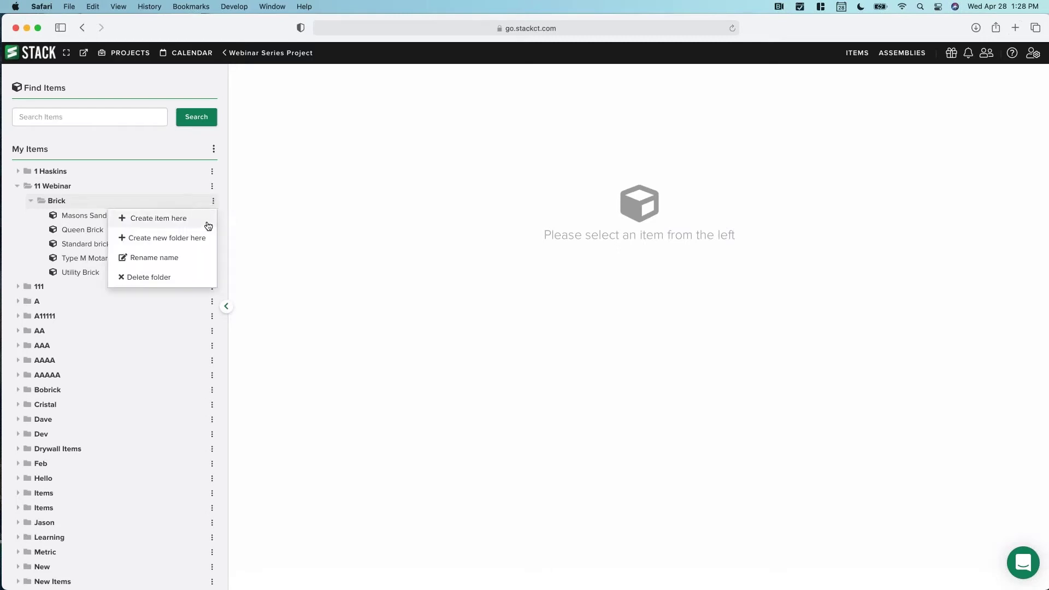
{"action": "left_click", "coordinate": [189, 221]}
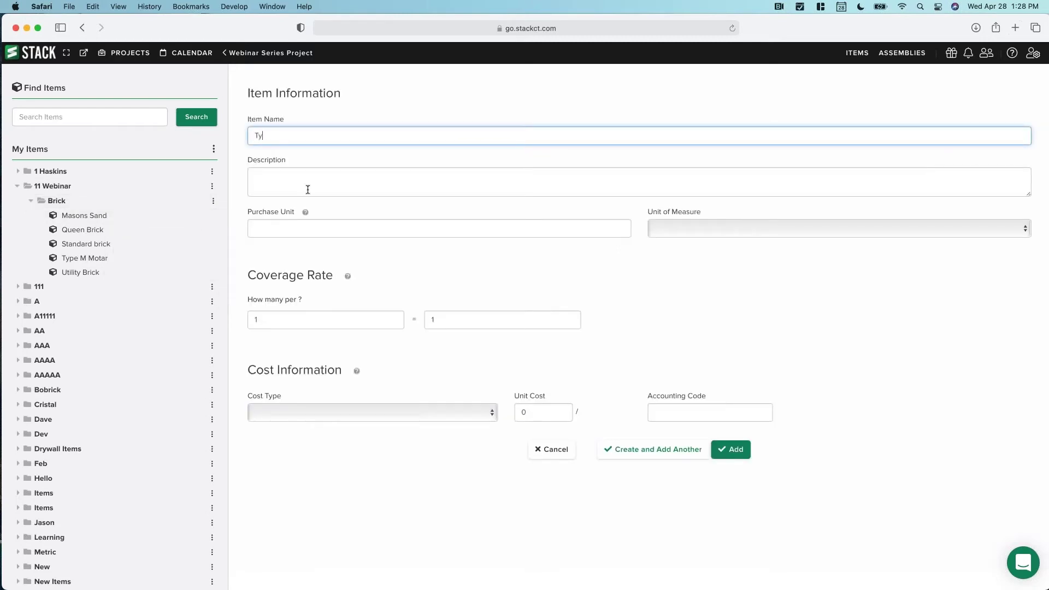
{"action": "type", "text": "Type N Motar"}
{"action": "key", "text": "Tab"}
{"action": "key", "text": "Tab"}
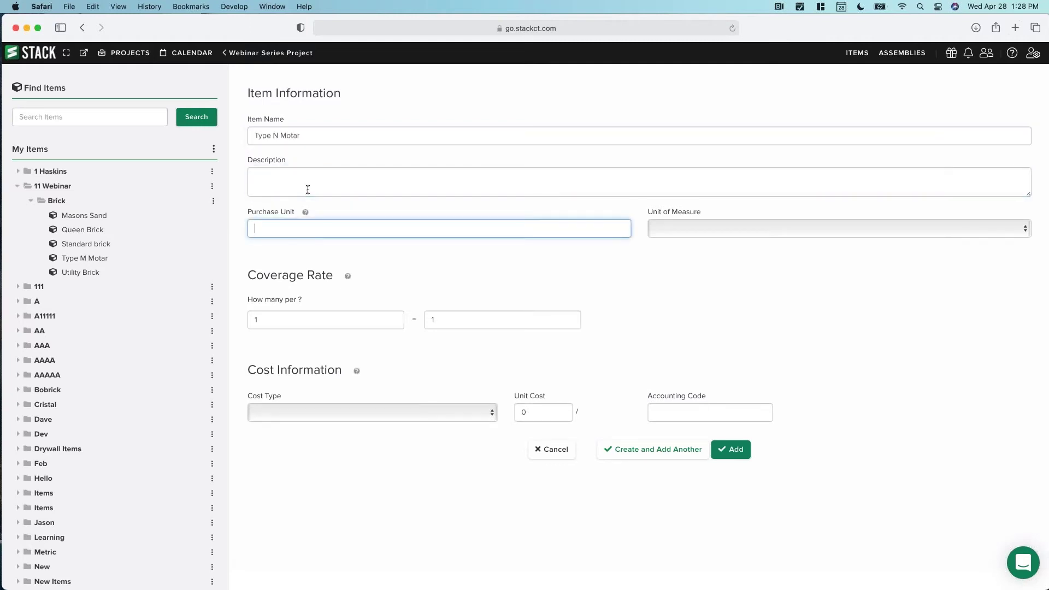
{"action": "type", "text": "60lb sack"}
{"action": "key", "text": "Tab"}
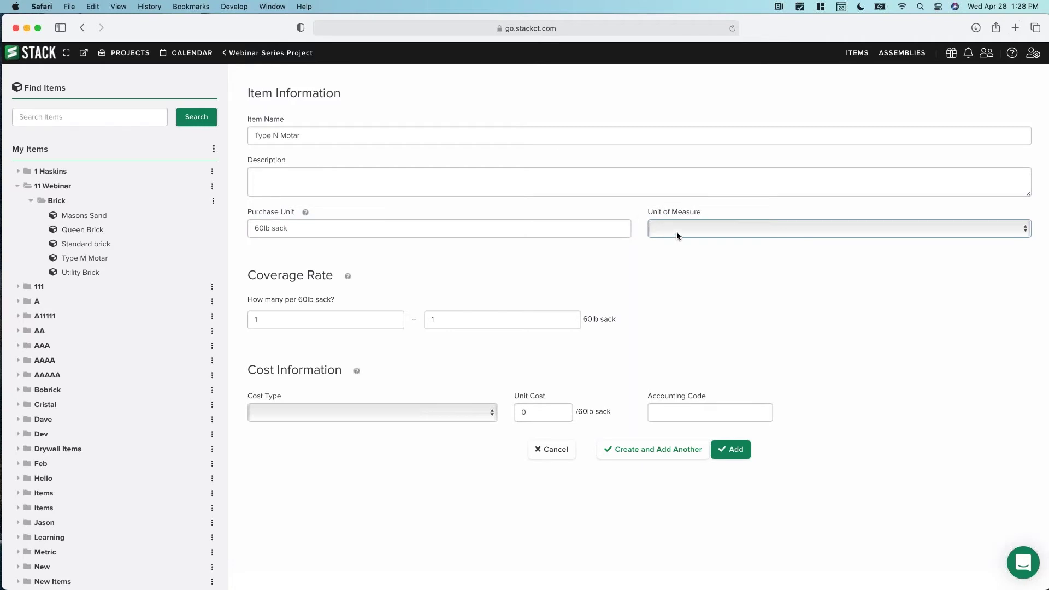
{"action": "left_click", "coordinate": [676, 236]}
{"action": "left_click", "coordinate": [670, 241]}
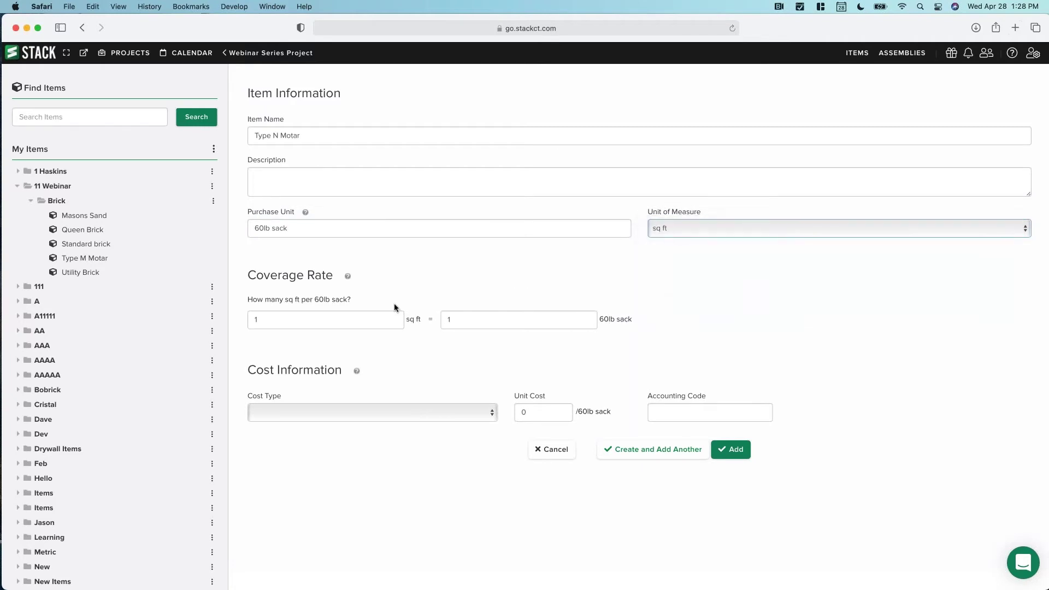
Give Type N Motar a 32 sq ft coverage rate, Material cost type and unit cost of 24, and create it while continuing with another item.
{"action": "left_click", "coordinate": [318, 322]}
{"action": "type", "text": "32"}
{"action": "left_click", "coordinate": [279, 412]}
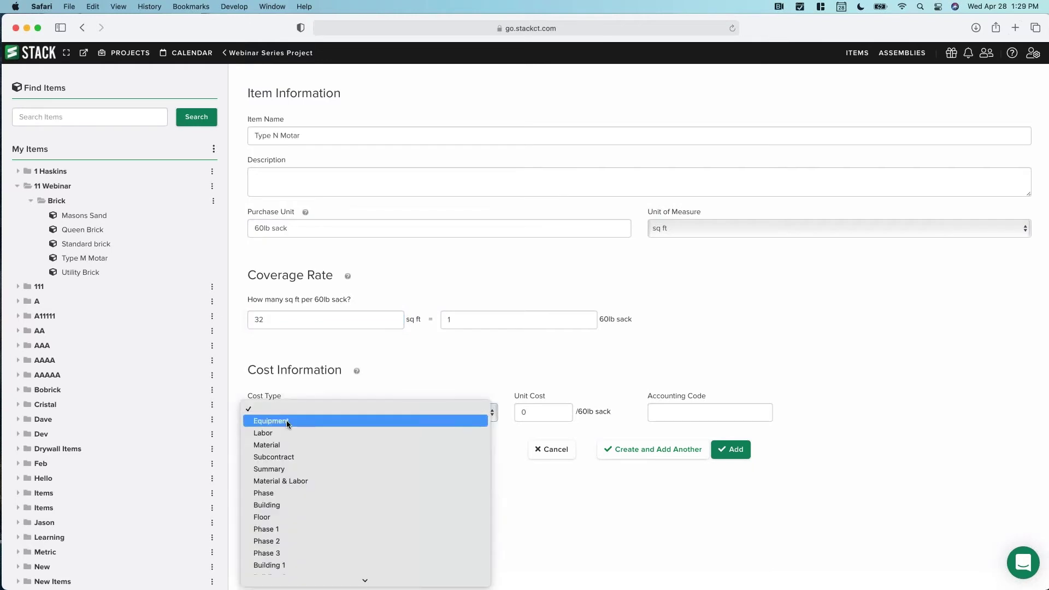
{"action": "left_click", "coordinate": [280, 444]}
{"action": "left_click", "coordinate": [533, 415]}
{"action": "type", "text": "24"}
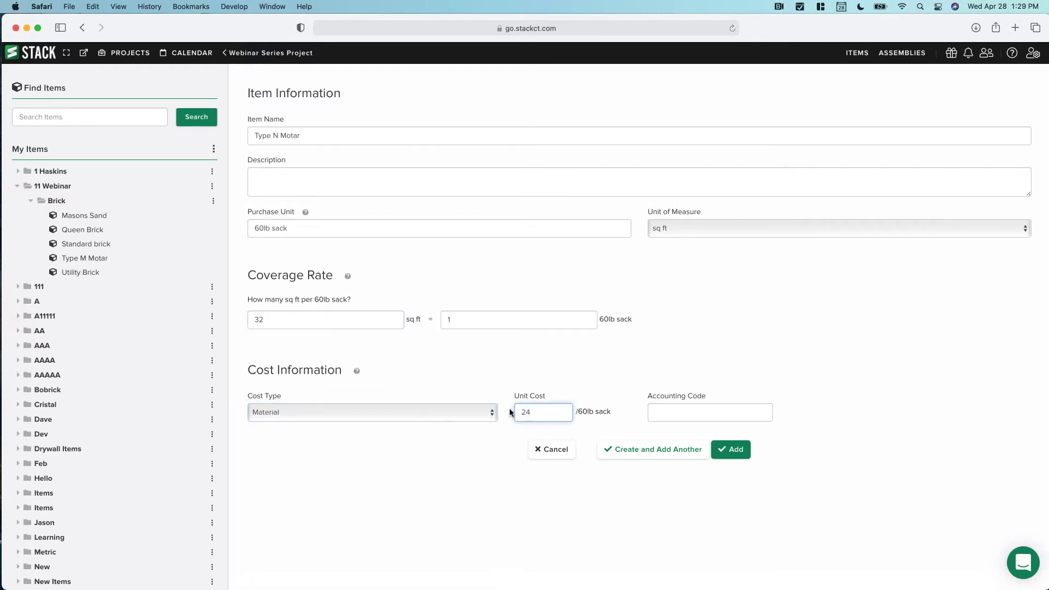
{"action": "left_click", "coordinate": [634, 451]}
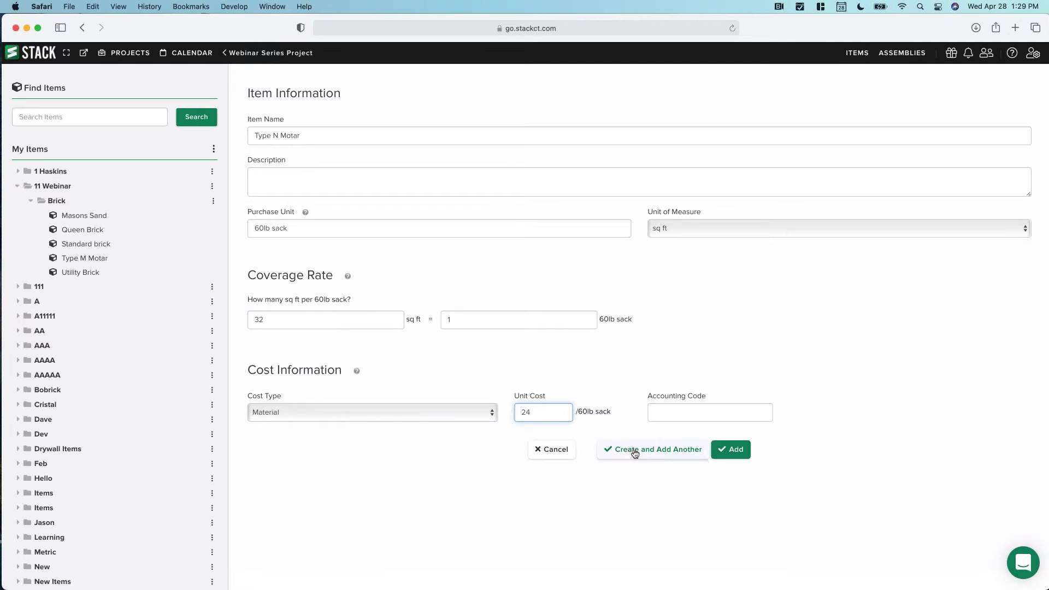
Add a Type S Motar item with purchase unit 80 lb sack and a coverage rate of 10.5 sq ft per sack.
{"action": "double_click", "coordinate": [275, 135]}
{"action": "type", "text": "S"}
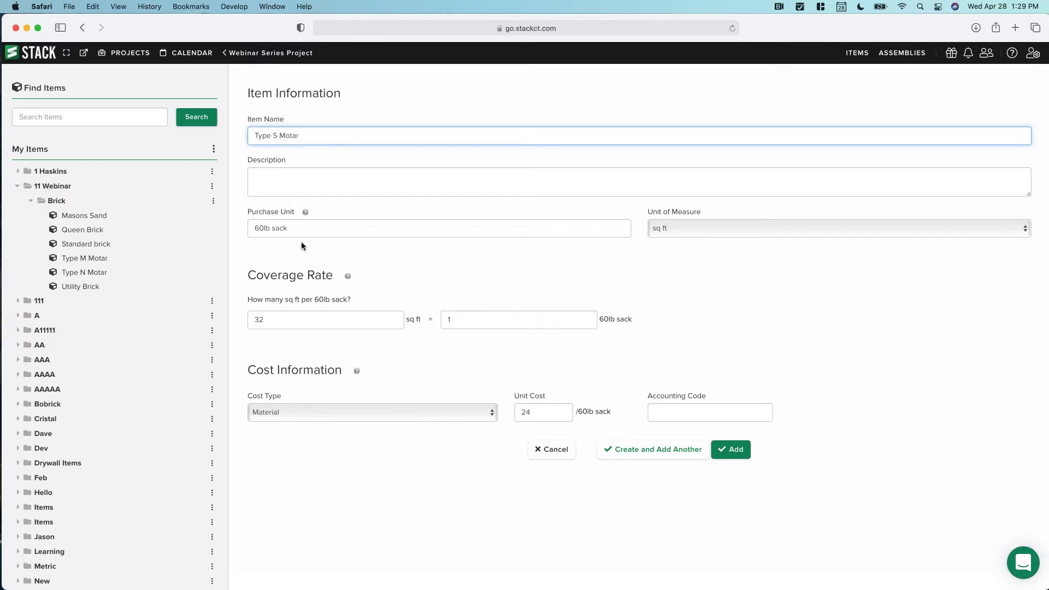
{"action": "left_click_drag", "start_coordinate": [264, 229], "coordinate": [255, 230]}
{"action": "type", "text": "80"}
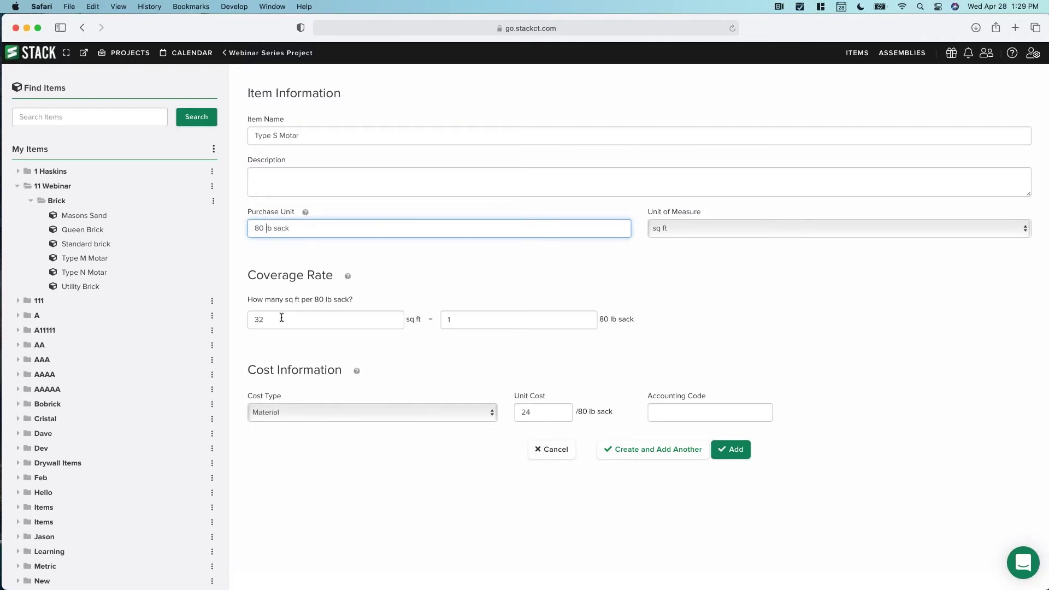
{"action": "left_click_drag", "start_coordinate": [265, 320], "coordinate": [245, 319]}
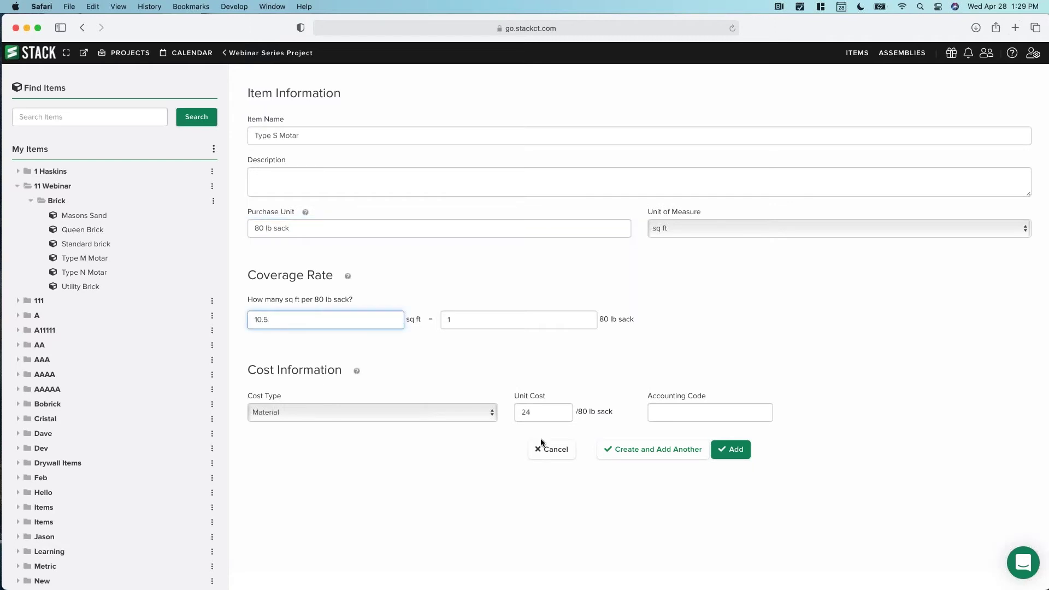
{"action": "left_click", "coordinate": [731, 451]}
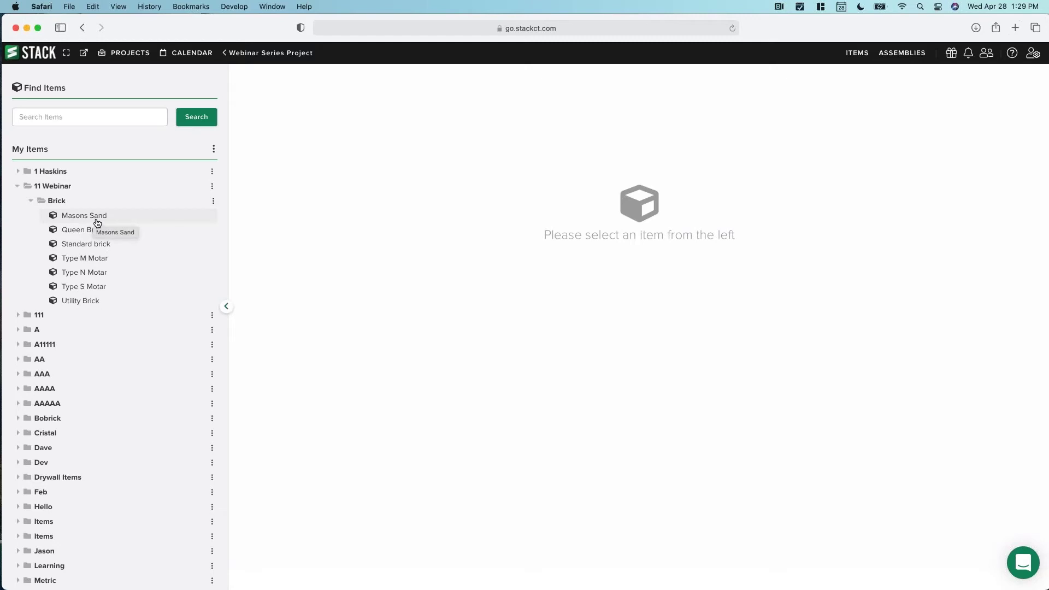
Return to the Webinar Series Project and delete Brick Assembly from the Standard brick takeoff.
{"action": "left_click", "coordinate": [257, 53]}
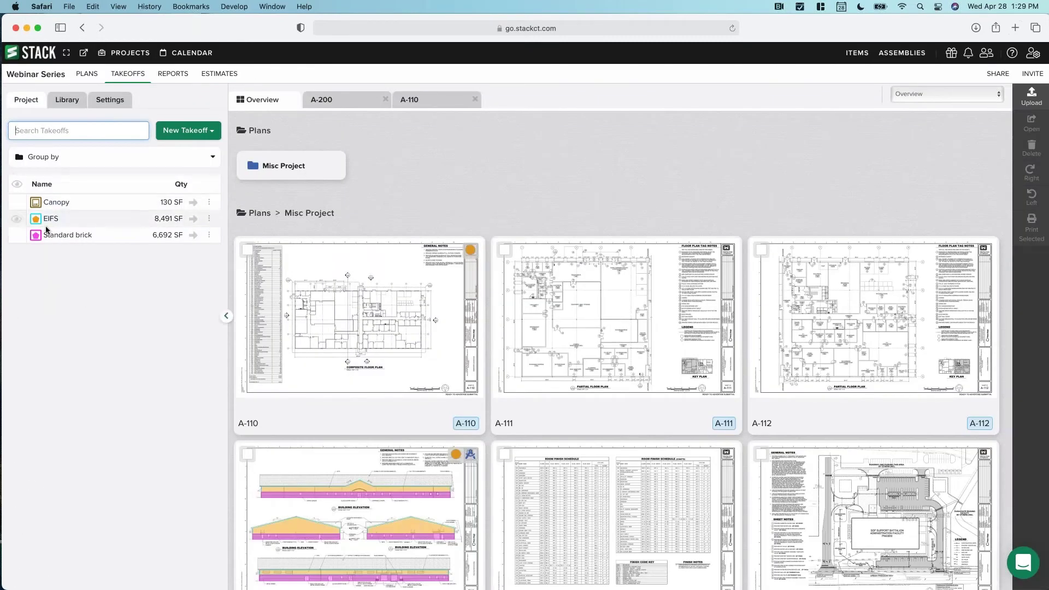
{"action": "left_click", "coordinate": [60, 237]}
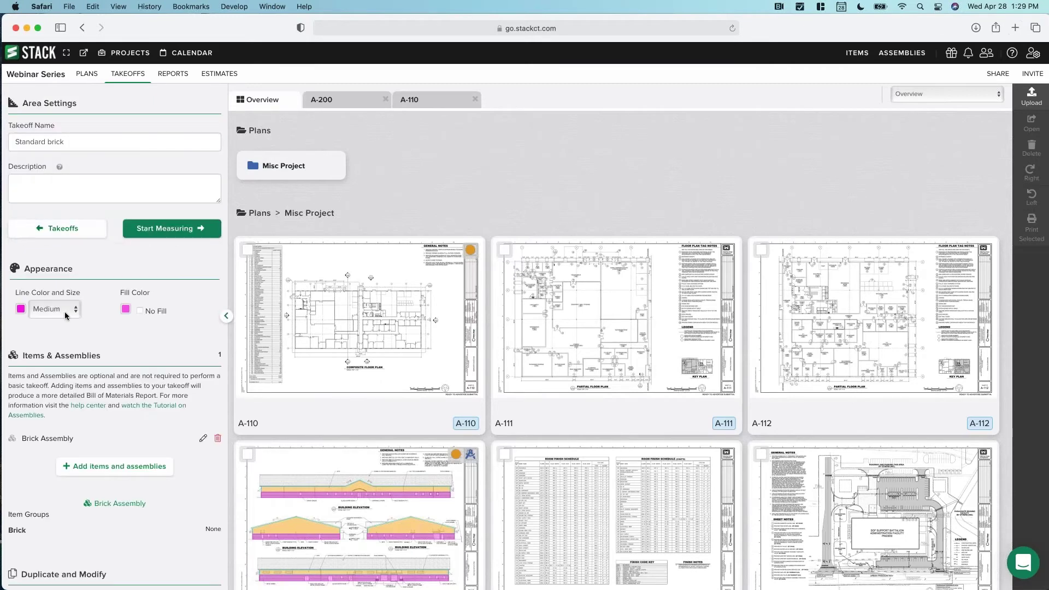
{"action": "left_click", "coordinate": [217, 439]}
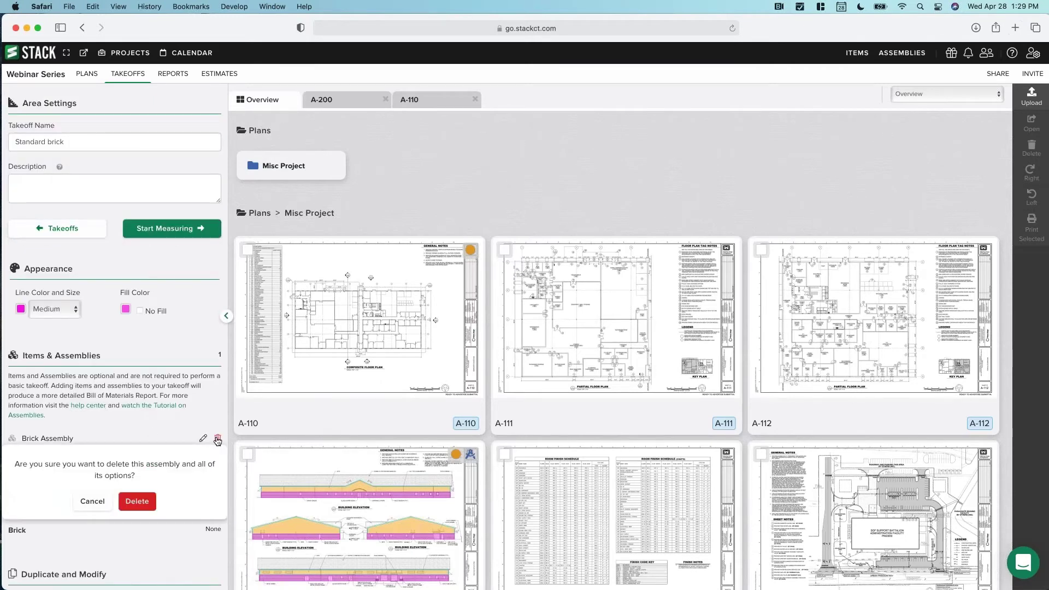
{"action": "left_click", "coordinate": [144, 498]}
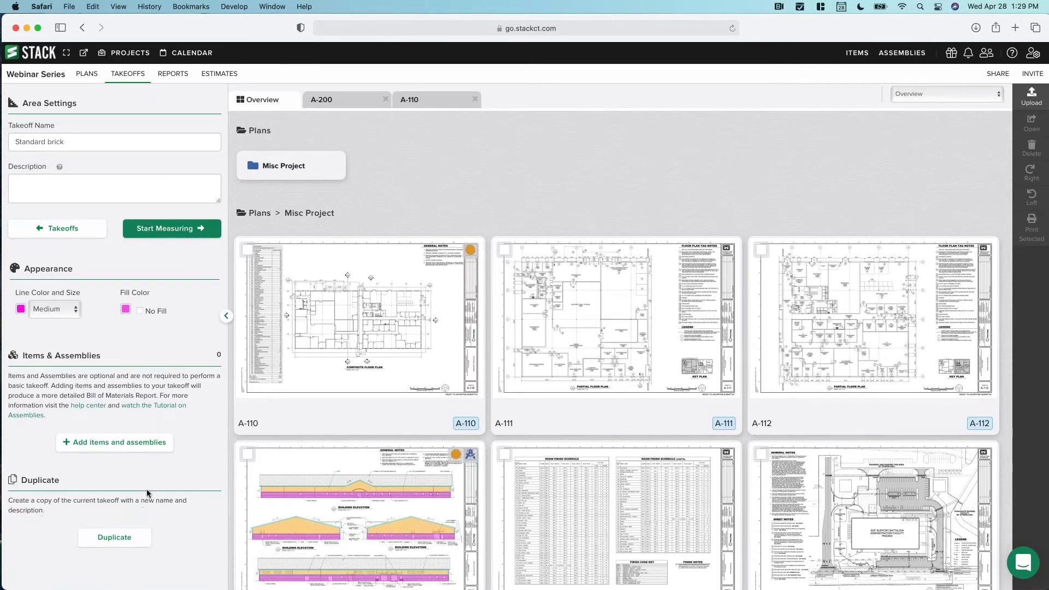
Browse the 11 Webinar > Brick items that can be added to the Standard brick takeoff, and search the items for queen.
{"action": "left_click", "coordinate": [122, 444]}
{"action": "left_click", "coordinate": [86, 136]}
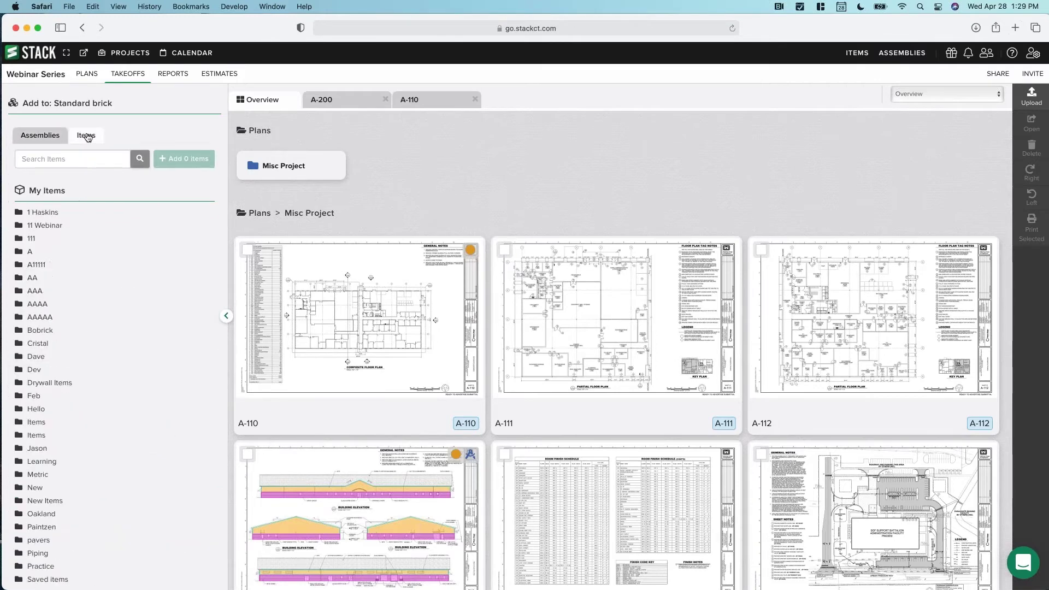
{"action": "left_click", "coordinate": [40, 226]}
{"action": "left_click", "coordinate": [47, 240]}
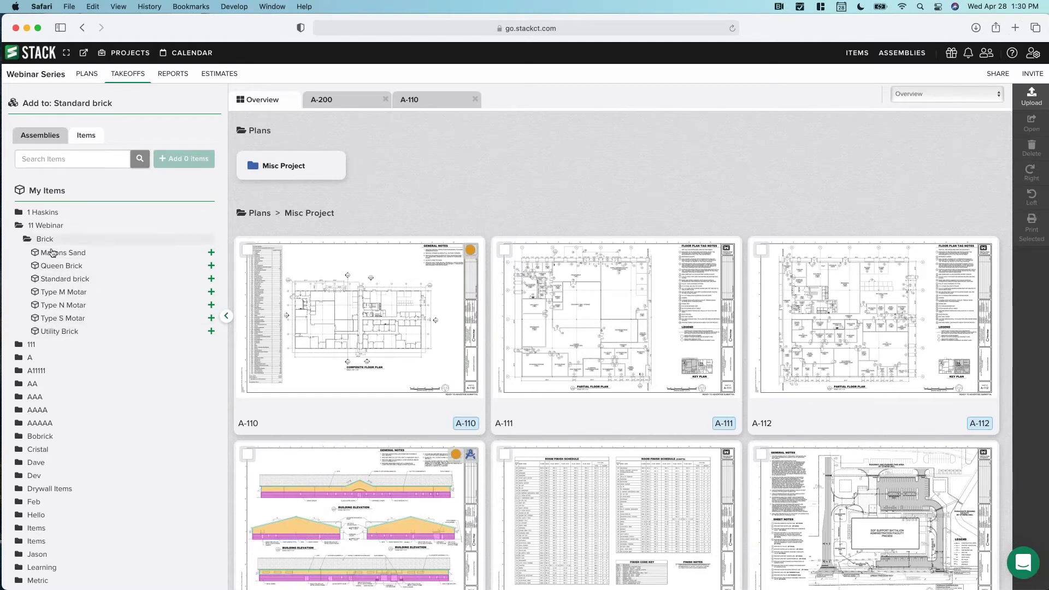
{"action": "left_click", "coordinate": [51, 159]}
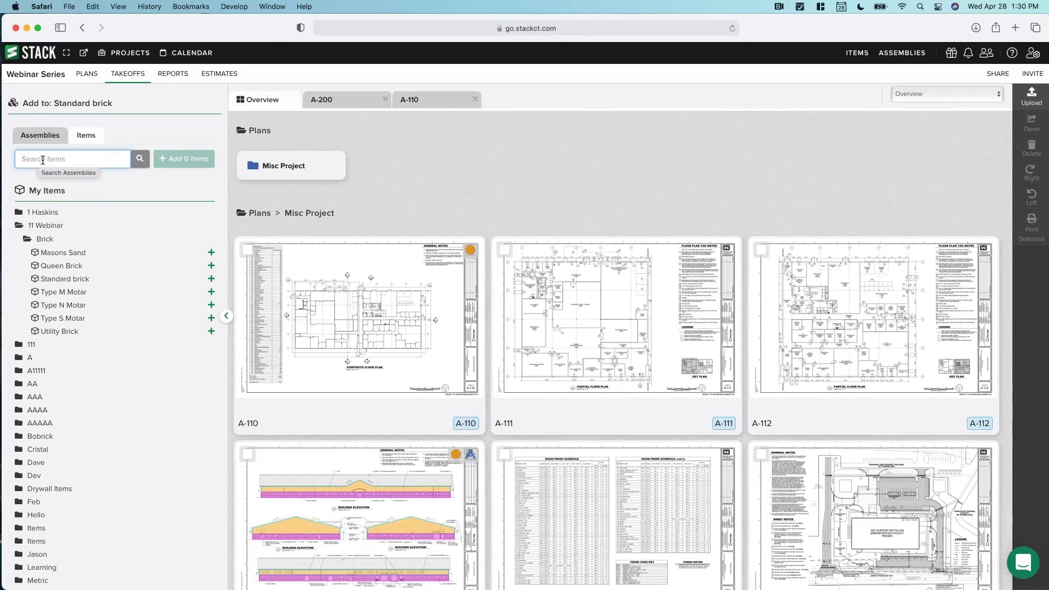
{"action": "type", "text": "queen"}
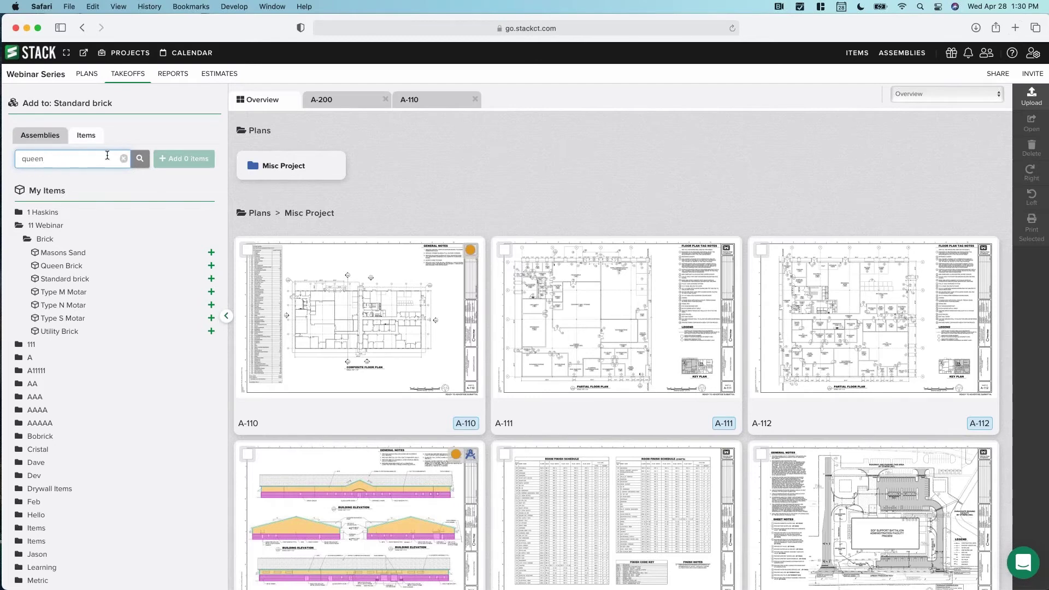
{"action": "left_click", "coordinate": [139, 160]}
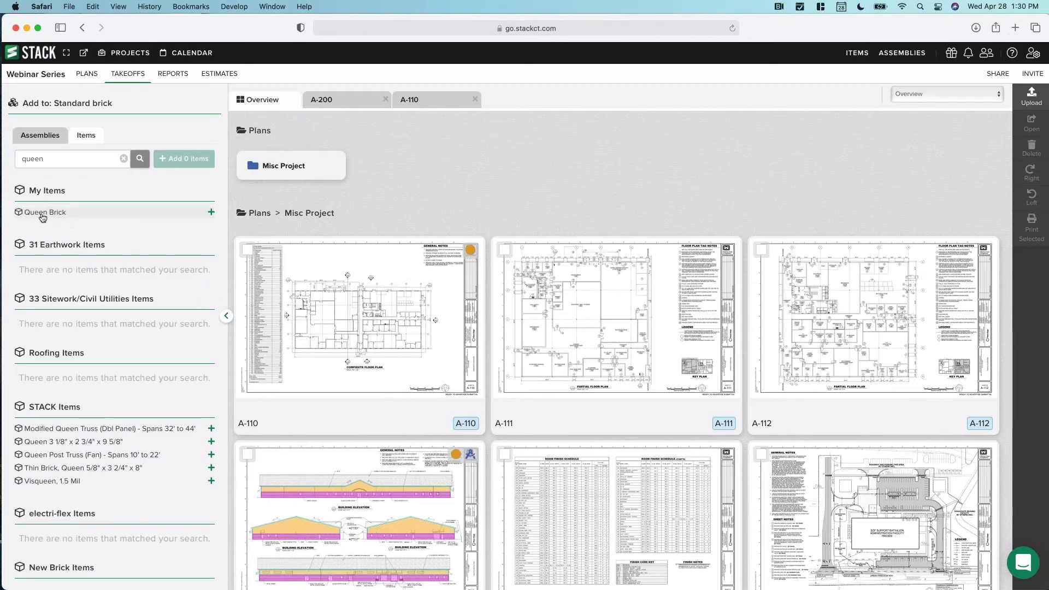
{"action": "left_click", "coordinate": [124, 158]}
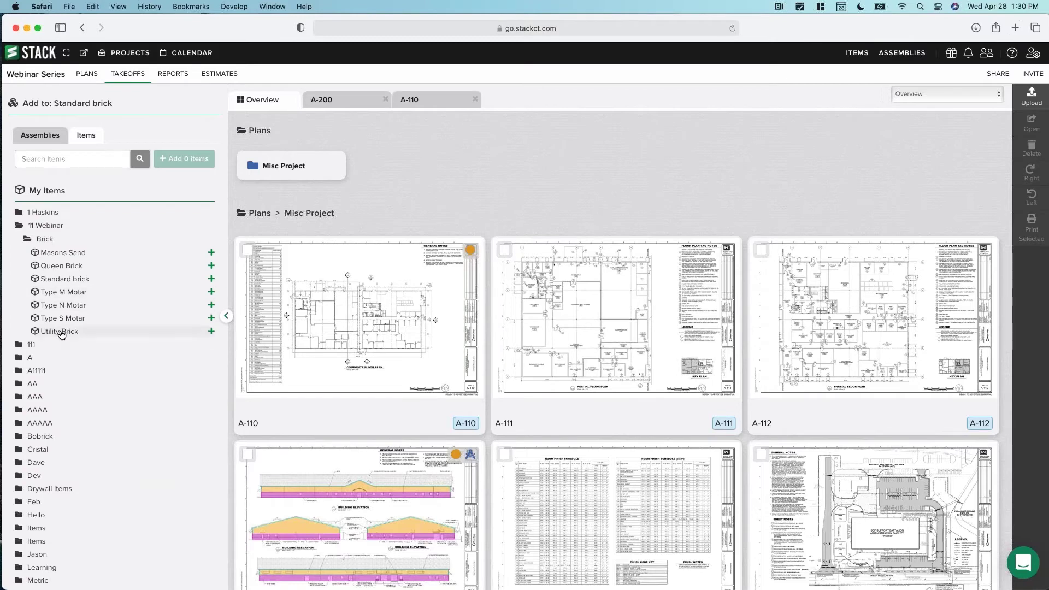
{"action": "left_click", "coordinate": [127, 75]}
Open Brick Assembly from the 11 Webinar > Brick assemblies folder.
{"action": "left_click", "coordinate": [902, 52]}
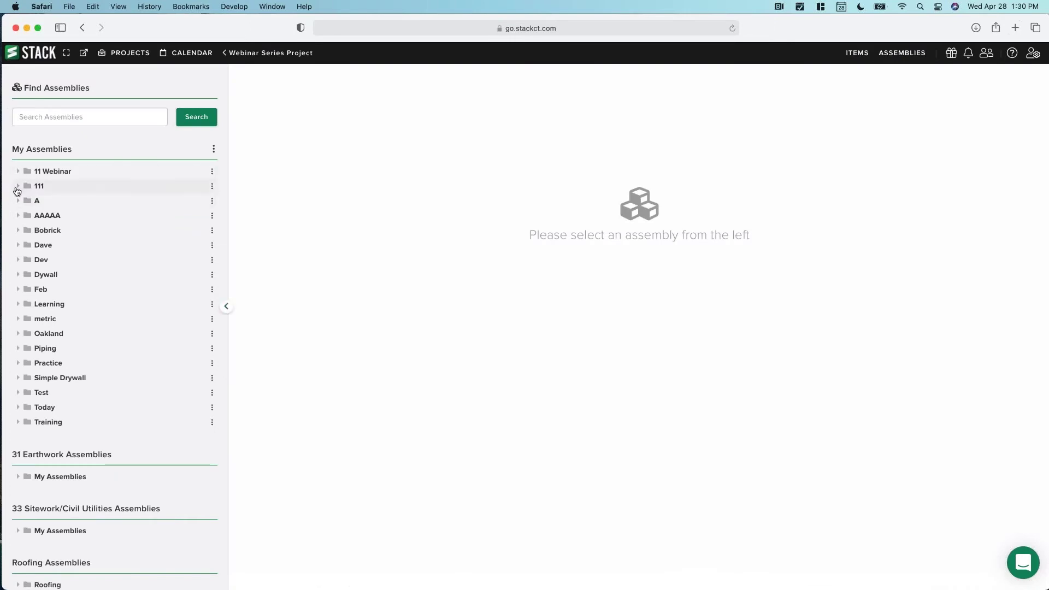
{"action": "left_click", "coordinate": [18, 186]}
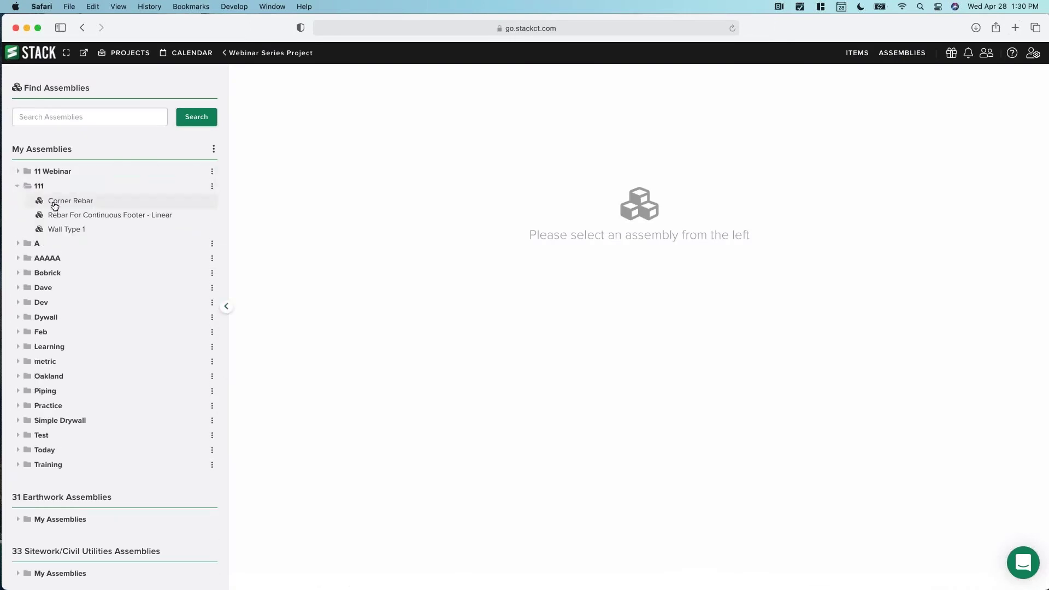
{"action": "left_click", "coordinate": [18, 187]}
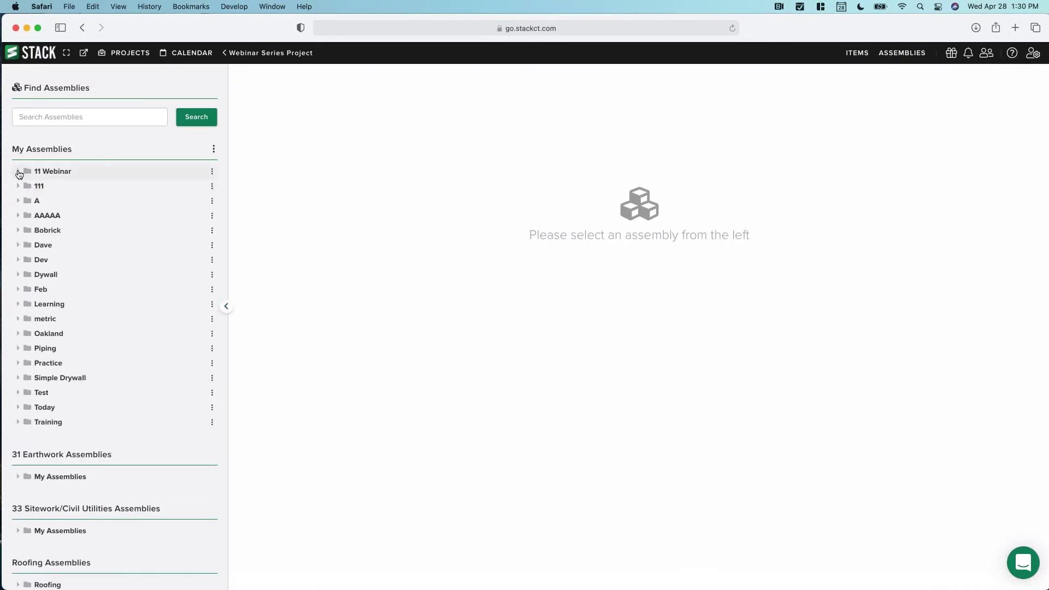
{"action": "left_click", "coordinate": [18, 171]}
{"action": "left_click", "coordinate": [32, 186]}
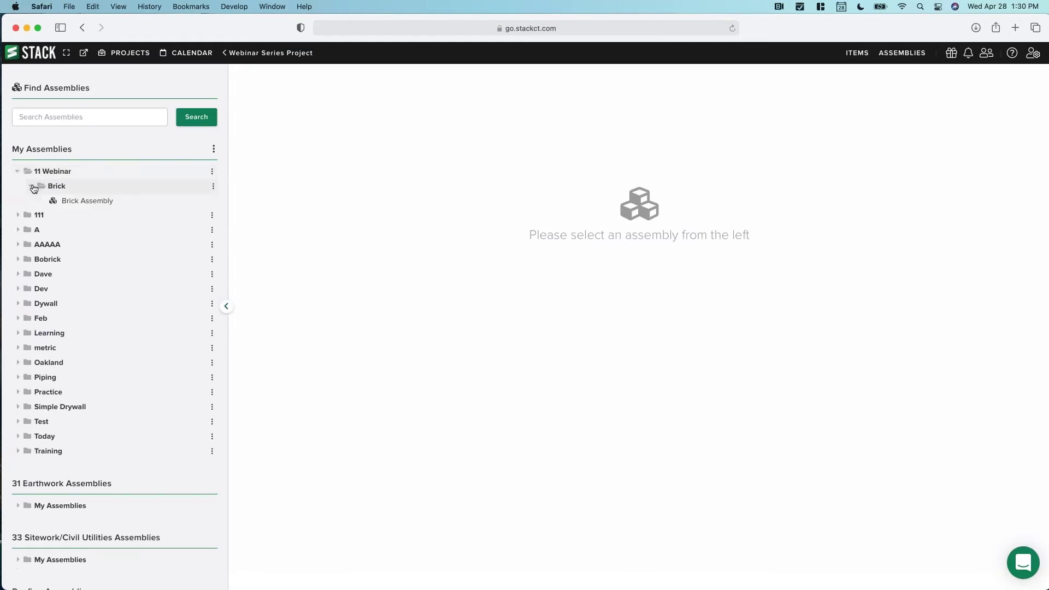
{"action": "left_click", "coordinate": [85, 202]}
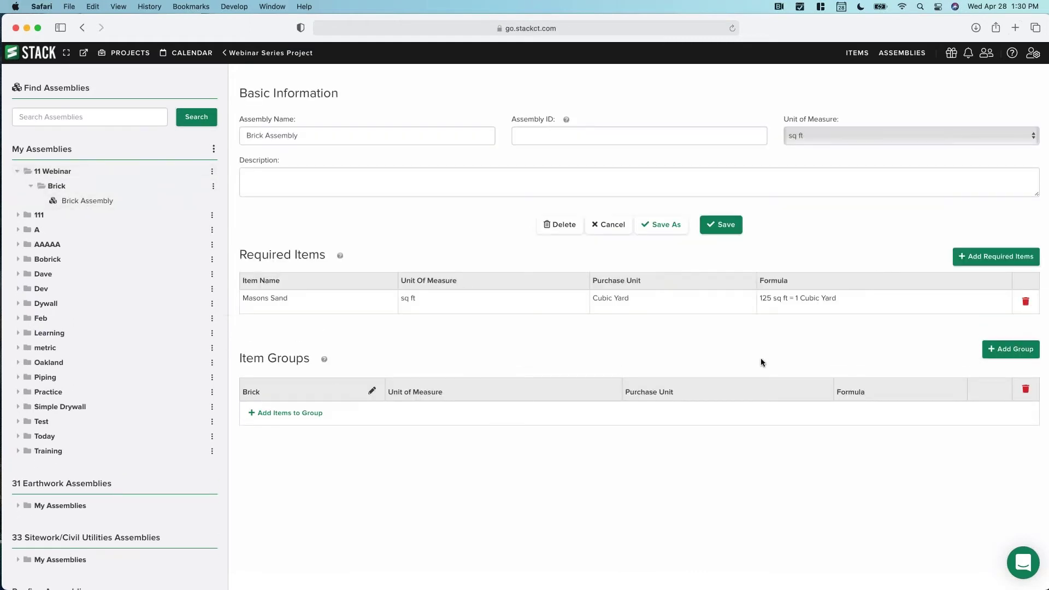
Add Queen Brick, Standard brick and Utility Brick from the 11 Webinar > Brick items to the Brick item group.
{"action": "left_click", "coordinate": [292, 413]}
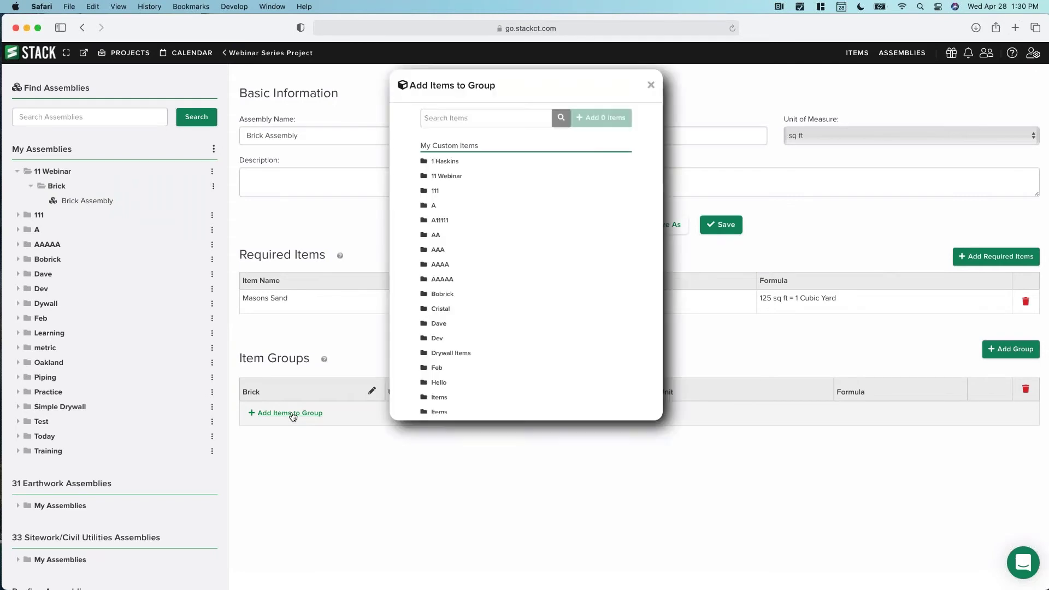
{"action": "left_click", "coordinate": [442, 177]}
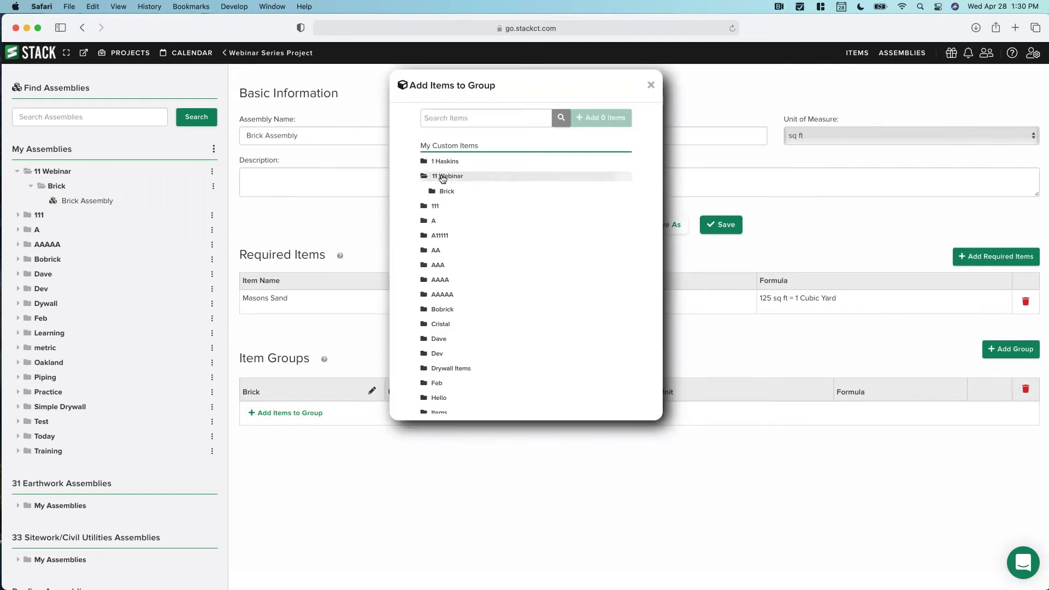
{"action": "left_click", "coordinate": [444, 191]}
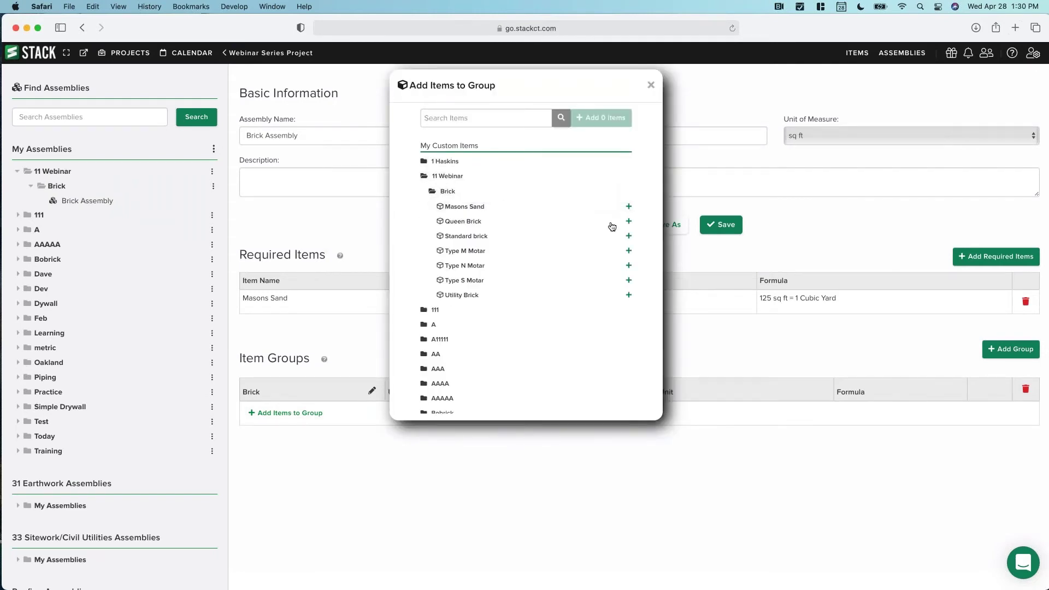
{"action": "left_click", "coordinate": [629, 221]}
{"action": "left_click", "coordinate": [629, 237]}
{"action": "left_click", "coordinate": [628, 295]}
{"action": "left_click", "coordinate": [604, 118]}
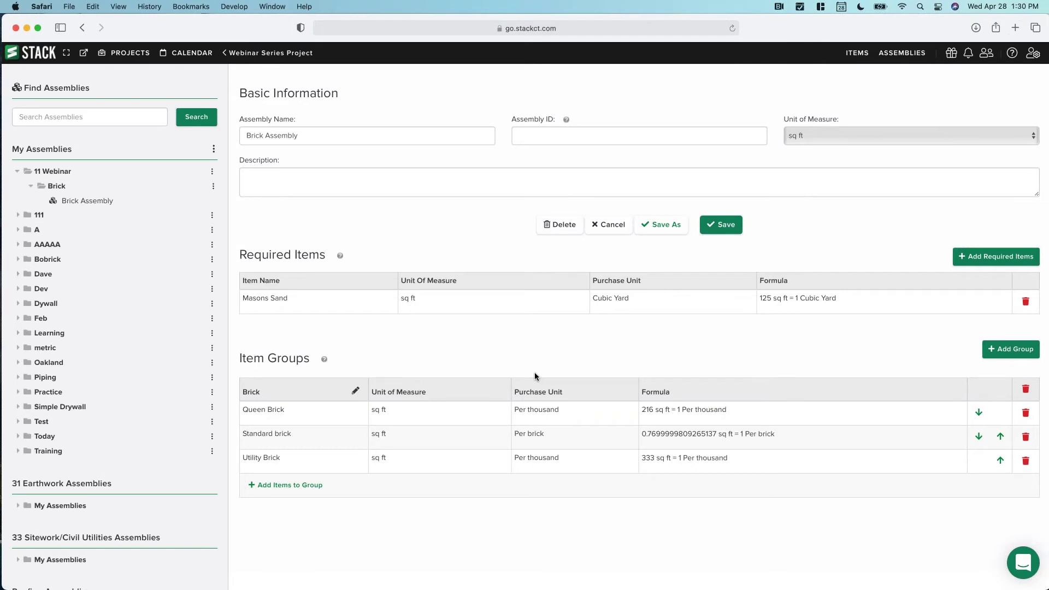
Add a second item group named Motar to Brick Assembly.
{"action": "left_click", "coordinate": [1016, 350]}
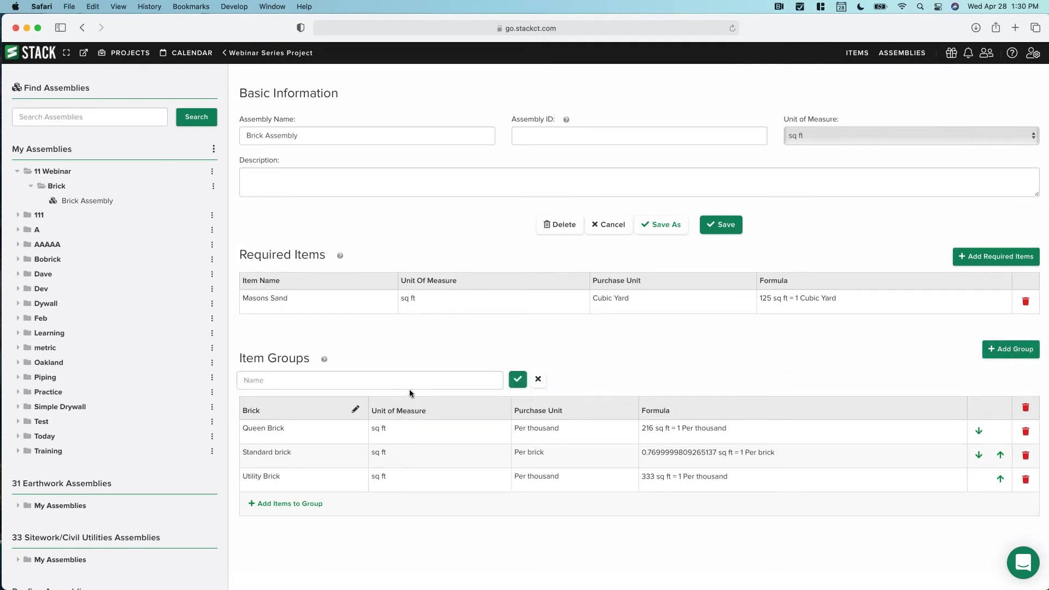
{"action": "left_click", "coordinate": [435, 381]}
{"action": "type", "text": "Motar"}
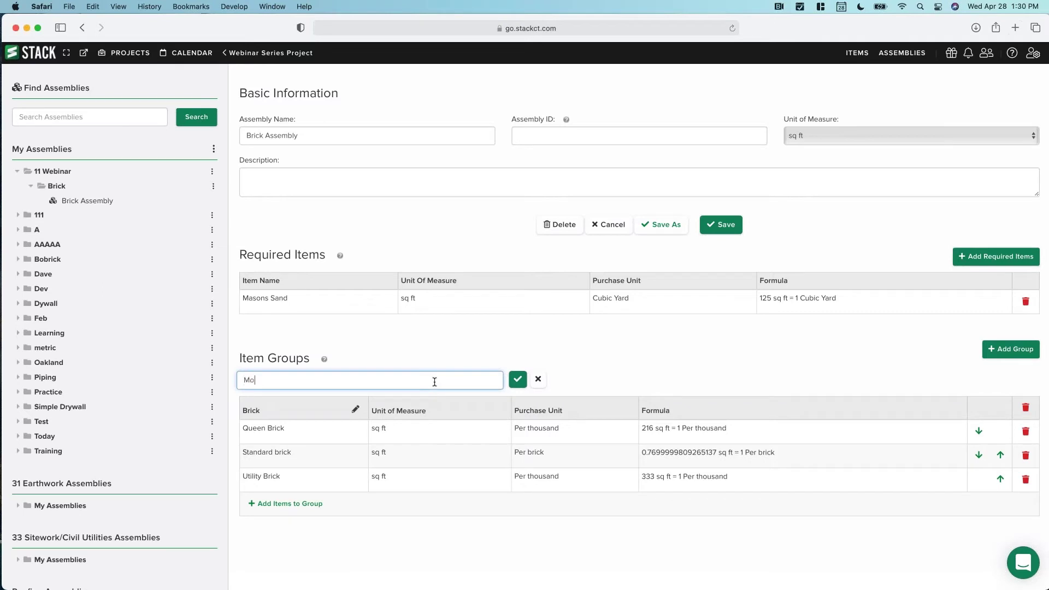
{"action": "left_click", "coordinate": [518, 381]}
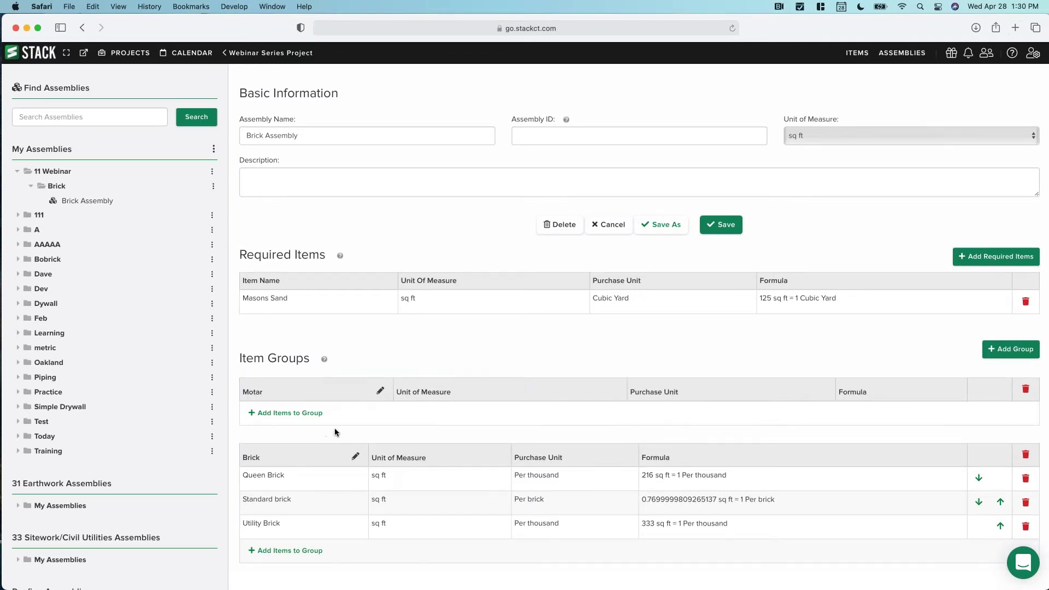
Add Type M Motar, Type N Motar and Type S Motar from 11 Webinar > Brick to the Motar group and save the assembly.
{"action": "left_click", "coordinate": [290, 413]}
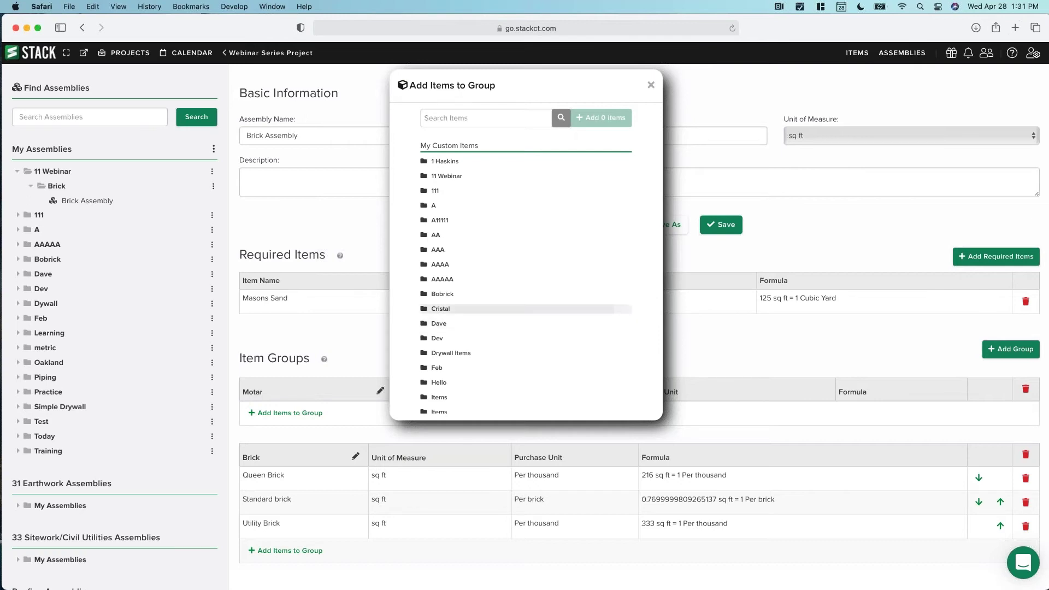
{"action": "left_click", "coordinate": [426, 176]}
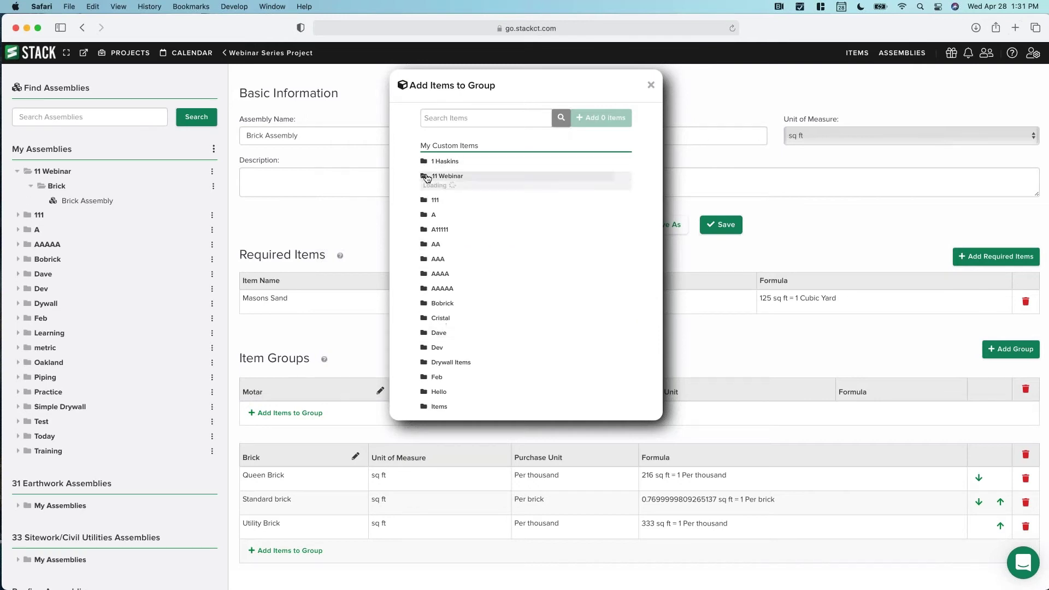
{"action": "left_click", "coordinate": [432, 191]}
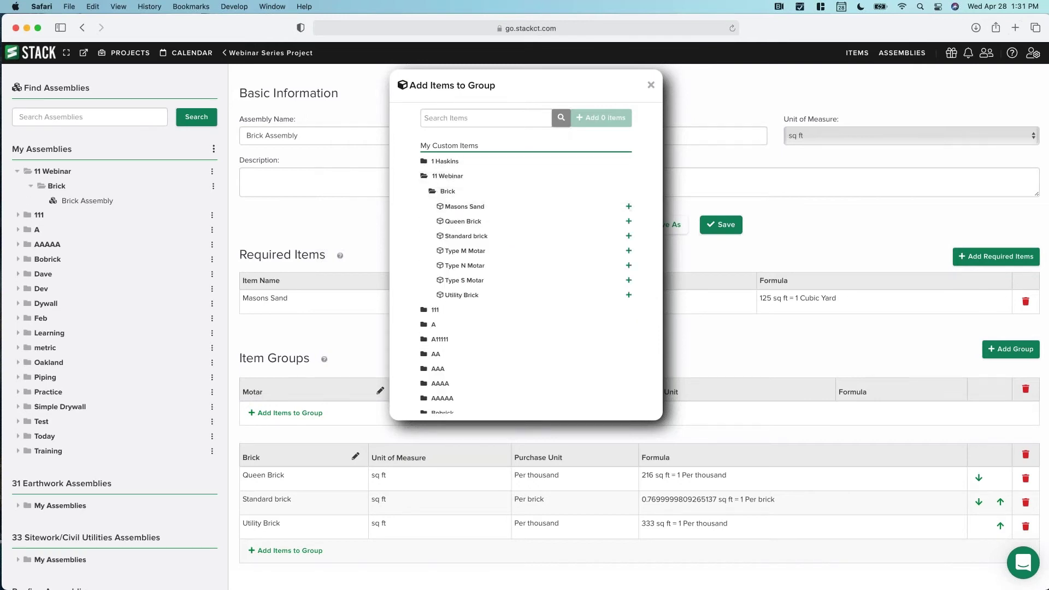
{"action": "left_click", "coordinate": [475, 252]}
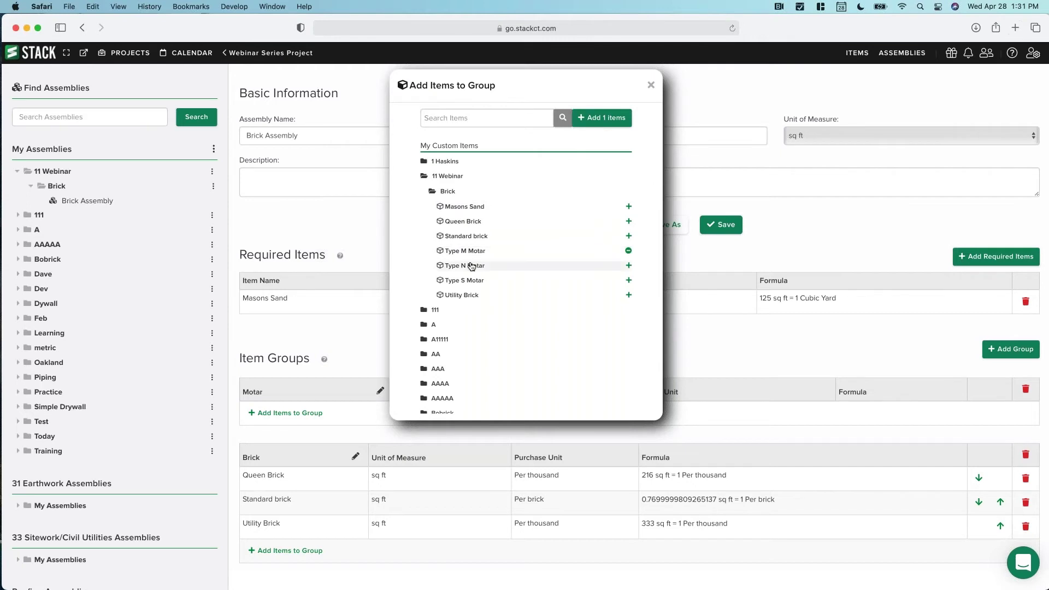
{"action": "left_click", "coordinate": [472, 266]}
{"action": "left_click", "coordinate": [469, 281]}
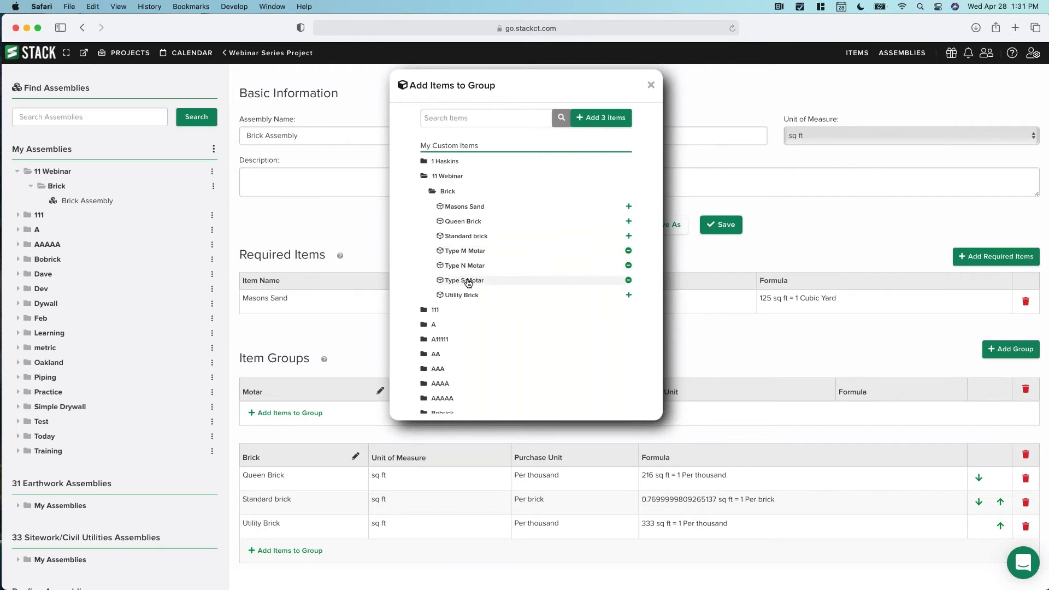
{"action": "left_click", "coordinate": [605, 118]}
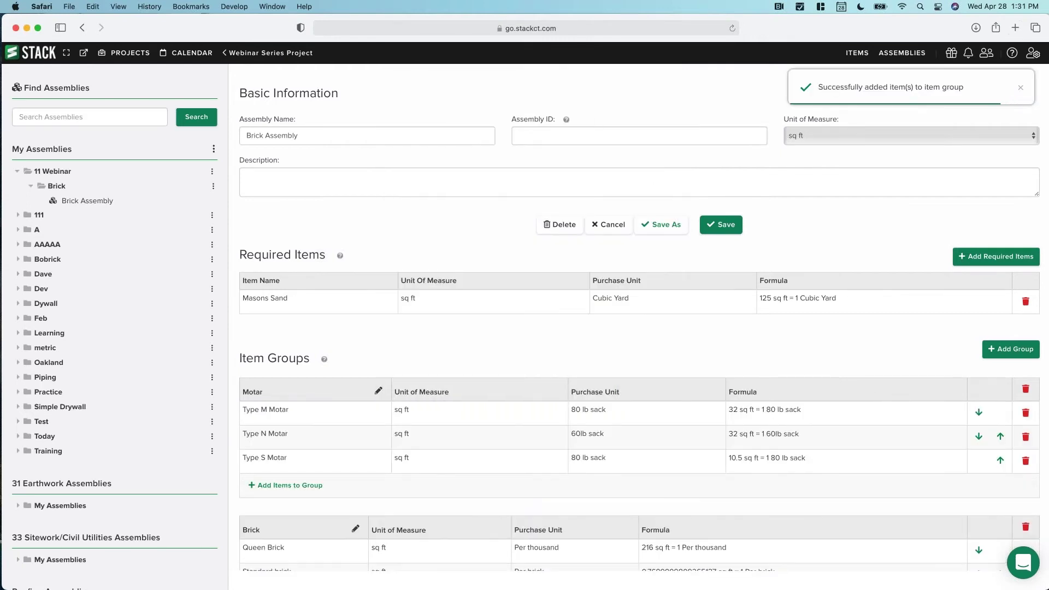
{"action": "scroll", "coordinate": [571, 381], "scroll_direction": "down", "scroll_amount": 3}
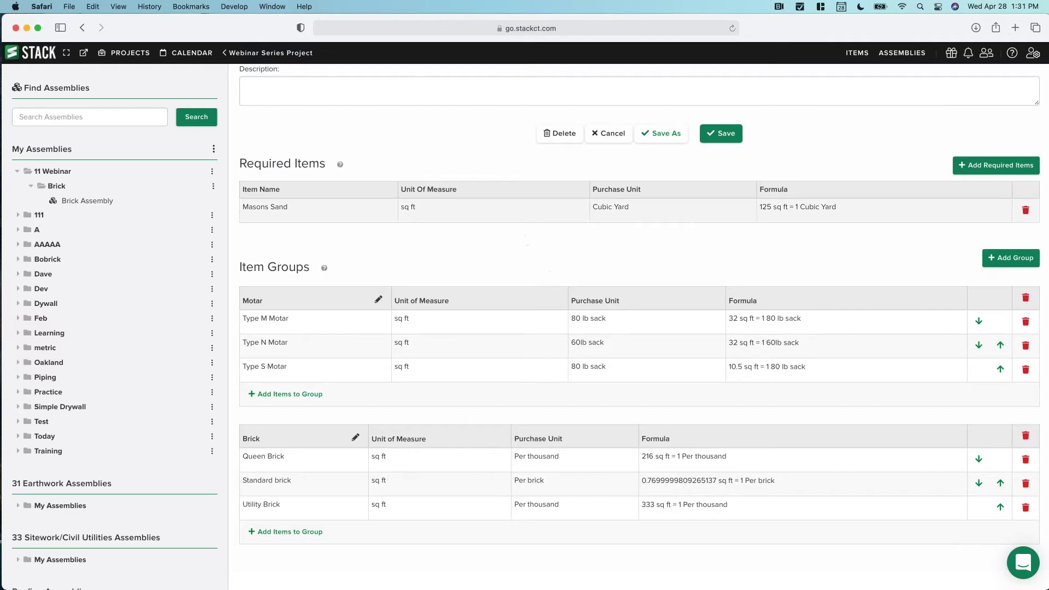
{"action": "scroll", "coordinate": [353, 195], "scroll_direction": "up", "scroll_amount": 1}
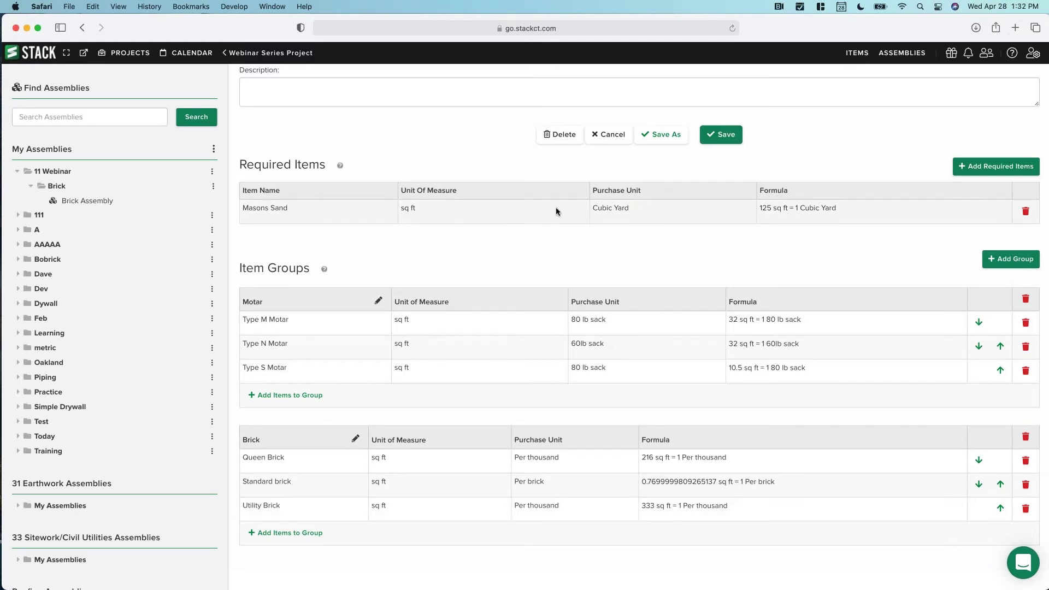
{"action": "left_click", "coordinate": [727, 137]}
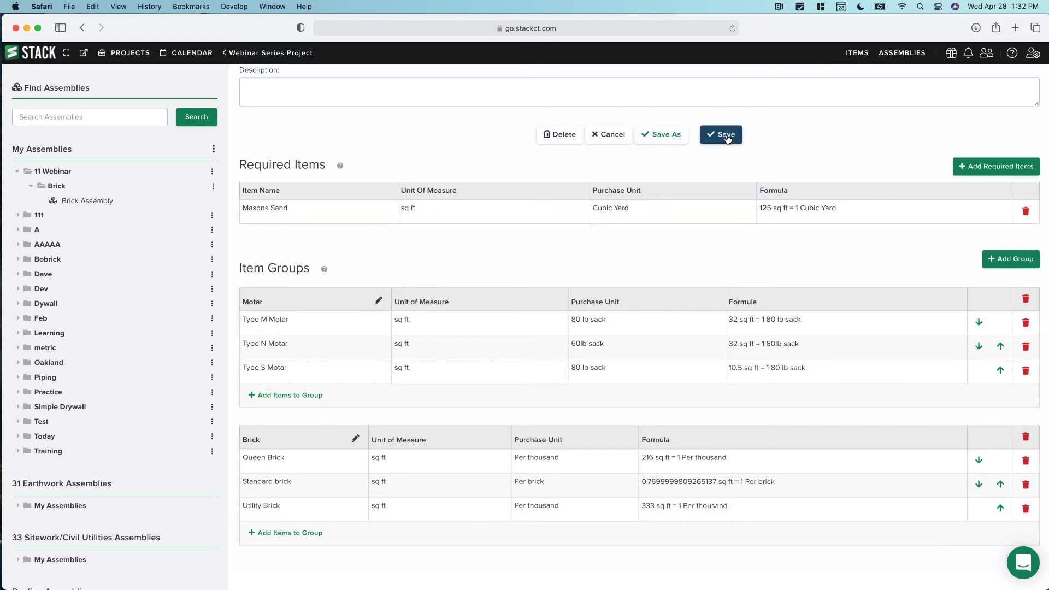
Return to the Webinar Series Project and add Brick Assembly from 11 Webinar > Brick to the Standard brick takeoff.
{"action": "left_click", "coordinate": [277, 54]}
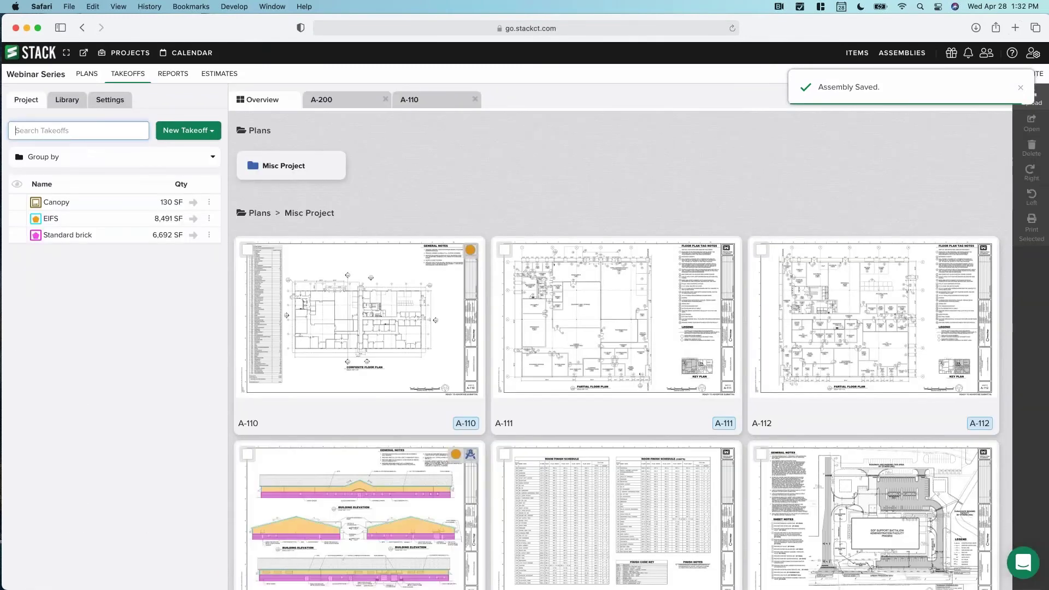
{"action": "left_click", "coordinate": [60, 236]}
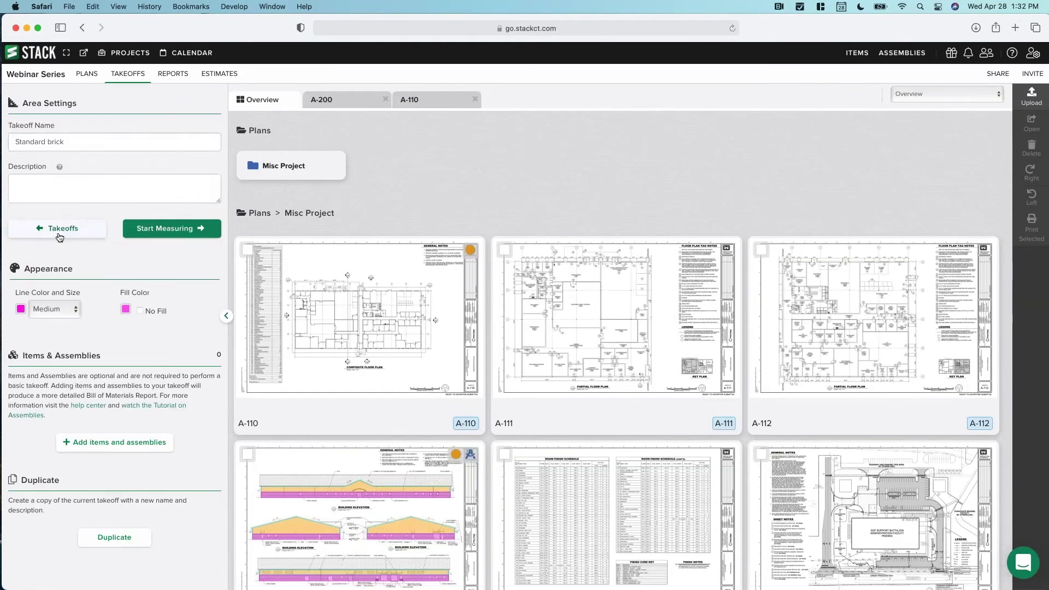
{"action": "left_click", "coordinate": [119, 444]}
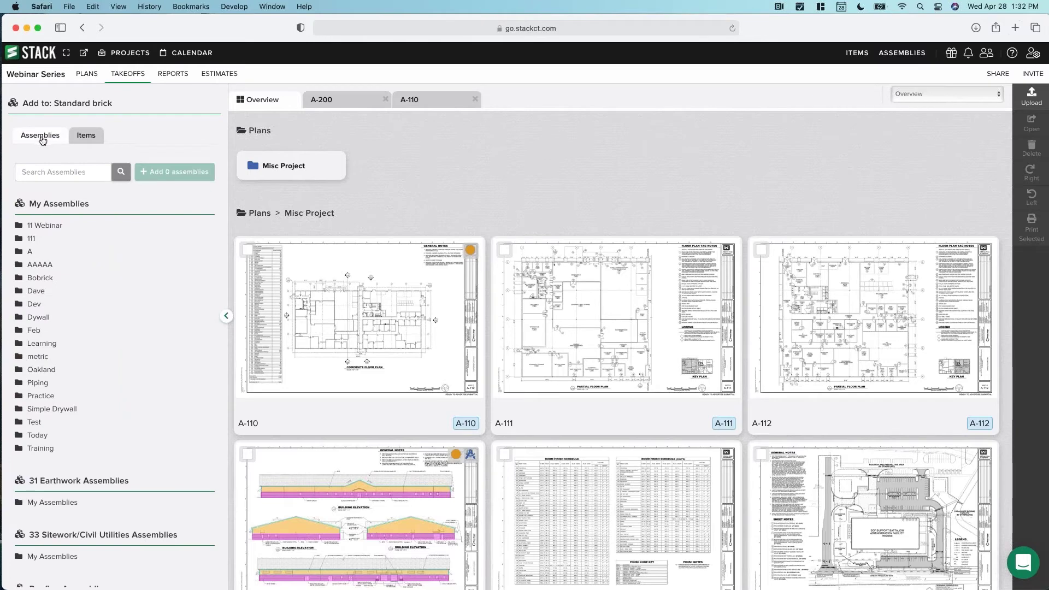
{"action": "left_click", "coordinate": [45, 225]}
{"action": "left_click", "coordinate": [45, 240]}
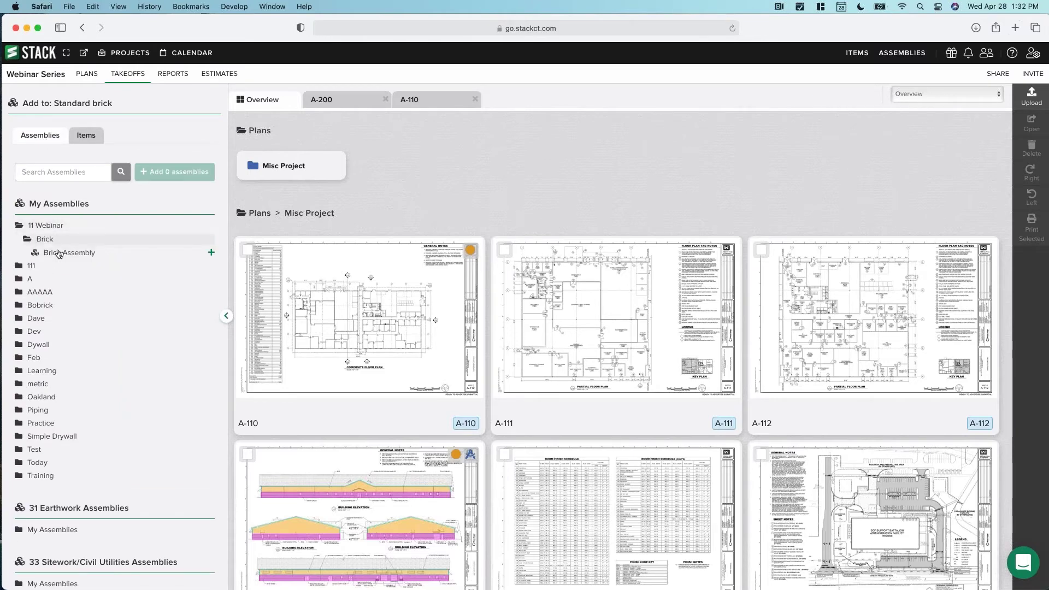
{"action": "left_click", "coordinate": [68, 254]}
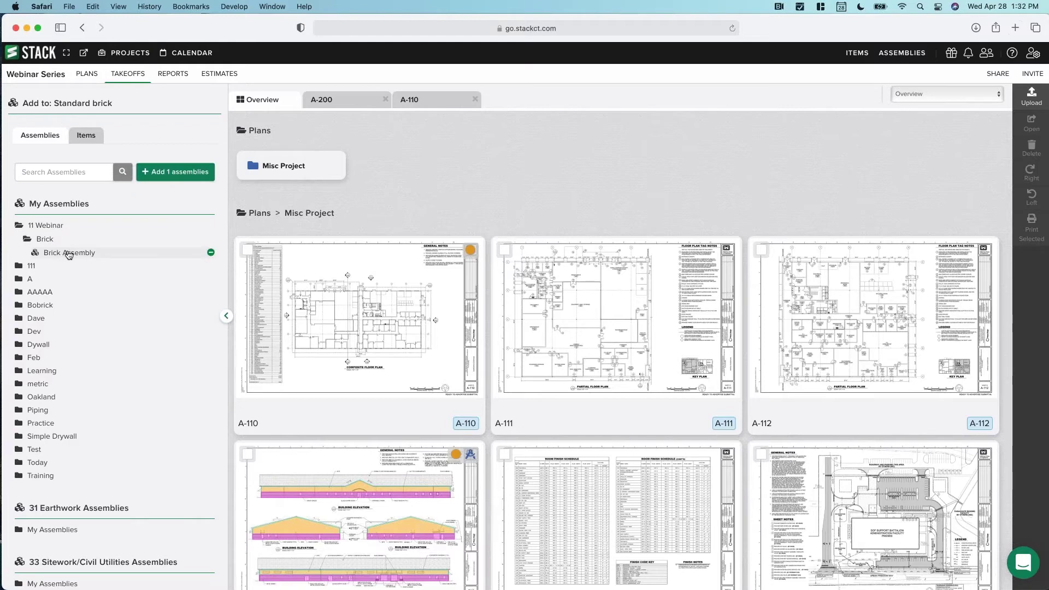
{"action": "left_click", "coordinate": [179, 175]}
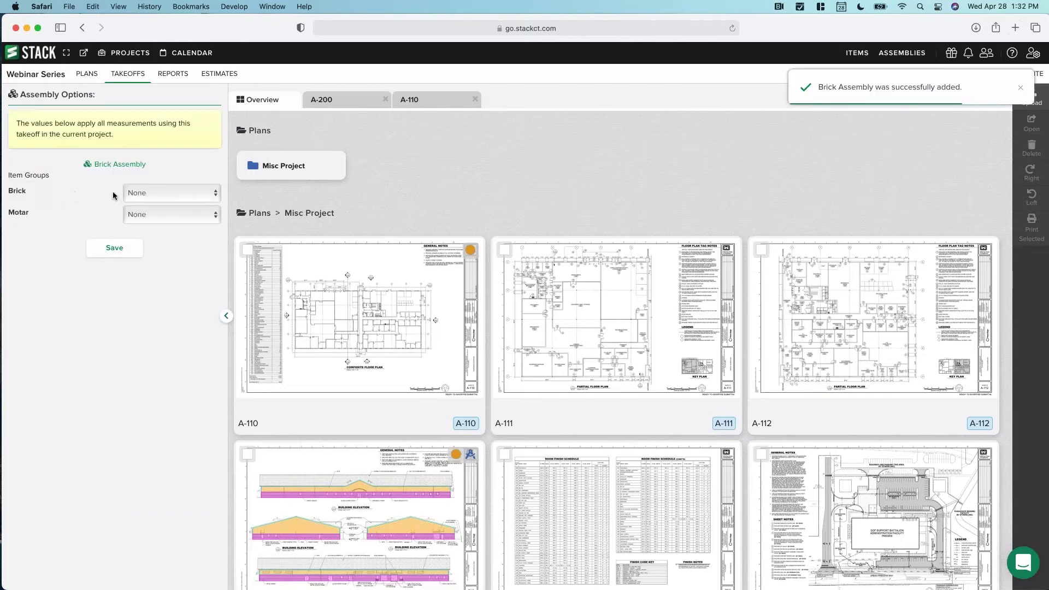
Choose Queen Brick for the Brick group and Type N Motar for the Motar group, and save the assembly options.
{"action": "left_click", "coordinate": [161, 193]}
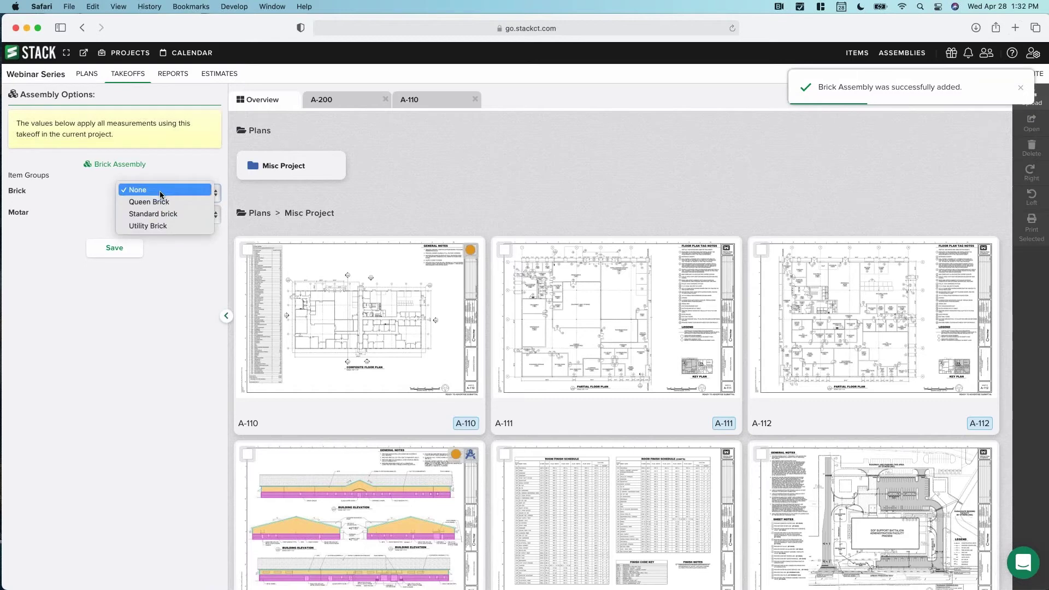
{"action": "left_click", "coordinate": [163, 202]}
{"action": "left_click", "coordinate": [148, 215]}
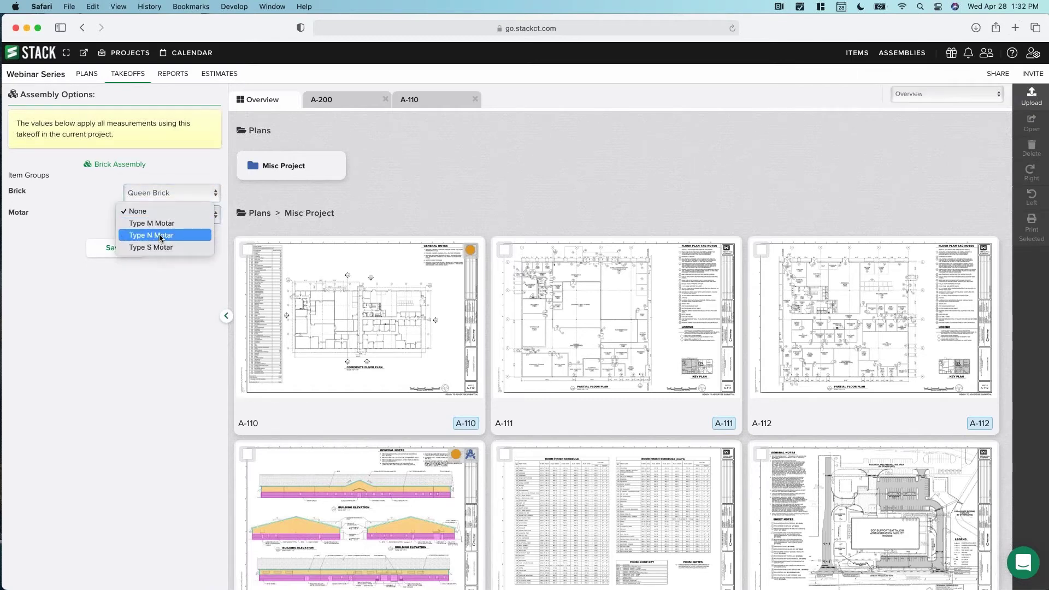
{"action": "left_click", "coordinate": [161, 235]}
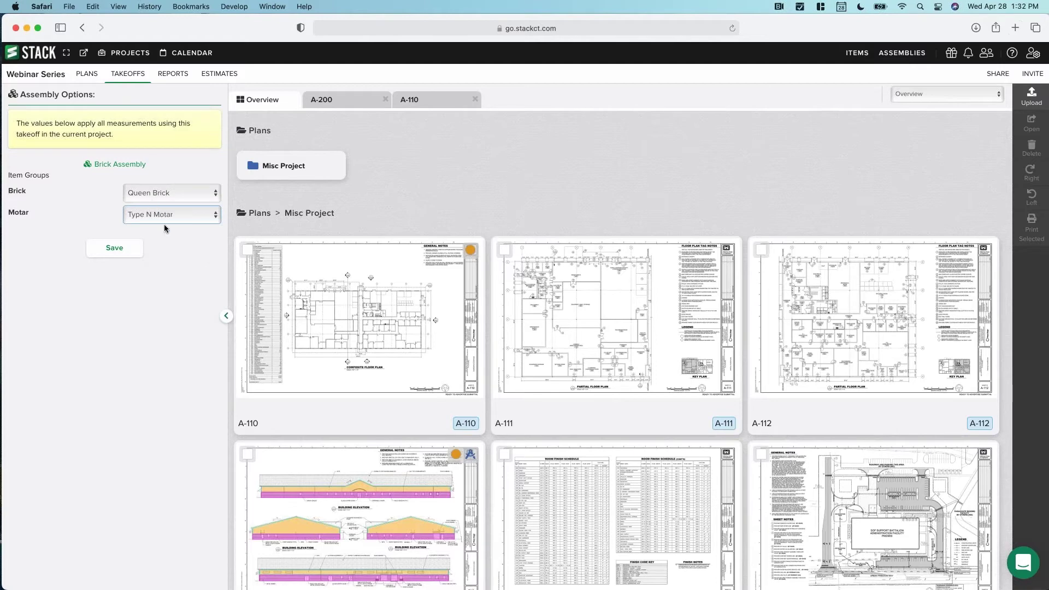
{"action": "left_click", "coordinate": [115, 250]}
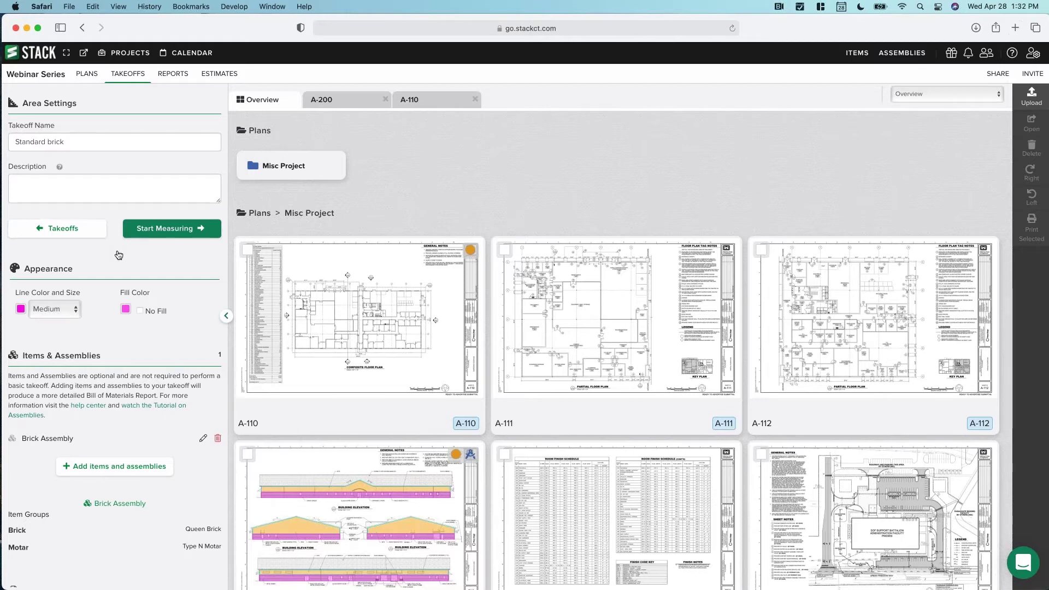
Review the Item Cost By Takeoff report for the Standard brick takeoff, and return to the takeoffs.
{"action": "left_click", "coordinate": [175, 75]}
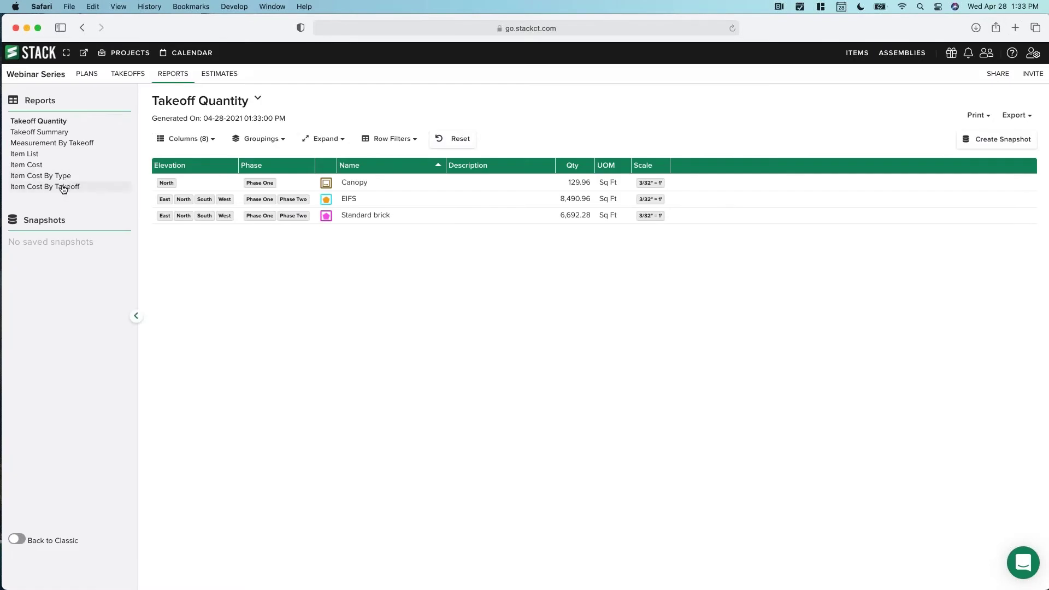
{"action": "left_click", "coordinate": [64, 188]}
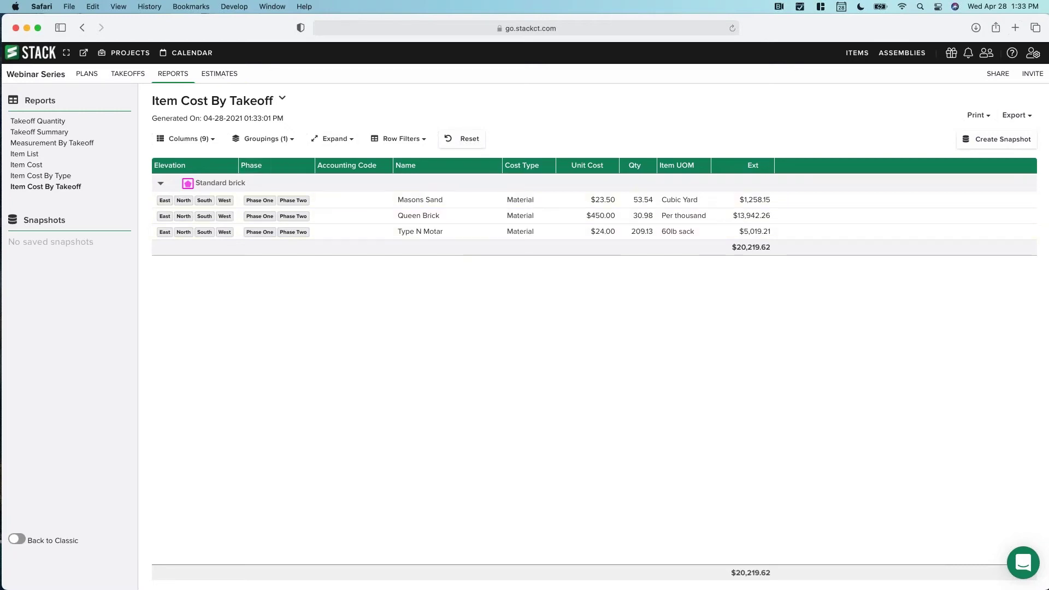
{"action": "left_click", "coordinate": [127, 73]}
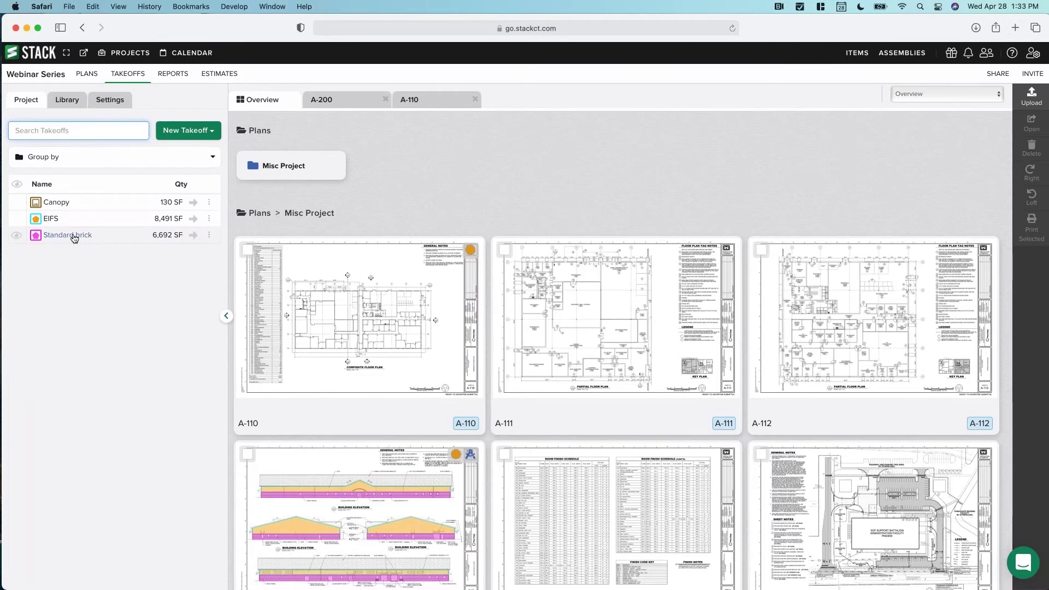
Reopen Brick Assembly from the 11 Webinar > Brick assemblies folder.
{"action": "left_click", "coordinate": [911, 57]}
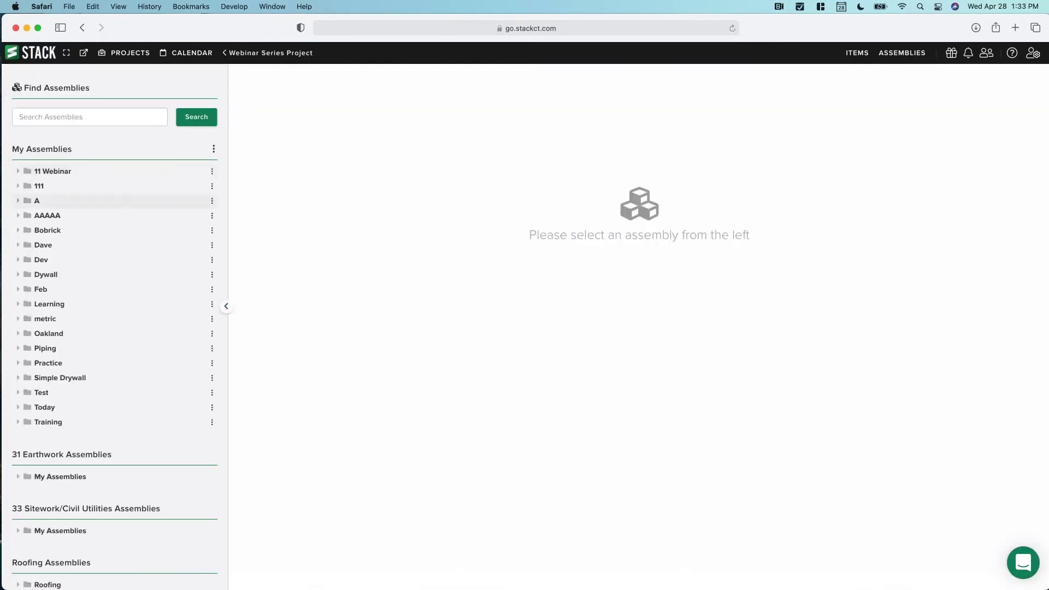
{"action": "left_click", "coordinate": [16, 172]}
{"action": "left_click", "coordinate": [32, 187]}
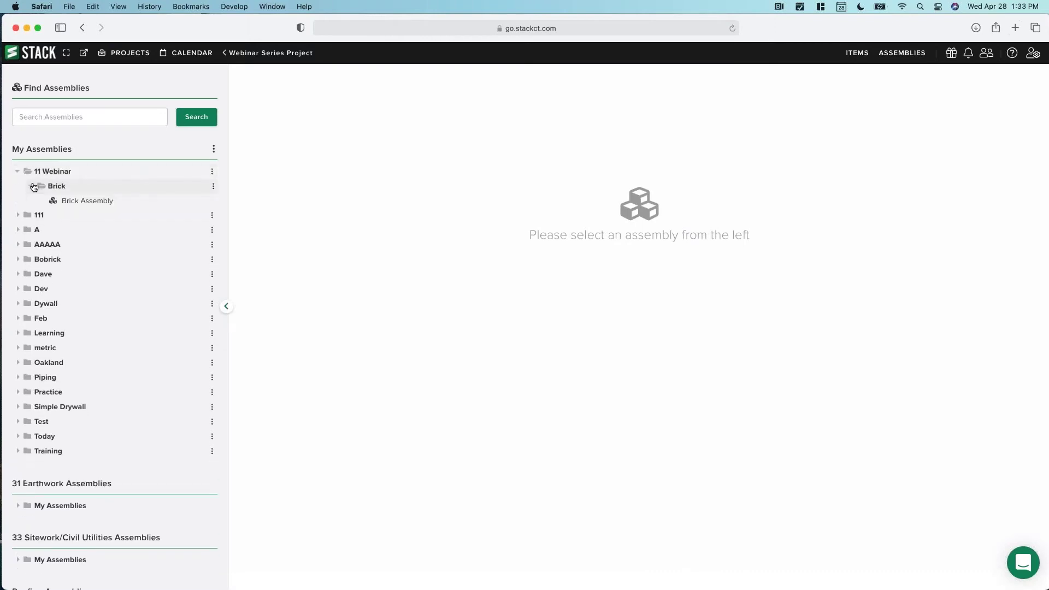
{"action": "left_click", "coordinate": [84, 204]}
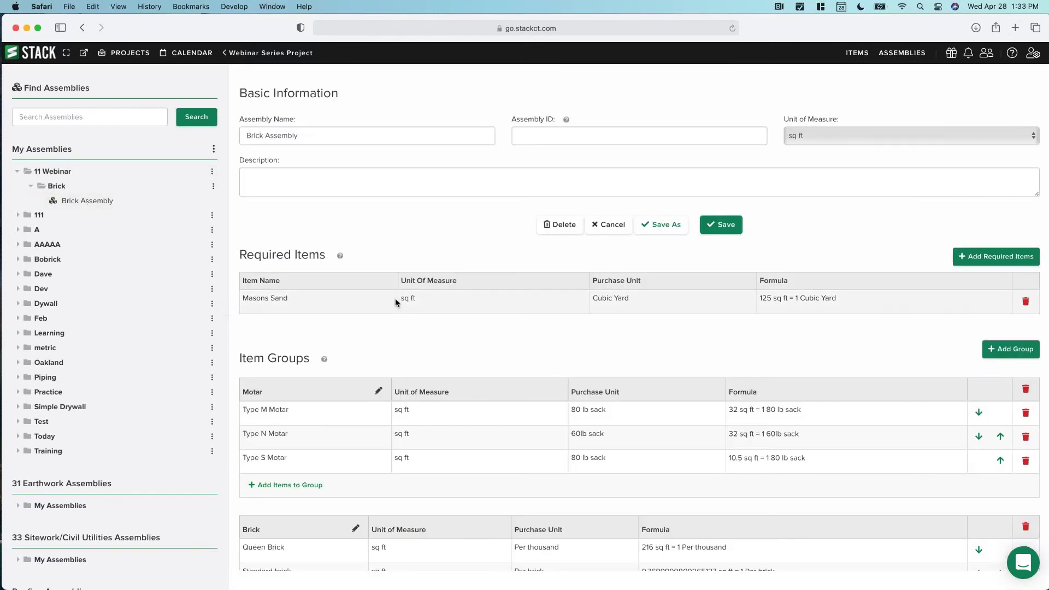
Open the formula of Queen Brick in the Brick group and start it with [MeasuredArea]*.
{"action": "scroll", "coordinate": [421, 315], "scroll_direction": "down", "scroll_amount": 2}
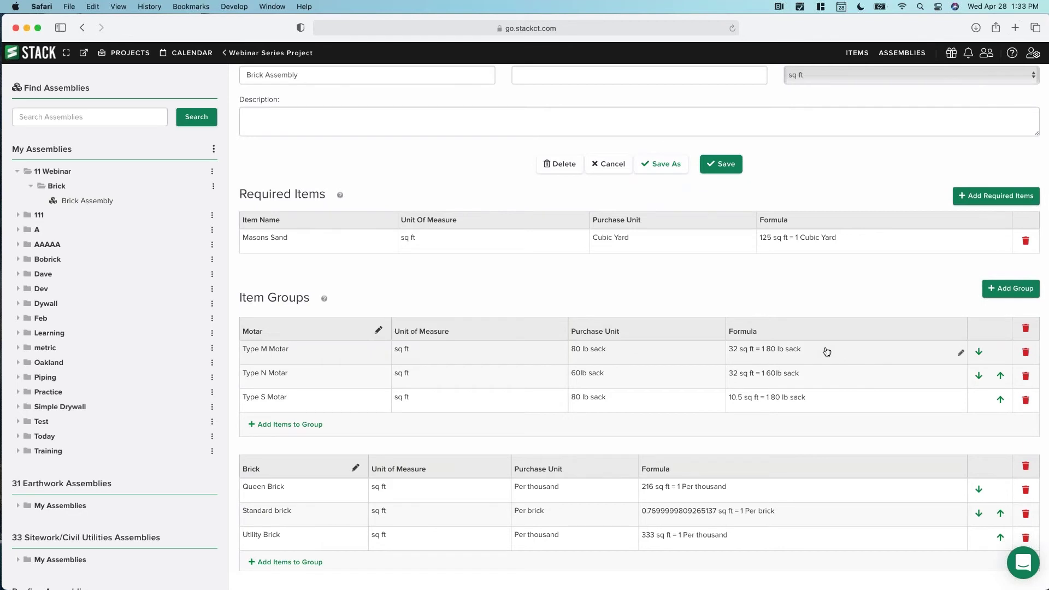
{"action": "scroll", "coordinate": [850, 409], "scroll_direction": "down", "scroll_amount": 1}
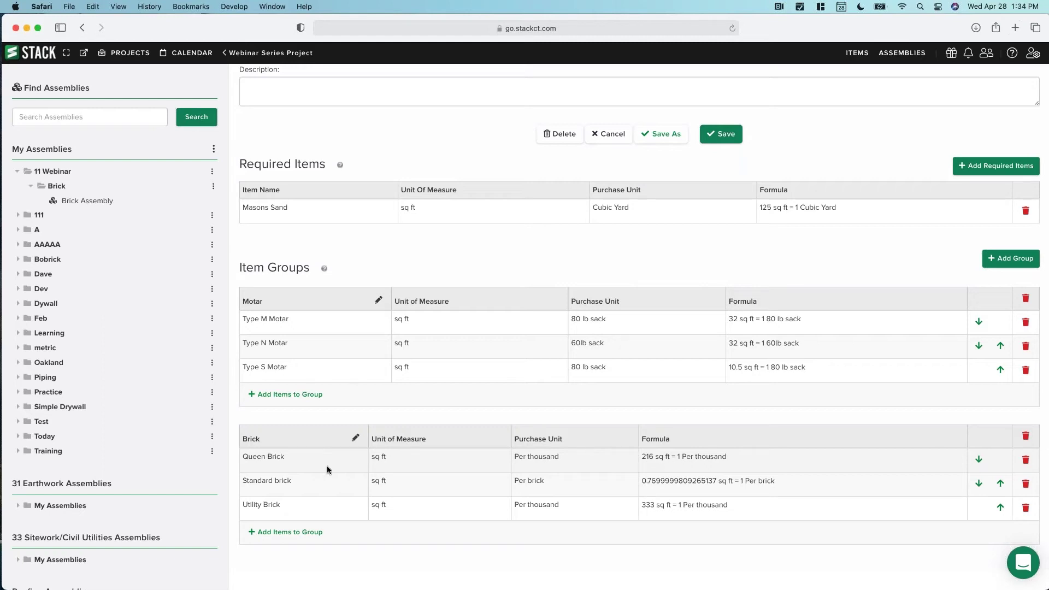
{"action": "left_click", "coordinate": [691, 460]}
{"action": "left_click", "coordinate": [357, 186]}
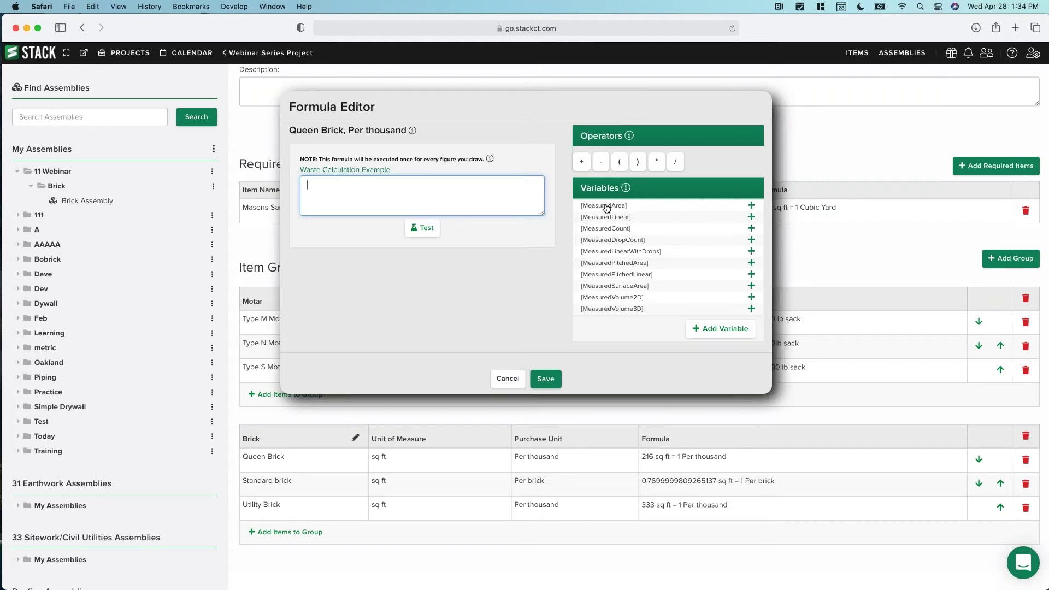
{"action": "left_click", "coordinate": [751, 206]}
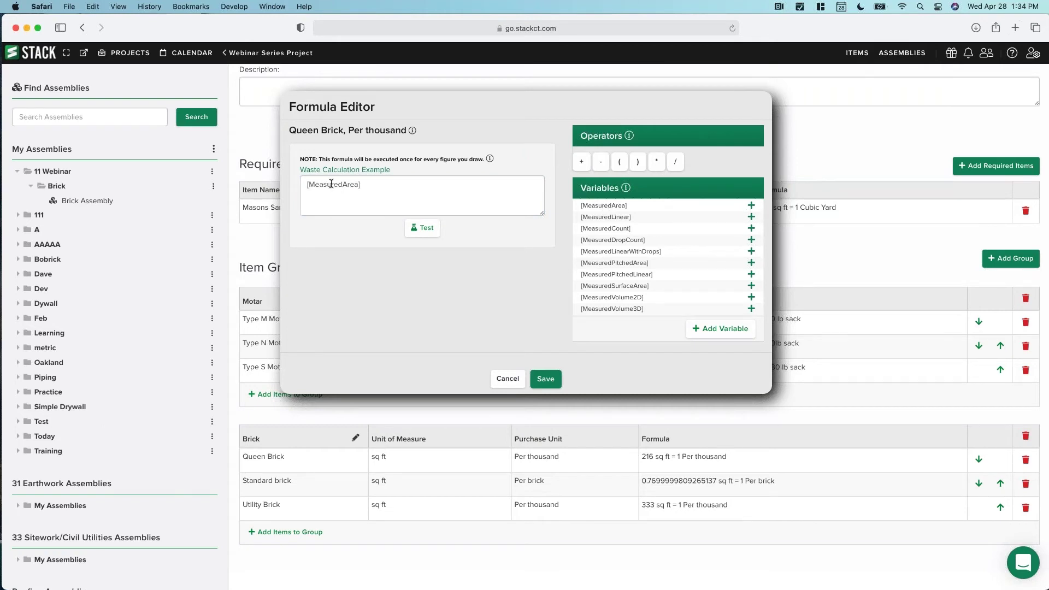
{"action": "left_click", "coordinate": [369, 194]}
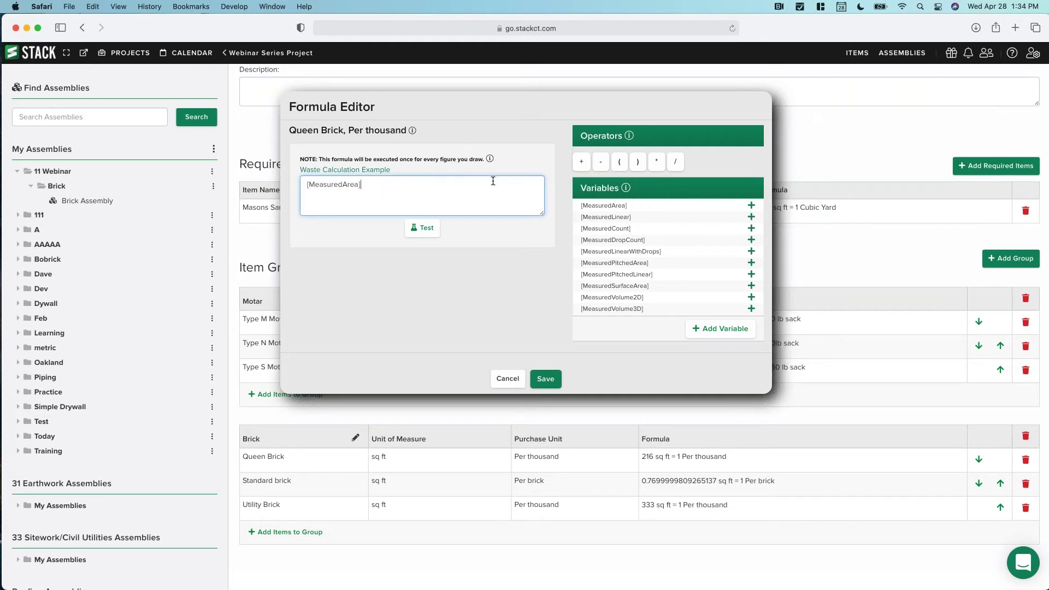
{"action": "left_click", "coordinate": [657, 163]}
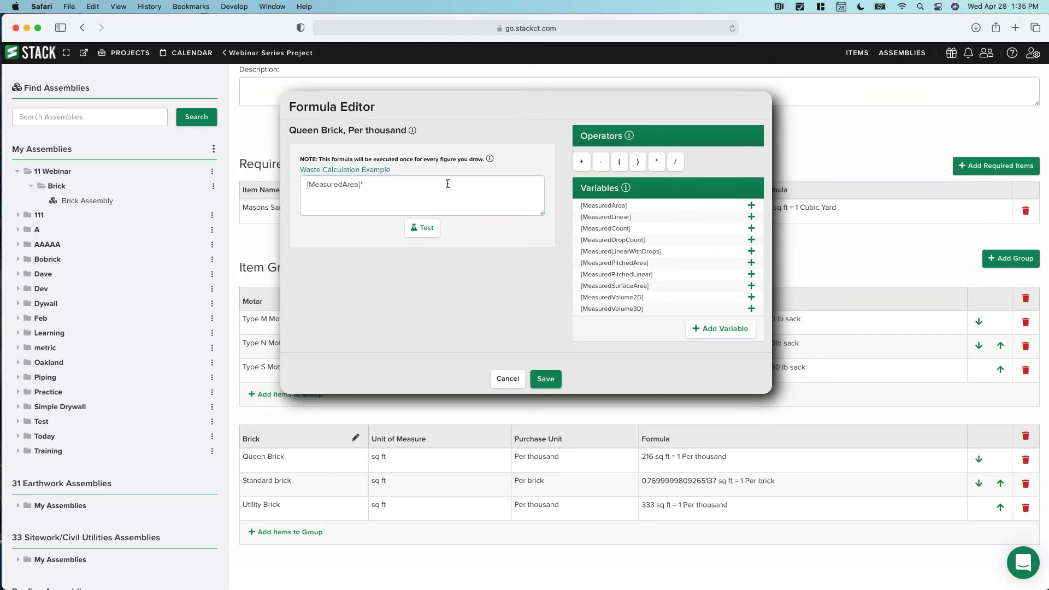
{"action": "left_click", "coordinate": [446, 186]}
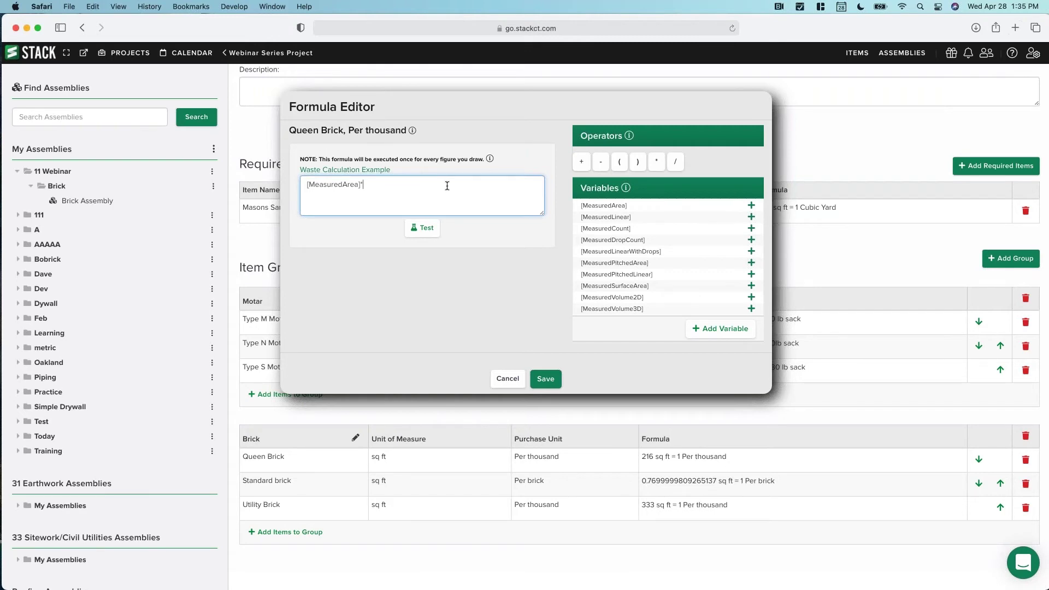
Create a custom formula variable named Wythe.
{"action": "left_click", "coordinate": [708, 329]}
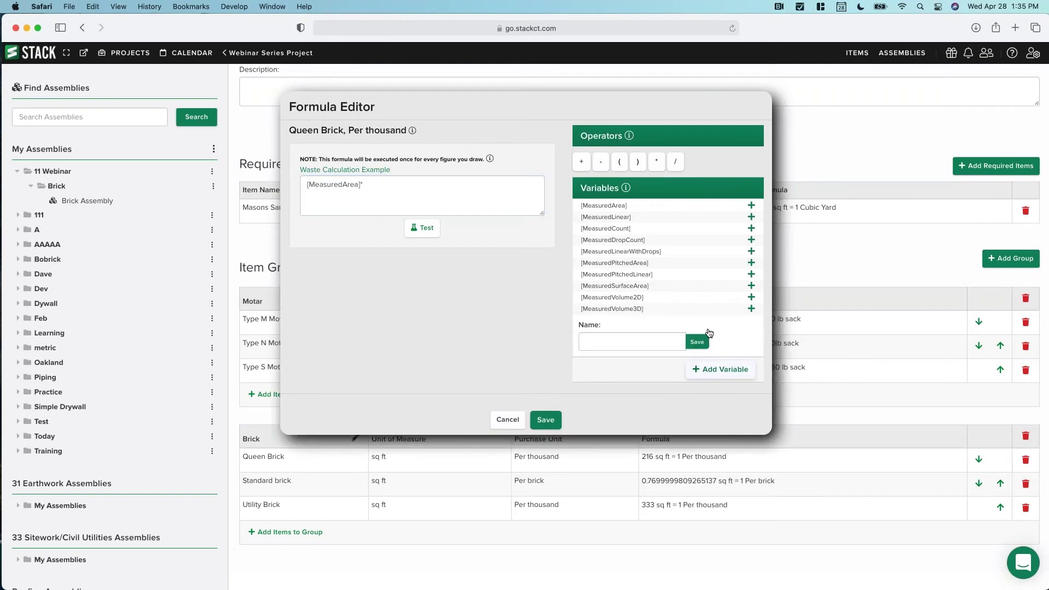
{"action": "left_click", "coordinate": [674, 336]}
{"action": "type", "text": "Wythe"}
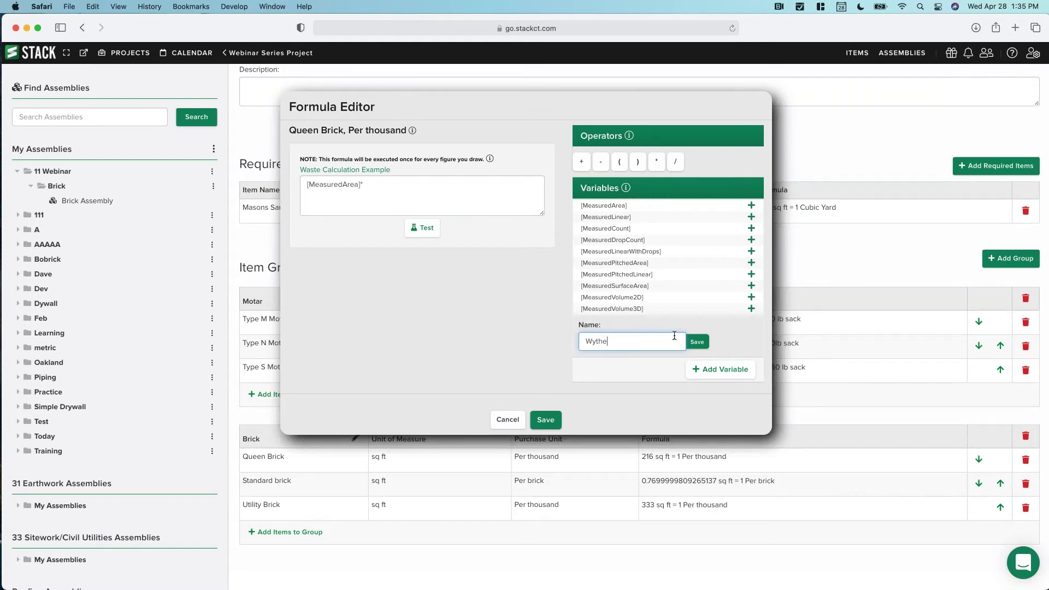
{"action": "left_click", "coordinate": [697, 342]}
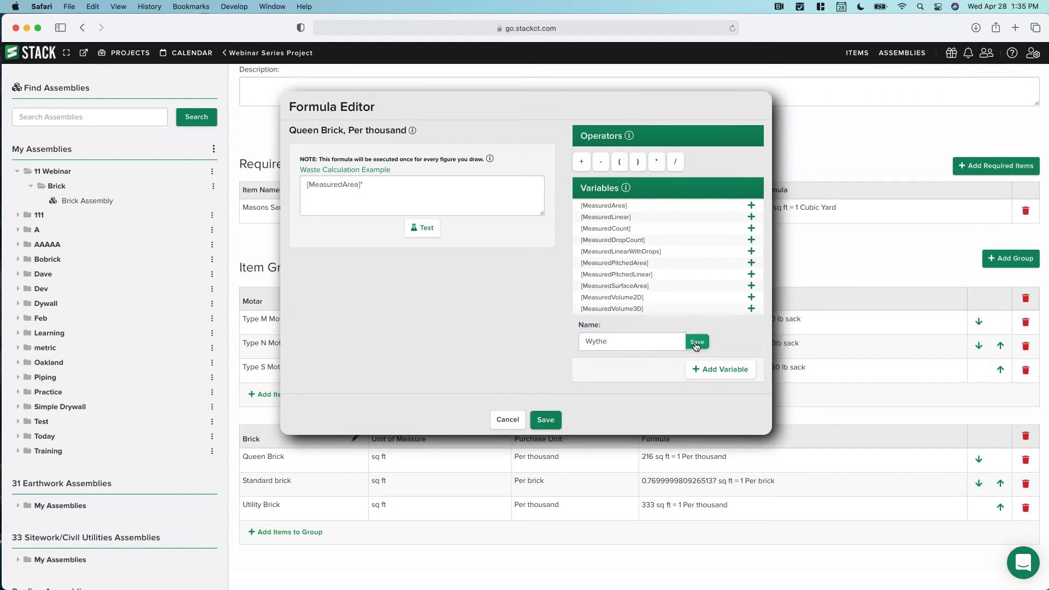
Complete the Queen Brick formula as [MeasuredArea]*[Wythe]/216.
{"action": "left_click", "coordinate": [418, 188]}
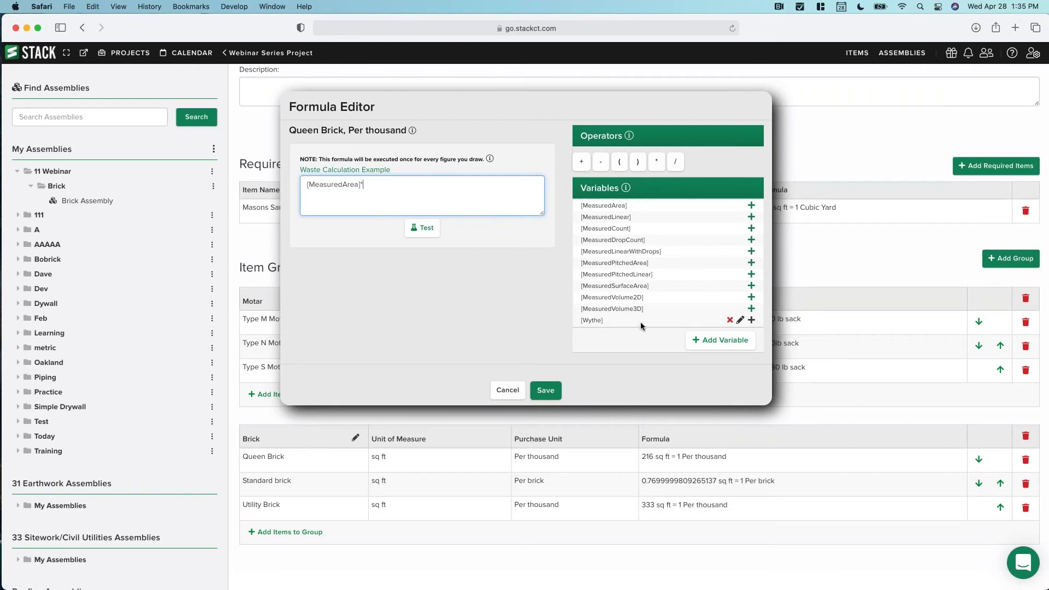
{"action": "left_click", "coordinate": [752, 320]}
{"action": "left_click", "coordinate": [675, 162]}
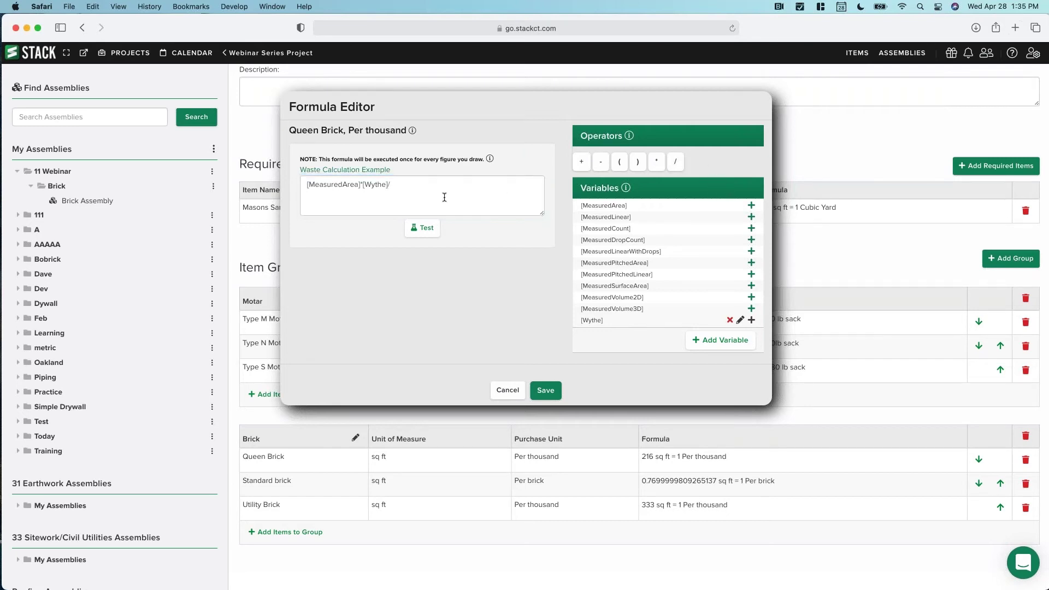
{"action": "left_click", "coordinate": [431, 189]}
{"action": "type", "text": "216"}
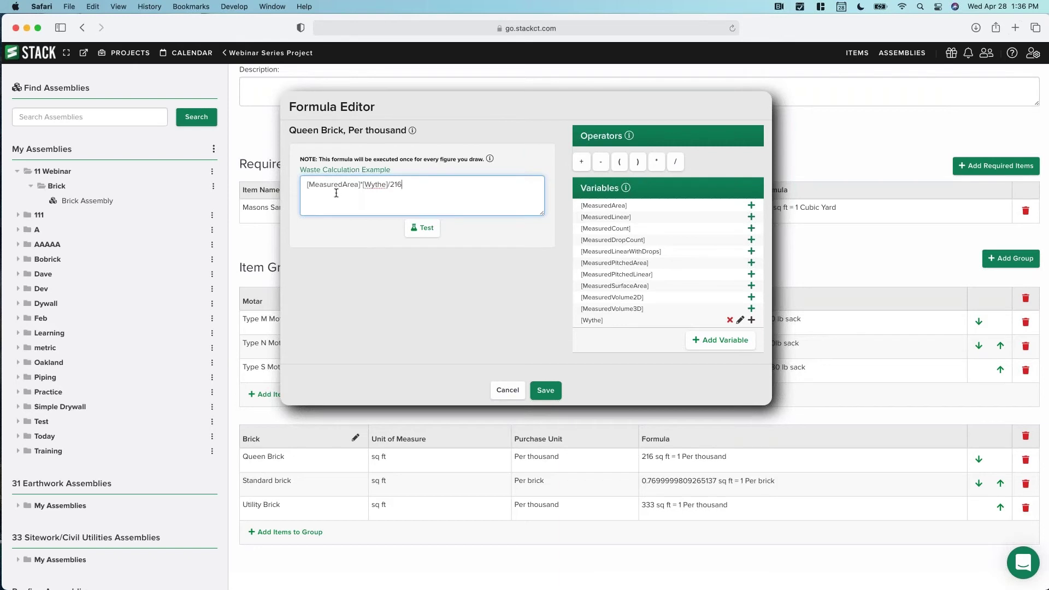
Copy the Queen Brick formula text to the clipboard.
{"action": "left_click", "coordinate": [403, 184]}
{"action": "triple_click", "coordinate": [375, 181]}
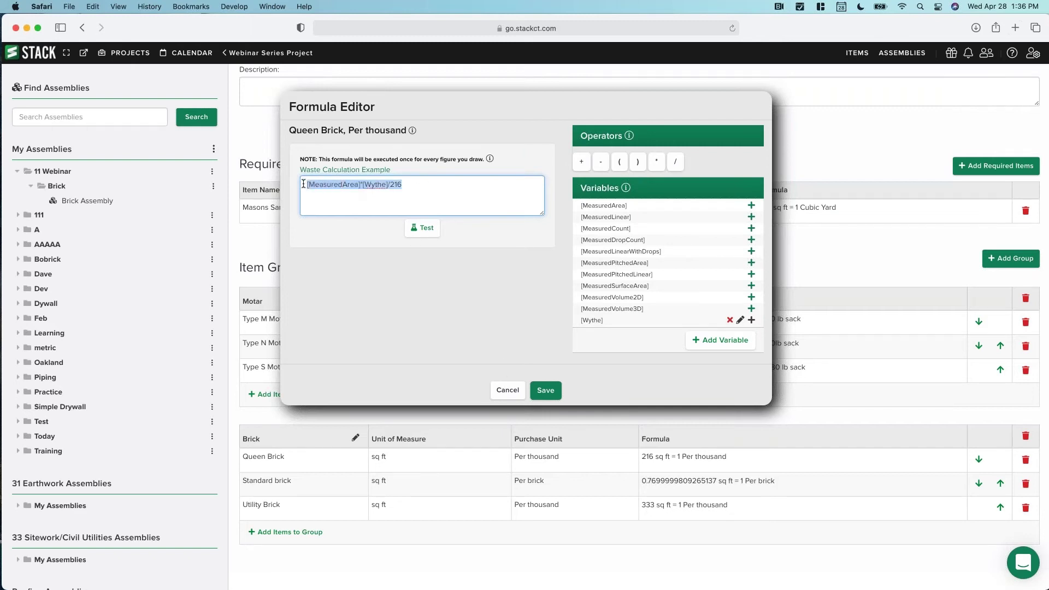
{"action": "right_click", "coordinate": [334, 184]}
{"action": "left_click", "coordinate": [361, 233]}
{"action": "left_click", "coordinate": [486, 194]}
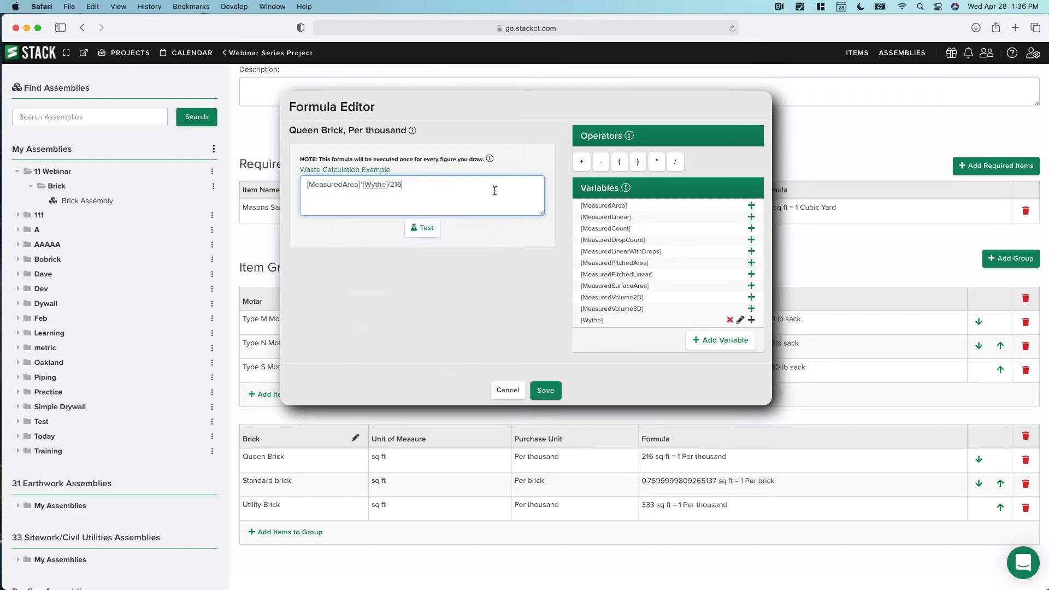
Test the Queen Brick formula with a MeasuredArea of 1000 and a Wythe of 1.
{"action": "left_click", "coordinate": [423, 229]}
{"action": "type", "text": "1000"}
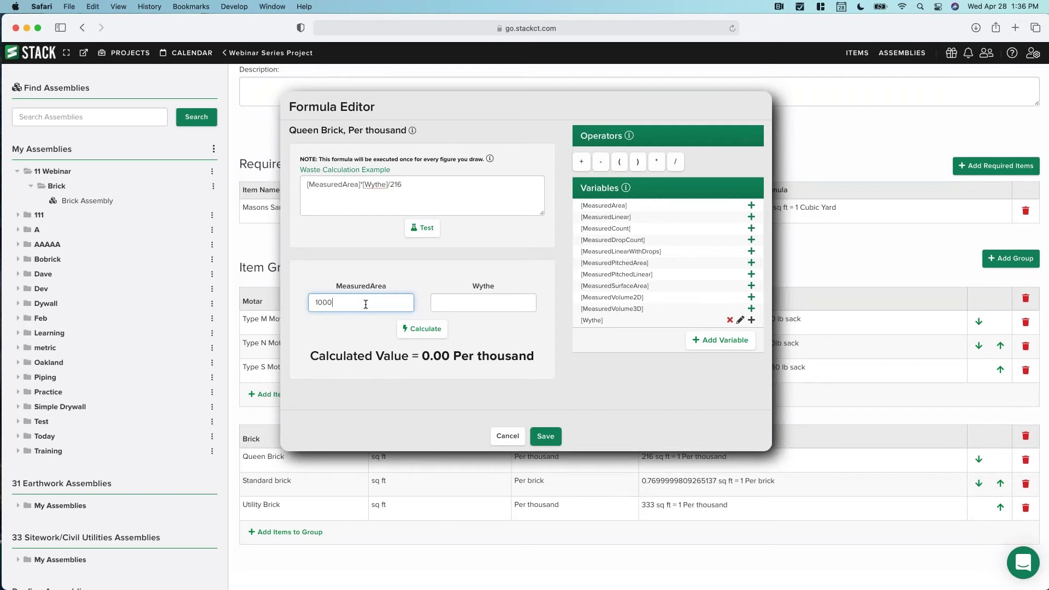
{"action": "left_click", "coordinate": [450, 306]}
{"action": "type", "text": "1"}
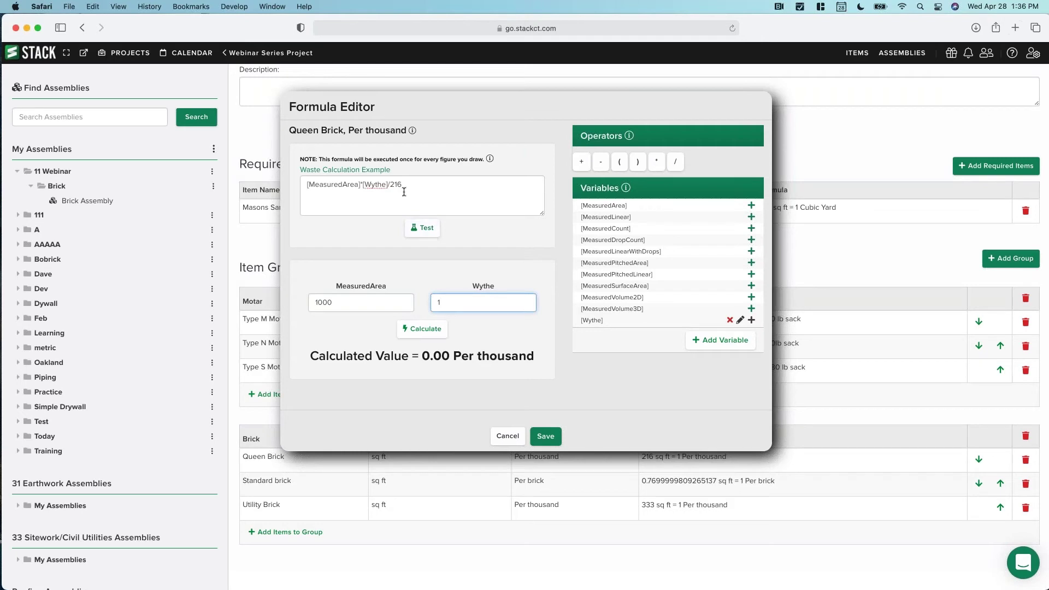
{"action": "left_click", "coordinate": [416, 329]}
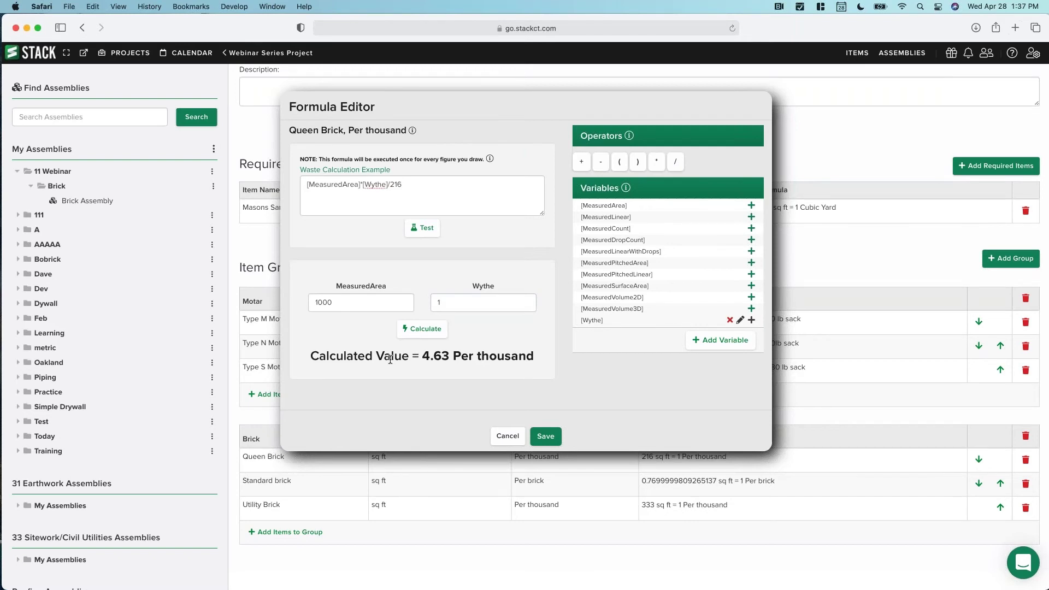
Copy the whole Queen Brick formula for reuse and save it to the item.
{"action": "left_click_drag", "start_coordinate": [413, 186], "coordinate": [291, 186]}
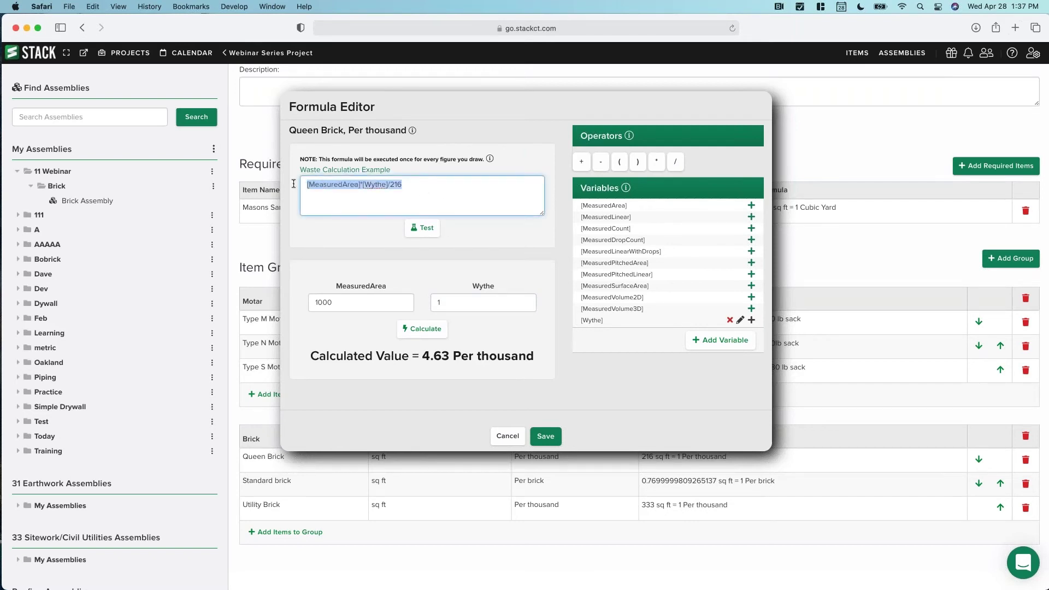
{"action": "right_click", "coordinate": [337, 185]}
{"action": "left_click", "coordinate": [362, 231]}
{"action": "left_click", "coordinate": [545, 437]}
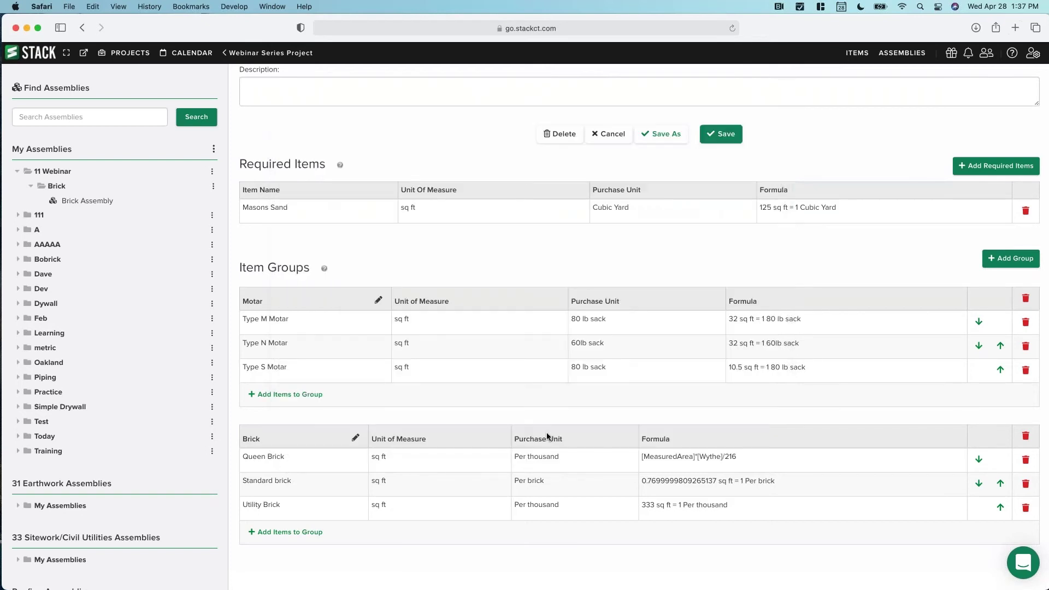
Paste the copied formula into Standard brick, change its divisor to make [MeasuredArea]*[Wythe]/.769, and save it.
{"action": "left_click", "coordinate": [777, 487]}
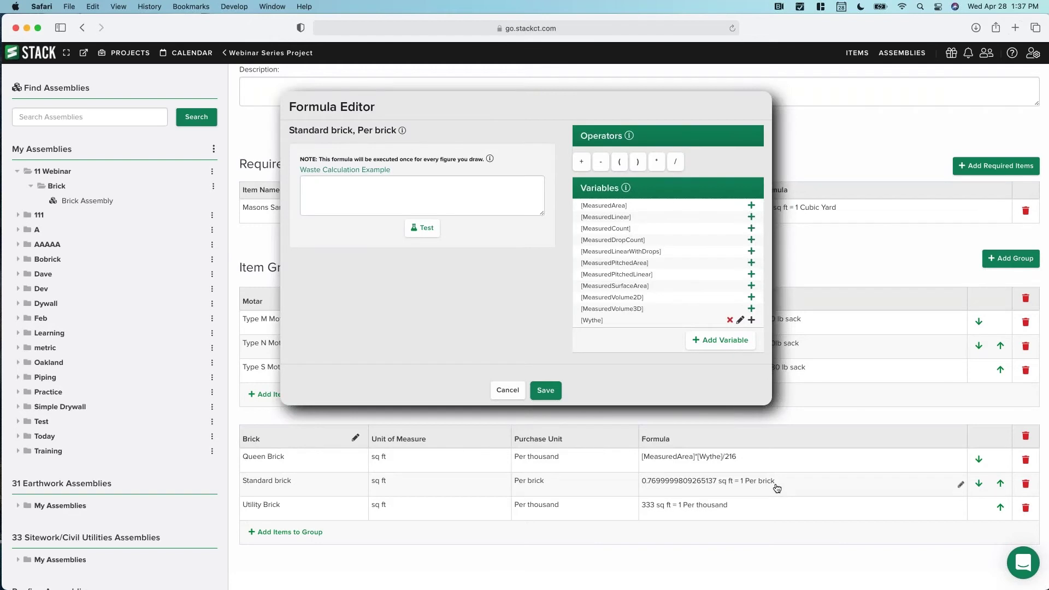
{"action": "left_click", "coordinate": [329, 183]}
{"action": "right_click", "coordinate": [330, 183]}
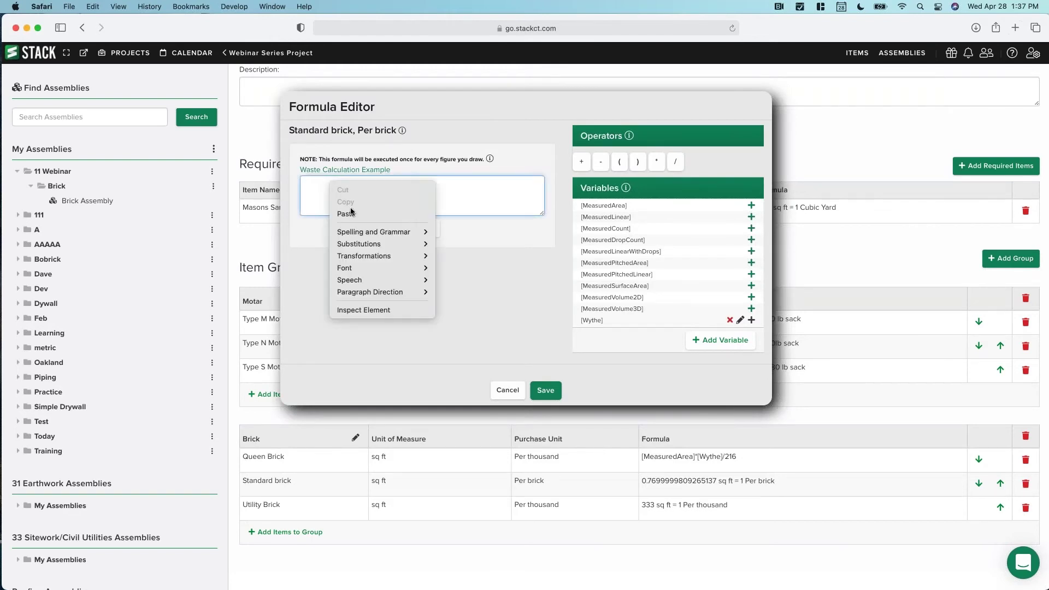
{"action": "left_click", "coordinate": [351, 214]}
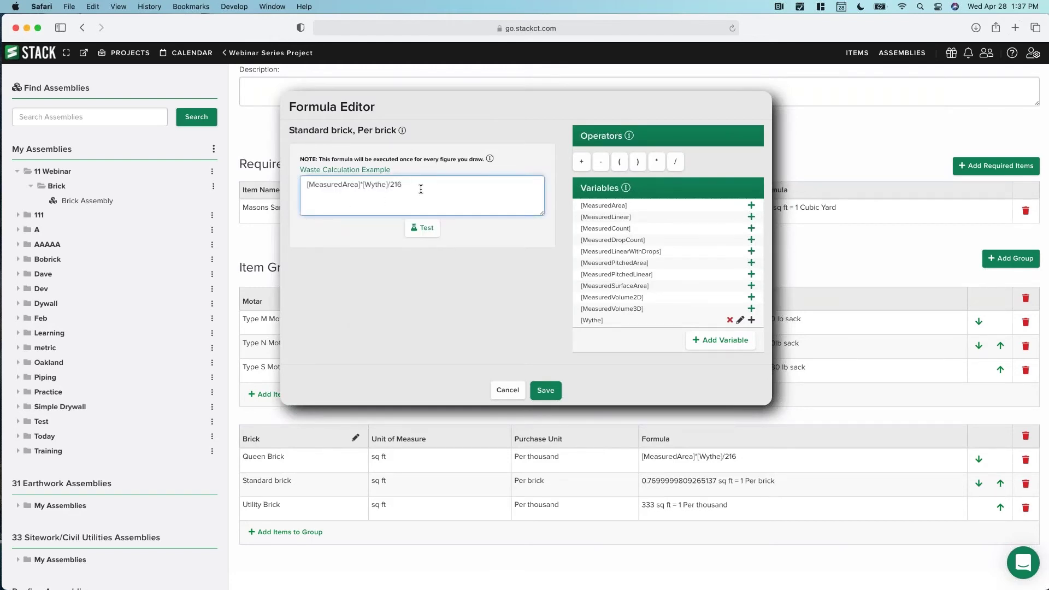
{"action": "key", "text": "BackSpace"}
{"action": "key", "text": "BackSpace"}
{"action": "key", "text": "BackSpace"}
{"action": "type", "text": ".769"}
{"action": "left_click", "coordinate": [545, 390]}
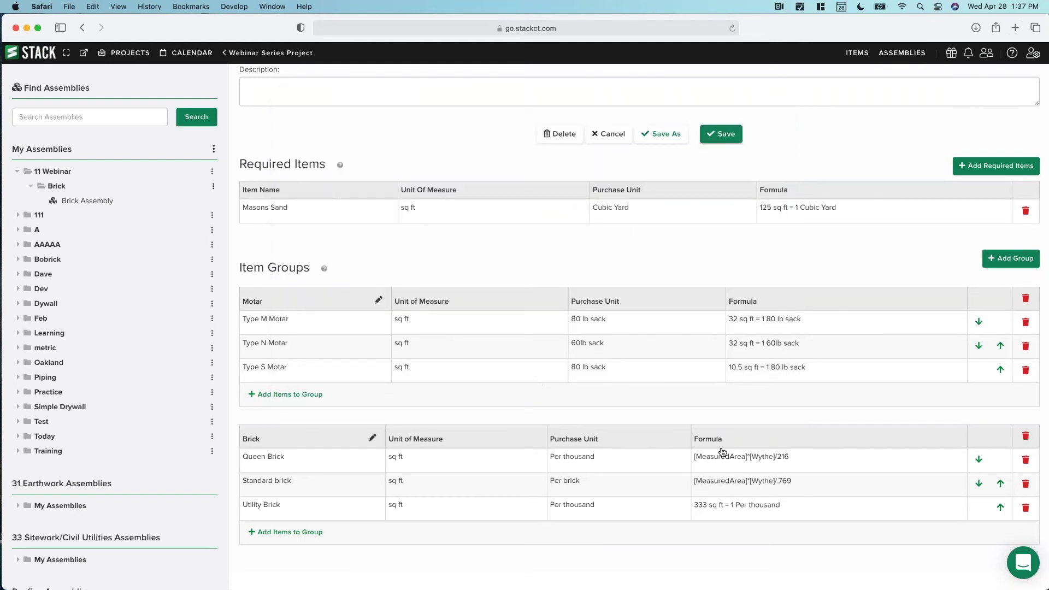
Paste the copied formula into Utility Brick, change its divisor to make [MeasuredArea]*[Wythe]/333, and save it.
{"action": "left_click", "coordinate": [713, 510]}
{"action": "left_click", "coordinate": [425, 192]}
{"action": "right_click", "coordinate": [426, 189]}
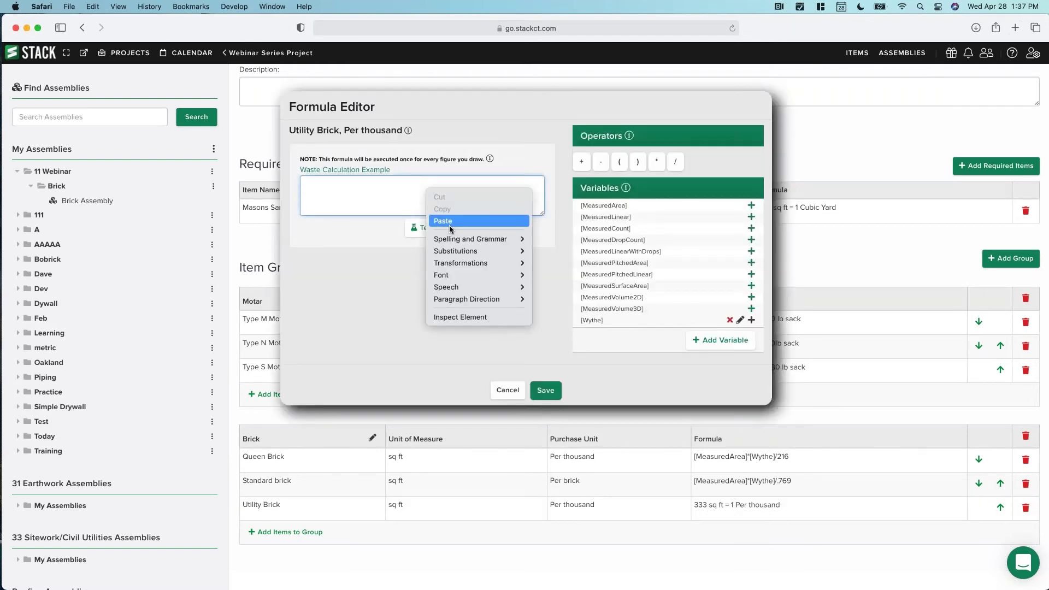
{"action": "left_click", "coordinate": [452, 221]}
{"action": "key", "text": "BackSpace"}
{"action": "key", "text": "BackSpace"}
{"action": "key", "text": "BackSpace"}
{"action": "type", "text": "333"}
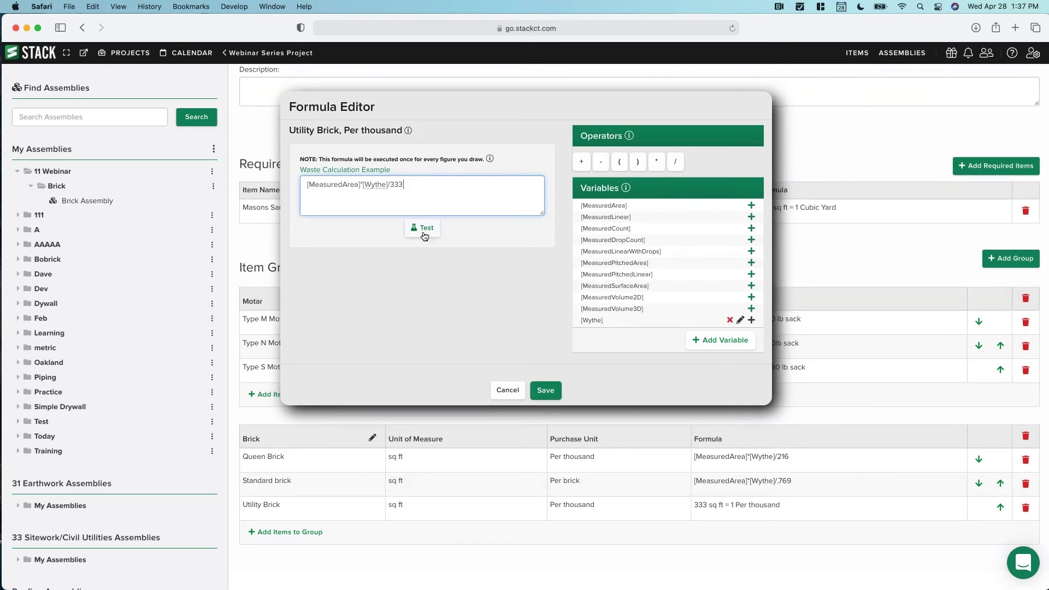
{"action": "left_click", "coordinate": [546, 391]}
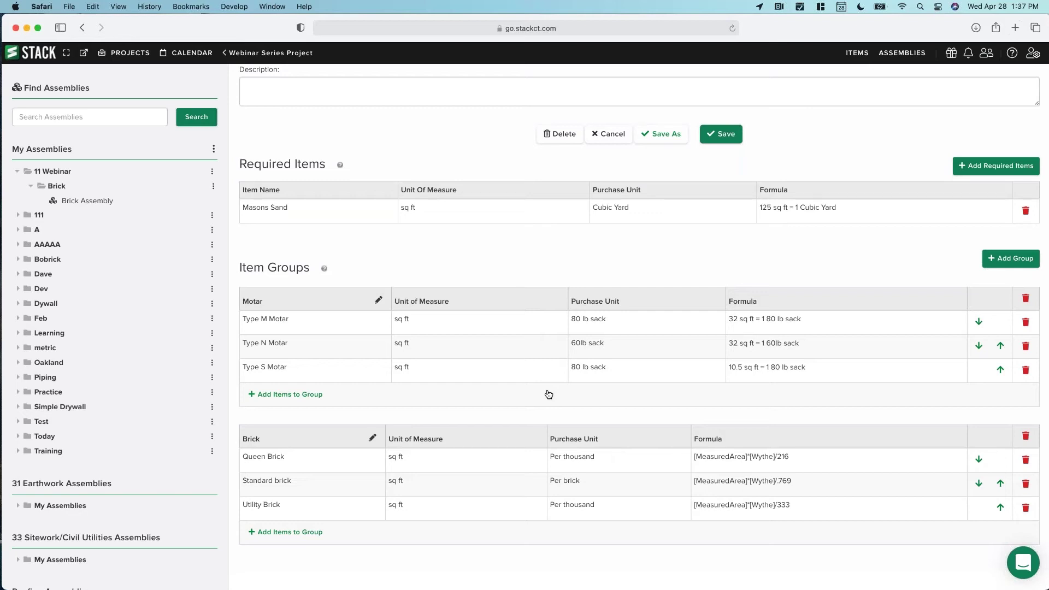
Save Brick Assembly and return to the Webinar Series Project.
{"action": "scroll", "coordinate": [745, 158], "scroll_direction": "up", "scroll_amount": 1}
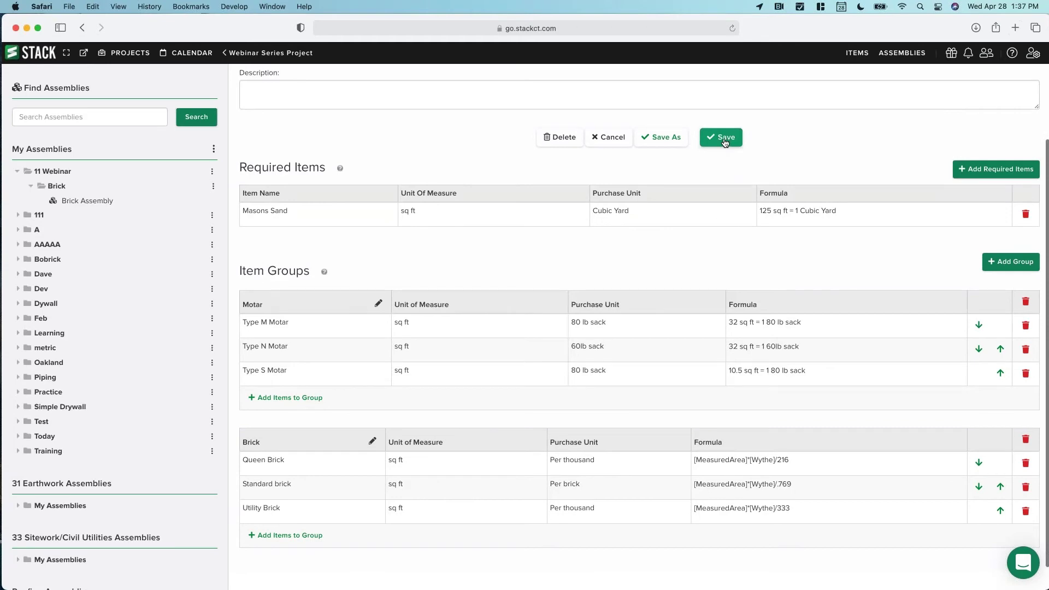
{"action": "left_click", "coordinate": [725, 139]}
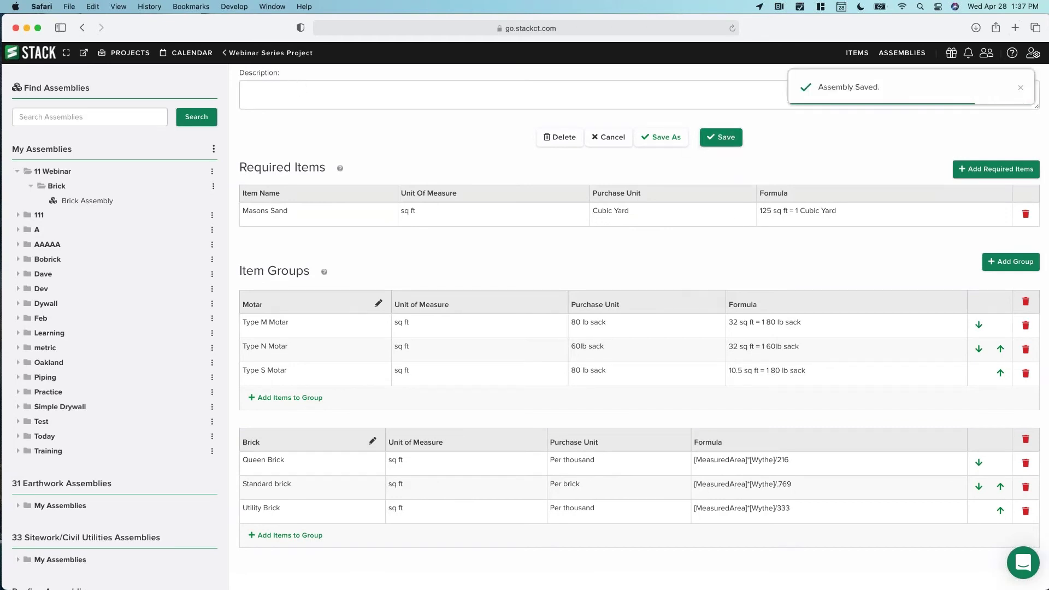
{"action": "left_click", "coordinate": [268, 53]}
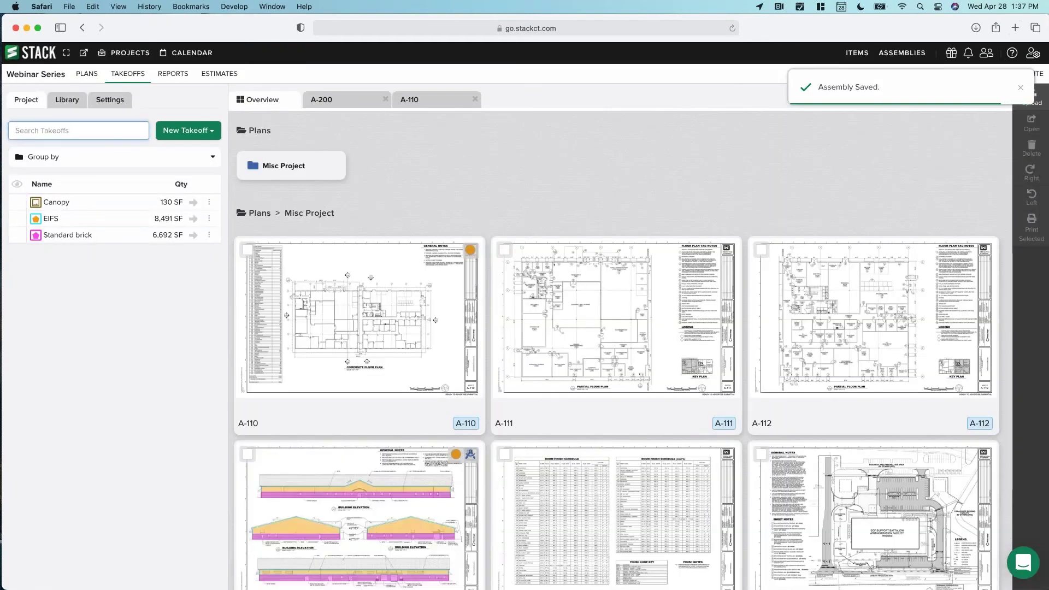
Open the Standard brick takeoff and remove Brick Assembly from its items and assemblies.
{"action": "left_click", "coordinate": [65, 234]}
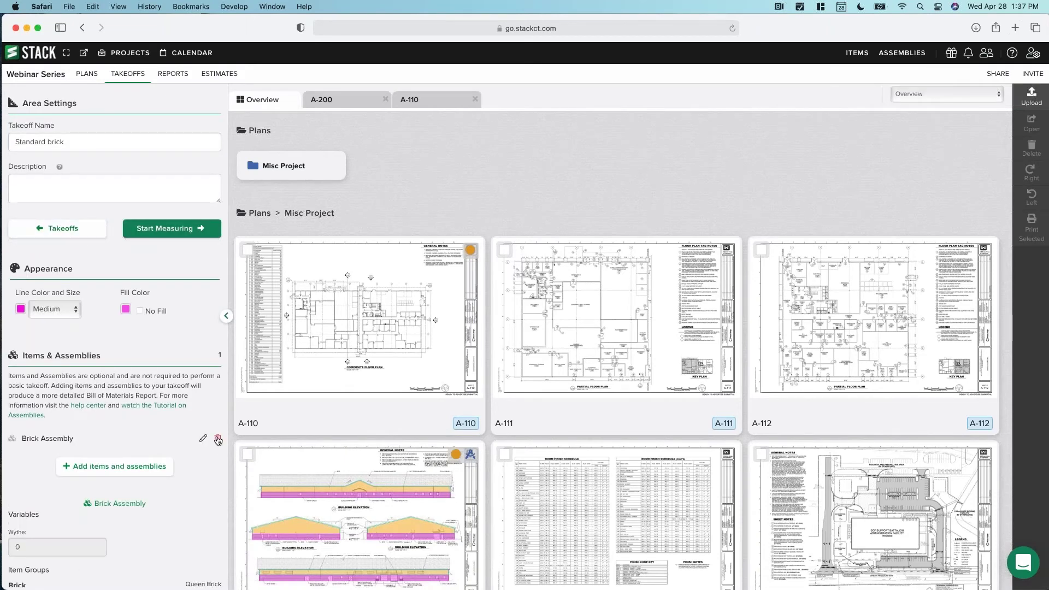
{"action": "left_click", "coordinate": [218, 438]}
{"action": "left_click", "coordinate": [145, 502]}
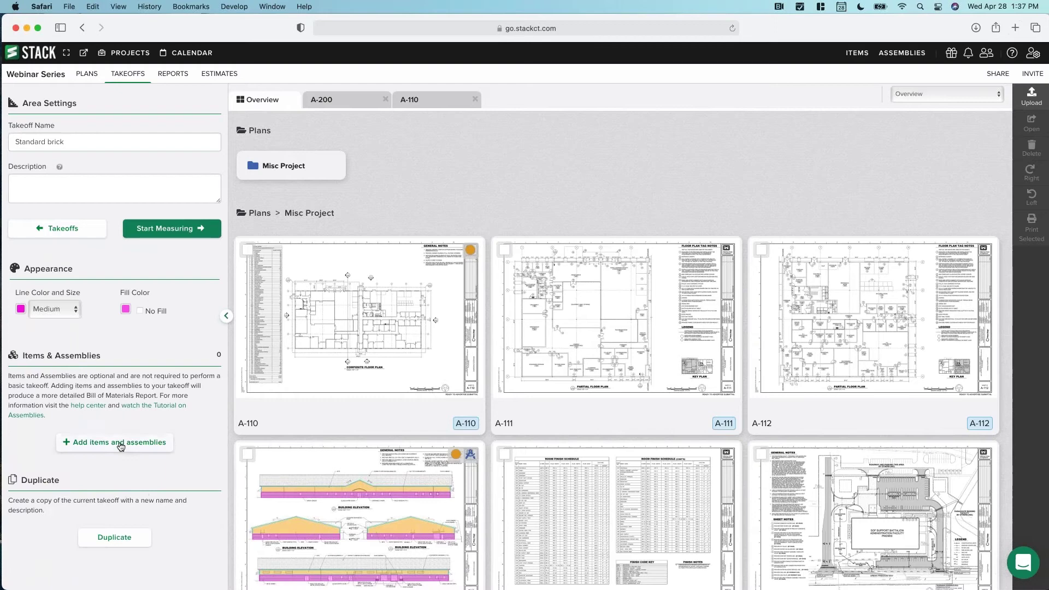
Add Brick Assembly from the Brick folder of 11 Webinar to the Standard brick takeoff.
{"action": "left_click", "coordinate": [117, 444]}
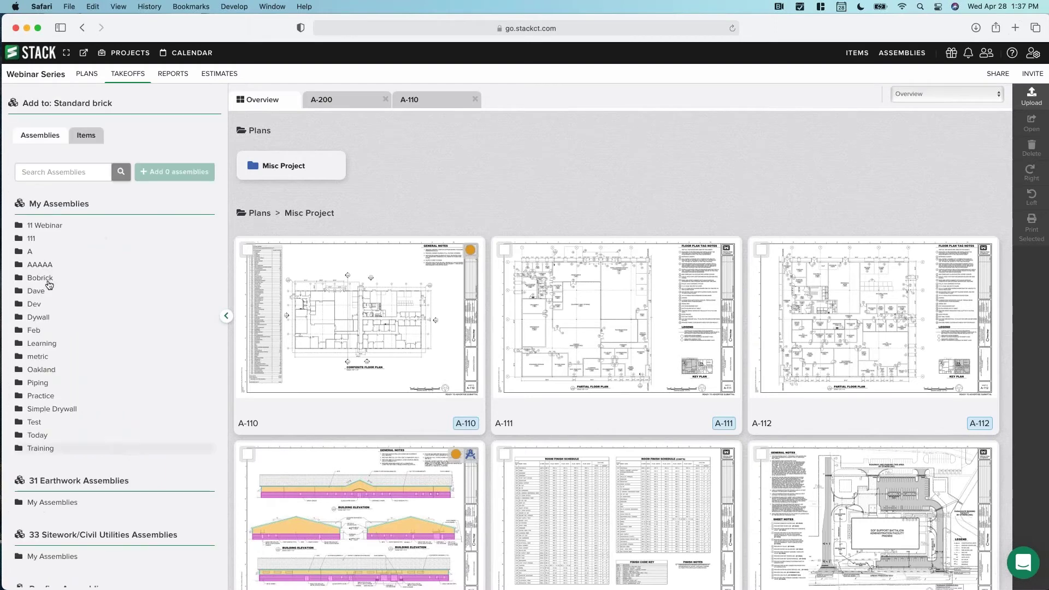
{"action": "left_click", "coordinate": [42, 225]}
{"action": "left_click", "coordinate": [42, 241]}
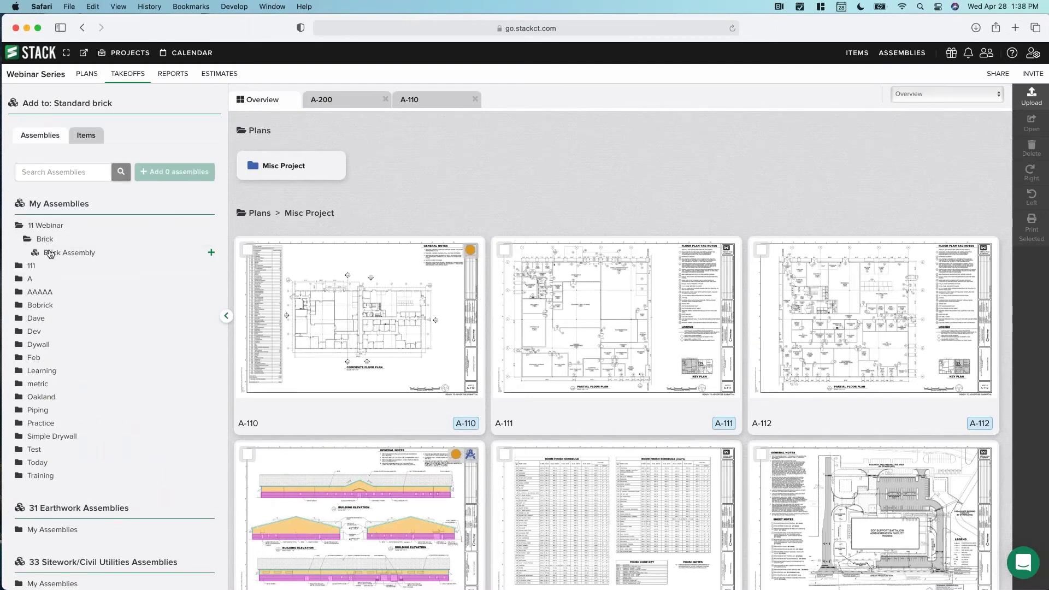
{"action": "left_click", "coordinate": [58, 253]}
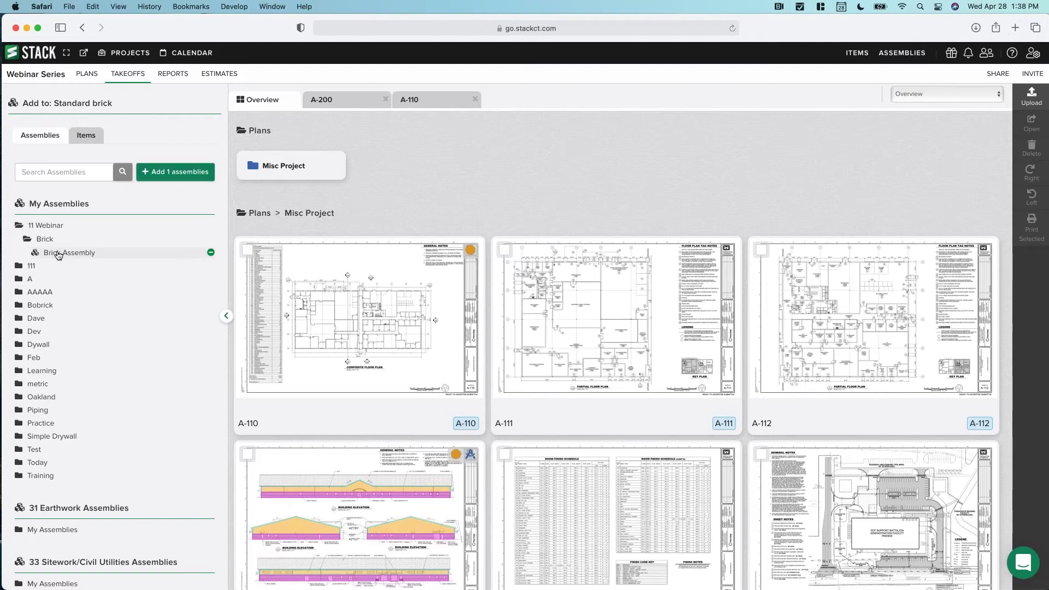
{"action": "left_click", "coordinate": [168, 174]}
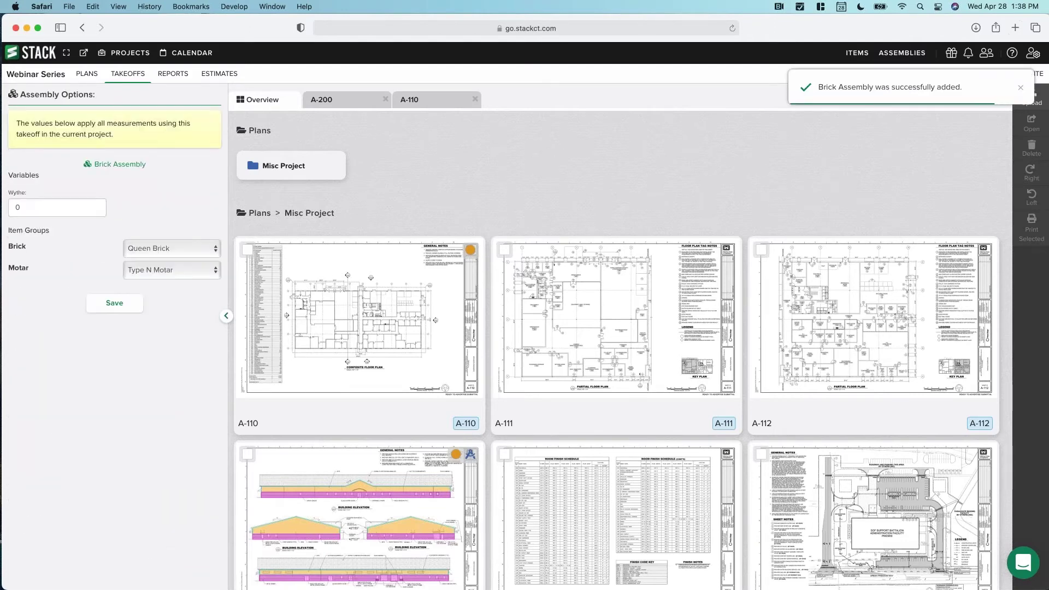
Set the assembly's Wythe to 2, keep Queen Brick and Type N Motar as the item group choices, and save the options.
{"action": "left_click_drag", "start_coordinate": [35, 208], "coordinate": [2, 208]}
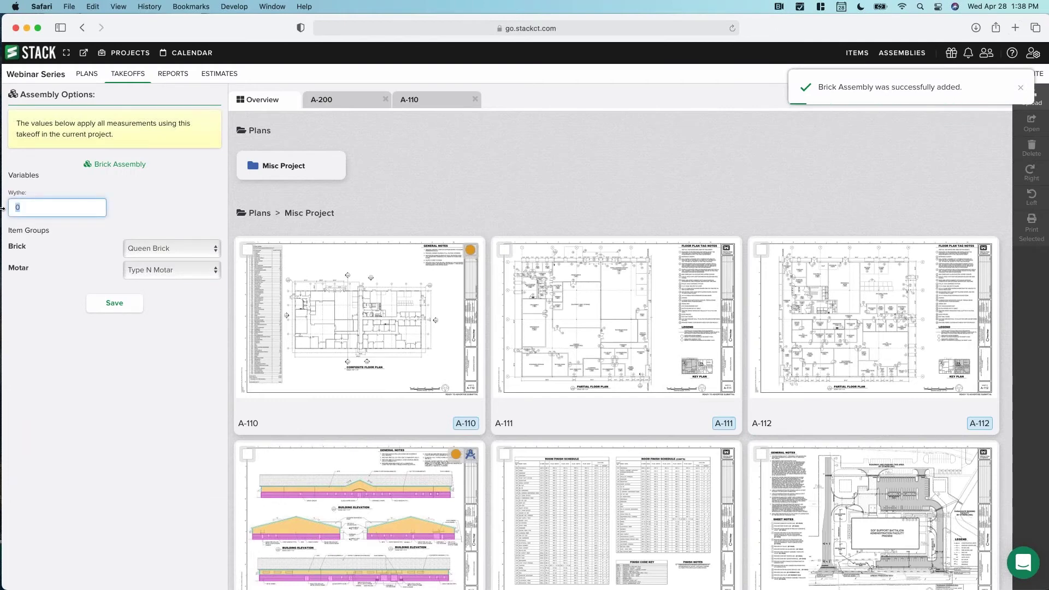
{"action": "type", "text": "2"}
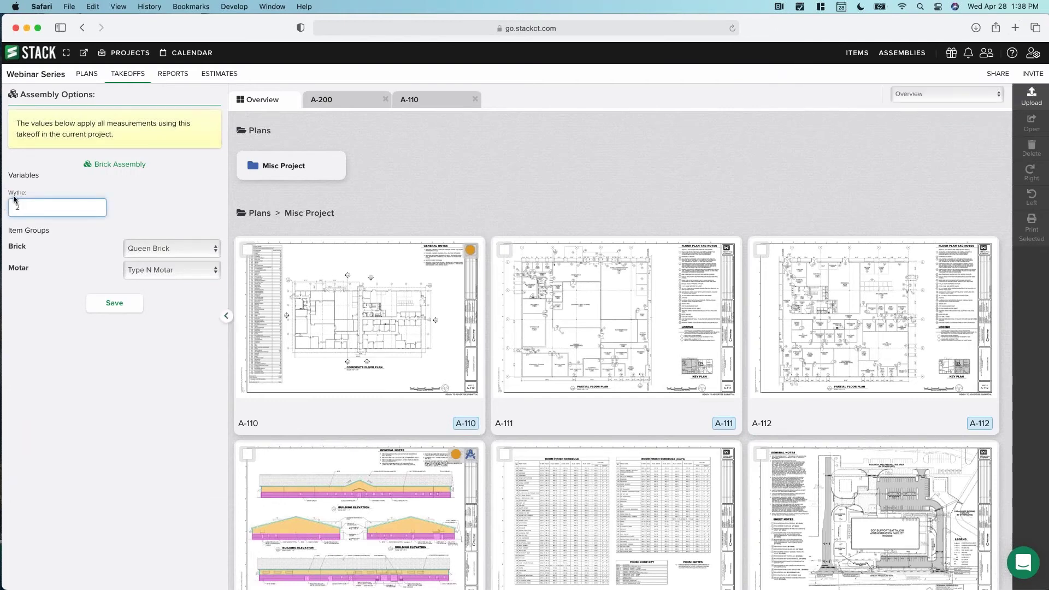
{"action": "mouse_move", "coordinate": [277, 518]}
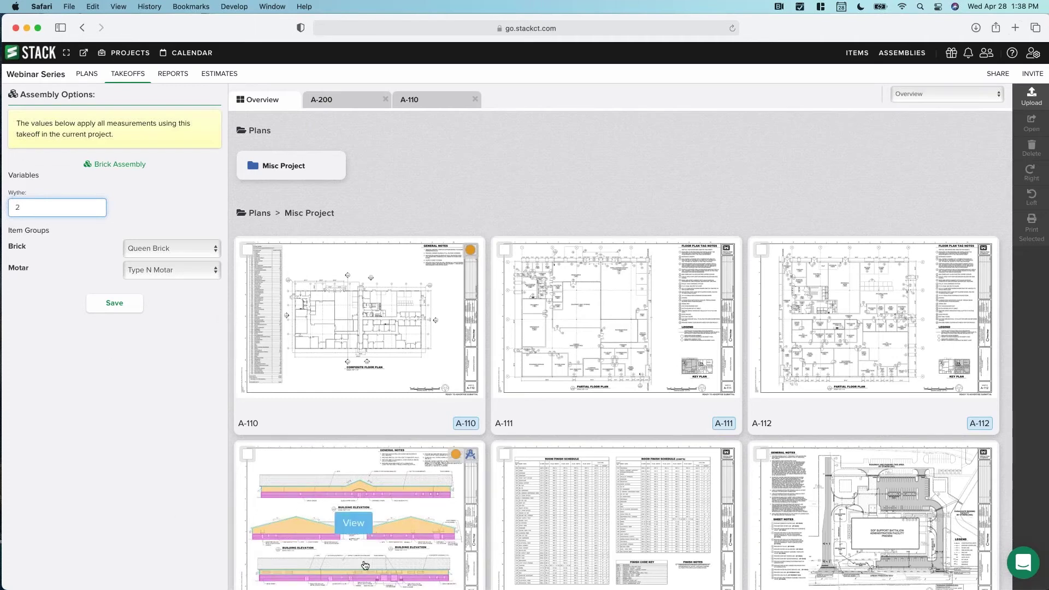
{"action": "left_click", "coordinate": [167, 248]}
{"action": "left_click", "coordinate": [167, 251]}
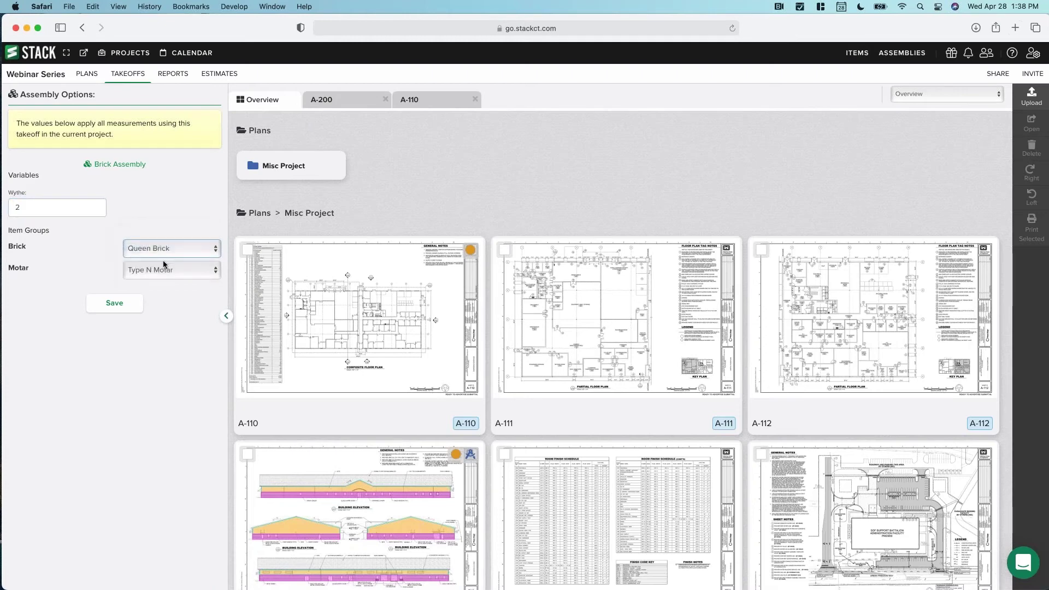
{"action": "left_click", "coordinate": [165, 269]}
{"action": "left_click", "coordinate": [169, 267]}
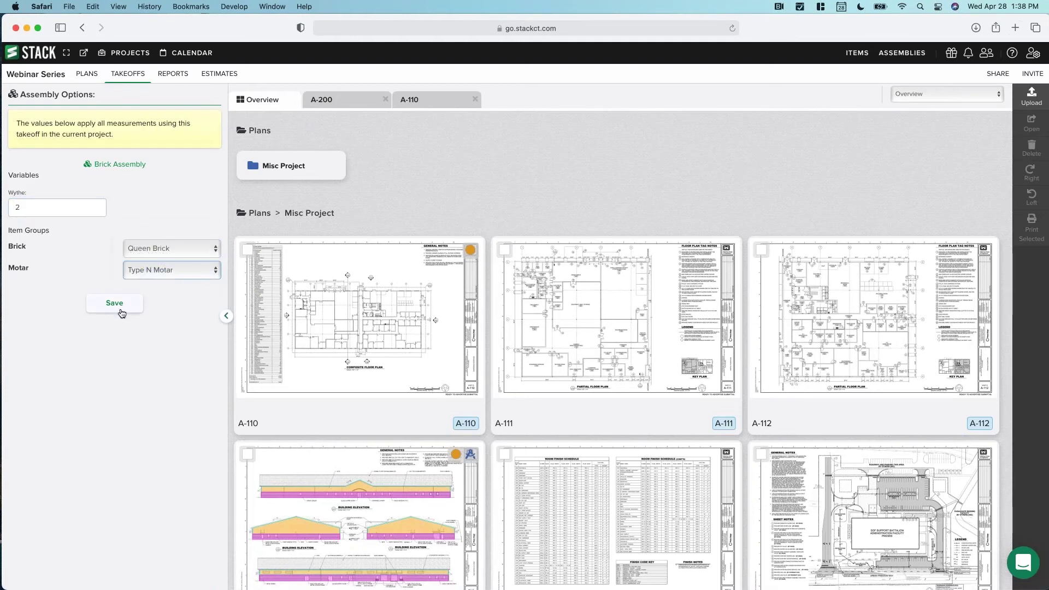
{"action": "left_click", "coordinate": [120, 305]}
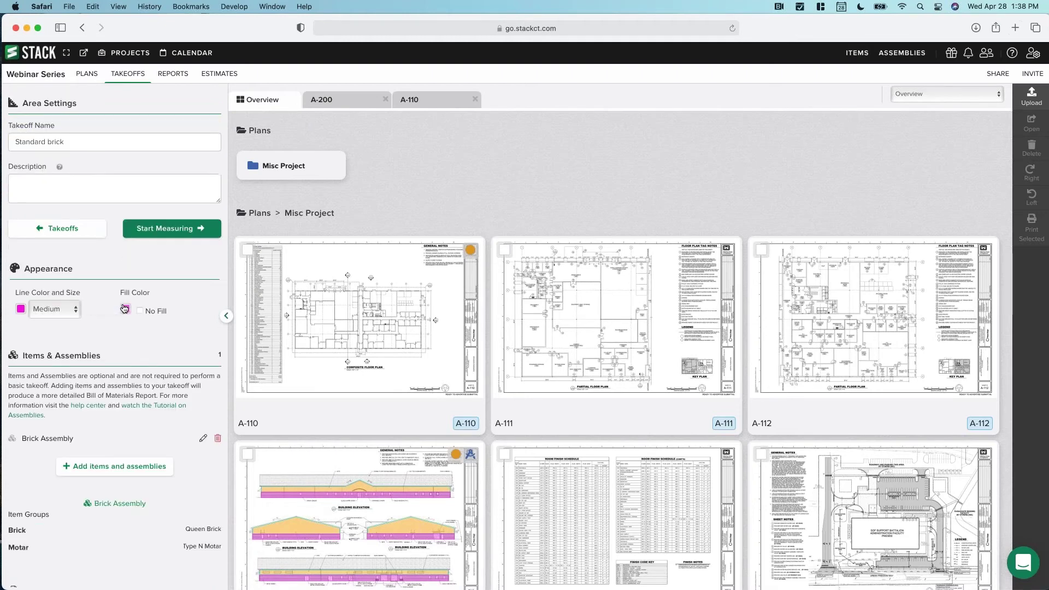
Check the Item Cost By Takeoff report for the Standard brick takeoff and return to the takeoffs.
{"action": "left_click", "coordinate": [171, 77]}
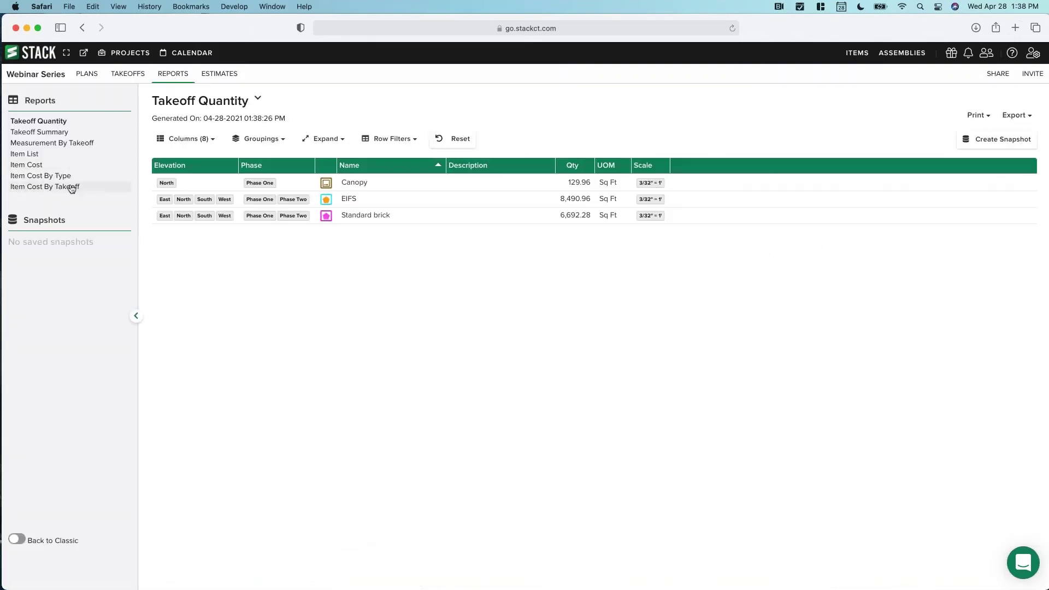
{"action": "left_click", "coordinate": [71, 187]}
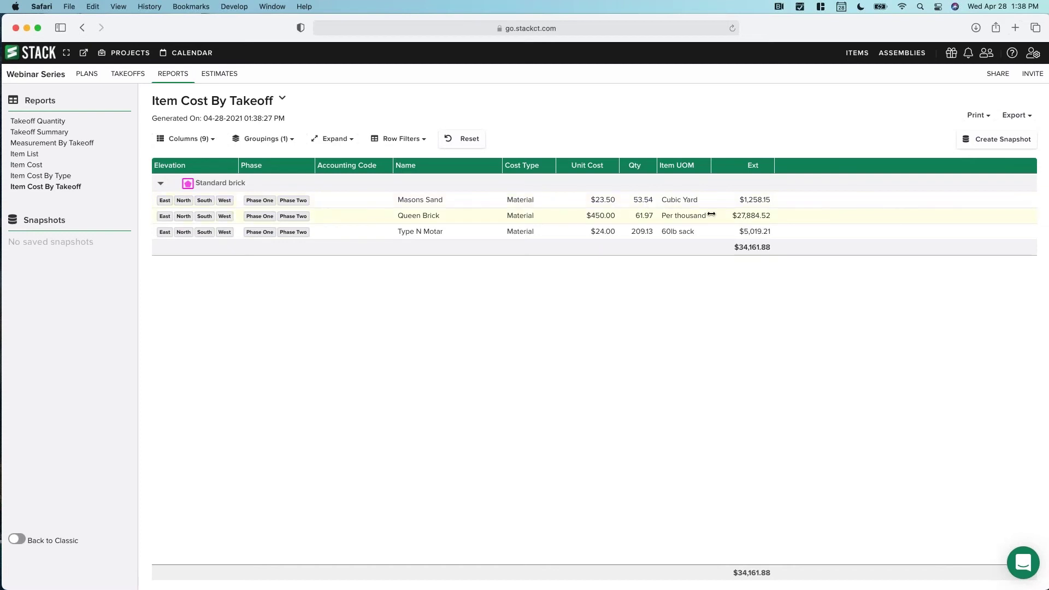
{"action": "left_click", "coordinate": [133, 76]}
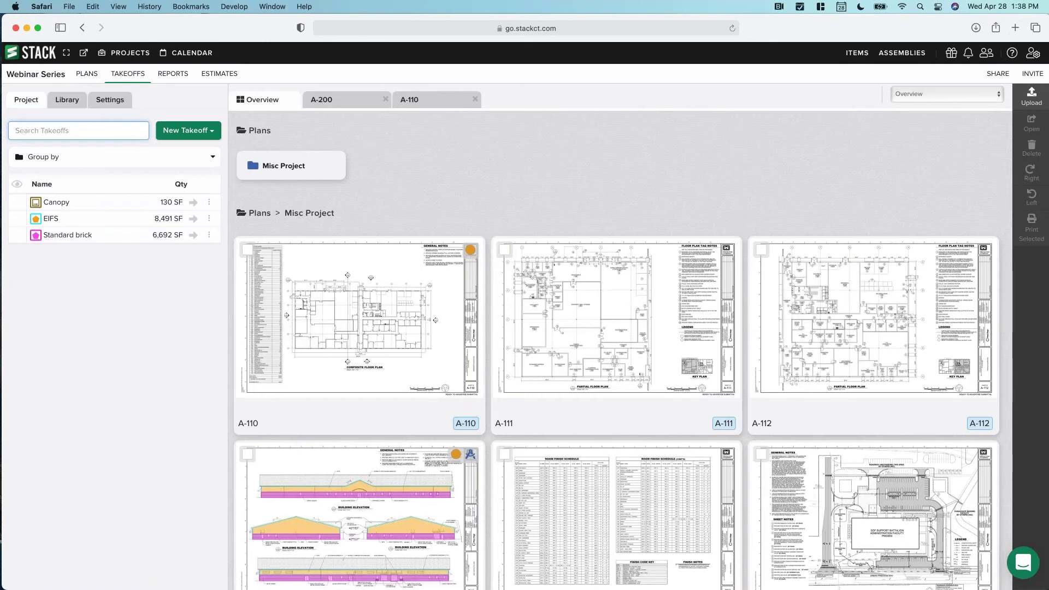
Open Brick Assembly for editing from the Brick folder of 11 Webinar in the assemblies library.
{"action": "left_click", "coordinate": [902, 54]}
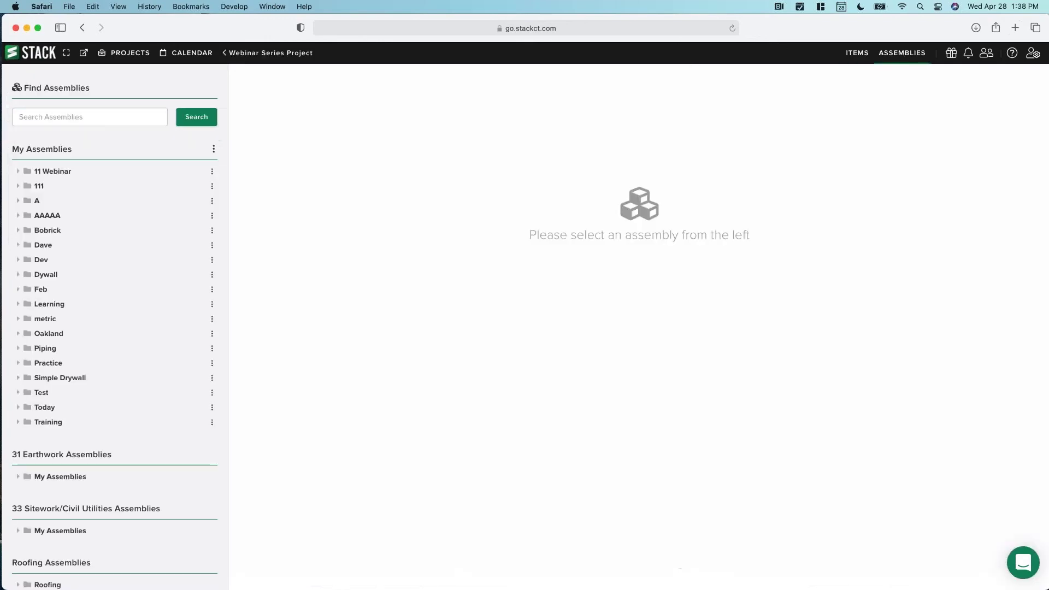
{"action": "left_click", "coordinate": [17, 172]}
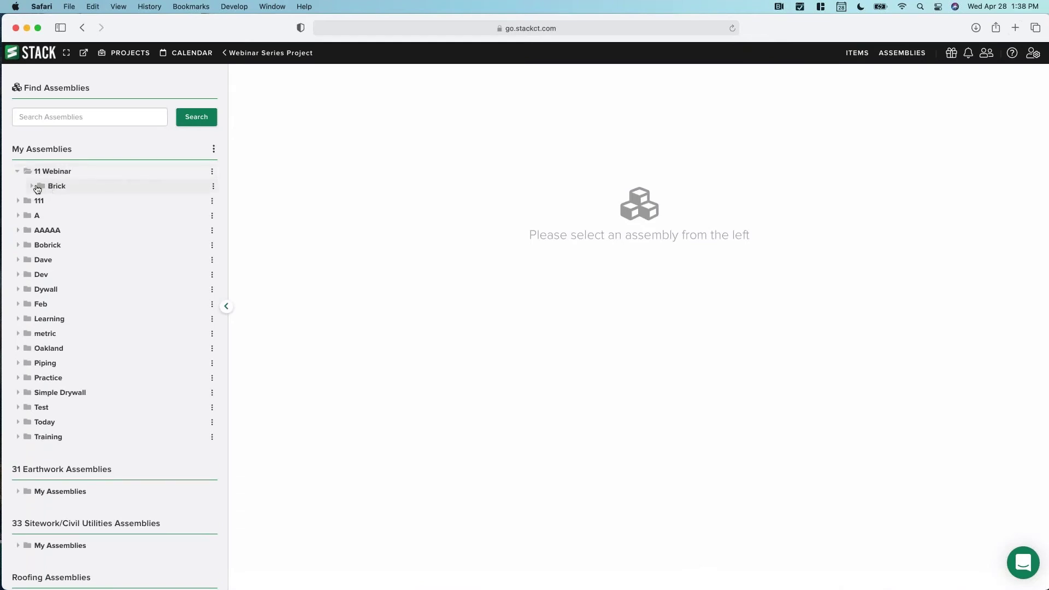
{"action": "left_click", "coordinate": [37, 188]}
{"action": "left_click", "coordinate": [77, 201]}
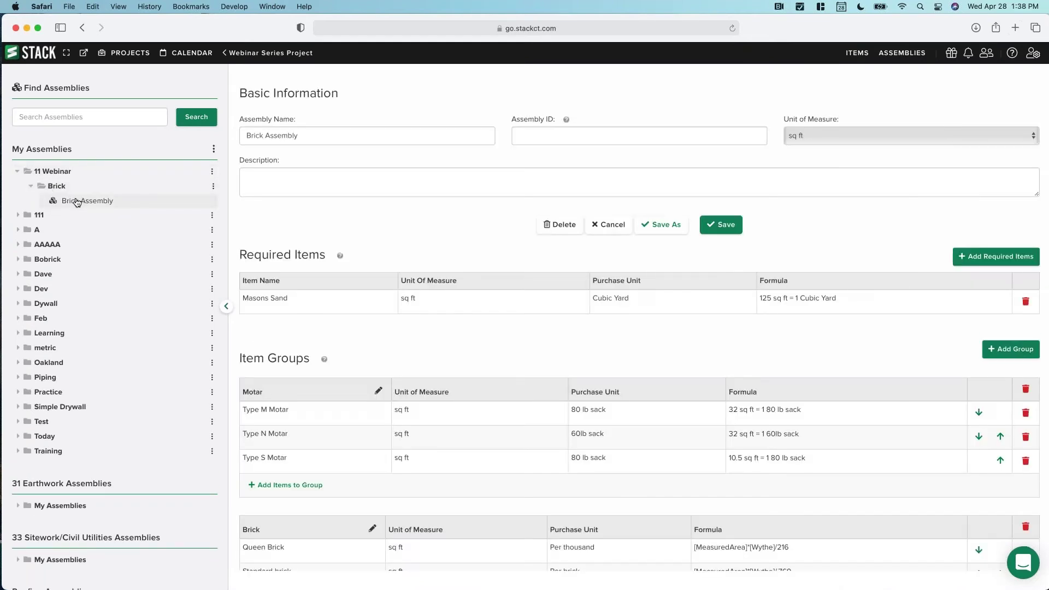
Examine Queen Brick's formula and the available variables in the Formula Editor, then close the editor by saving.
{"action": "scroll", "coordinate": [393, 317], "scroll_direction": "down", "scroll_amount": 3}
{"action": "scroll", "coordinate": [584, 431], "scroll_direction": "down", "scroll_amount": 2}
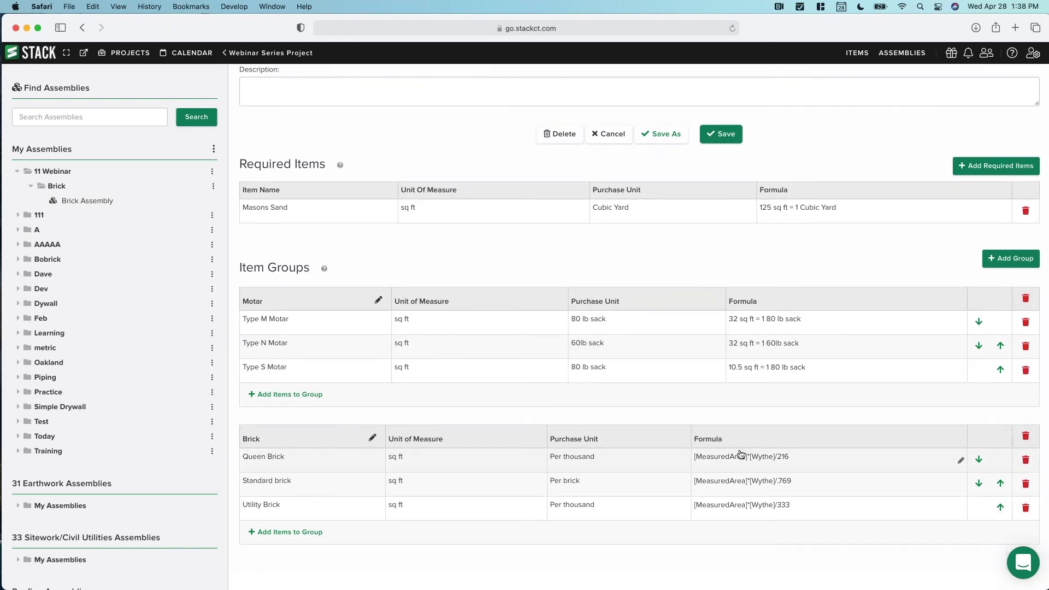
{"action": "left_click", "coordinate": [777, 463]}
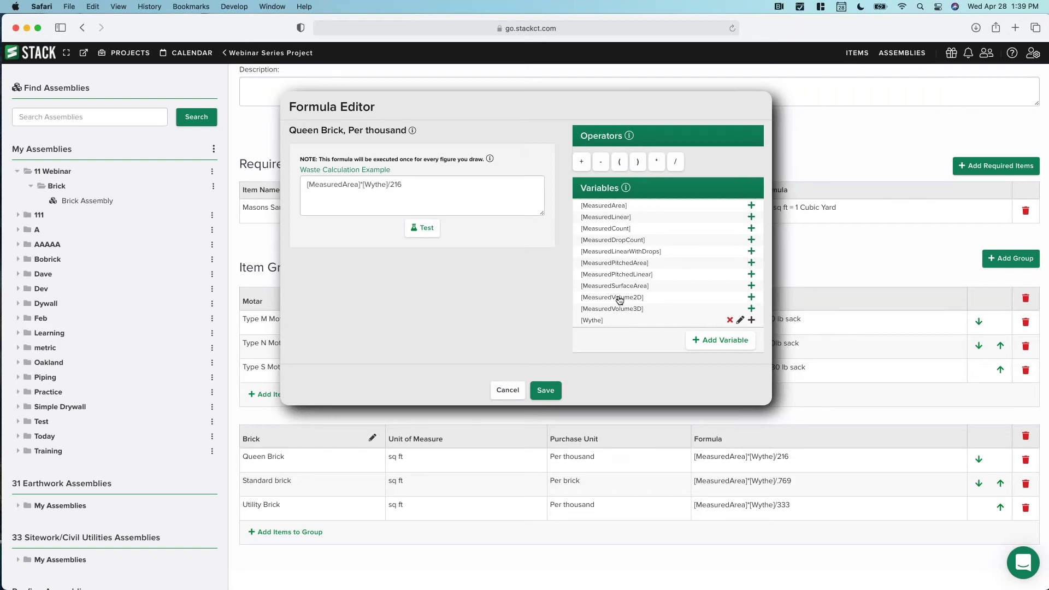
{"action": "left_click_drag", "start_coordinate": [424, 183], "coordinate": [301, 179]}
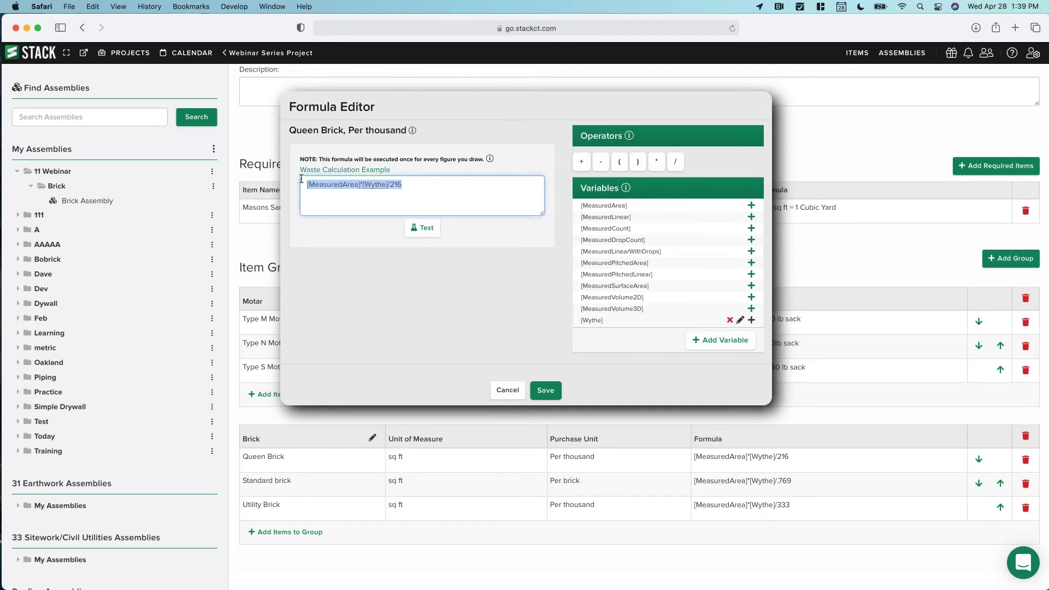
{"action": "left_click", "coordinate": [399, 186]}
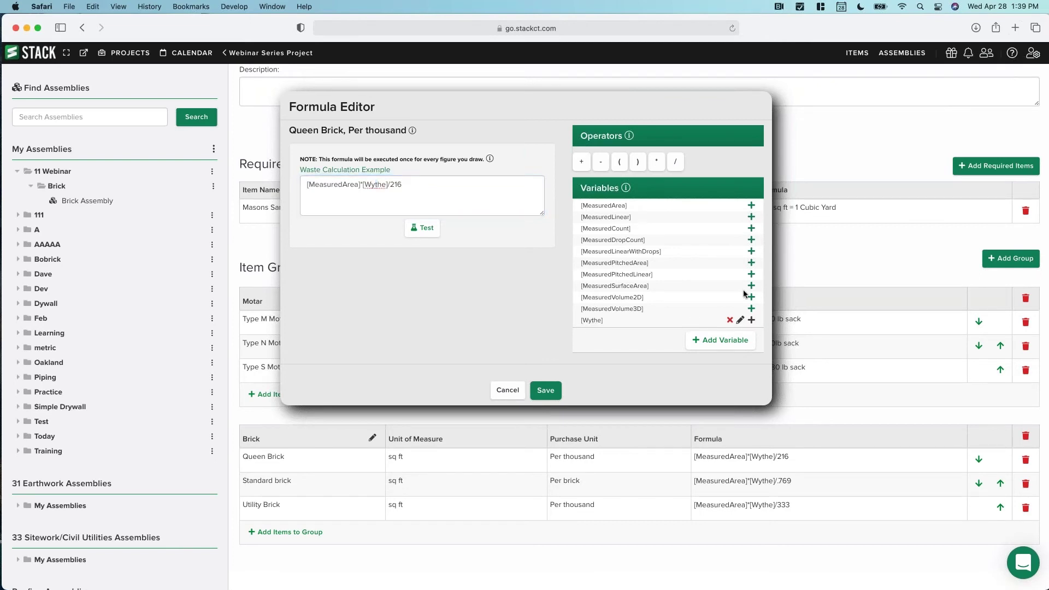
{"action": "left_click", "coordinate": [538, 391]}
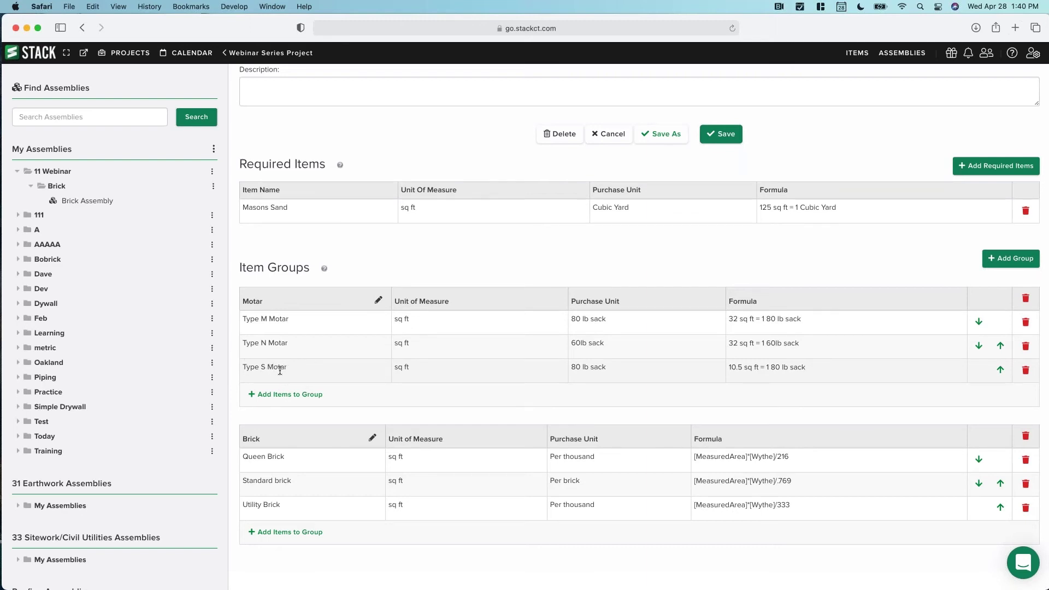
Move Type S Motar to the first position in the Motar item group and save Brick Assembly.
{"action": "scroll", "coordinate": [280, 371], "scroll_direction": "up", "scroll_amount": 1}
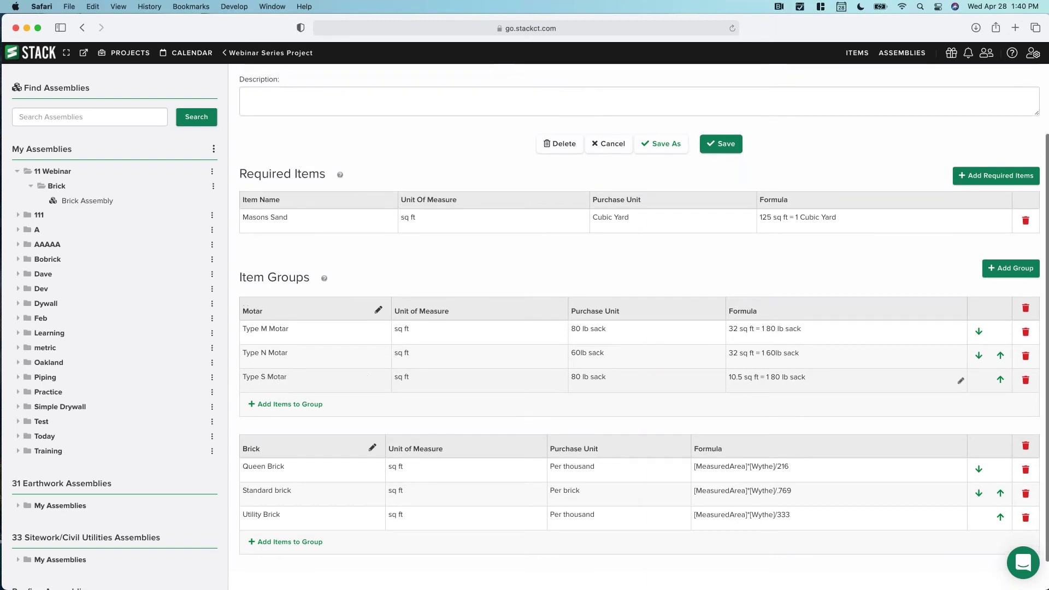
{"action": "left_click", "coordinate": [1000, 379]}
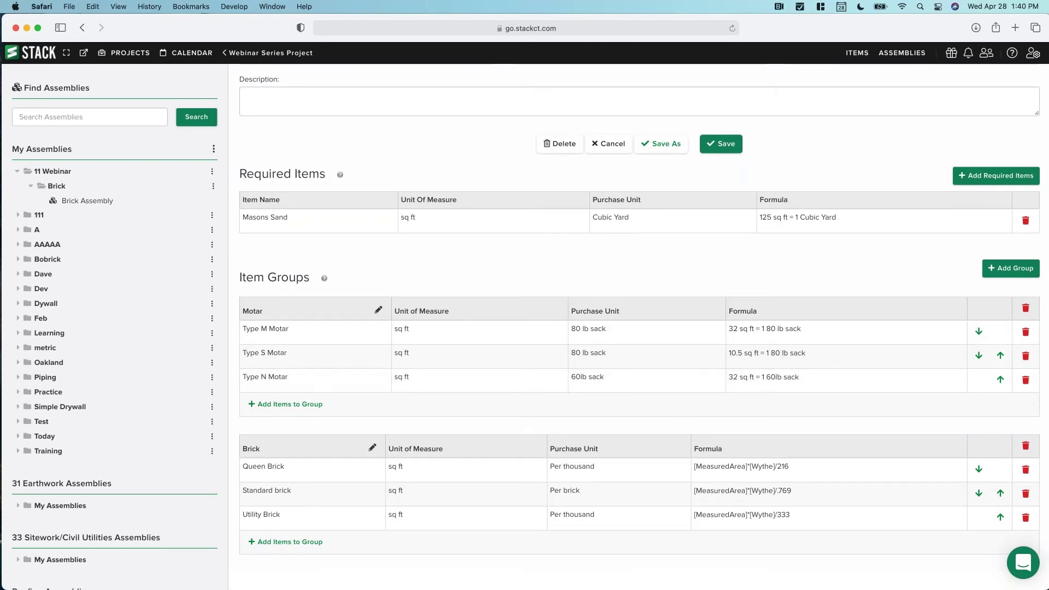
{"action": "left_click", "coordinate": [1000, 356]}
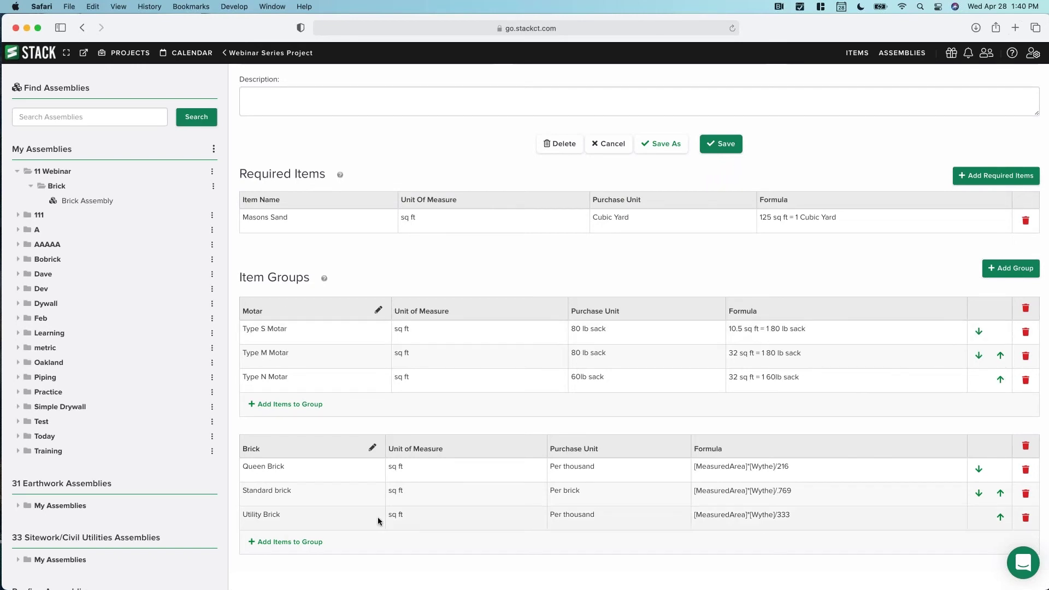
{"action": "scroll", "coordinate": [361, 492], "scroll_direction": "down", "scroll_amount": 1}
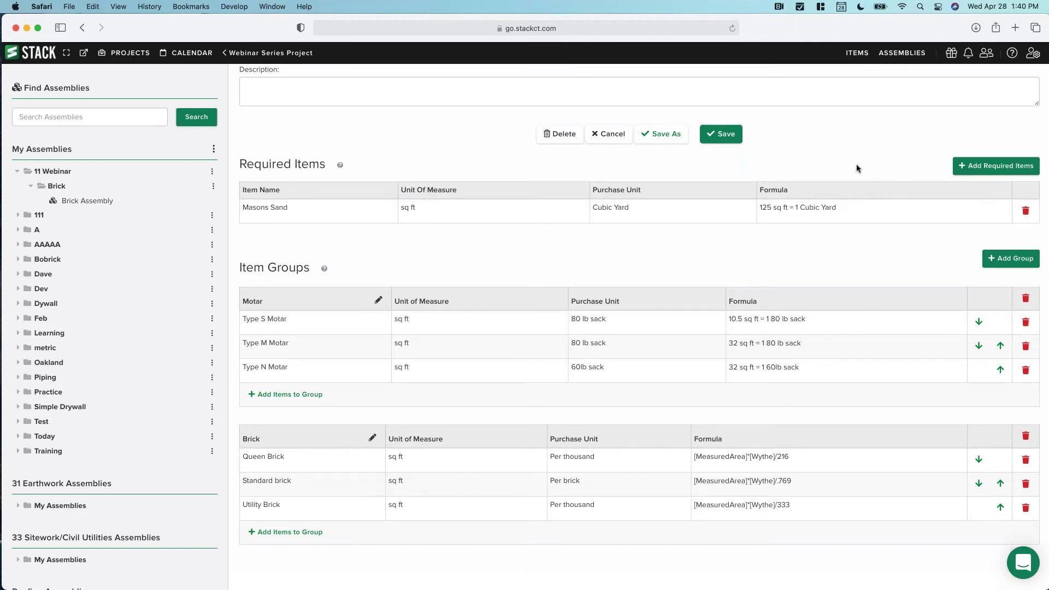
{"action": "left_click", "coordinate": [722, 136]}
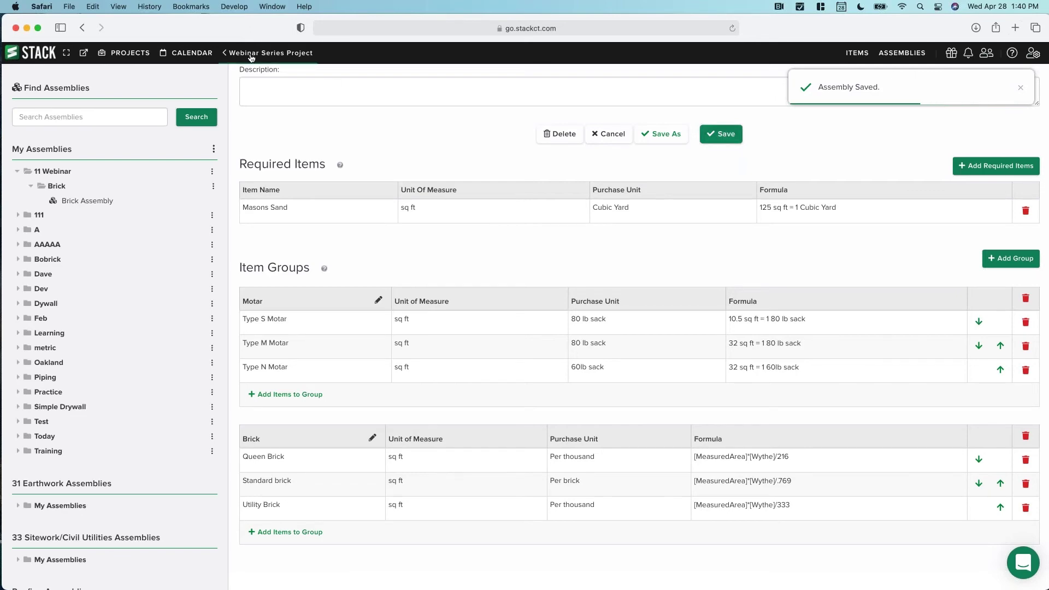
Return to the Webinar Series Project and review the Wythe, Brick and Motar options of Brick Assembly on the Standard brick takeoff.
{"action": "left_click", "coordinate": [271, 53]}
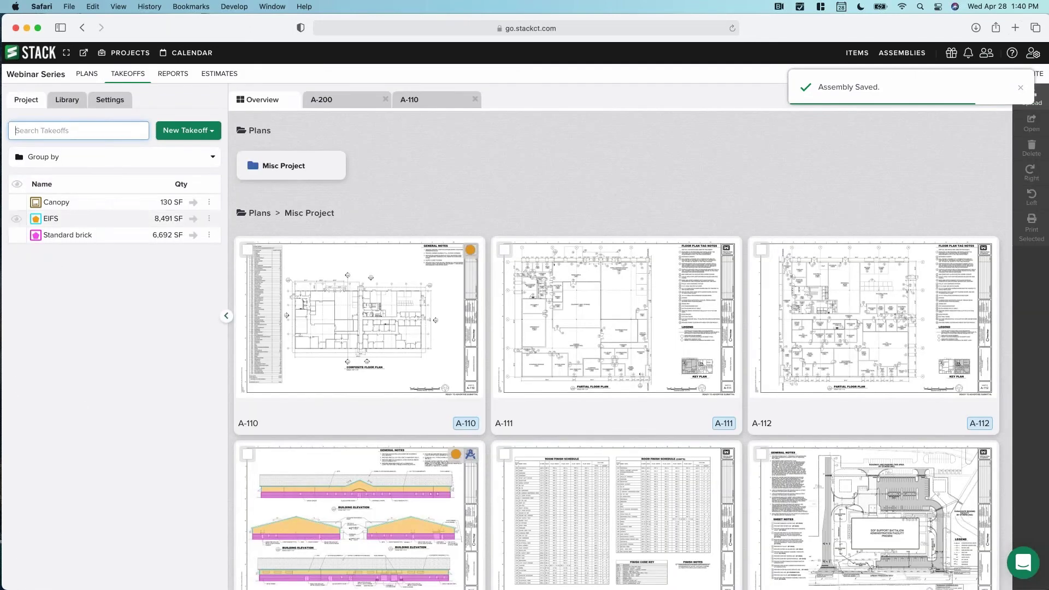
{"action": "left_click", "coordinate": [62, 236]}
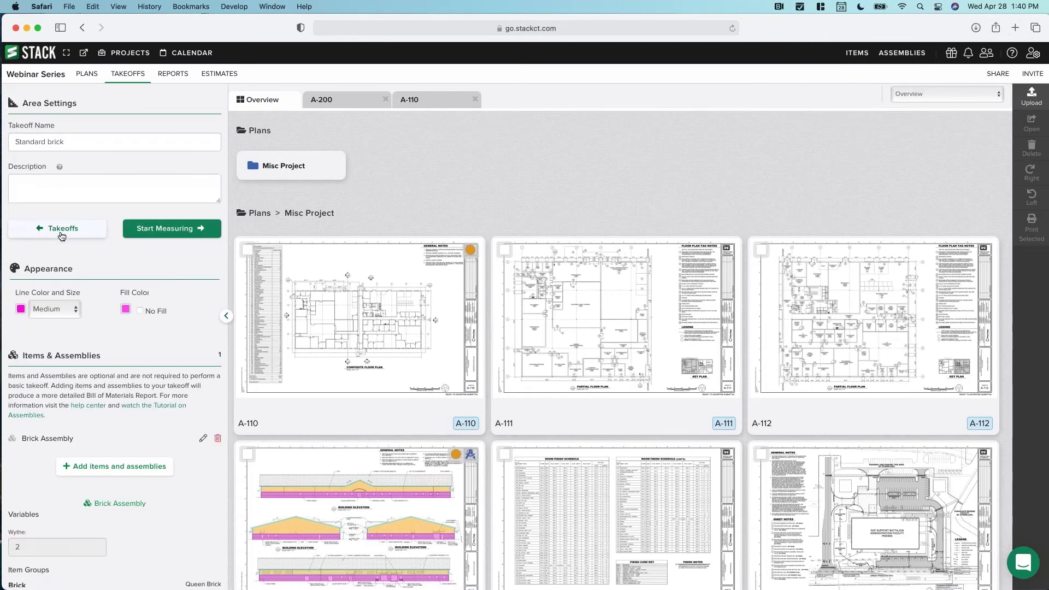
{"action": "left_click", "coordinate": [203, 440]}
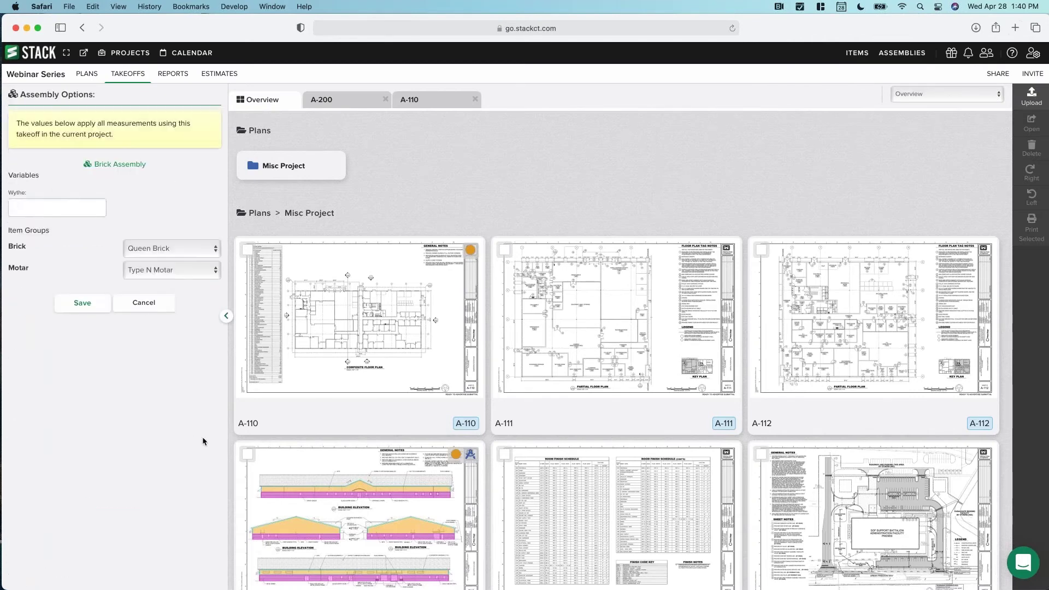
{"action": "left_click", "coordinate": [35, 208]}
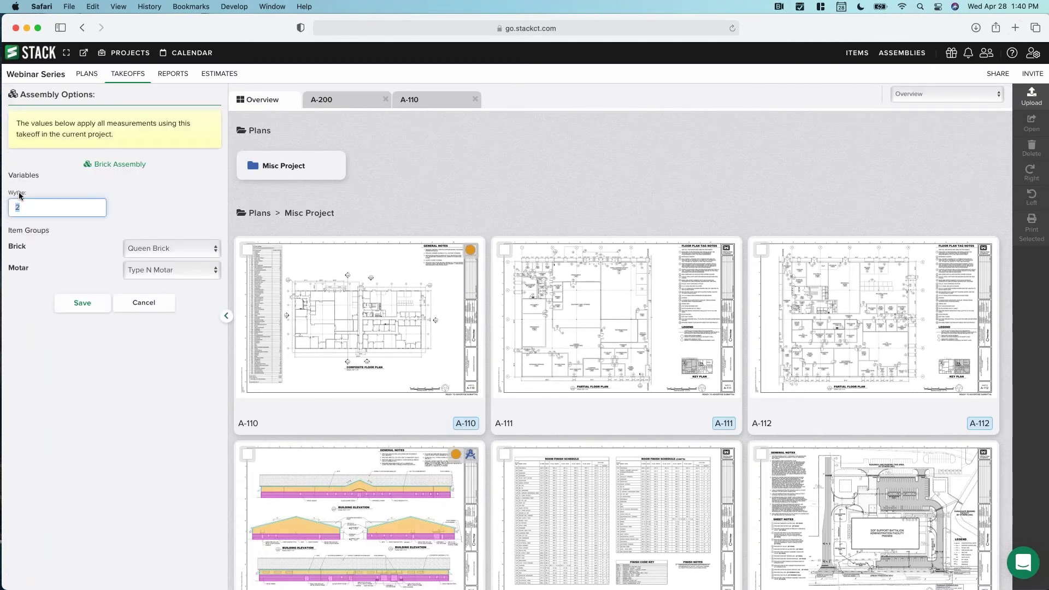
{"action": "double_click", "coordinate": [20, 206]}
{"action": "left_click", "coordinate": [153, 250]}
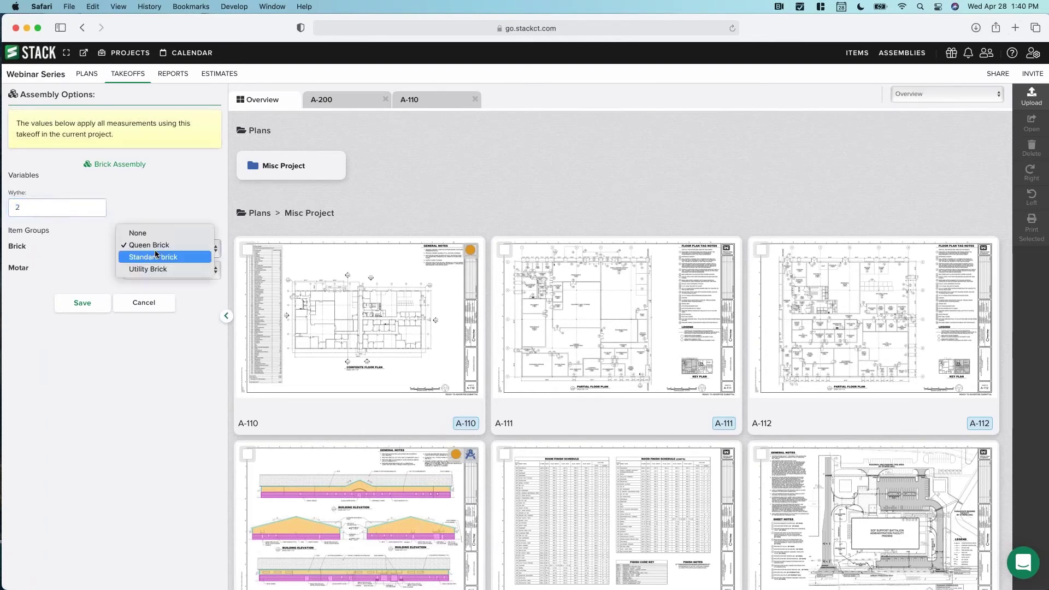
{"action": "left_click", "coordinate": [157, 244]}
{"action": "left_click", "coordinate": [157, 269]}
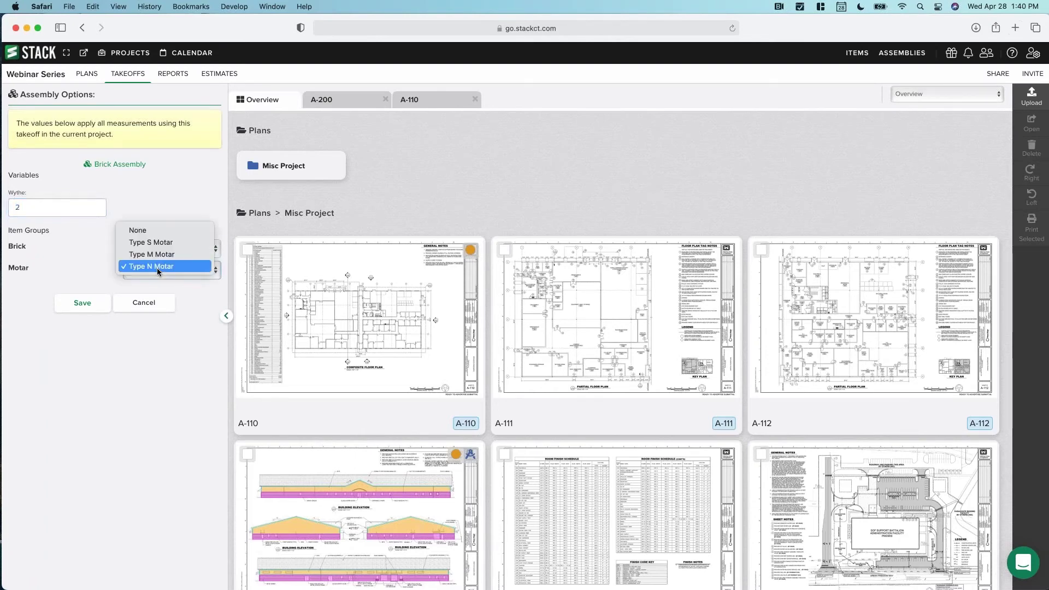
{"action": "left_click", "coordinate": [157, 268]}
{"action": "left_click", "coordinate": [86, 303]}
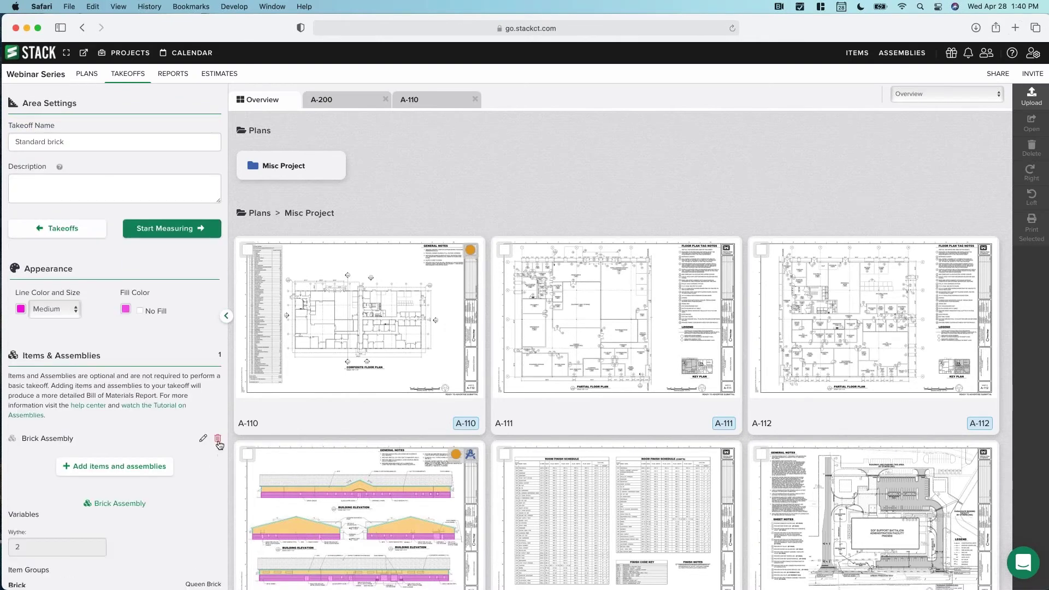
Remove Brick Assembly from the Standard brick takeoff and bring up the assembly list for adding a replacement.
{"action": "left_click", "coordinate": [218, 438]}
{"action": "left_click", "coordinate": [137, 501]}
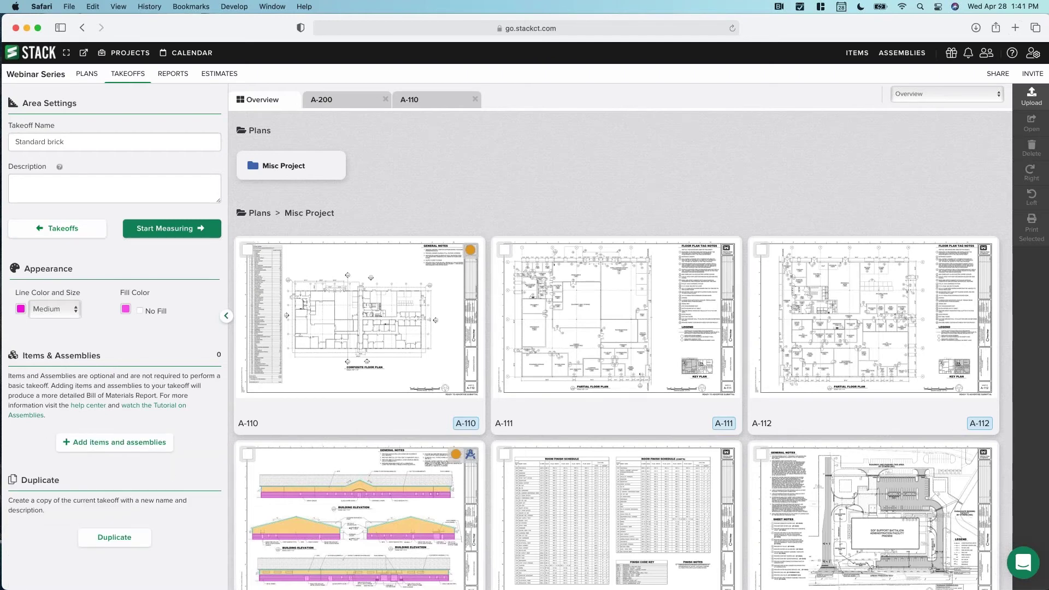
{"action": "left_click", "coordinate": [100, 445]}
Expand STACK Assemblies through 04 00 00 - Masonry and 04 21 00 - Brick Masonry to Brick Masonry - Elevation View.
{"action": "scroll", "coordinate": [75, 302], "scroll_direction": "down", "scroll_amount": 5}
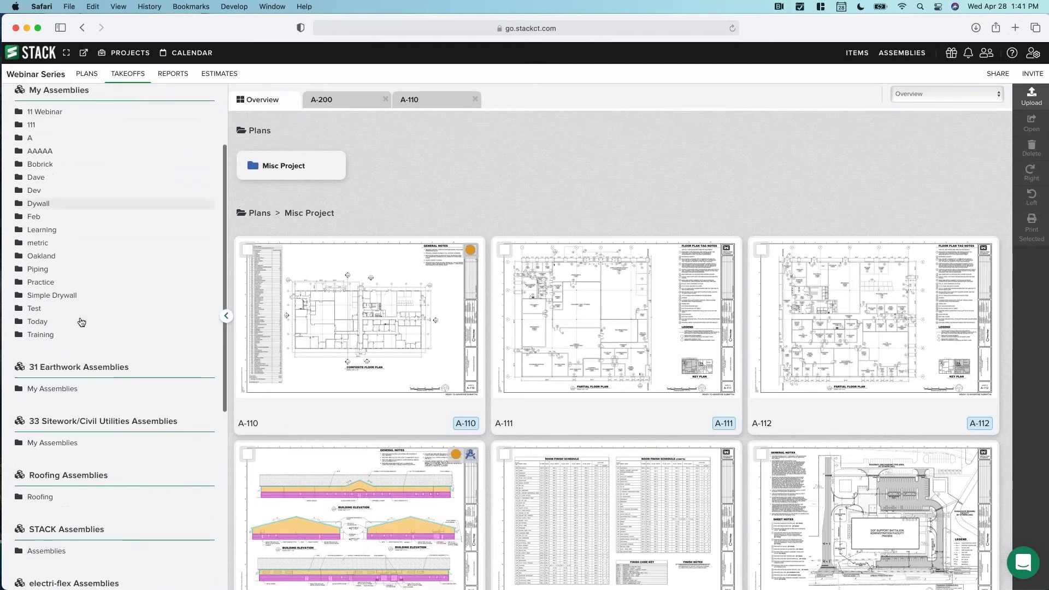
{"action": "scroll", "coordinate": [47, 347], "scroll_direction": "down", "scroll_amount": 3}
{"action": "left_click", "coordinate": [46, 348]}
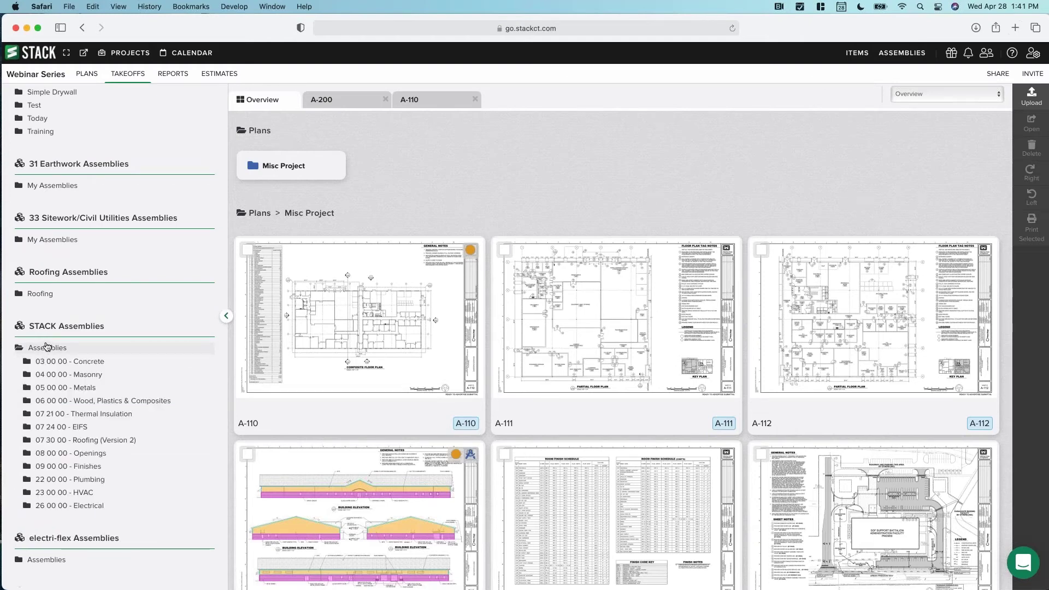
{"action": "left_click", "coordinate": [56, 375]}
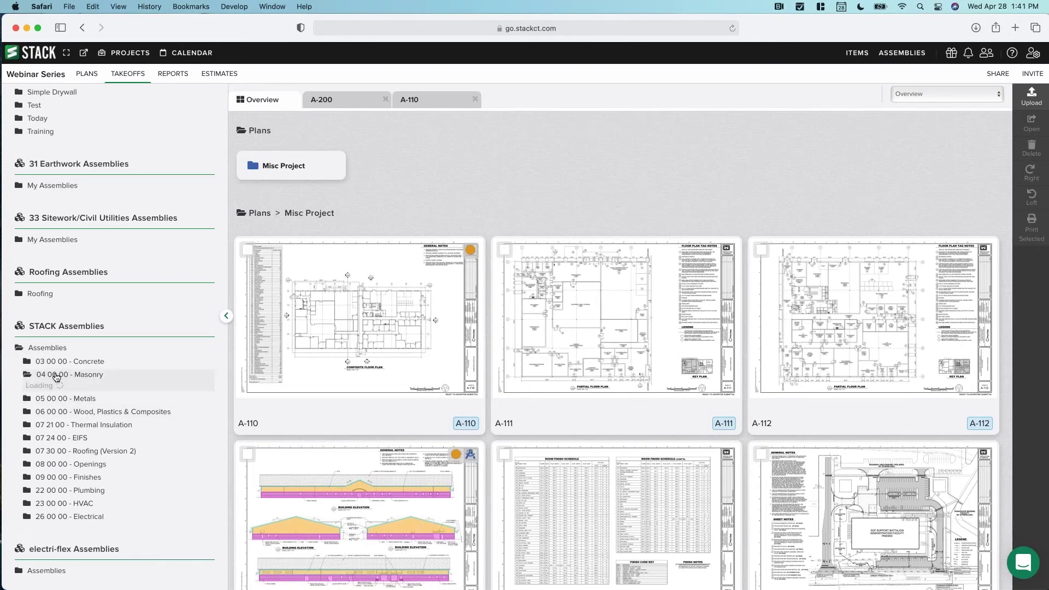
{"action": "left_click", "coordinate": [64, 403]}
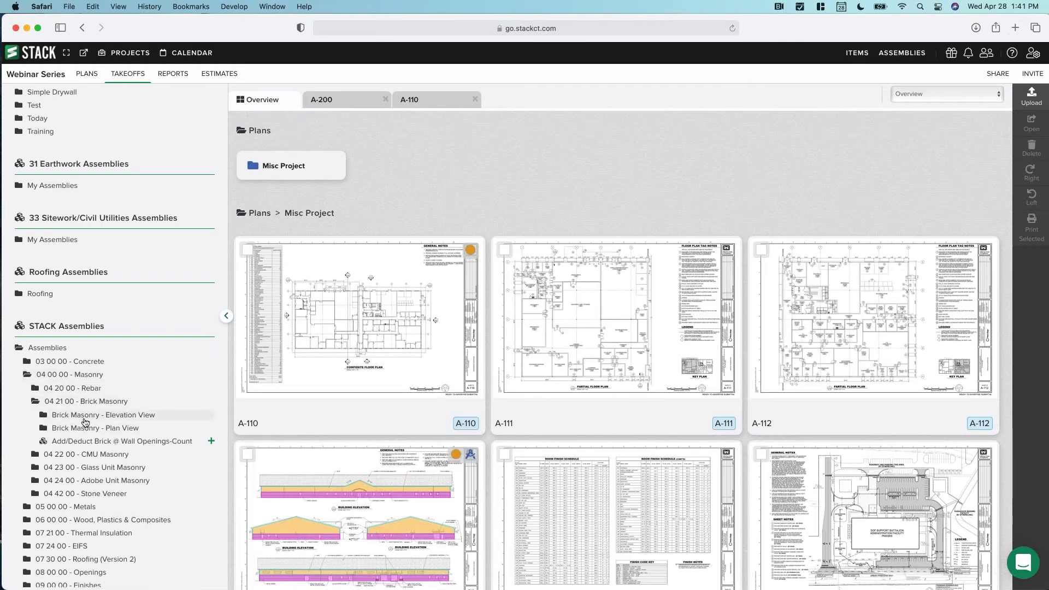
{"action": "left_click", "coordinate": [84, 419]}
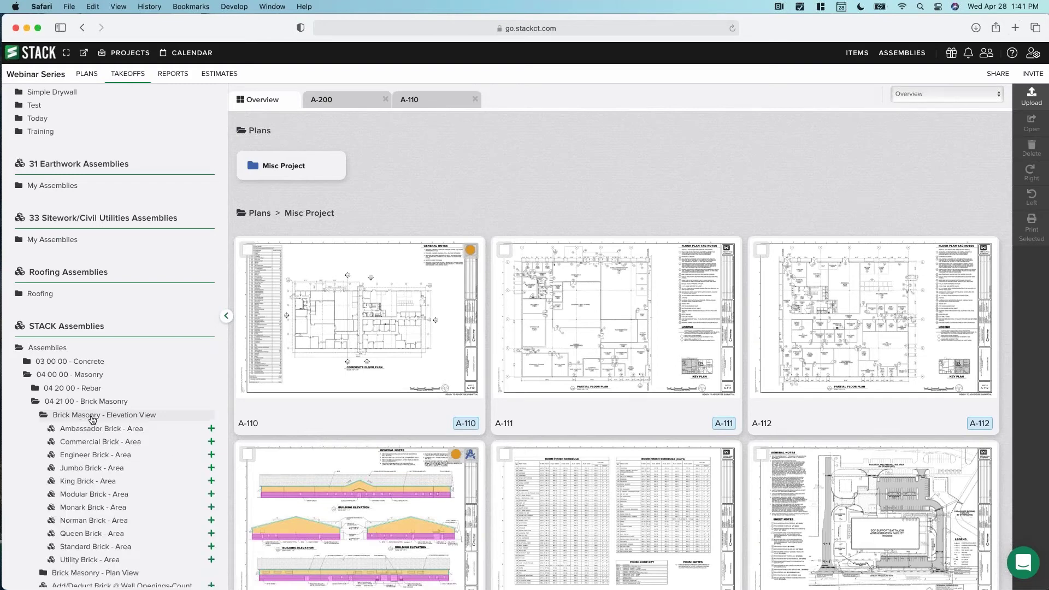
Select the Standard Brick - Area assembly and add it to the Standard brick takeoff.
{"action": "scroll", "coordinate": [109, 491], "scroll_direction": "down", "scroll_amount": 1}
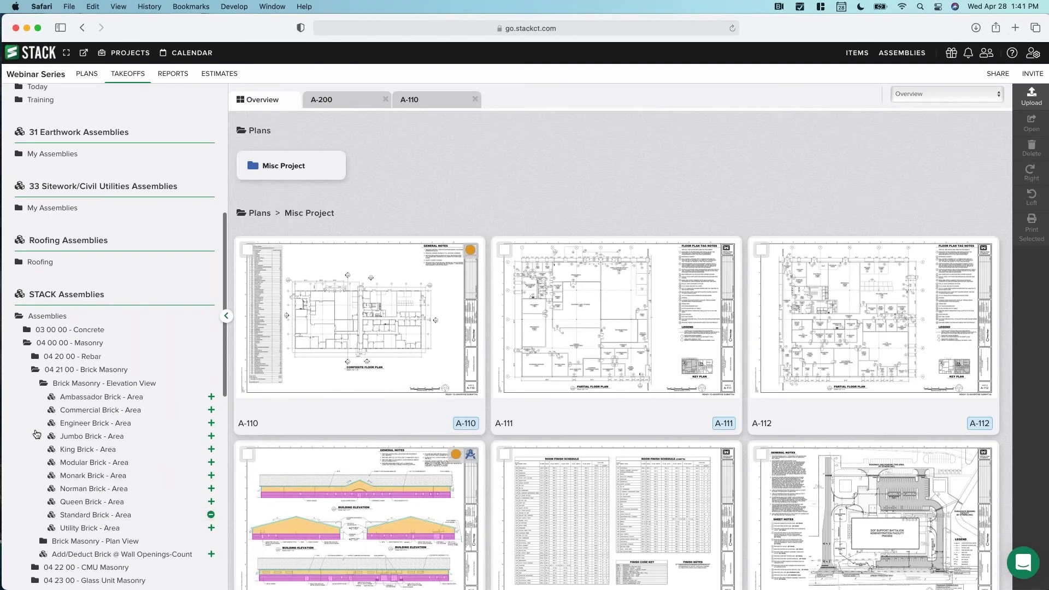
{"action": "scroll", "coordinate": [42, 477], "scroll_direction": "down", "scroll_amount": 1}
{"action": "scroll", "coordinate": [42, 477], "scroll_direction": "down", "scroll_amount": 8}
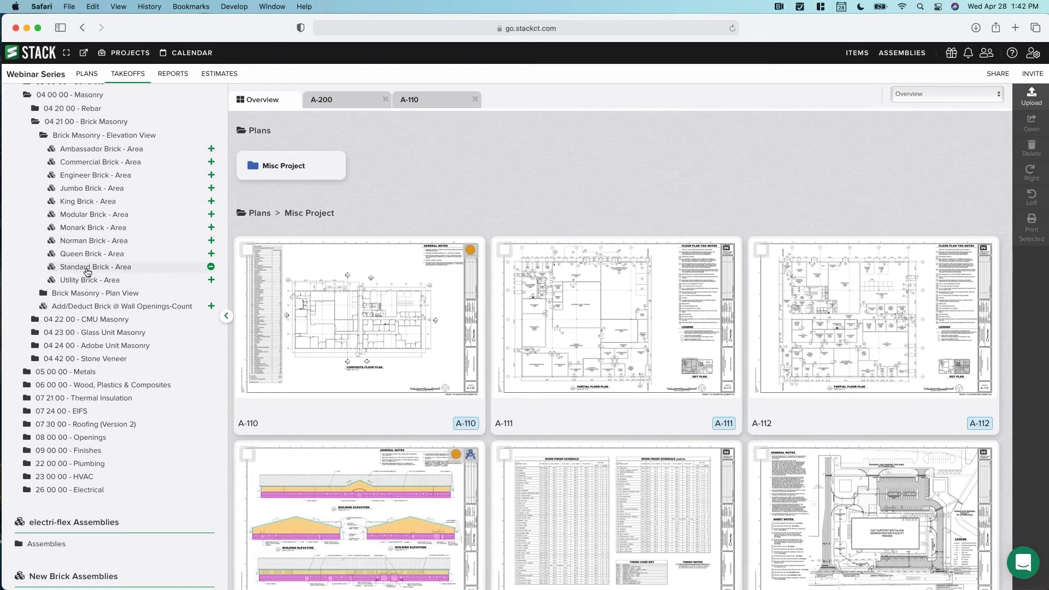
{"action": "scroll", "coordinate": [125, 274], "scroll_direction": "up", "scroll_amount": 2}
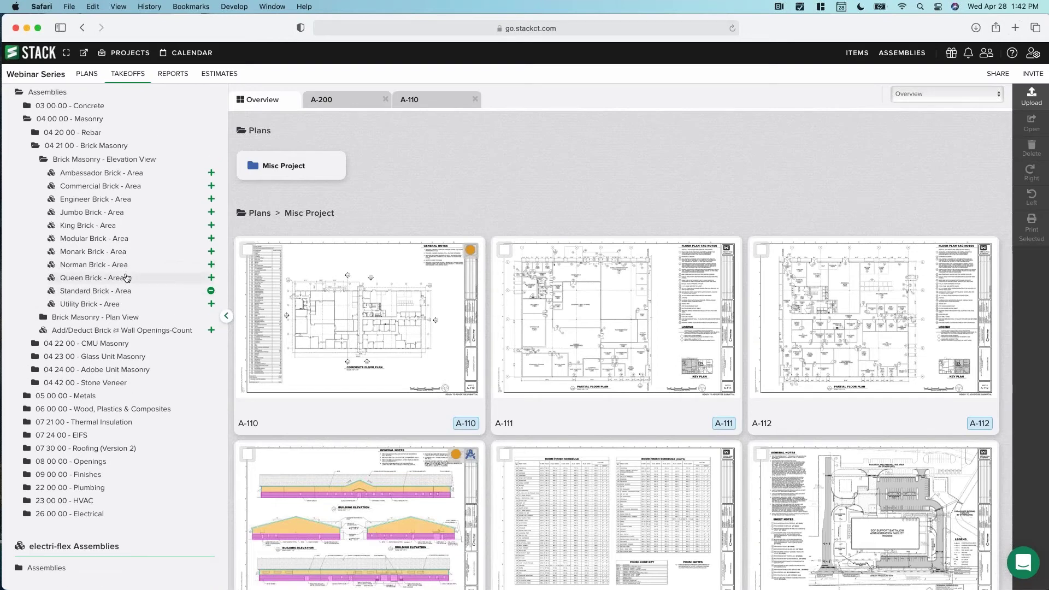
{"action": "scroll", "coordinate": [126, 300], "scroll_direction": "up", "scroll_amount": 5}
{"action": "scroll", "coordinate": [125, 299], "scroll_direction": "up", "scroll_amount": 10}
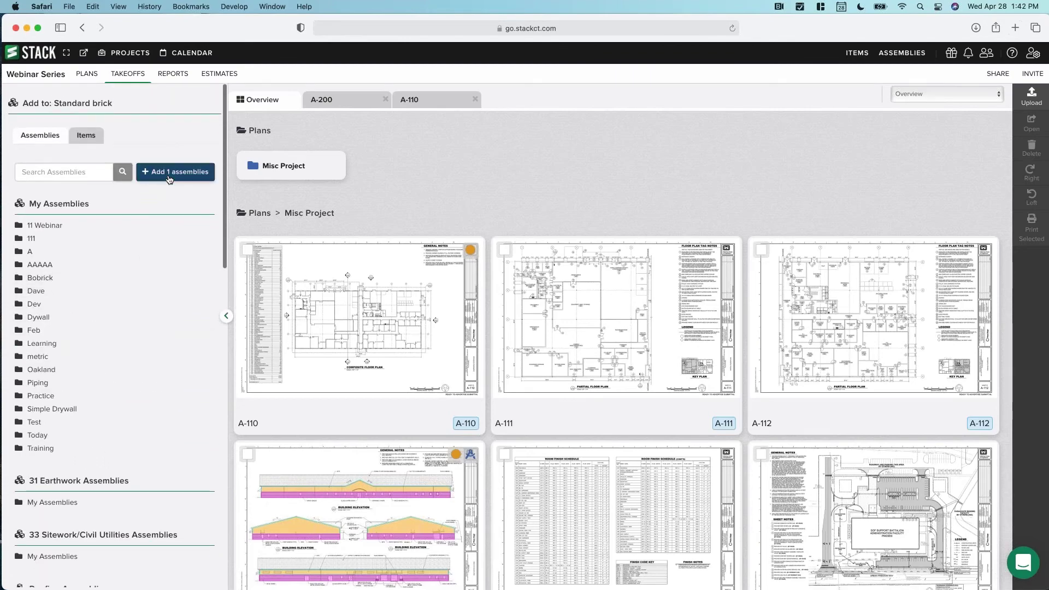
{"action": "left_click", "coordinate": [169, 176]}
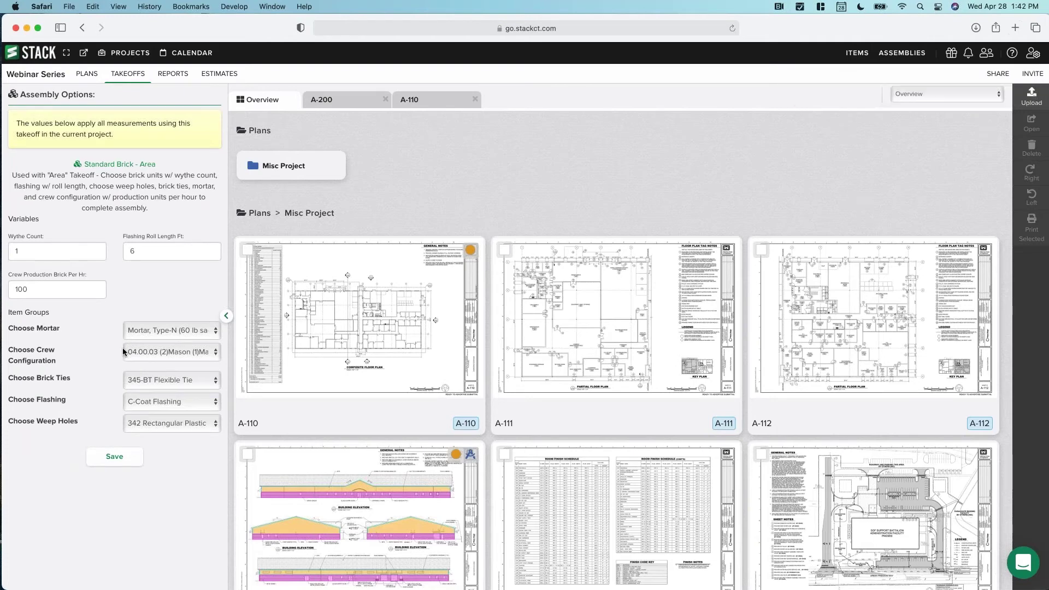
Examine the Wythe Count, Flashing Roll Length and Crew Production Brick Per Hr variables of Standard Brick - Area.
{"action": "left_click", "coordinate": [24, 246]}
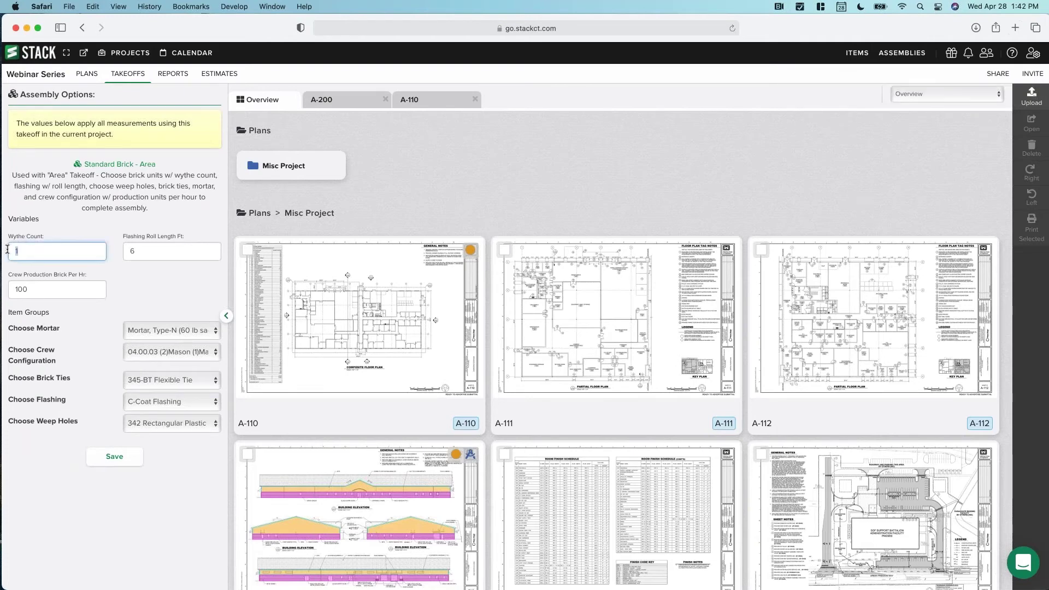
{"action": "left_click", "coordinate": [148, 240]}
{"action": "left_click", "coordinate": [158, 250]}
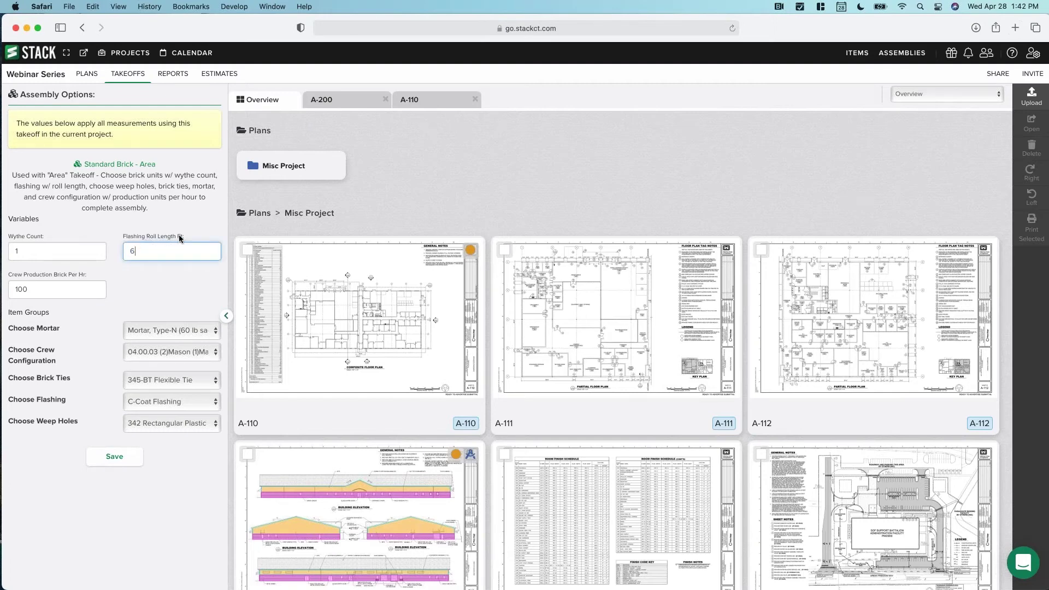
{"action": "left_click", "coordinate": [34, 290]}
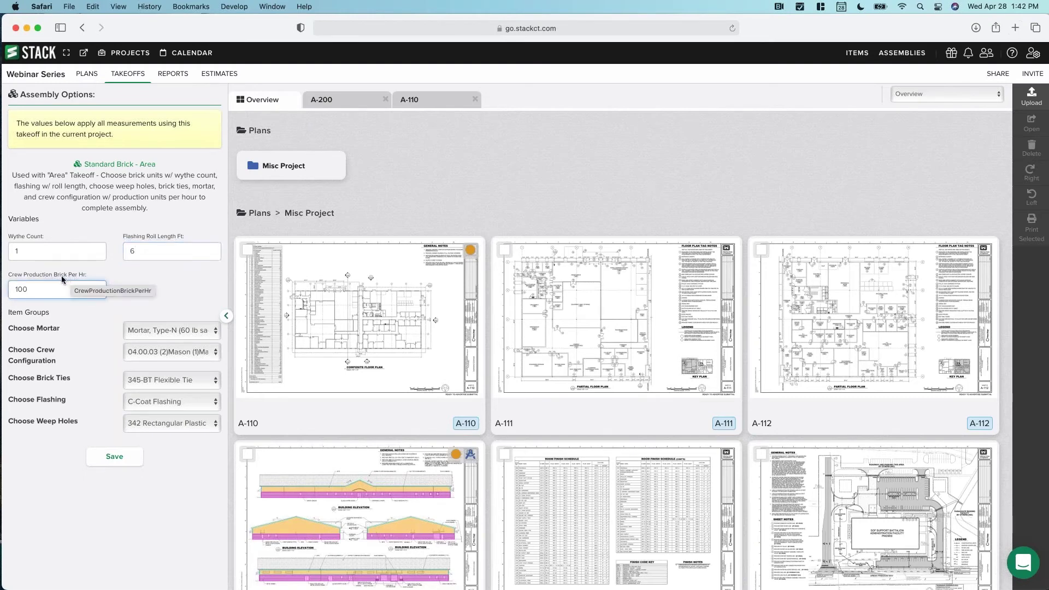
{"action": "left_click_drag", "start_coordinate": [55, 290], "coordinate": [8, 292]}
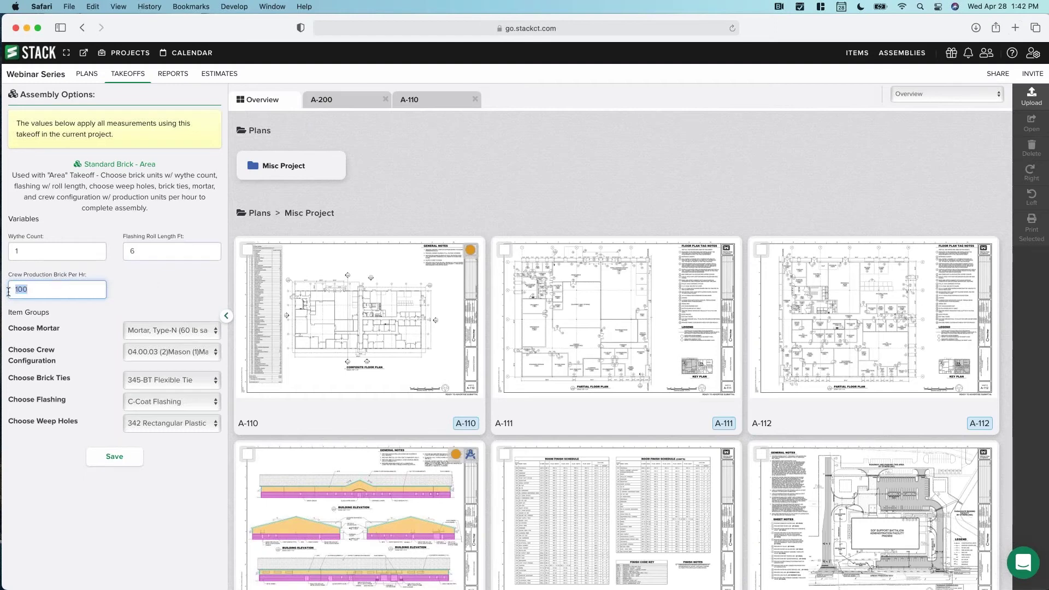
Review the available mortar, crew configuration and brick tie choices in the assembly's item groups.
{"action": "left_click", "coordinate": [160, 331]}
{"action": "left_click", "coordinate": [160, 329]}
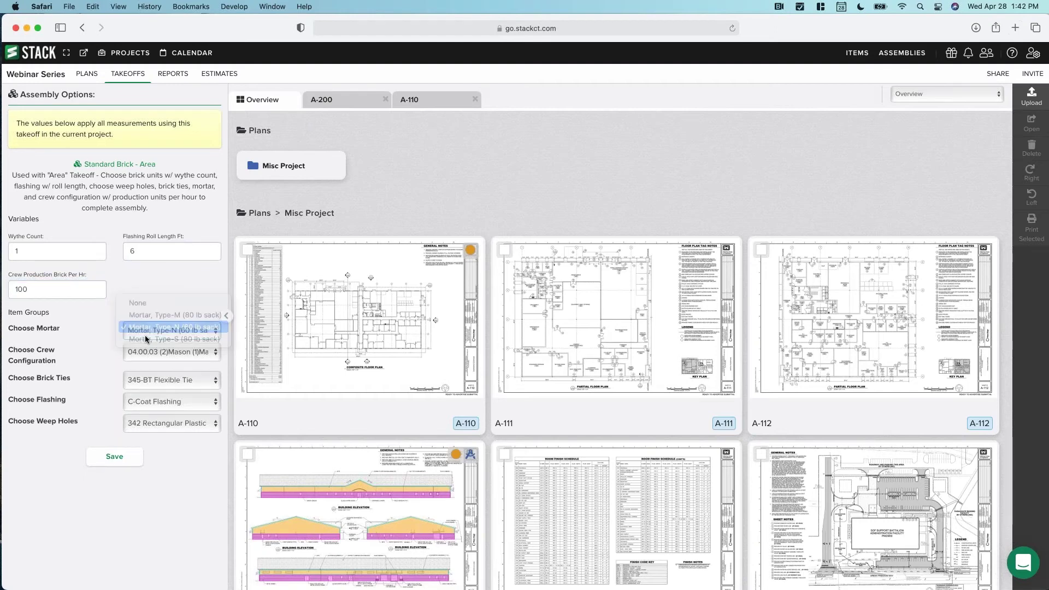
{"action": "left_click", "coordinate": [169, 352]}
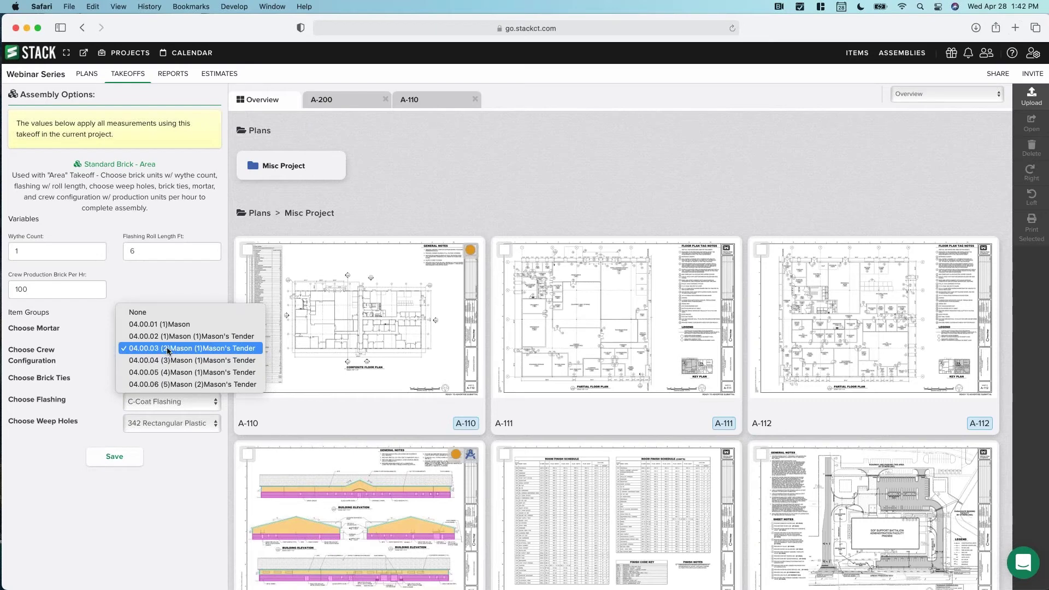
{"action": "left_click", "coordinate": [169, 349]}
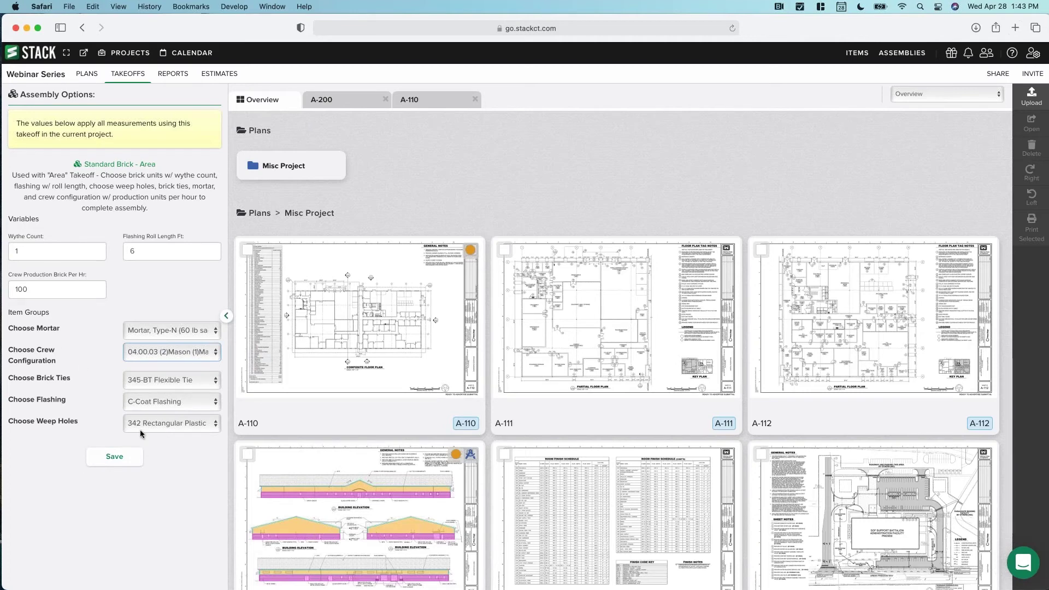
{"action": "left_click", "coordinate": [153, 379]}
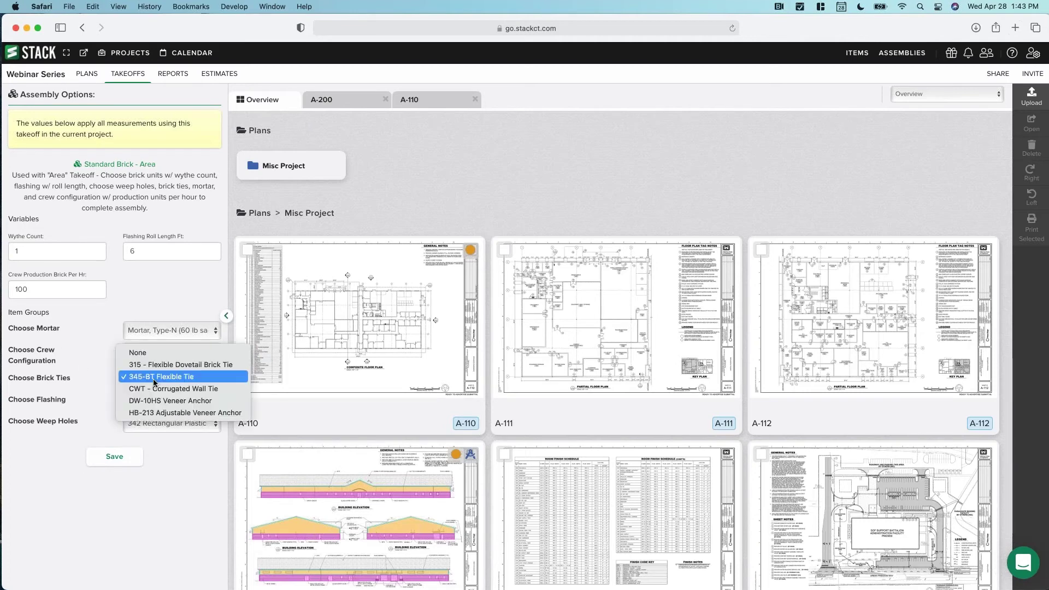
{"action": "left_click", "coordinate": [155, 378]}
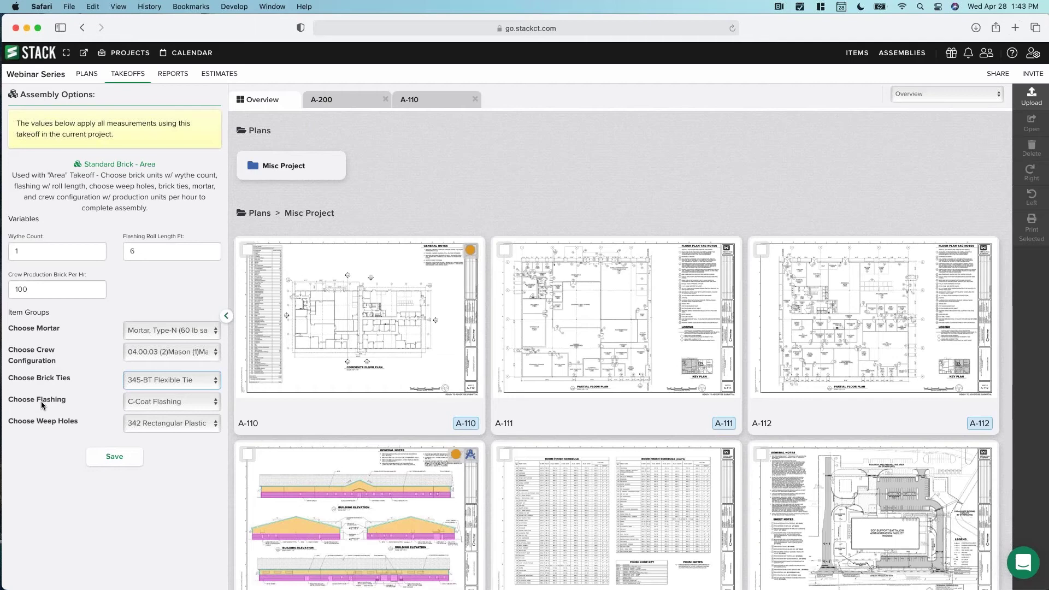
Recheck the assembly's variables and save Standard Brick - Area on the takeoff with its default options.
{"action": "left_click", "coordinate": [57, 250]}
{"action": "left_click", "coordinate": [148, 250]}
{"action": "left_click", "coordinate": [66, 289]}
{"action": "left_click_drag", "start_coordinate": [37, 235], "coordinate": [15, 234]}
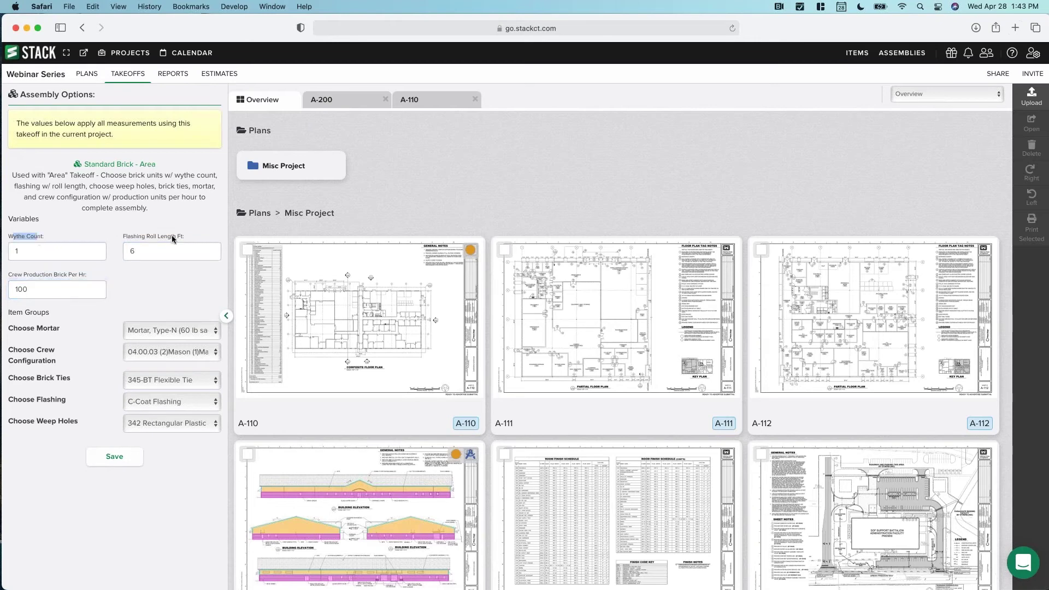
{"action": "left_click_drag", "start_coordinate": [175, 235], "coordinate": [120, 234]}
{"action": "left_click_drag", "start_coordinate": [45, 234], "coordinate": [6, 236]}
{"action": "left_click", "coordinate": [23, 243]}
{"action": "left_click", "coordinate": [123, 457]}
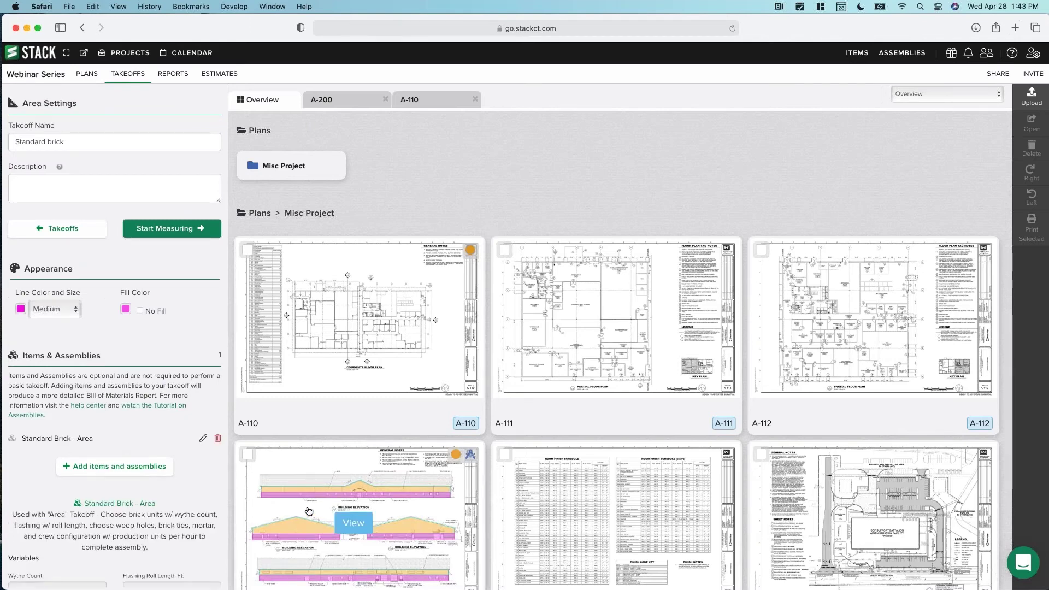
Open the Item Cost By Takeoff report and copy the item name Mortar, Type-N (60 lb sack).
{"action": "left_click", "coordinate": [173, 74]}
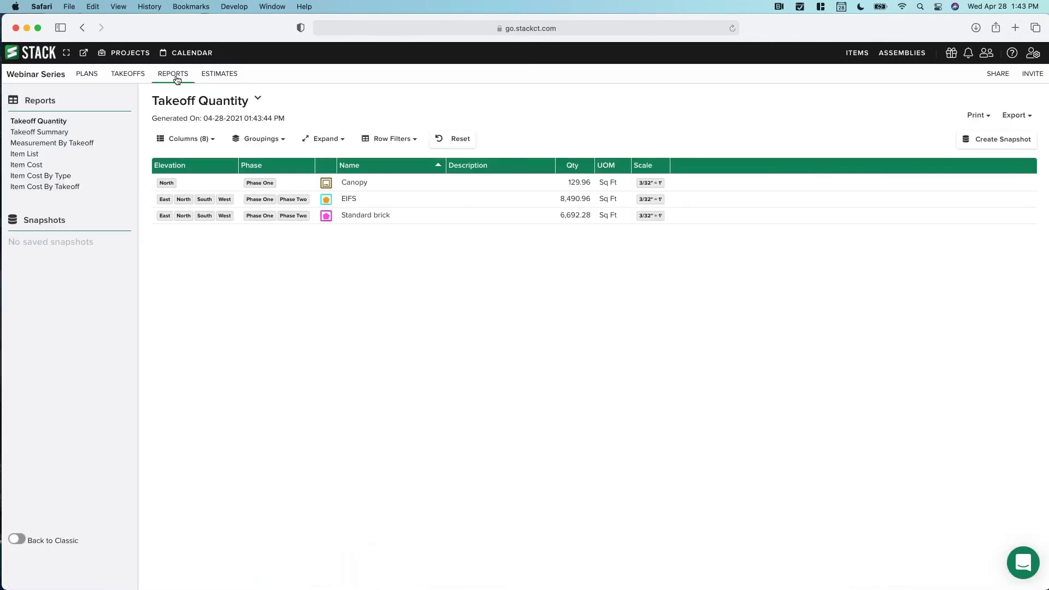
{"action": "left_click", "coordinate": [61, 187]}
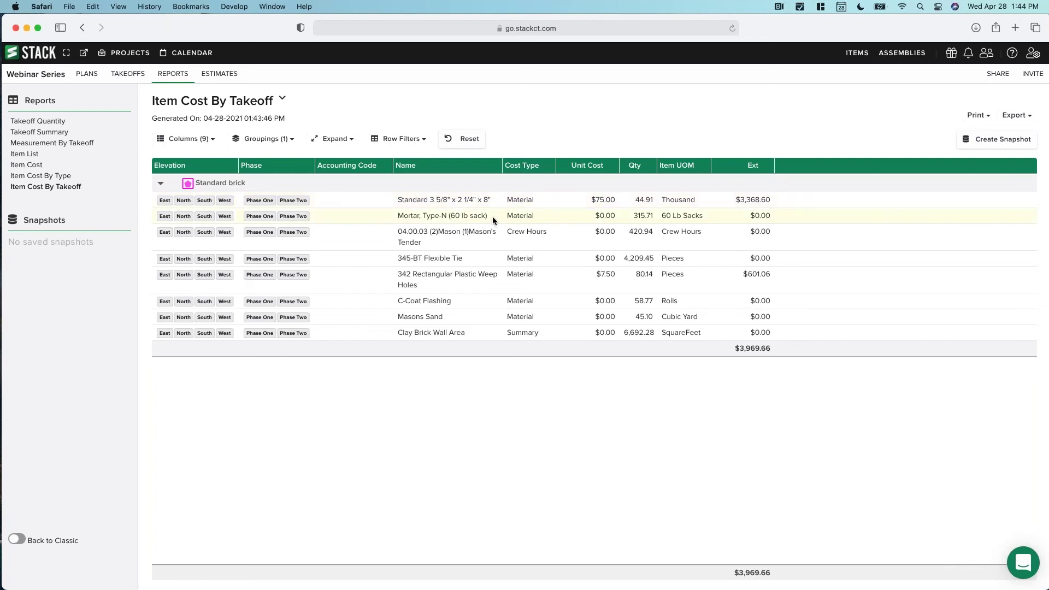
{"action": "left_click_drag", "start_coordinate": [493, 215], "coordinate": [396, 216]}
{"action": "left_click_drag", "start_coordinate": [494, 215], "coordinate": [398, 216]}
{"action": "right_click", "coordinate": [399, 216]}
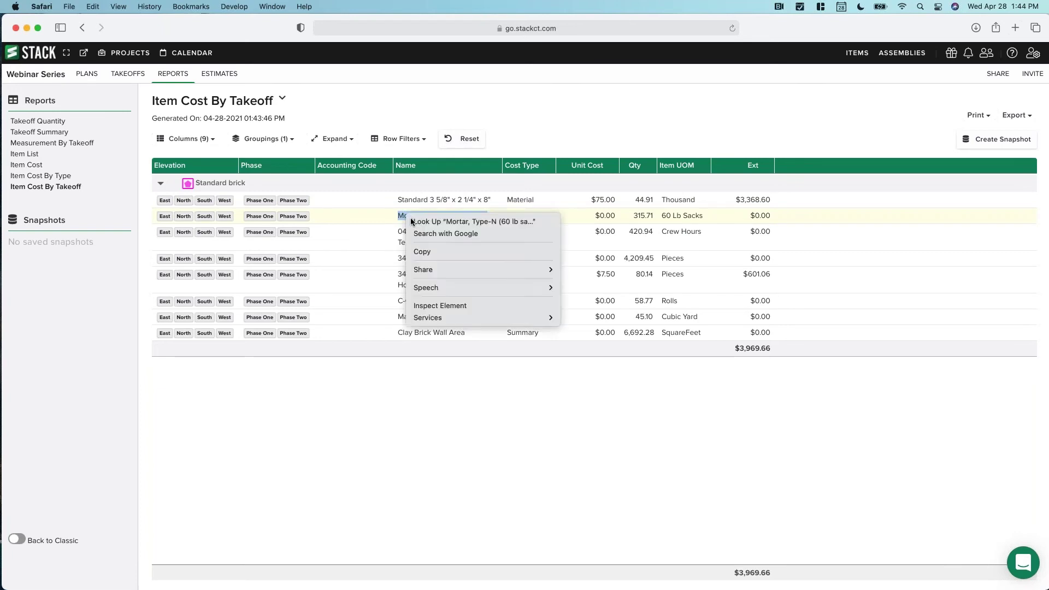
{"action": "left_click", "coordinate": [424, 252]}
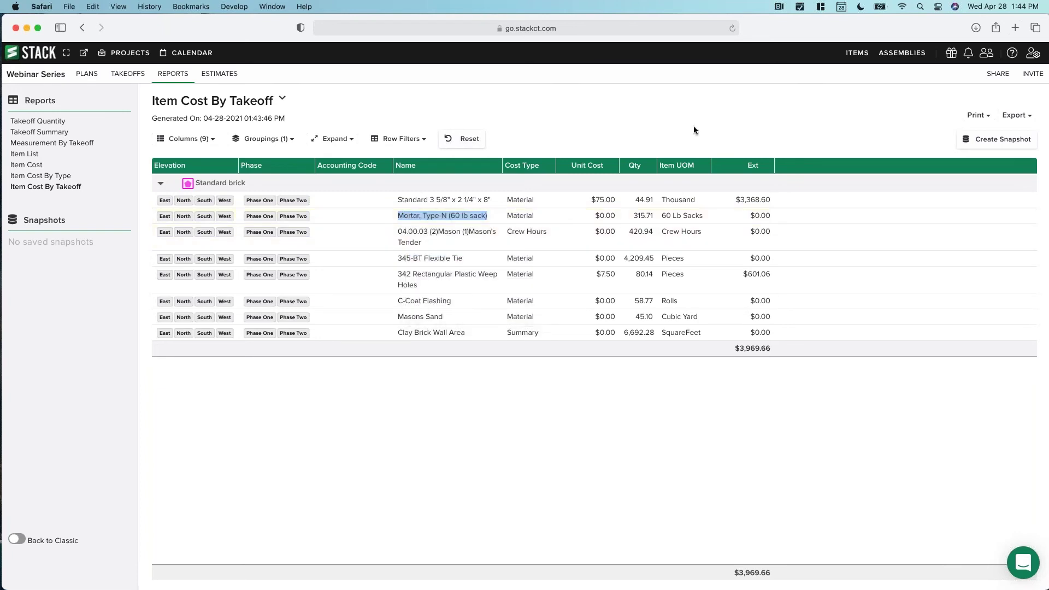
Search the items library for Mortar, Type-N (60 lb sack) and open the matching STACK item.
{"action": "left_click", "coordinate": [857, 53]}
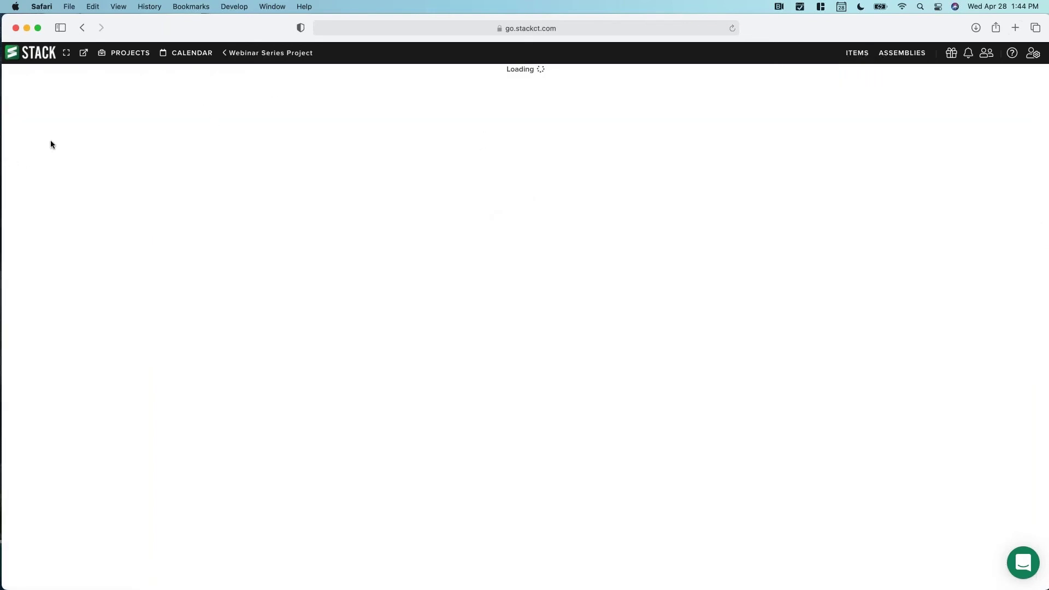
{"action": "left_click", "coordinate": [56, 119]}
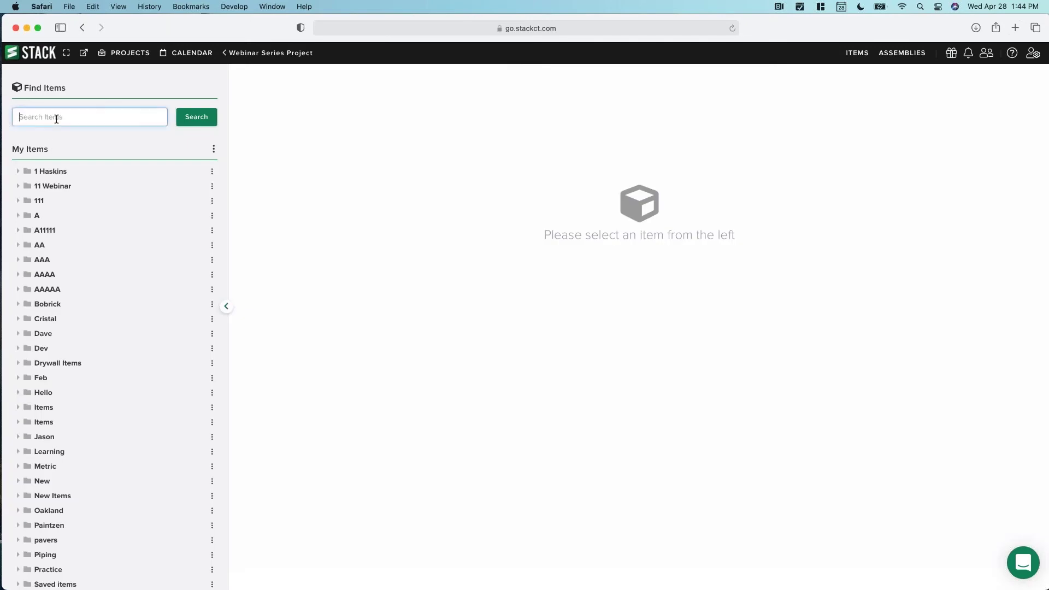
{"action": "key", "text": "super+v"}
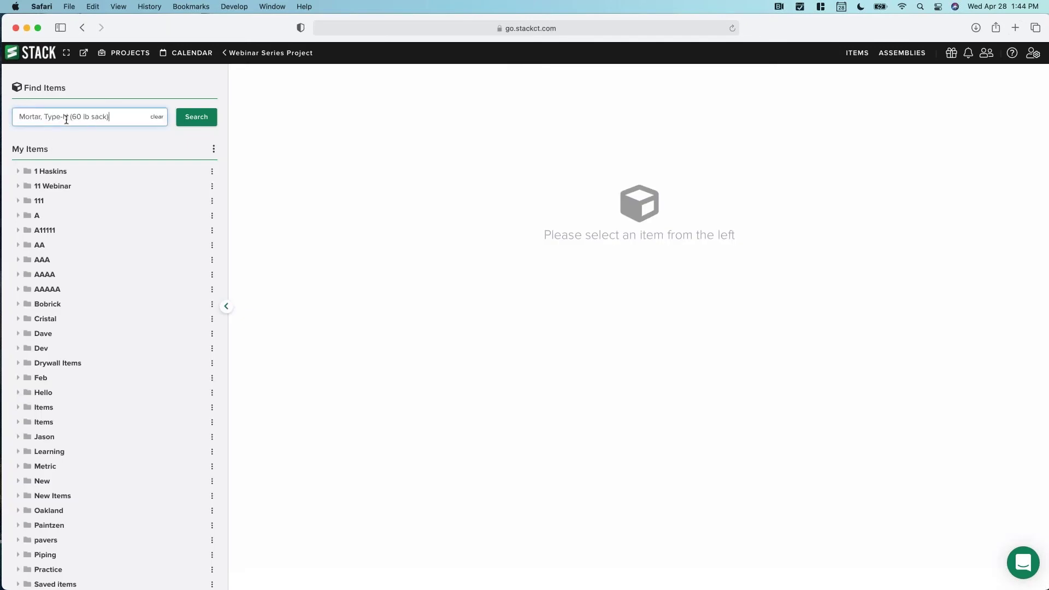
{"action": "left_click", "coordinate": [190, 119]}
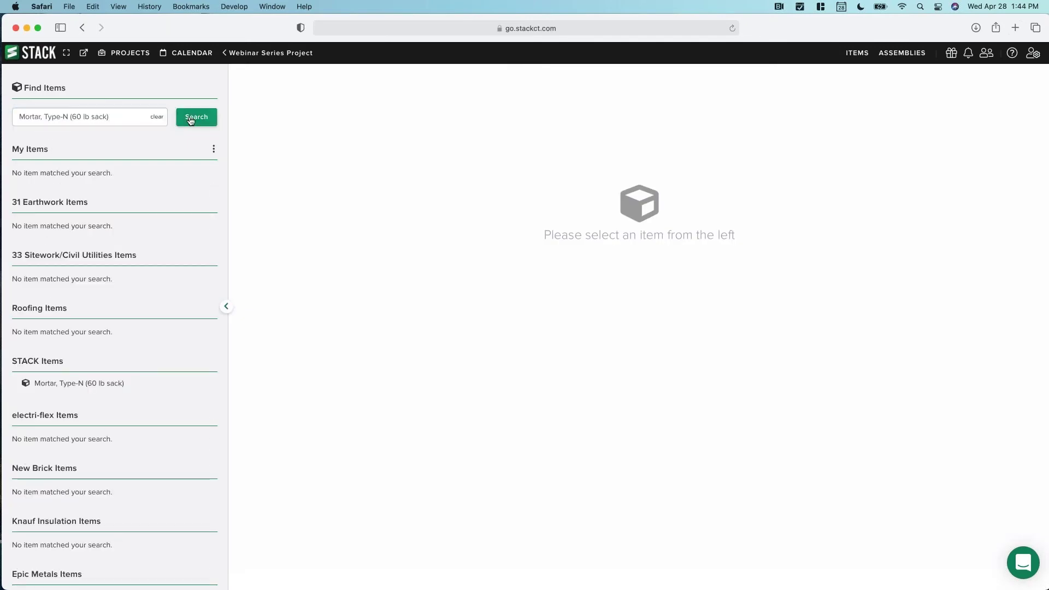
{"action": "left_click", "coordinate": [72, 385]}
Set the mortar item's unit cost to 28.75 and save it.
{"action": "left_click_drag", "start_coordinate": [552, 411], "coordinate": [493, 410]}
{"action": "type", "text": "28.75"}
{"action": "left_click", "coordinate": [680, 452]}
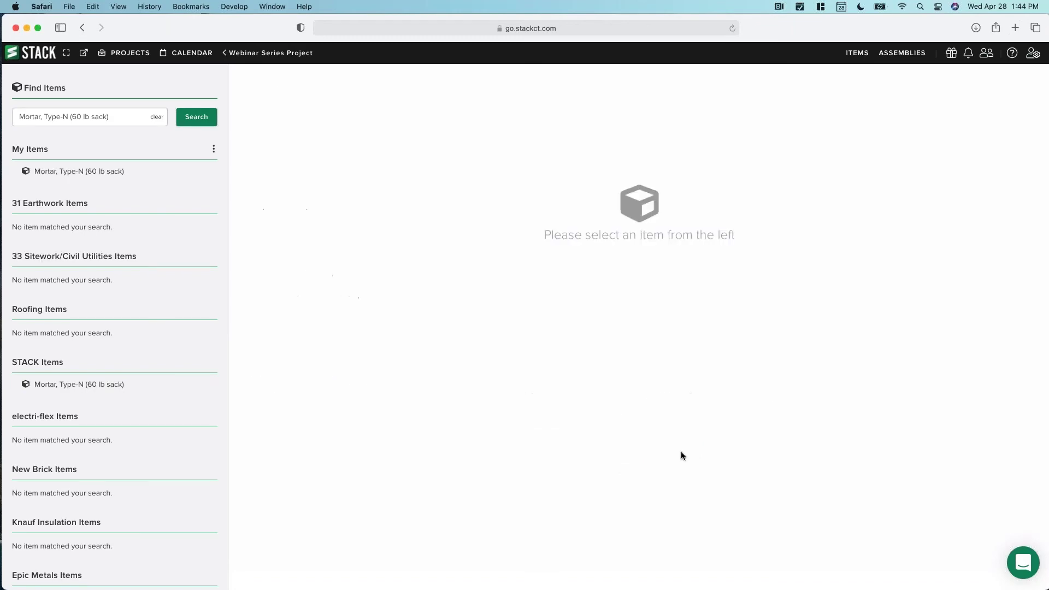
Return to the Webinar Series Project and review the mortar cost in the Item Cost By Takeoff report.
{"action": "left_click", "coordinate": [281, 53]}
{"action": "left_click", "coordinate": [172, 74]}
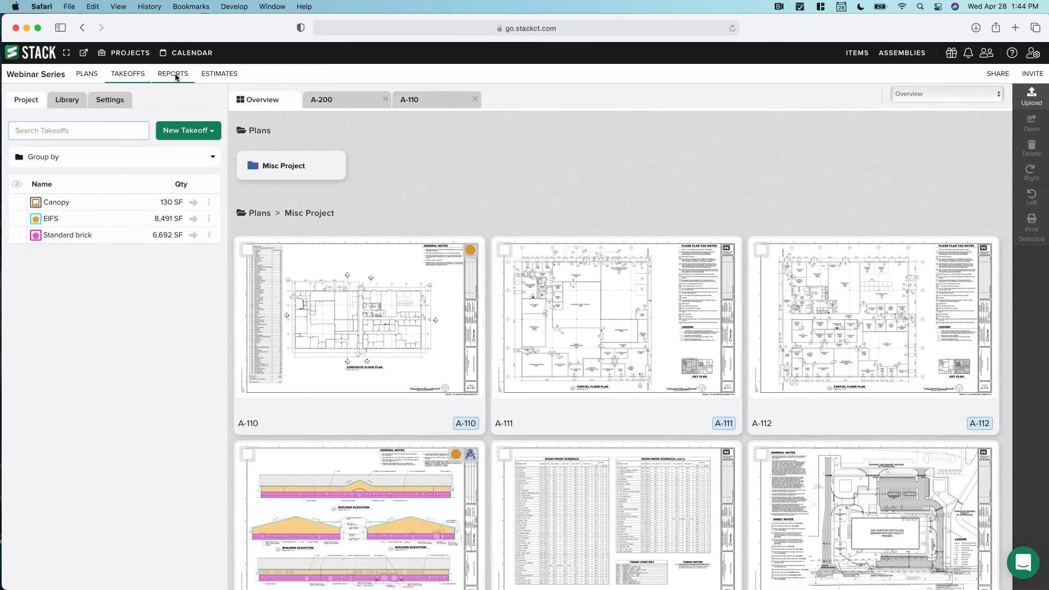
{"action": "left_click", "coordinate": [62, 188]}
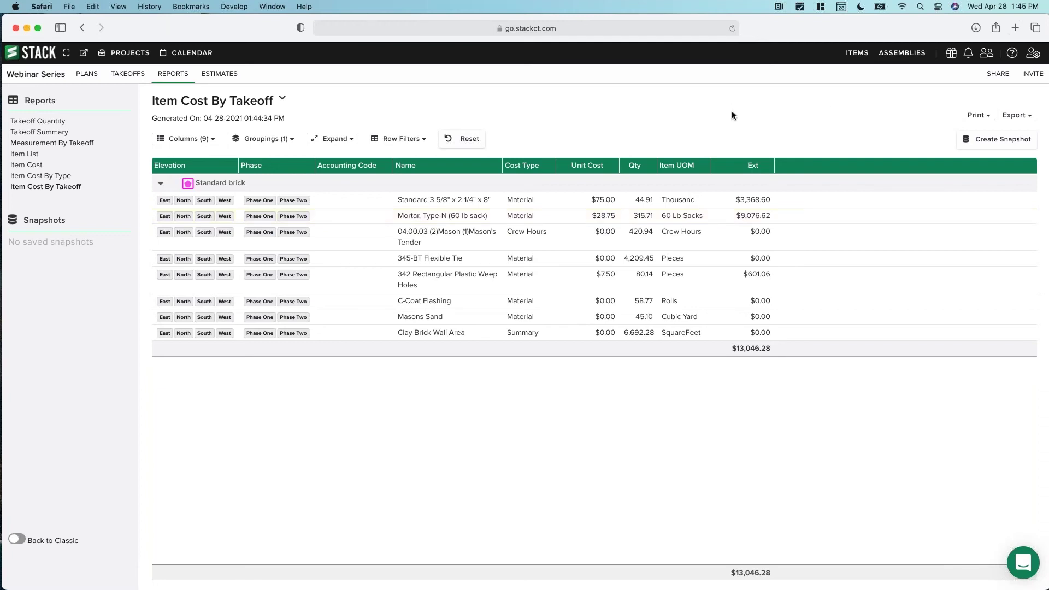
Open the prebuilt Standard Brick - Area assembly from STACK's masonry assemblies, under Brick Masonry - Elevation View.
{"action": "left_click", "coordinate": [899, 56]}
{"action": "scroll", "coordinate": [102, 352], "scroll_direction": "down", "scroll_amount": 7}
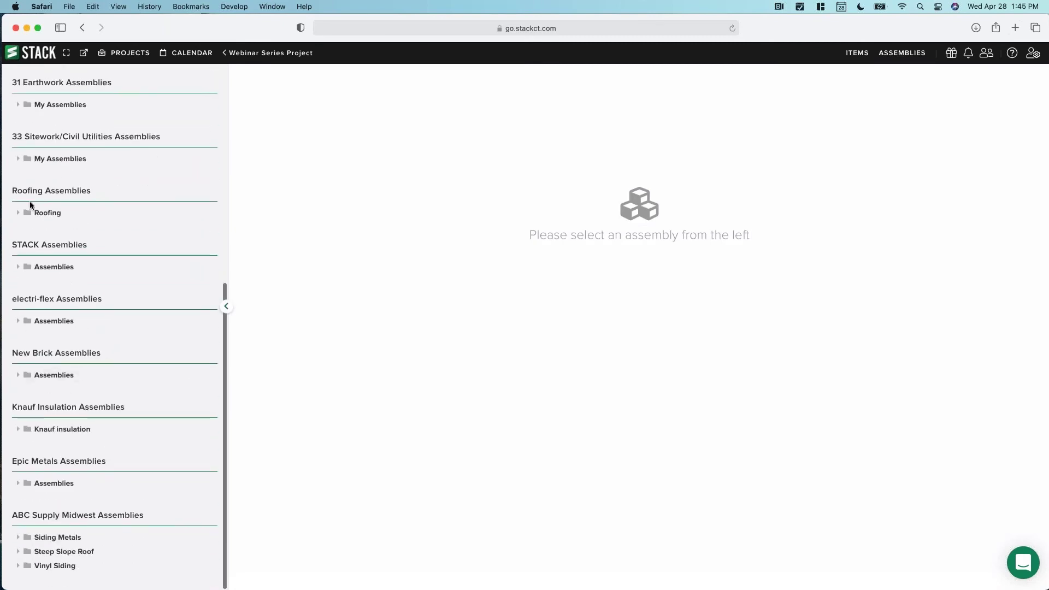
{"action": "left_click", "coordinate": [20, 268]}
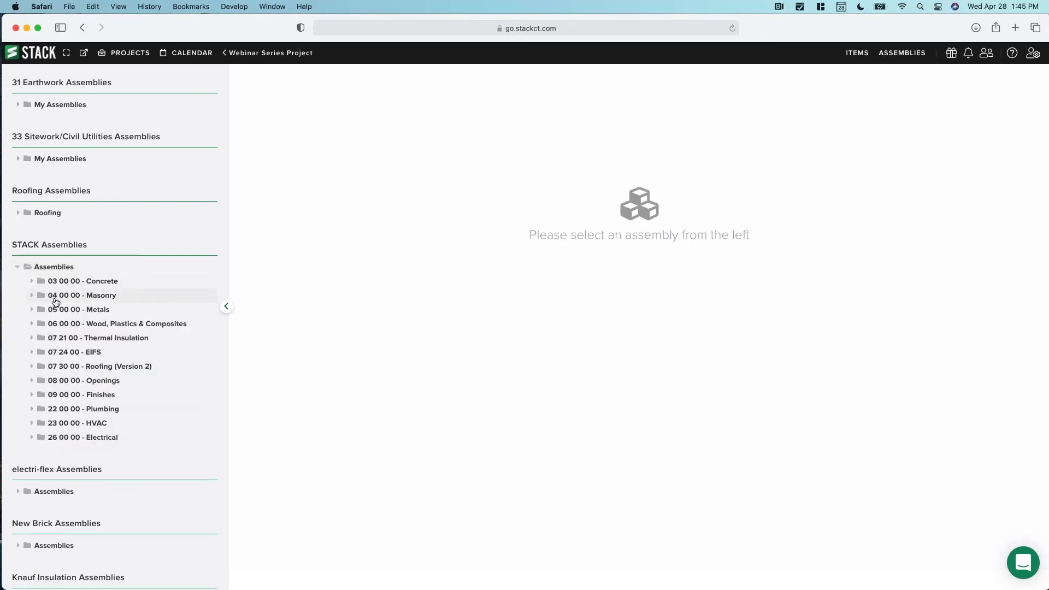
{"action": "left_click", "coordinate": [32, 296]}
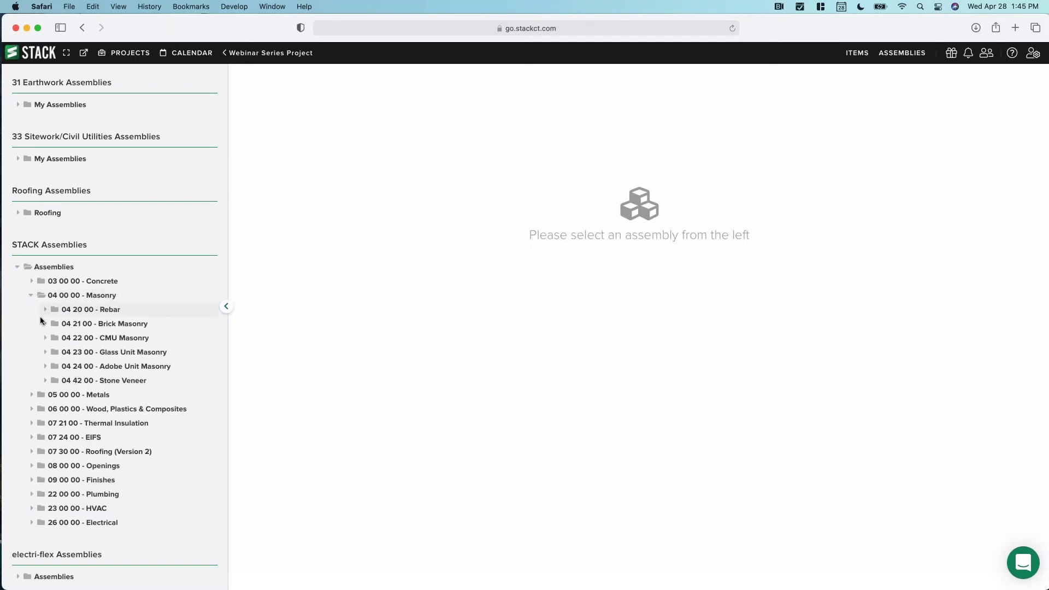
{"action": "left_click", "coordinate": [46, 324]}
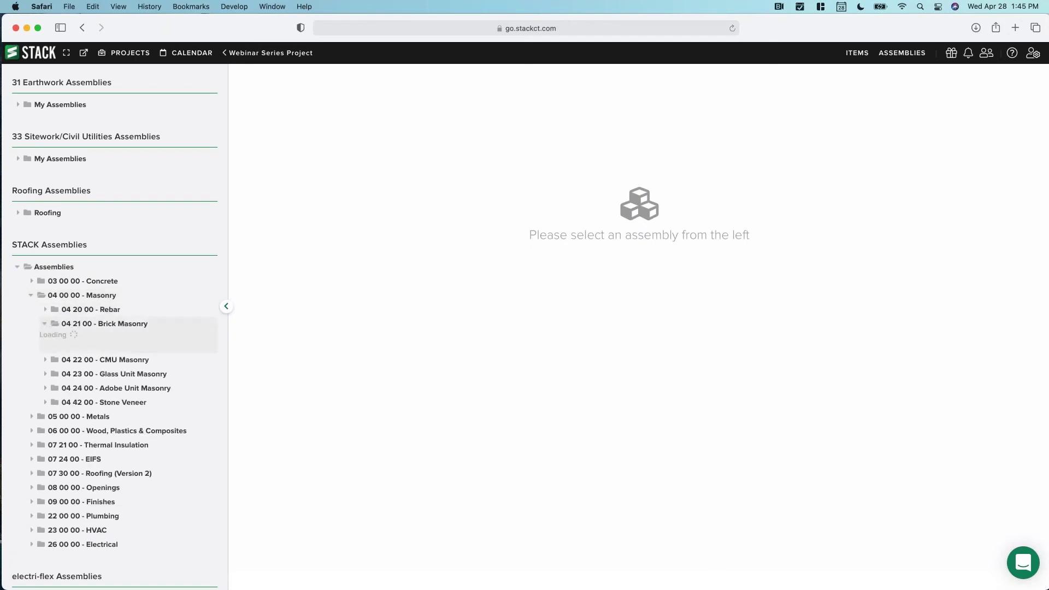
{"action": "left_click", "coordinate": [61, 339]}
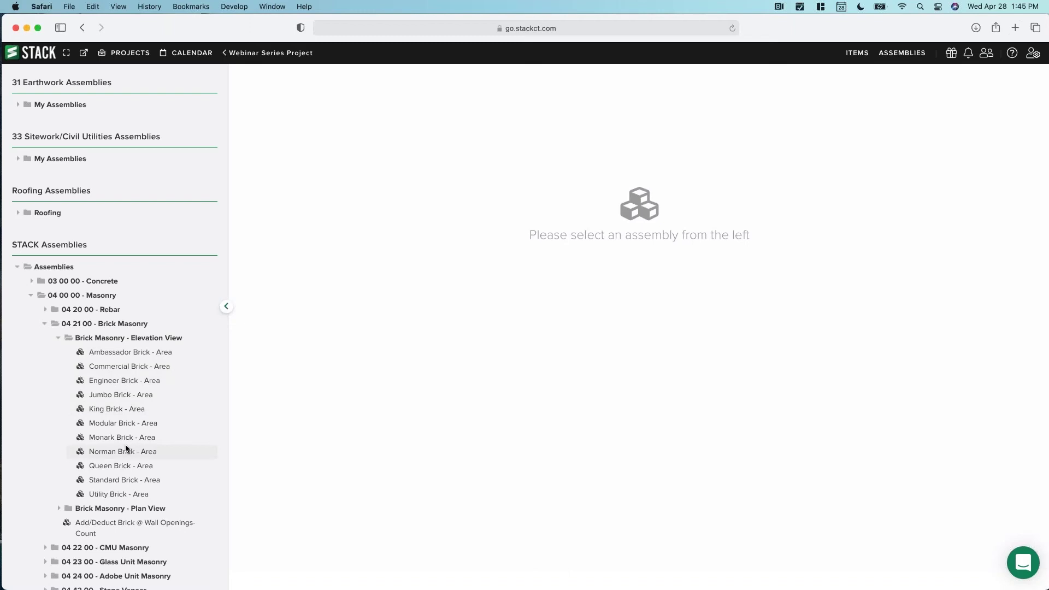
{"action": "left_click", "coordinate": [125, 480]}
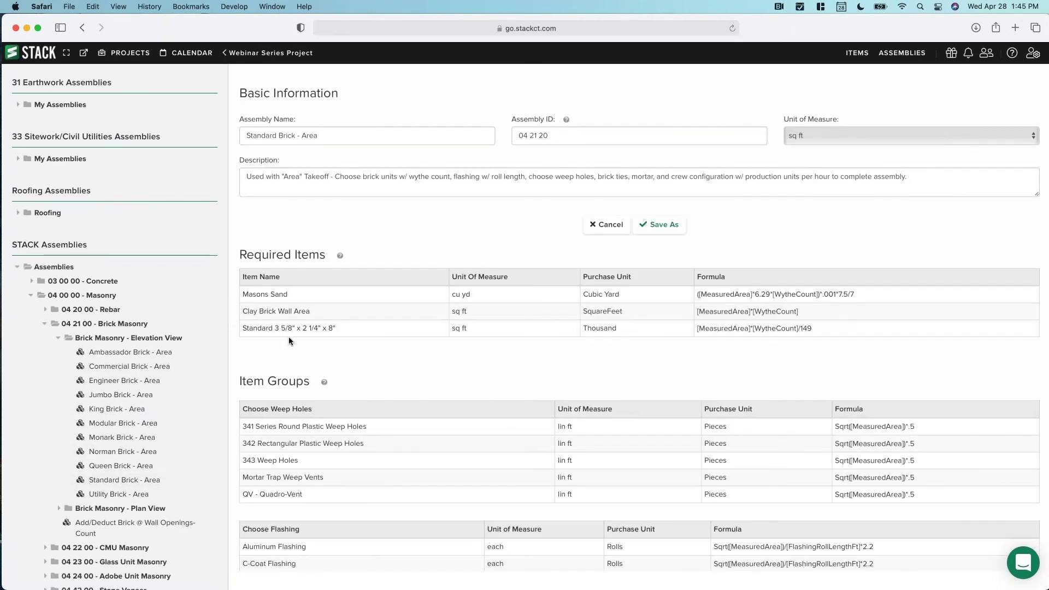
Examine the prebuilt assembly's required items, item groups and formulas.
{"action": "scroll", "coordinate": [359, 349], "scroll_direction": "down", "scroll_amount": 5}
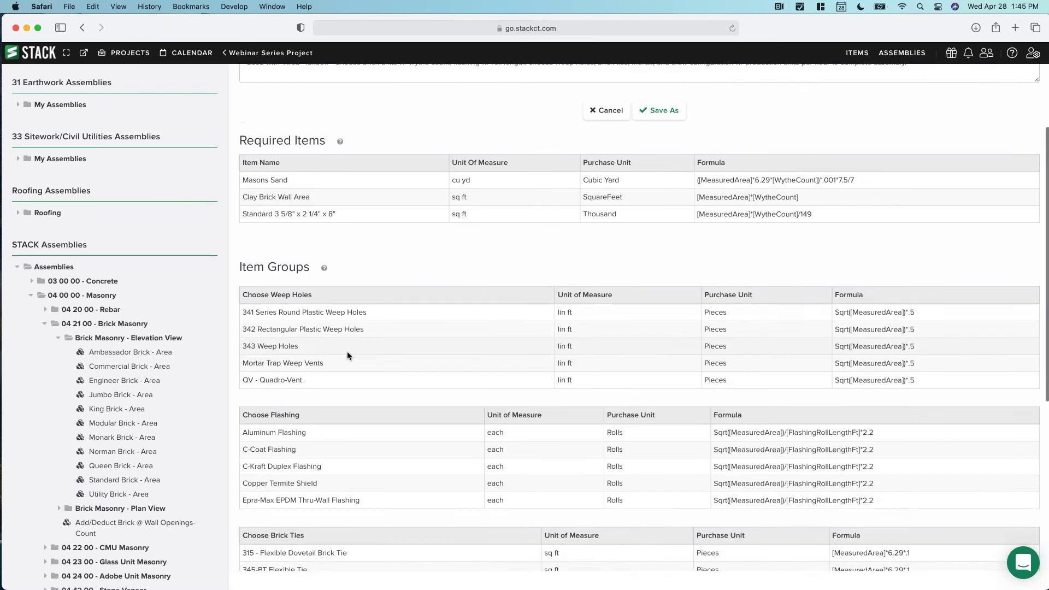
{"action": "scroll", "coordinate": [293, 329], "scroll_direction": "down", "scroll_amount": 3}
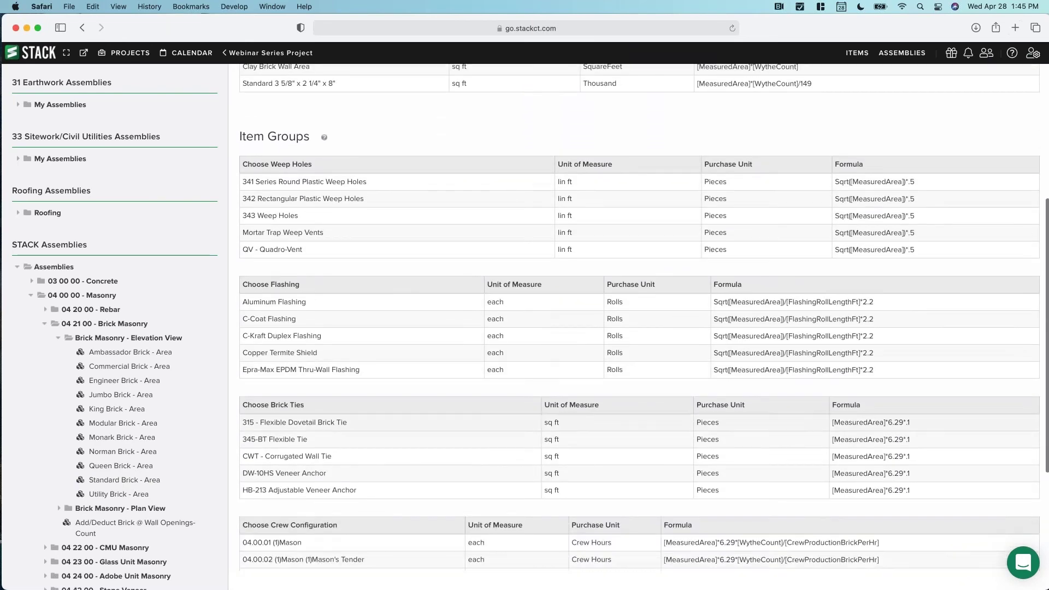
{"action": "scroll", "coordinate": [296, 508], "scroll_direction": "down", "scroll_amount": 2}
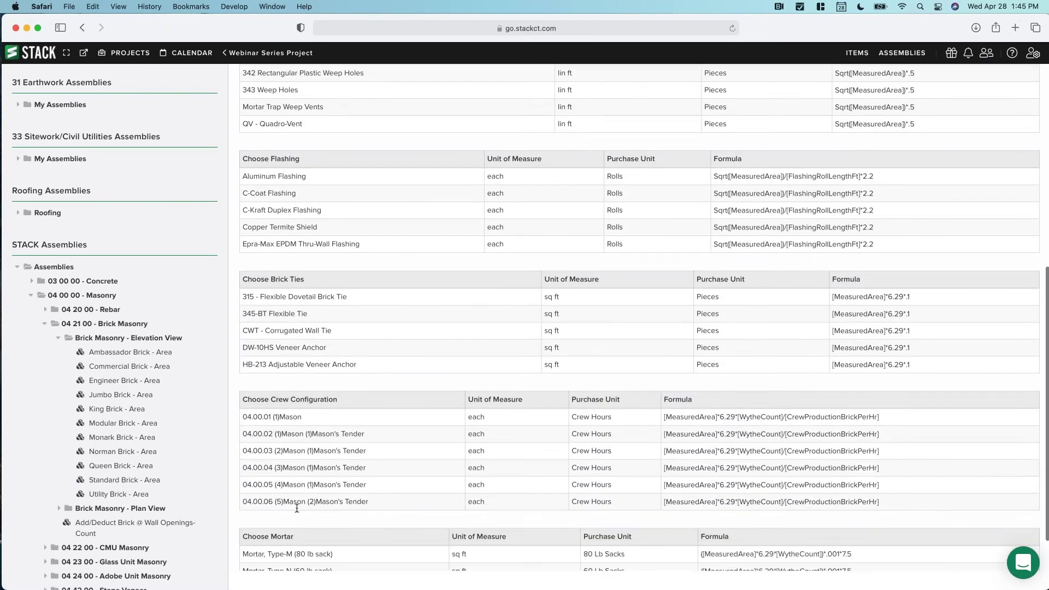
{"action": "scroll", "coordinate": [296, 508], "scroll_direction": "down", "scroll_amount": 2}
{"action": "scroll", "coordinate": [306, 481], "scroll_direction": "up", "scroll_amount": 5}
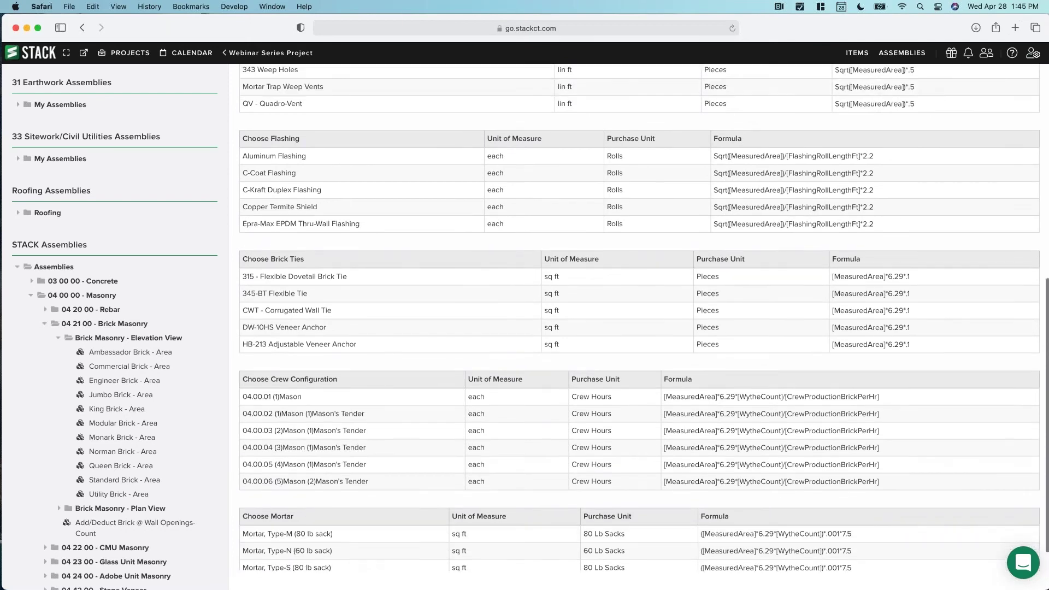
{"action": "scroll", "coordinate": [309, 475], "scroll_direction": "up", "scroll_amount": 6}
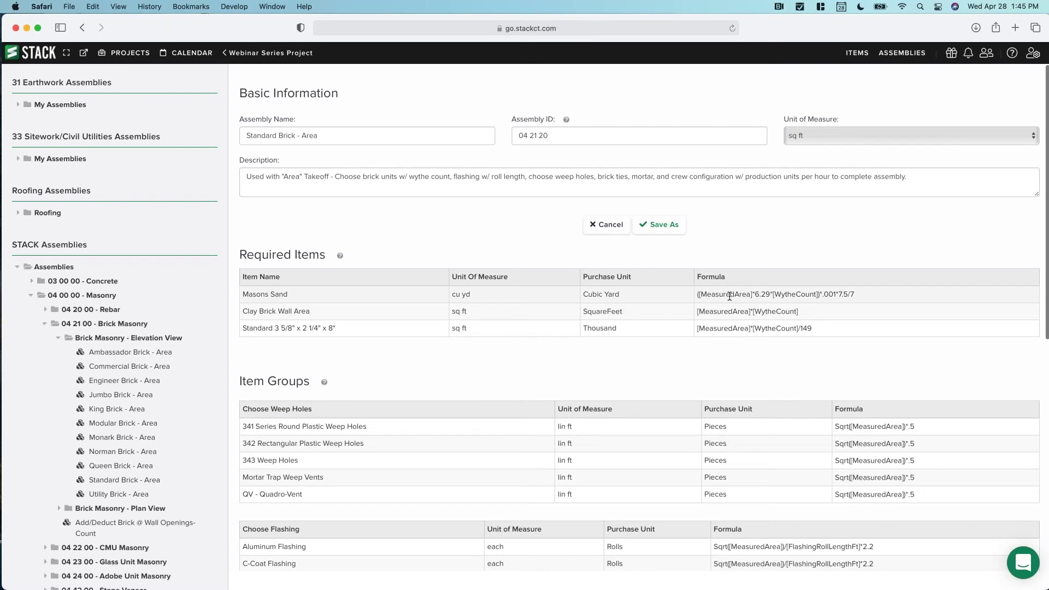
{"action": "left_click_drag", "start_coordinate": [730, 302], "coordinate": [794, 332]}
{"action": "left_click", "coordinate": [788, 335]}
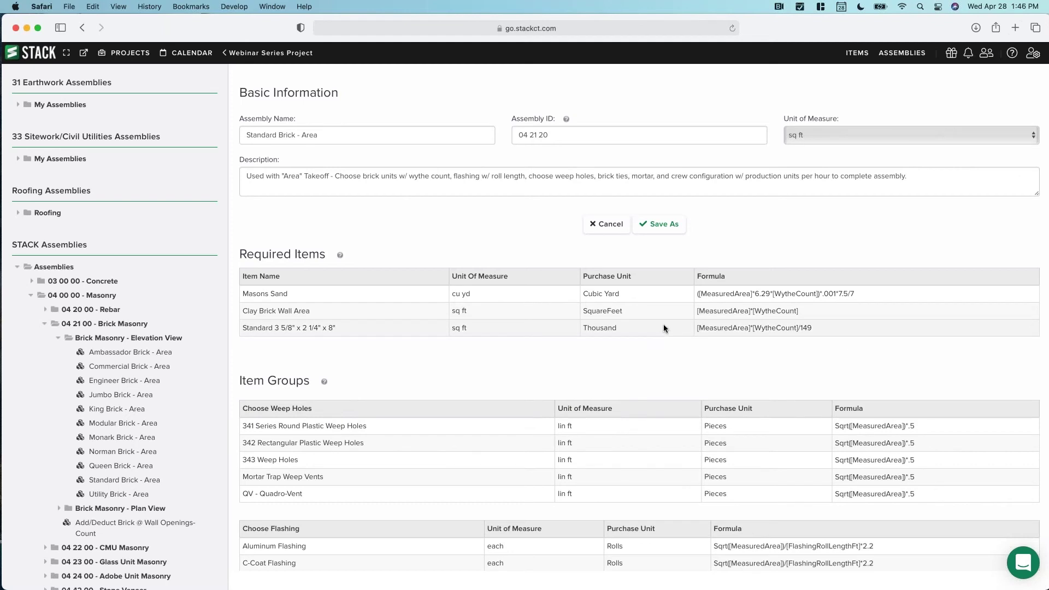
Save a copy of the Standard Brick - Area assembly into the Brick folder inside 11 Webinar.
{"action": "left_click", "coordinate": [656, 228]}
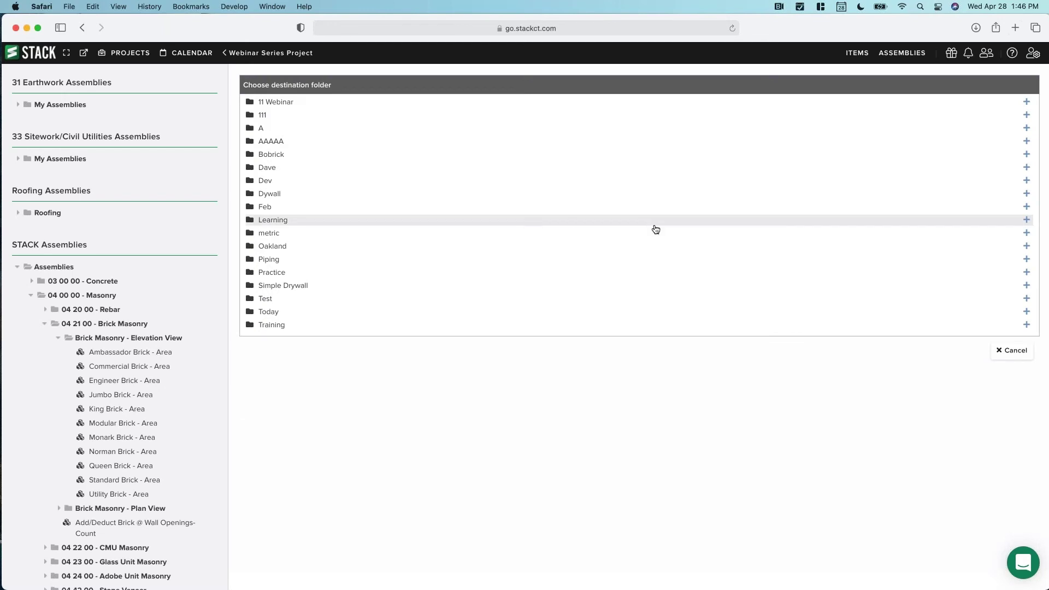
{"action": "left_click", "coordinate": [265, 103]}
{"action": "left_click", "coordinate": [275, 117]}
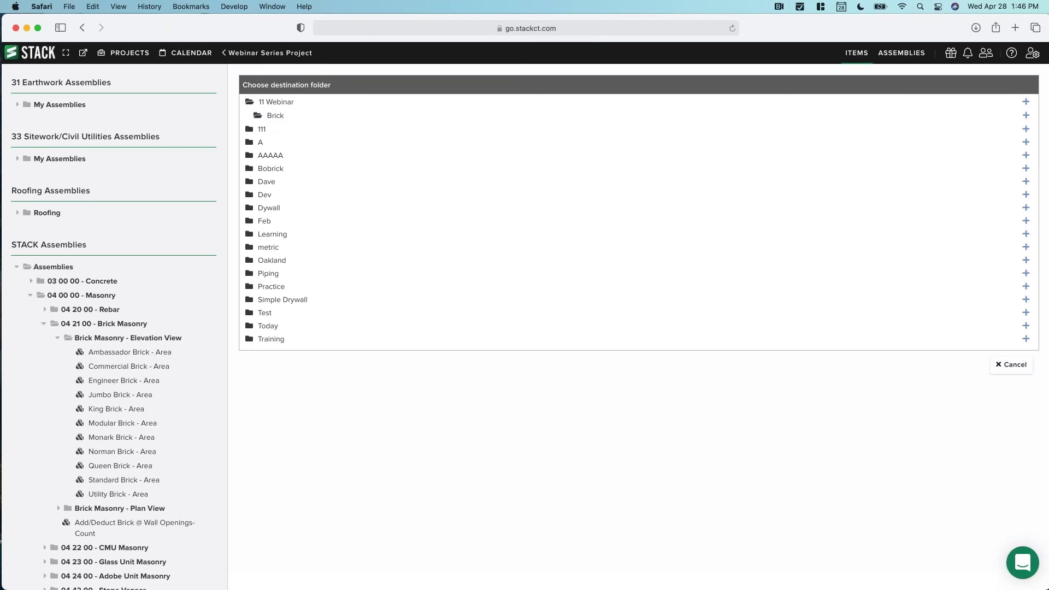
{"action": "left_click", "coordinate": [1026, 115]}
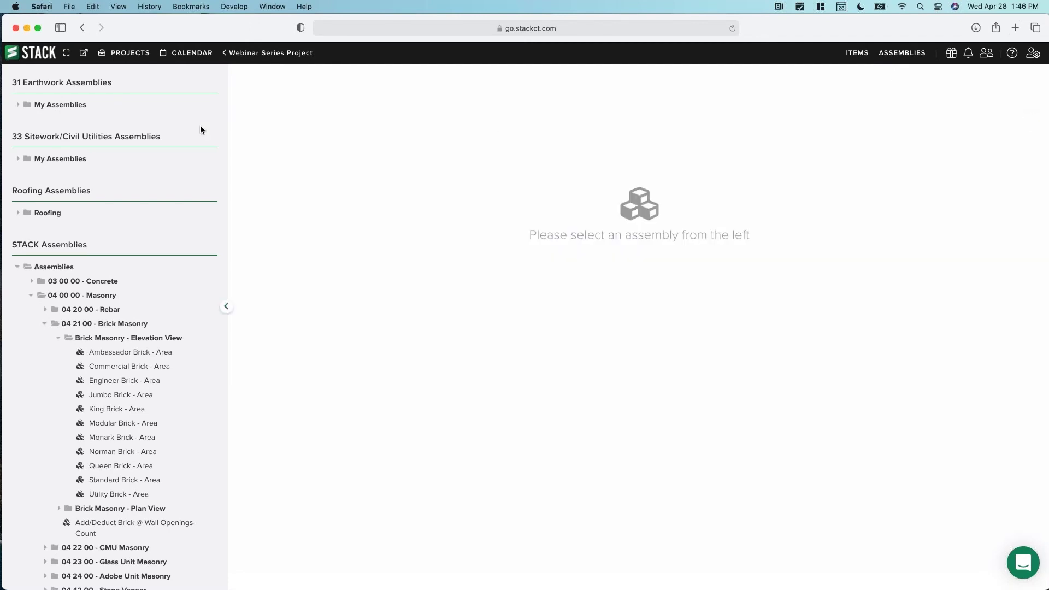
Open the copied Standard Brick - Area assembly from the 11 Webinar Brick folder in My Assemblies.
{"action": "scroll", "coordinate": [201, 129], "scroll_direction": "up", "scroll_amount": 10}
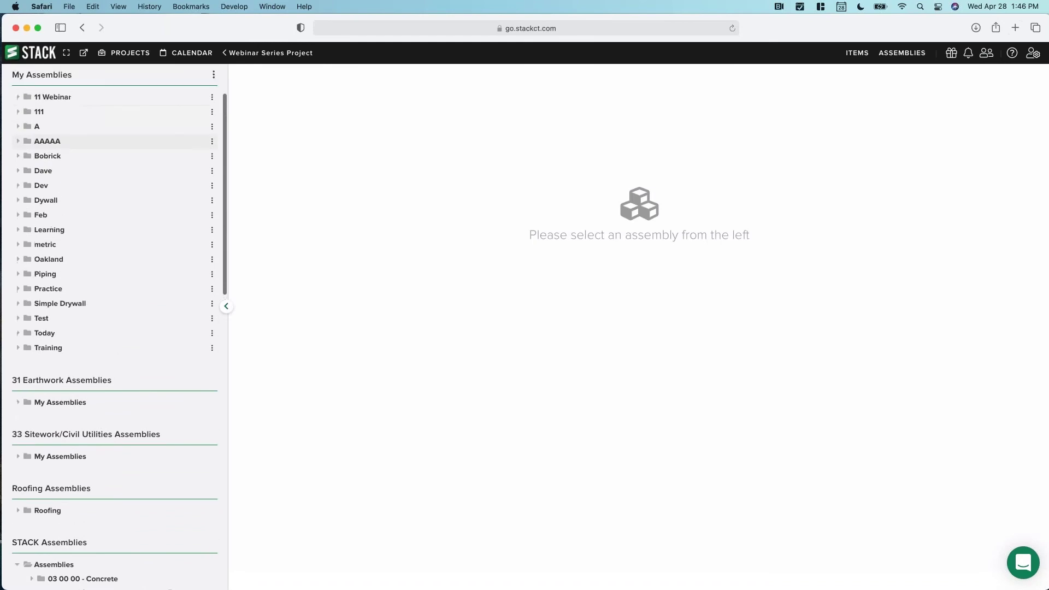
{"action": "scroll", "coordinate": [201, 141], "scroll_direction": "up", "scroll_amount": 3}
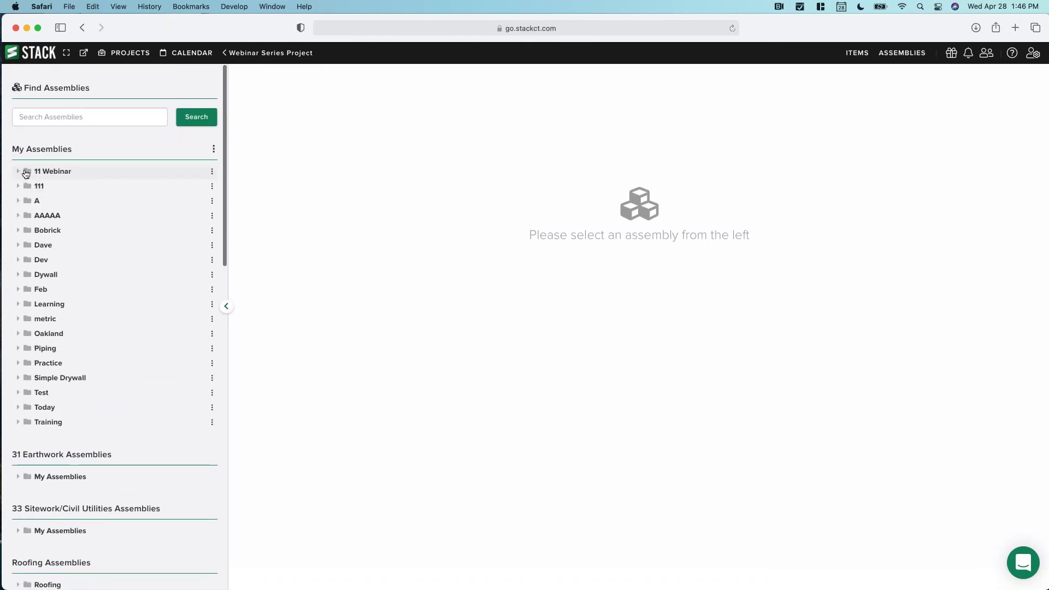
{"action": "left_click", "coordinate": [26, 173]}
{"action": "left_click", "coordinate": [33, 188]}
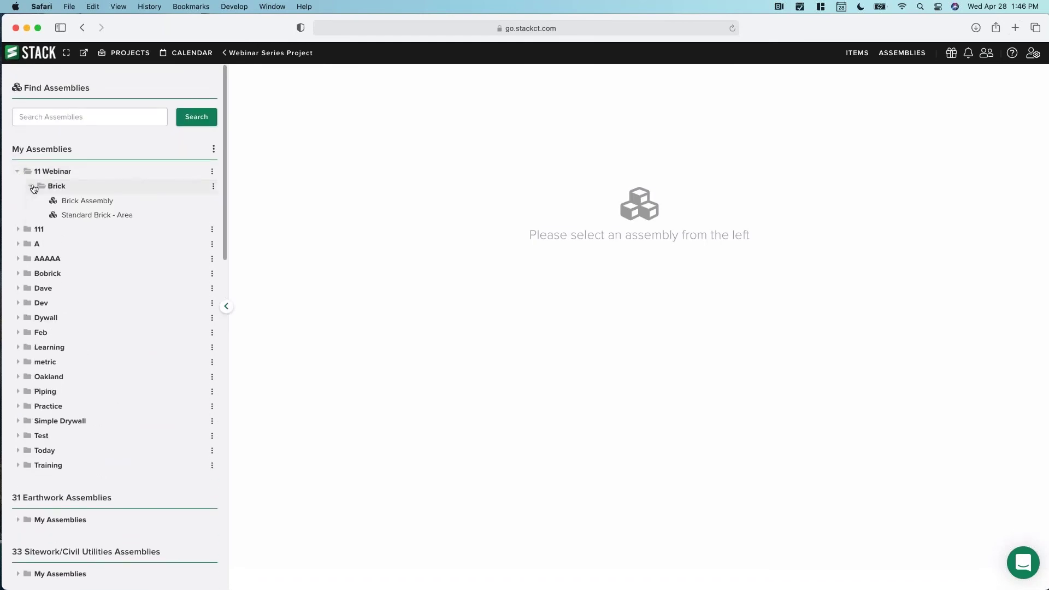
{"action": "left_click", "coordinate": [105, 218]}
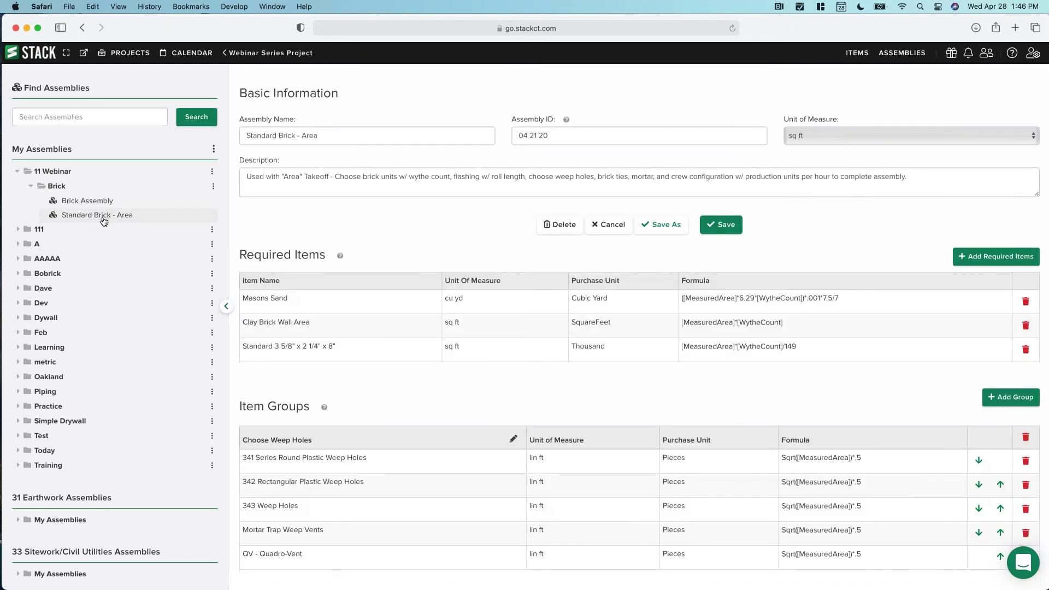
Delete the Choose Crew Configuration item group from the copied Standard Brick - Area assembly.
{"action": "scroll", "coordinate": [814, 491], "scroll_direction": "down", "scroll_amount": 2}
{"action": "scroll", "coordinate": [814, 491], "scroll_direction": "down", "scroll_amount": 2}
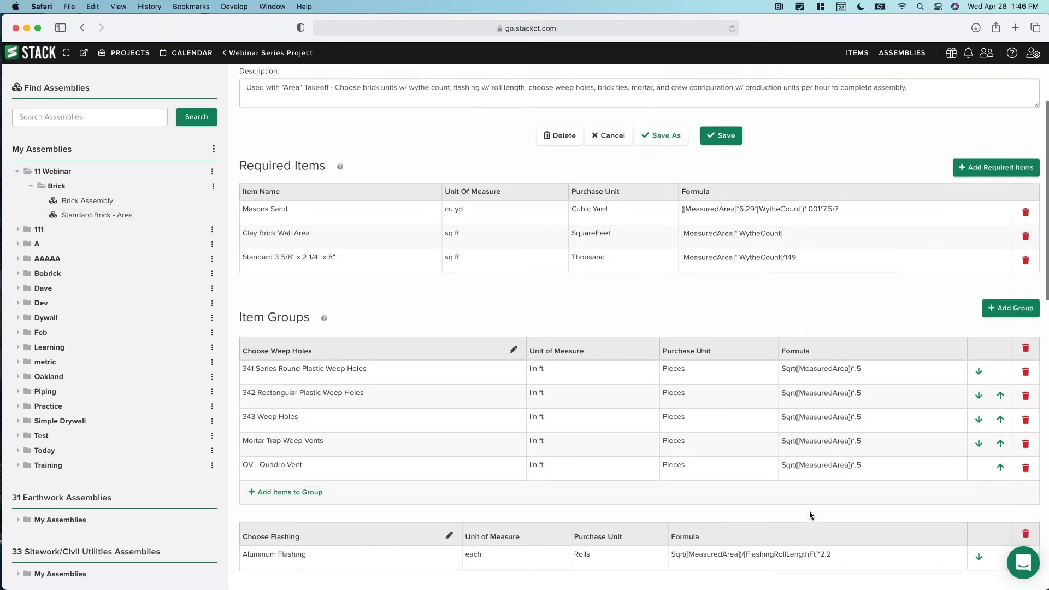
{"action": "scroll", "coordinate": [572, 440], "scroll_direction": "down", "scroll_amount": 2}
{"action": "scroll", "coordinate": [572, 440], "scroll_direction": "down", "scroll_amount": 1}
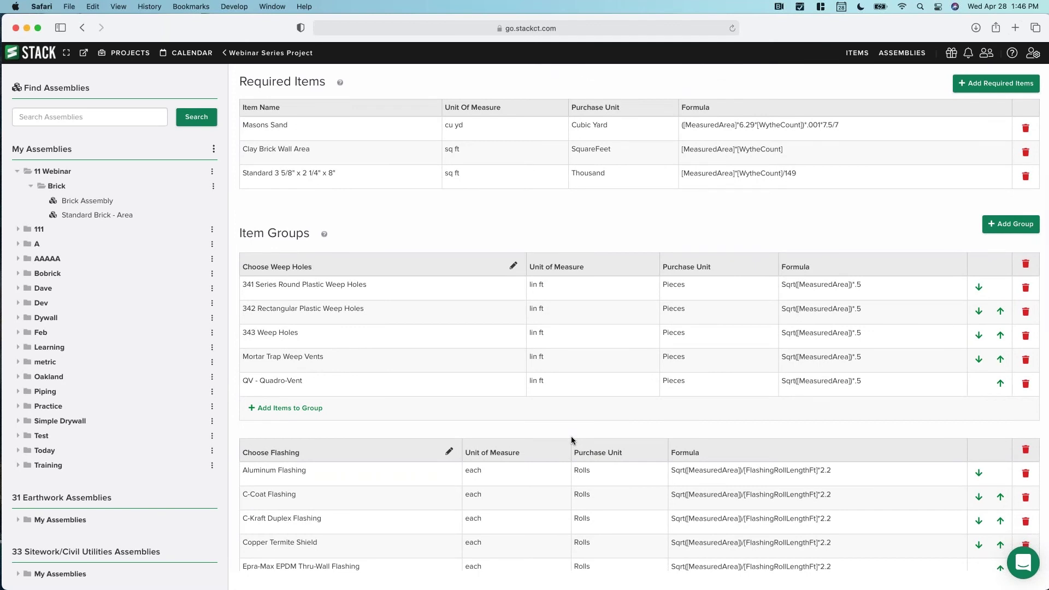
{"action": "scroll", "coordinate": [555, 356], "scroll_direction": "down", "scroll_amount": 5}
{"action": "scroll", "coordinate": [556, 356], "scroll_direction": "down", "scroll_amount": 6}
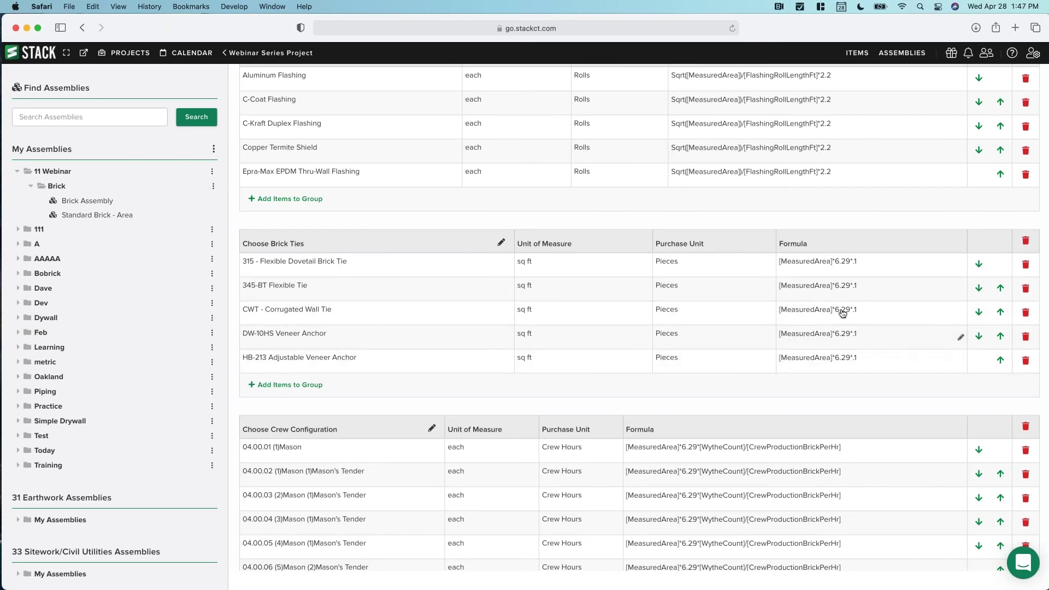
{"action": "scroll", "coordinate": [856, 302], "scroll_direction": "down", "scroll_amount": 2}
{"action": "scroll", "coordinate": [858, 300], "scroll_direction": "down", "scroll_amount": 2}
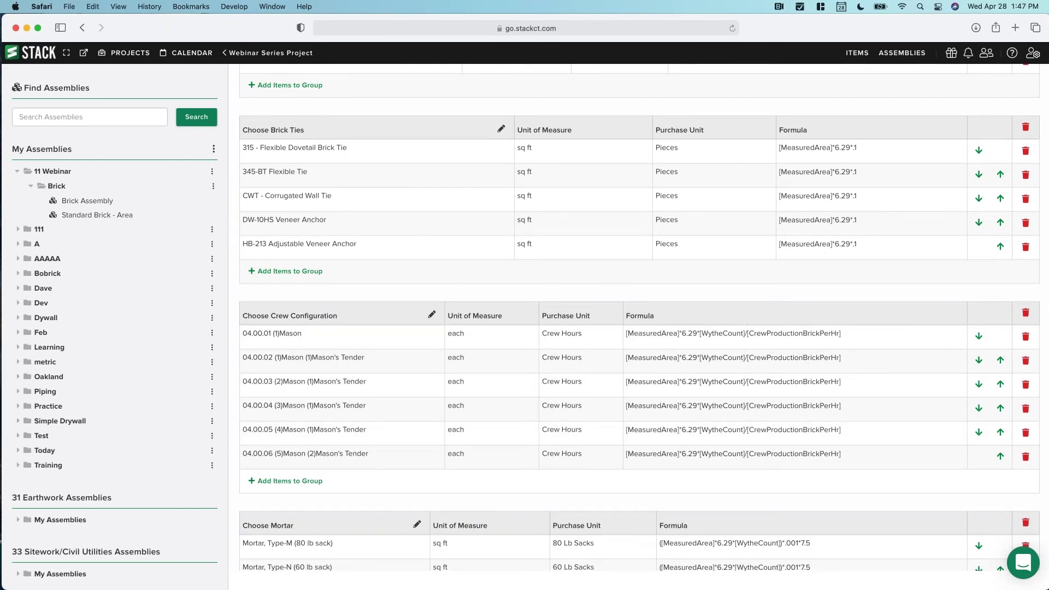
{"action": "left_click", "coordinate": [1025, 315]}
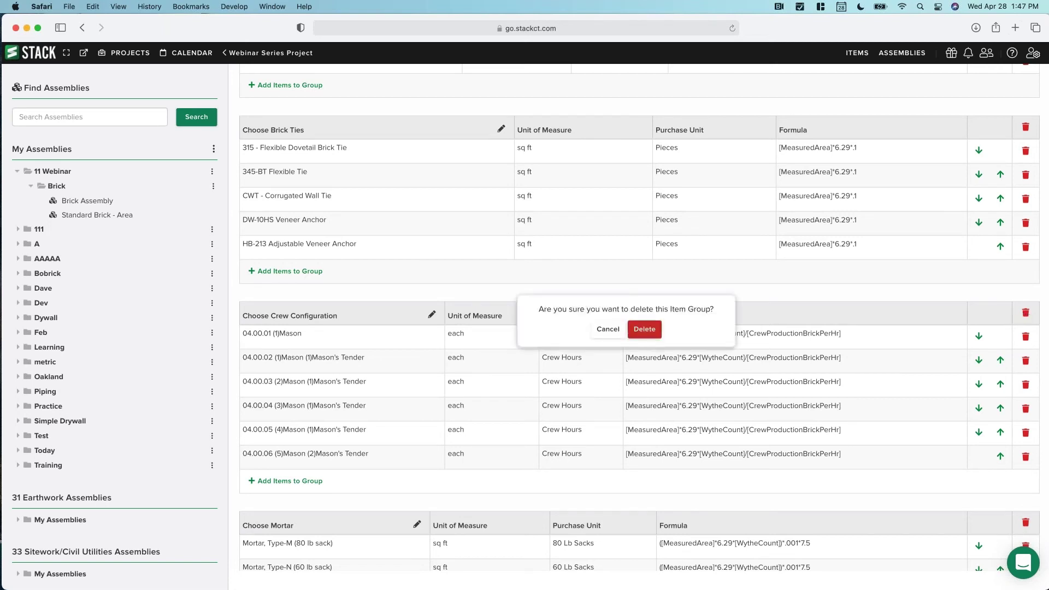
{"action": "left_click", "coordinate": [643, 329]}
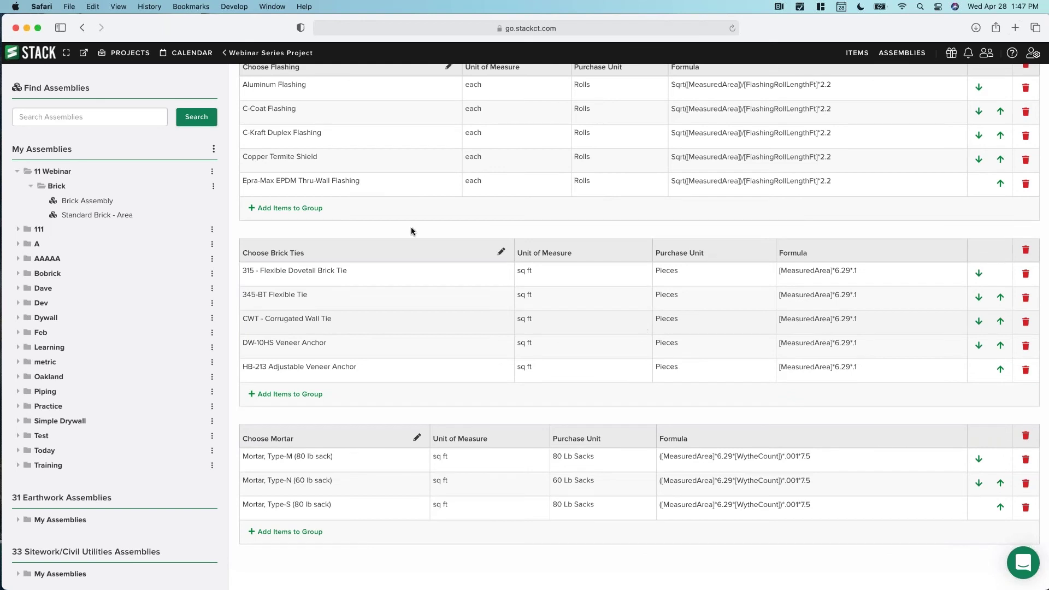
Review the copied assembly's remaining item groups and STACK's brick assembly list, and check the available help and support options.
{"action": "scroll", "coordinate": [421, 186], "scroll_direction": "up", "scroll_amount": 3}
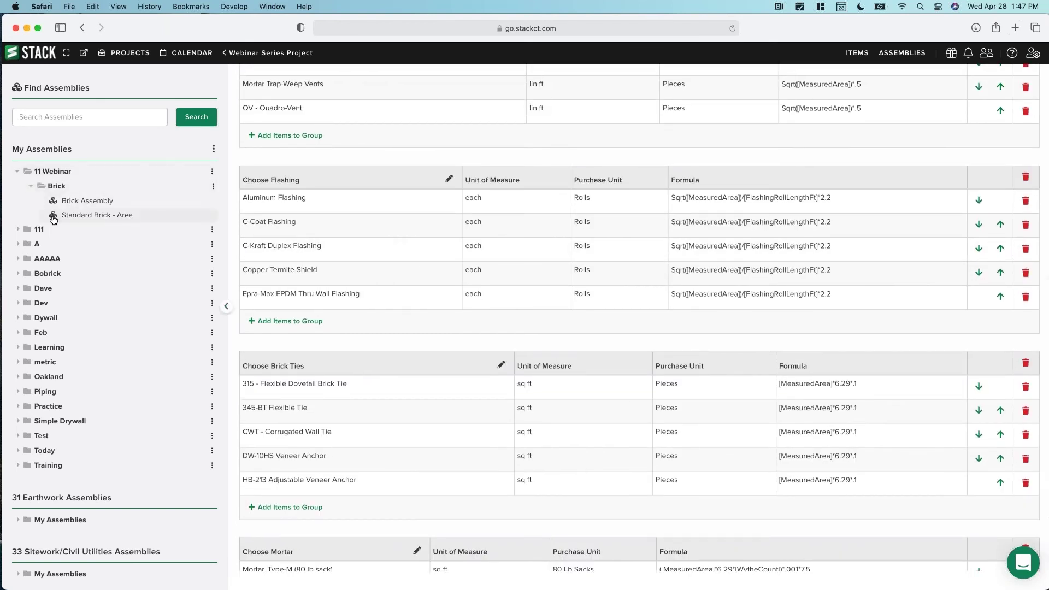
{"action": "scroll", "coordinate": [93, 295], "scroll_direction": "down", "scroll_amount": 3}
{"action": "scroll", "coordinate": [93, 306], "scroll_direction": "down", "scroll_amount": 4}
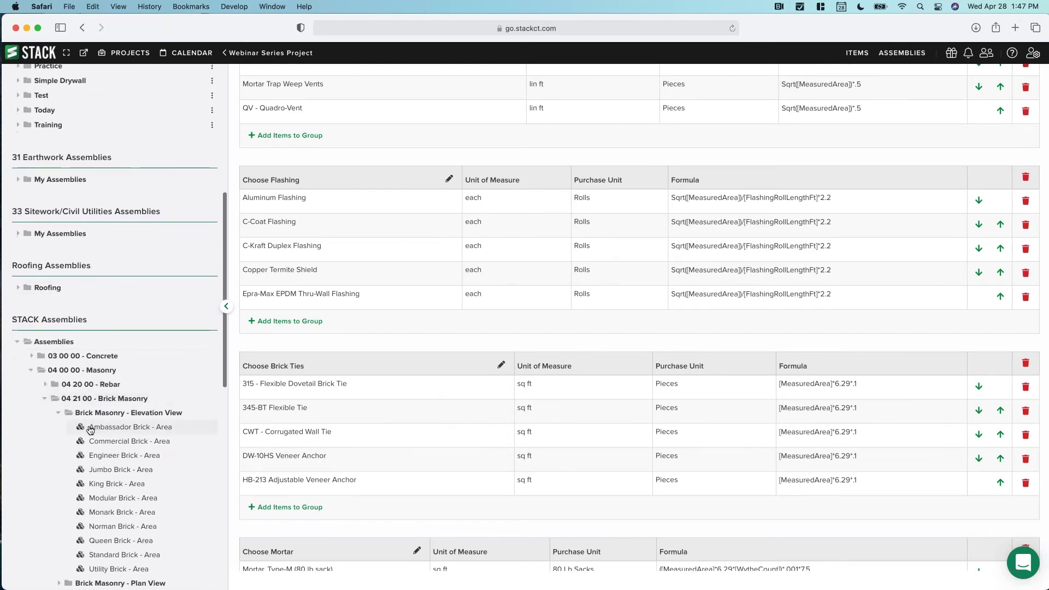
{"action": "scroll", "coordinate": [110, 301], "scroll_direction": "down", "scroll_amount": 1}
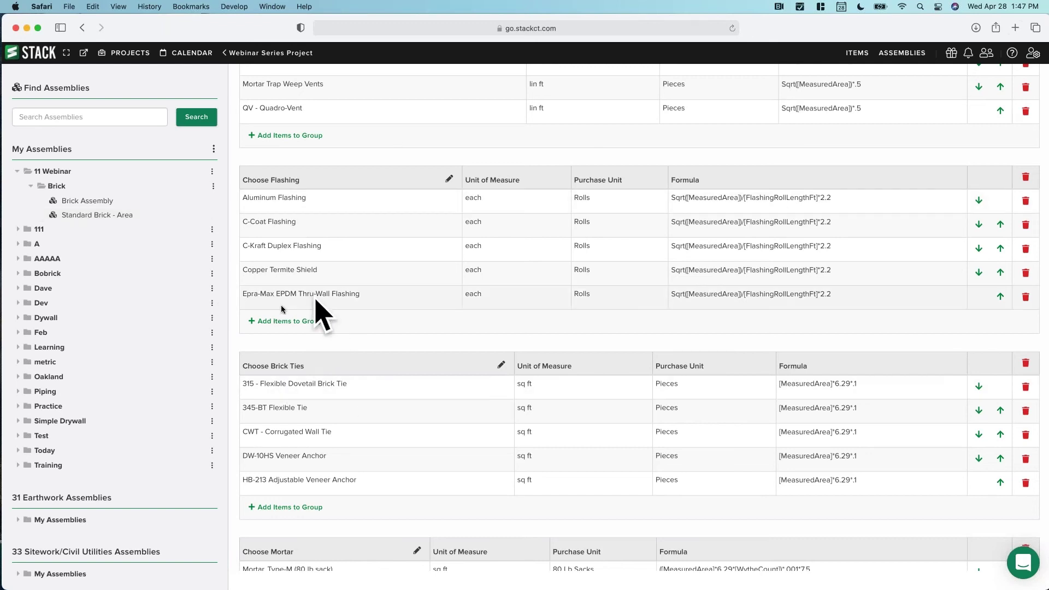
{"action": "scroll", "coordinate": [639, 317], "scroll_direction": "up", "scroll_amount": 1}
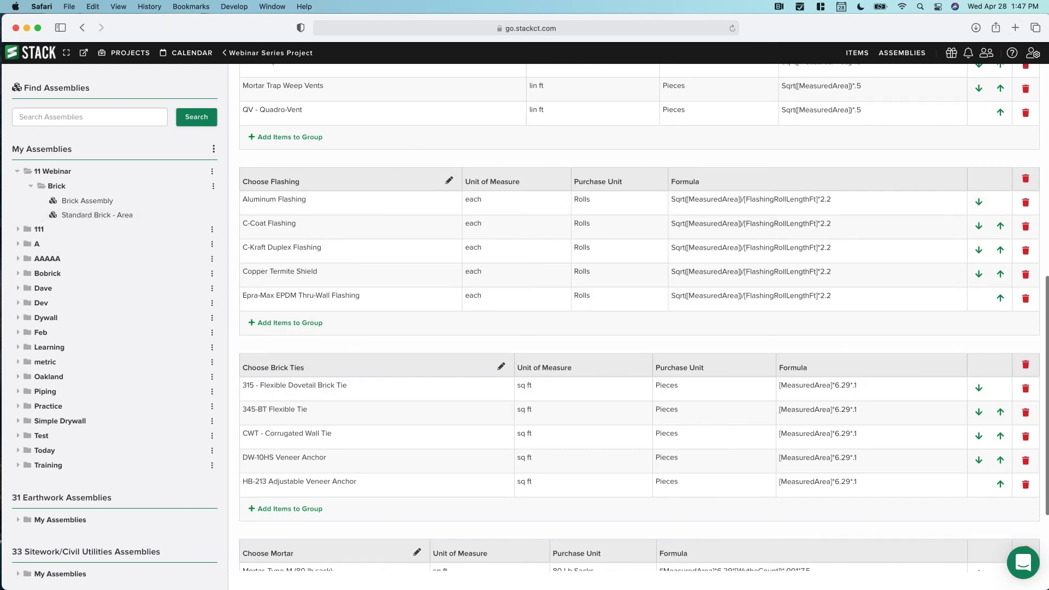
{"action": "left_click", "coordinate": [1010, 57]}
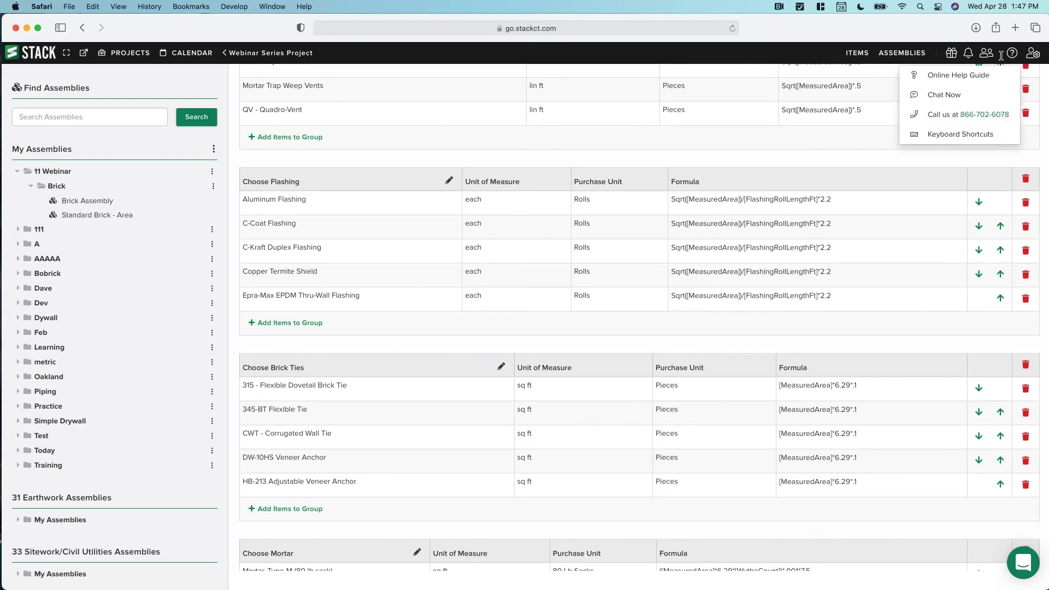
{"action": "left_click", "coordinate": [1011, 55]}
{"action": "scroll", "coordinate": [581, 291], "scroll_direction": "up", "scroll_amount": 10}
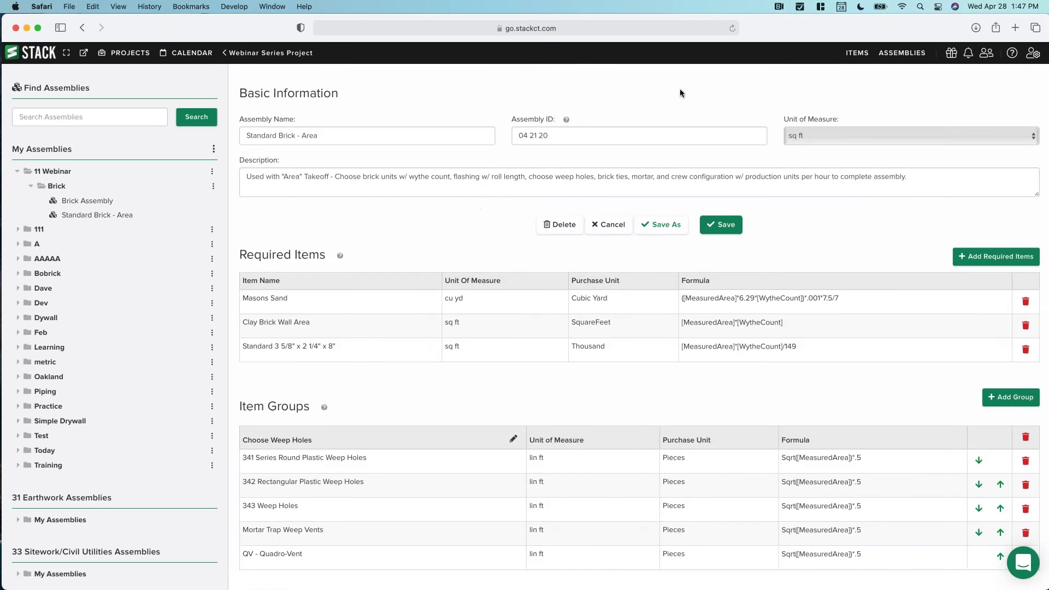
Start a new item named Brick Labor in the Brick folder inside 11 Webinar in My Items.
{"action": "left_click", "coordinate": [858, 54]}
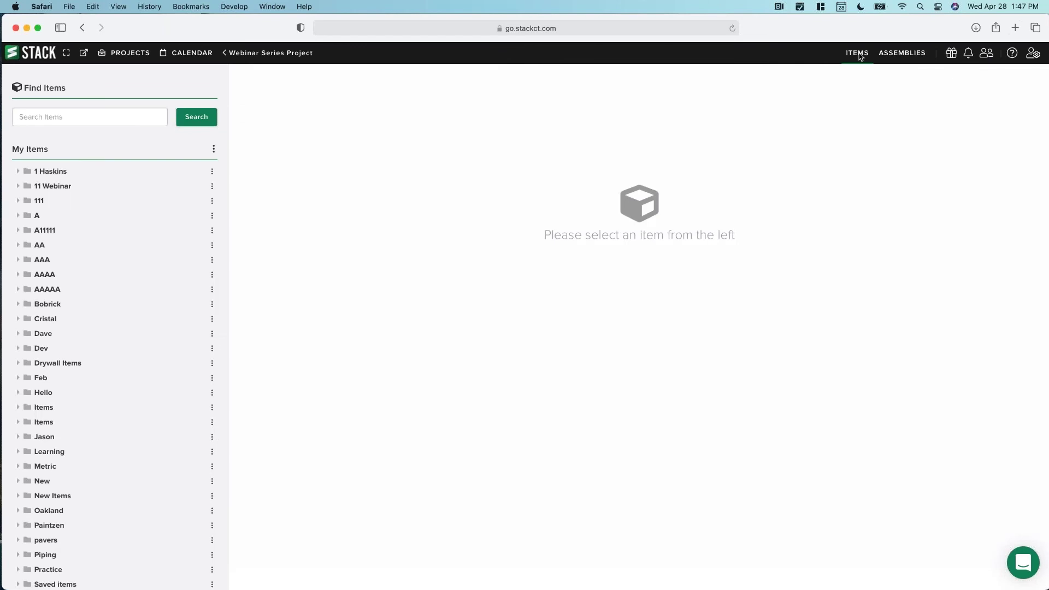
{"action": "left_click", "coordinate": [17, 186]}
{"action": "left_click", "coordinate": [32, 202]}
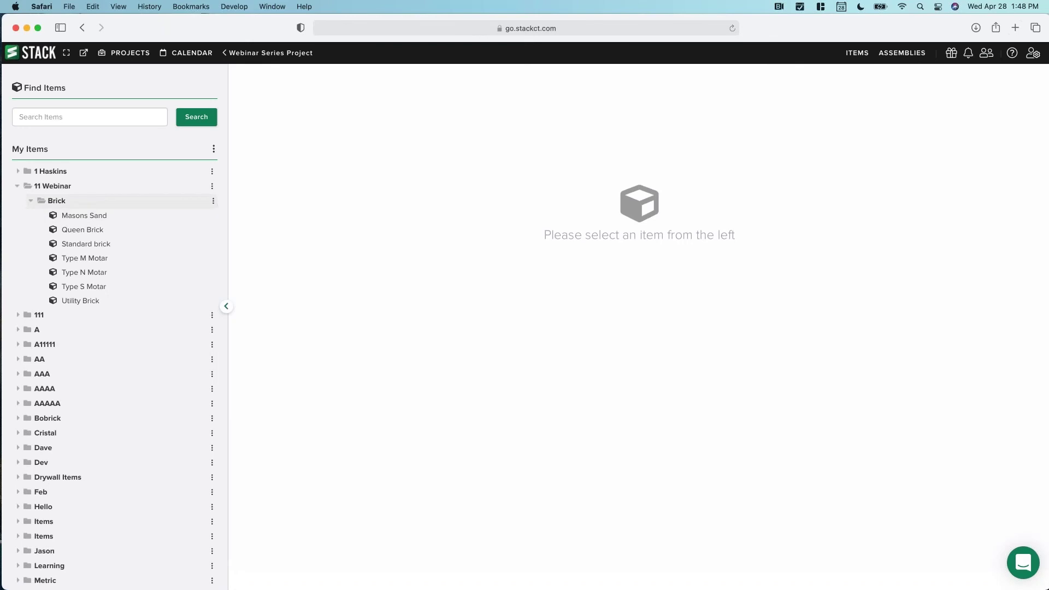
{"action": "left_click", "coordinate": [213, 201]}
{"action": "left_click", "coordinate": [178, 221]}
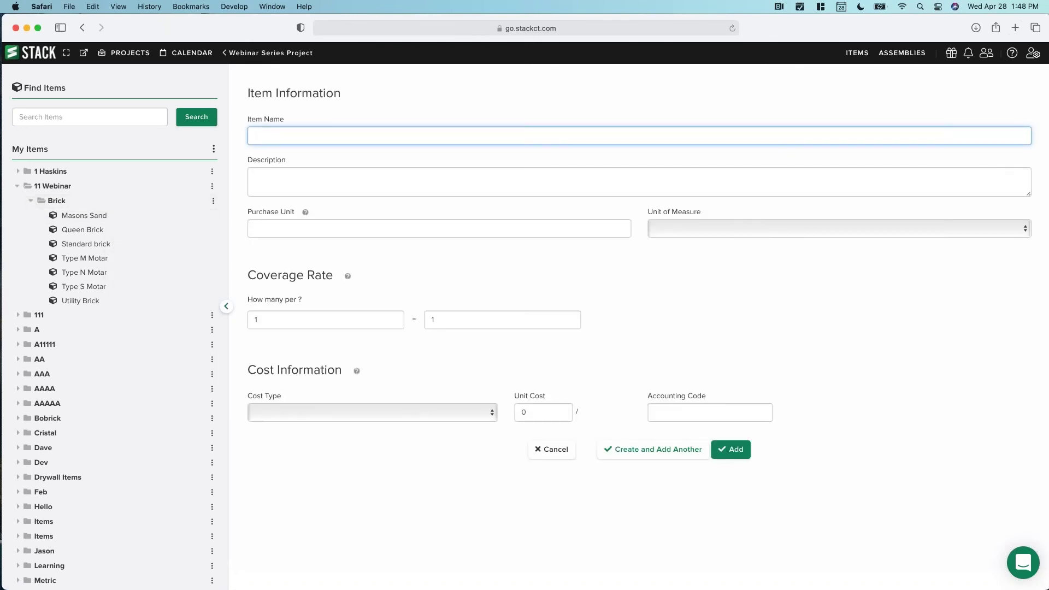
{"action": "type", "text": "Brick Labor"}
Try Per thousand brick and 8 hour day as the Brick Labor item's purchase unit.
{"action": "left_click", "coordinate": [295, 228]}
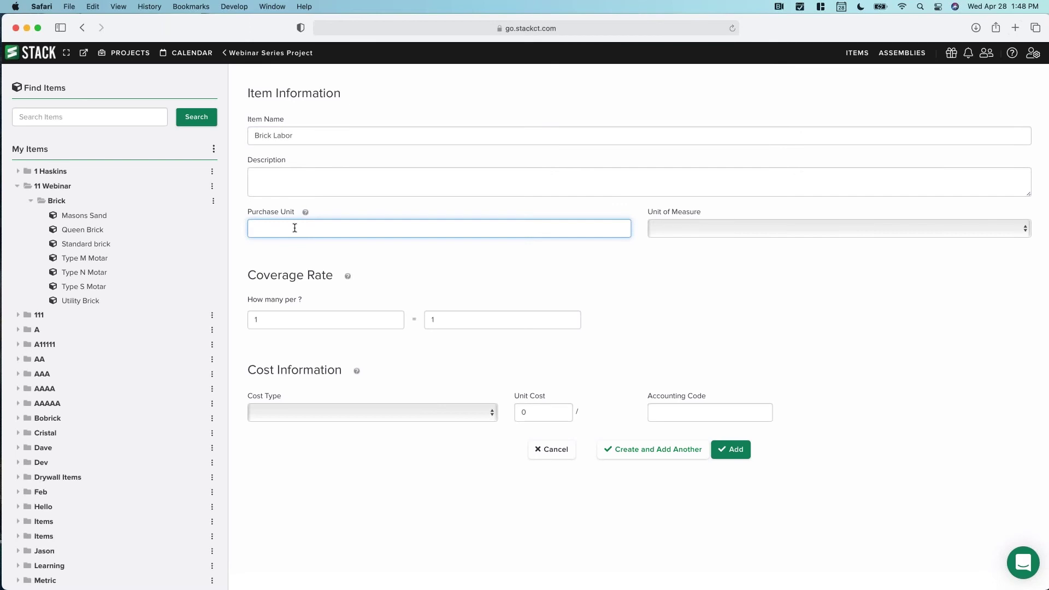
{"action": "type", "text": "Hour"}
{"action": "key", "text": "BackSpace"}
{"action": "key", "text": "BackSpace"}
{"action": "key", "text": "BackSpace"}
{"action": "type", "text": "Per thousand brick"}
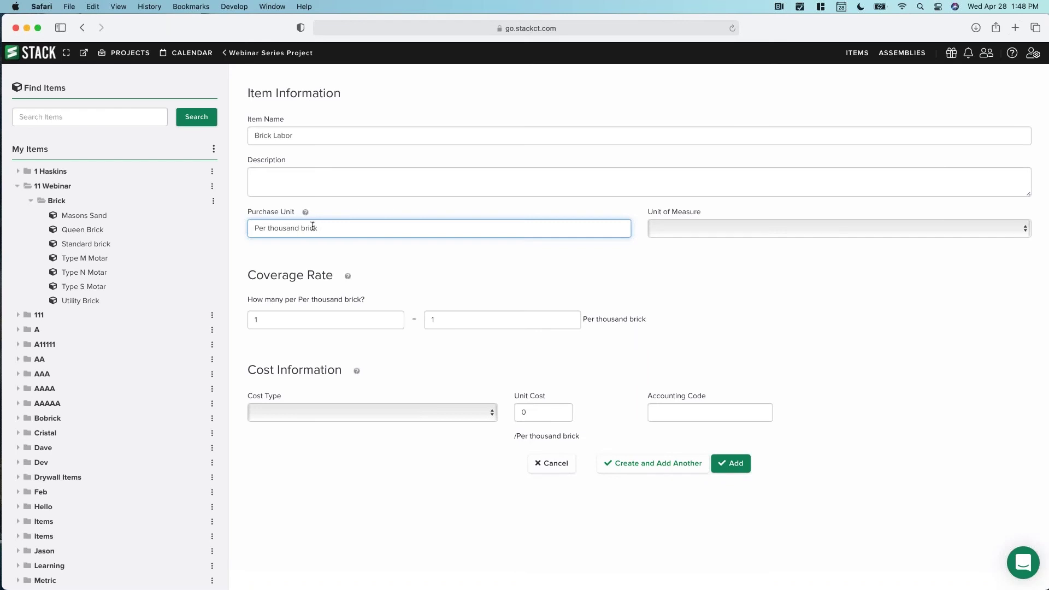
{"action": "left_click_drag", "start_coordinate": [332, 228], "coordinate": [240, 232]}
{"action": "type", "text": "8 hour day"}
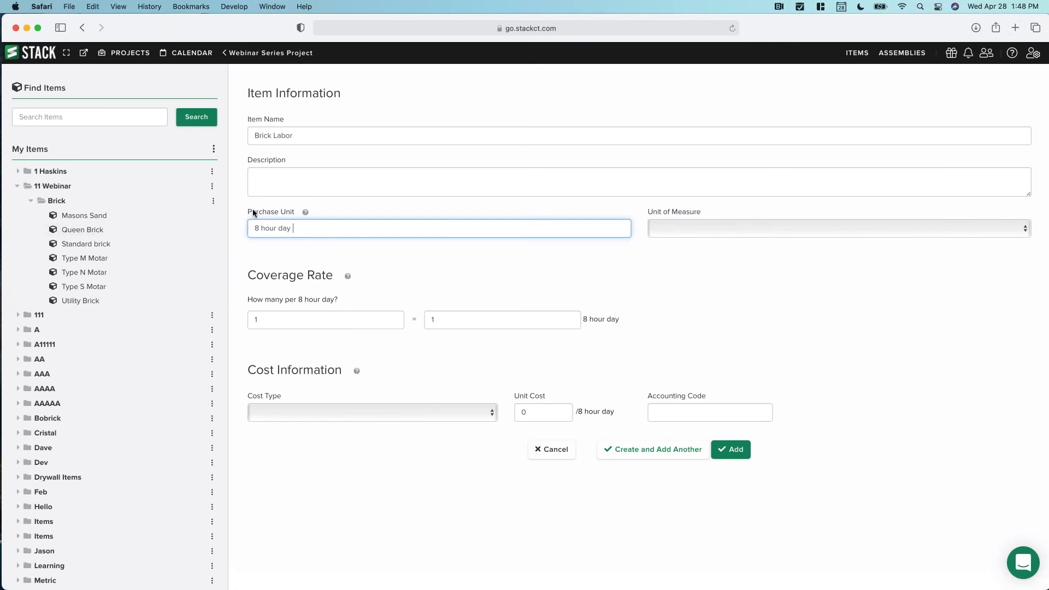
Set the Brick Labor item's purchase unit to per hour.
{"action": "left_click_drag", "start_coordinate": [314, 227], "coordinate": [232, 229]}
{"action": "type", "text": "p"}
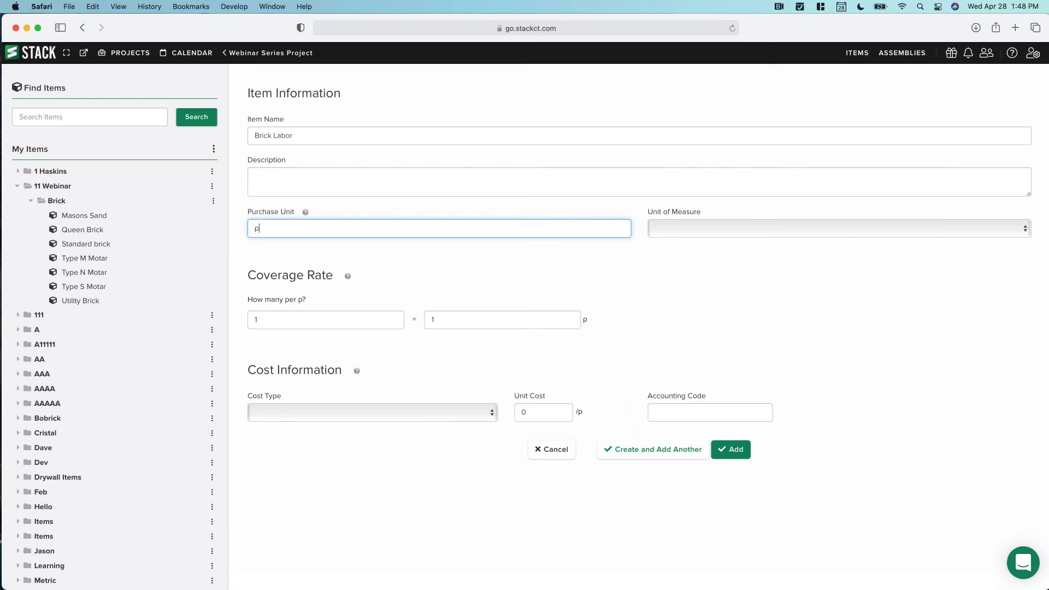
{"action": "type", "text": "er hour"}
{"action": "key", "text": "Tab"}
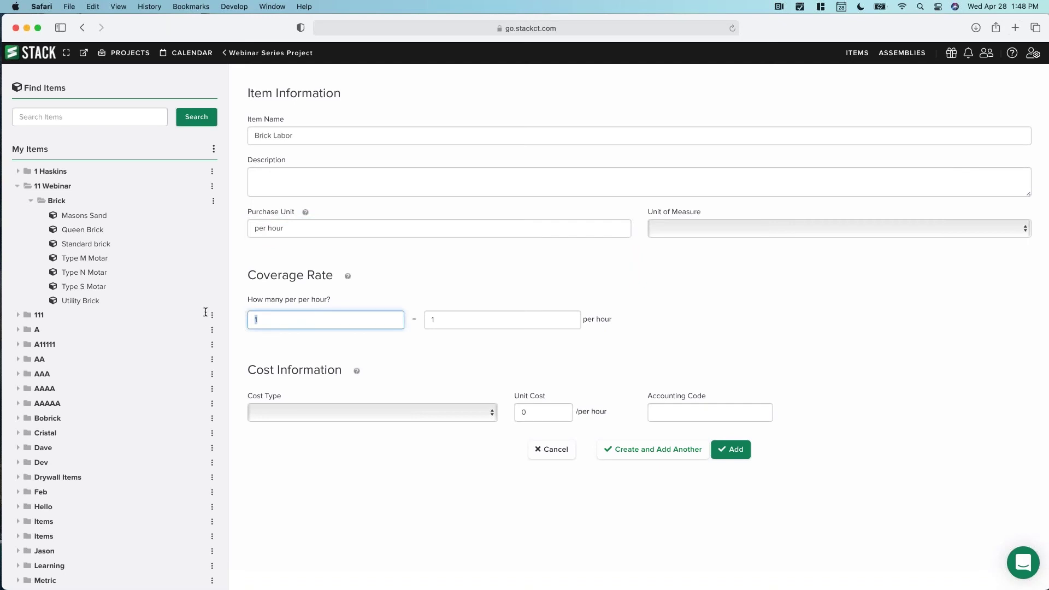
Set the item's coverage rate to 50 and its unit of measure to sq ft.
{"action": "type", "text": "50"}
{"action": "left_click", "coordinate": [323, 179]}
{"action": "left_click", "coordinate": [330, 314]}
{"action": "left_click", "coordinate": [303, 226]}
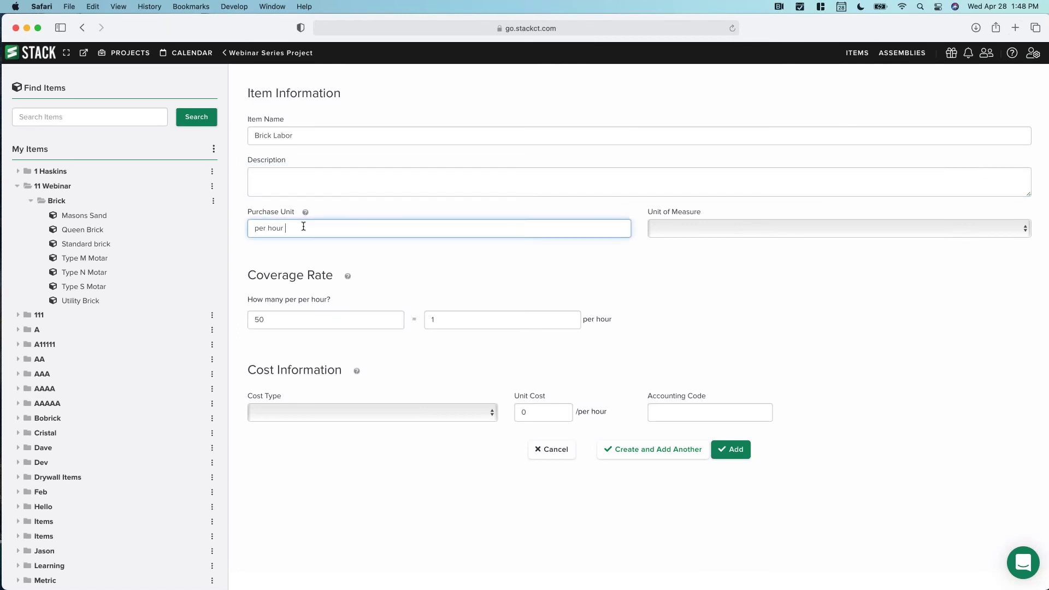
{"action": "left_click", "coordinate": [638, 233]}
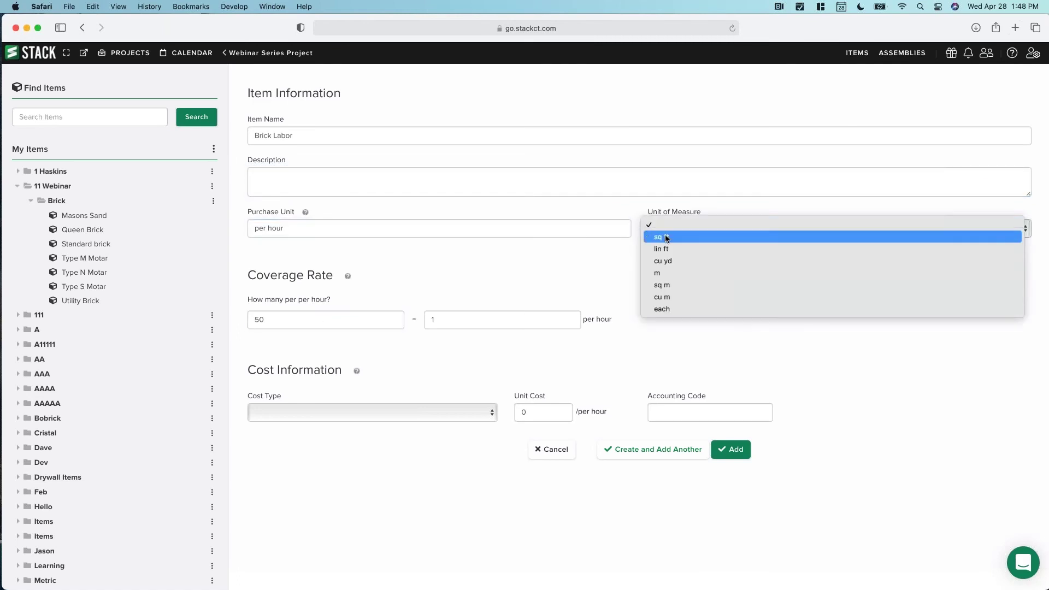
{"action": "left_click", "coordinate": [664, 236]}
{"action": "left_click", "coordinate": [517, 320]}
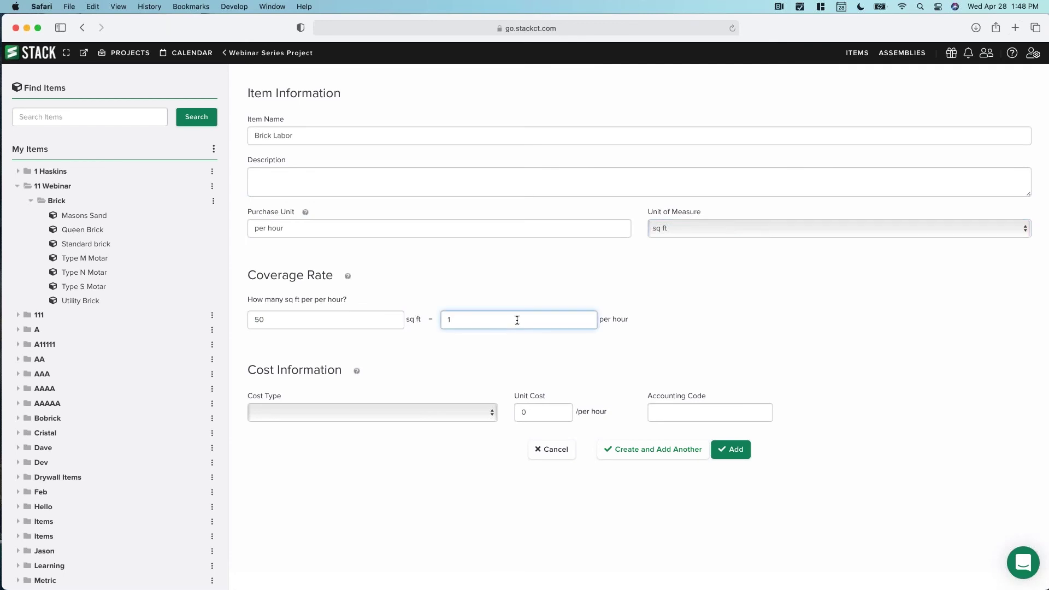
Rename the item as Brick Labor( 2 people) and set its coverage rate to 100 sq ft per hour.
{"action": "left_click", "coordinate": [307, 134]}
{"action": "type", "text": "( people)"}
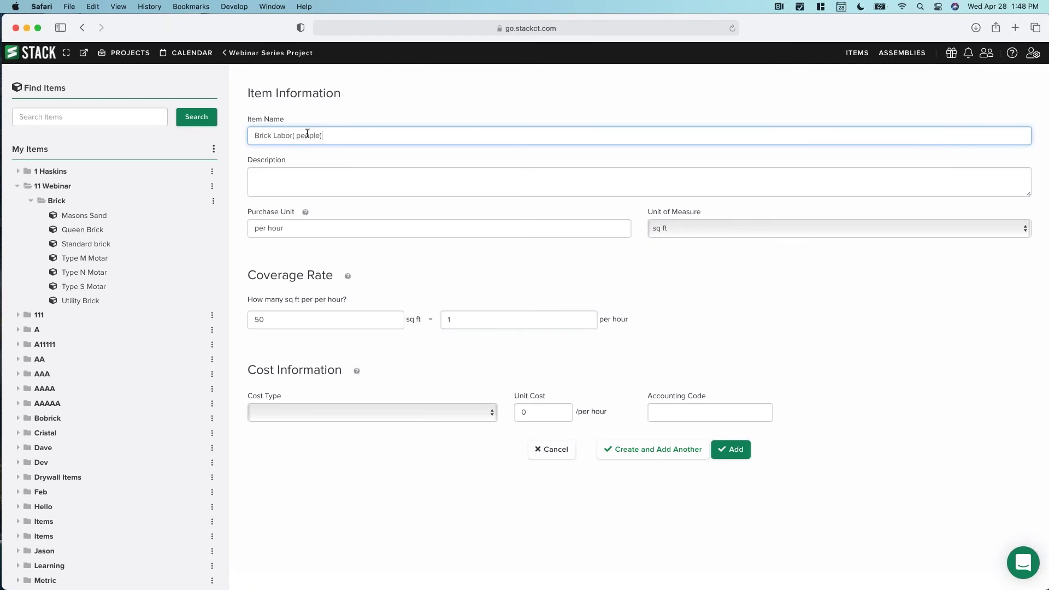
{"action": "left_click", "coordinate": [296, 136]}
{"action": "key", "text": "BackSpace"}
{"action": "type", "text": "2"}
{"action": "left_click_drag", "start_coordinate": [278, 319], "coordinate": [239, 317]}
{"action": "type", "text": "100"}
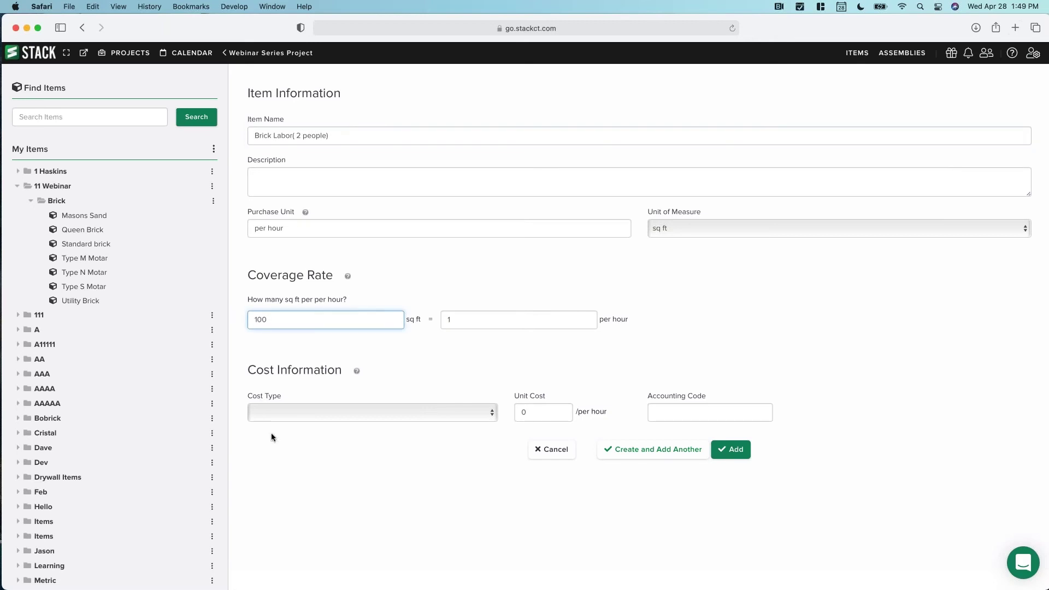
Set the labor item's cost type to Labor and add the item to the Brick folder.
{"action": "left_click", "coordinate": [295, 411]}
{"action": "left_click", "coordinate": [287, 428]}
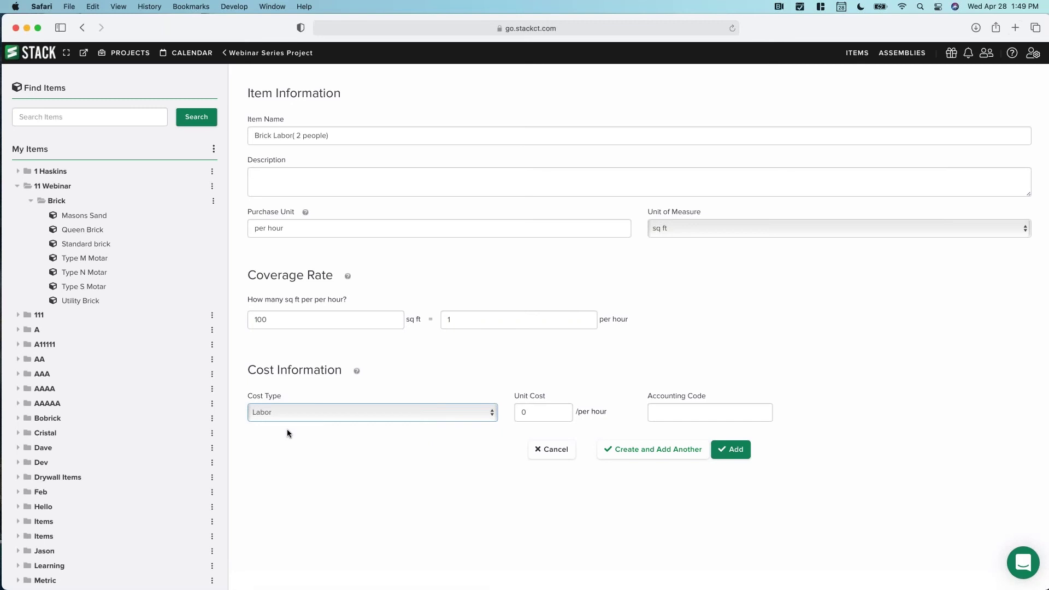
{"action": "triple_click", "coordinate": [272, 230]}
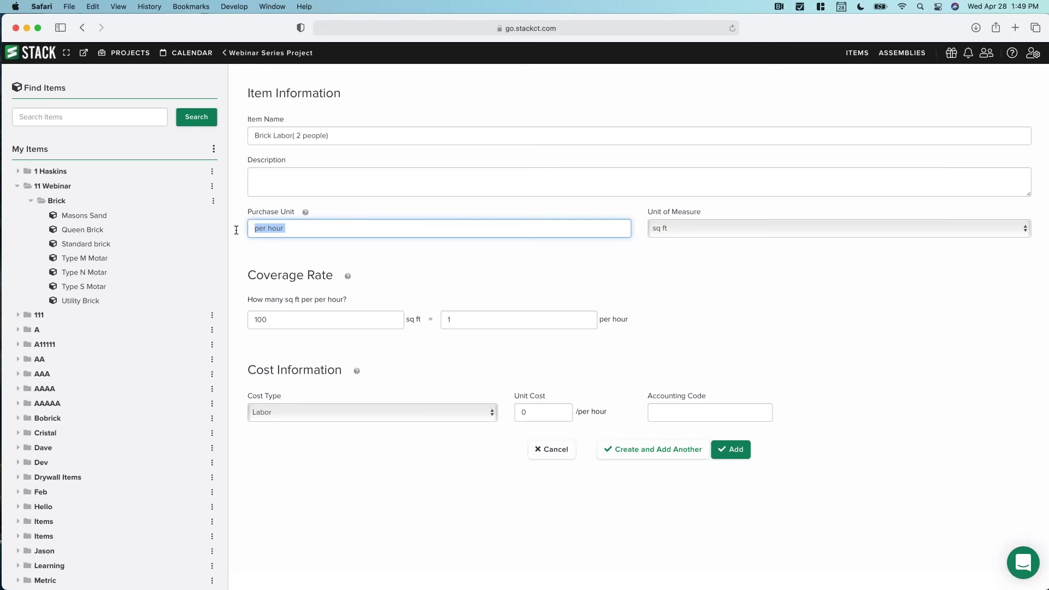
{"action": "left_click", "coordinate": [276, 228]}
{"action": "left_click", "coordinate": [727, 449]}
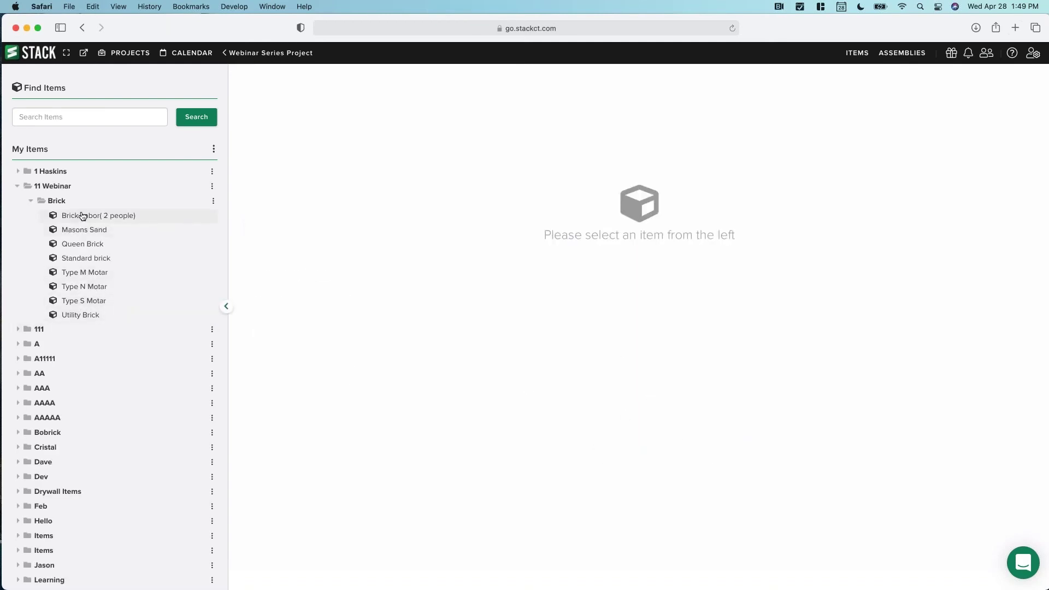
Return to the Webinar Series project and view the Standard brick takeoff's settings and attached assembly.
{"action": "left_click", "coordinate": [256, 55]}
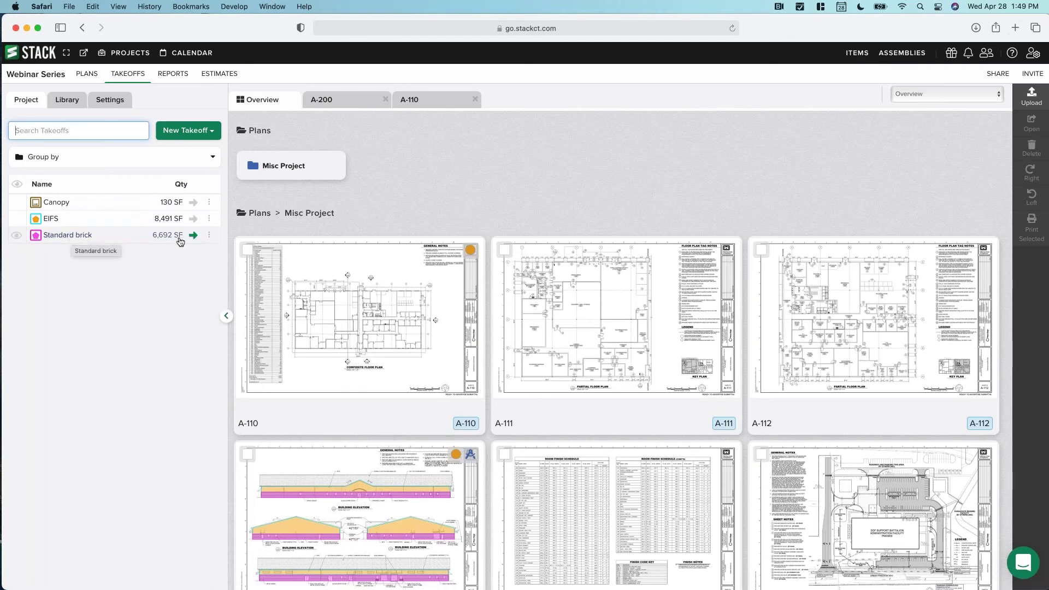
{"action": "left_click", "coordinate": [209, 234]}
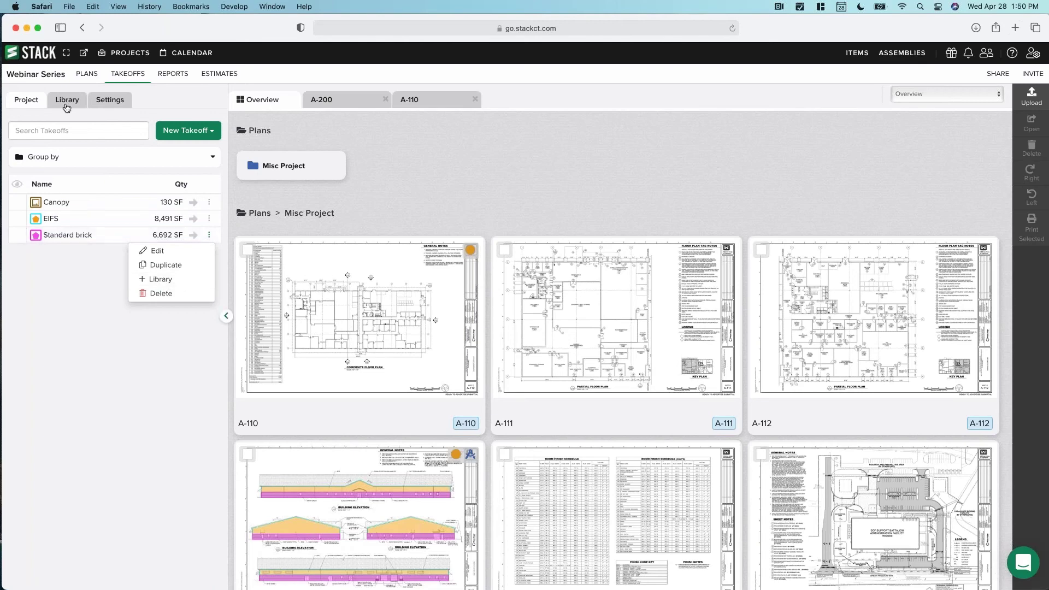
{"action": "left_click", "coordinate": [63, 236]}
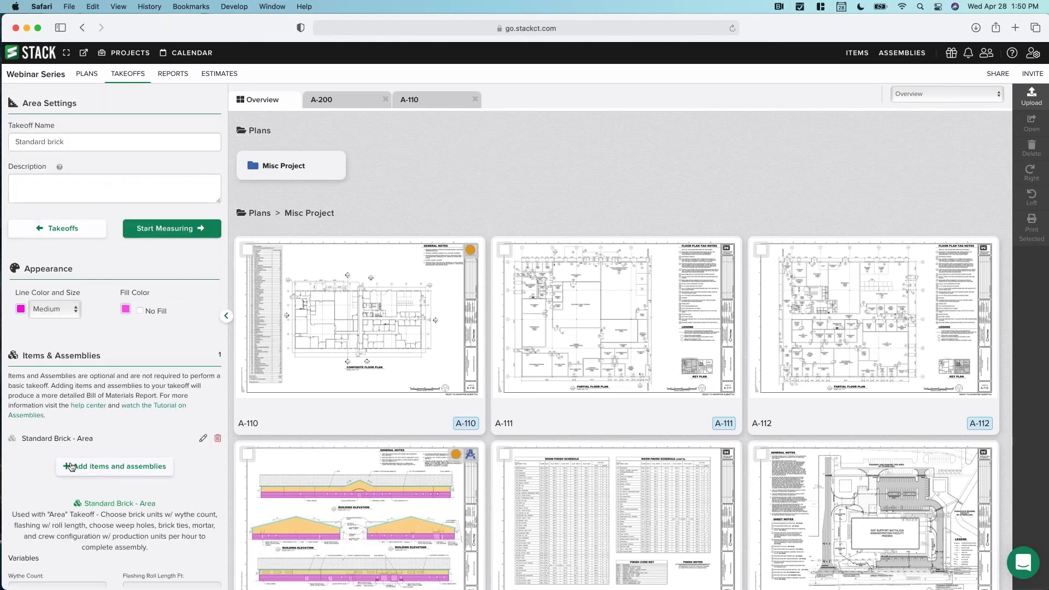
{"action": "left_click", "coordinate": [51, 227]}
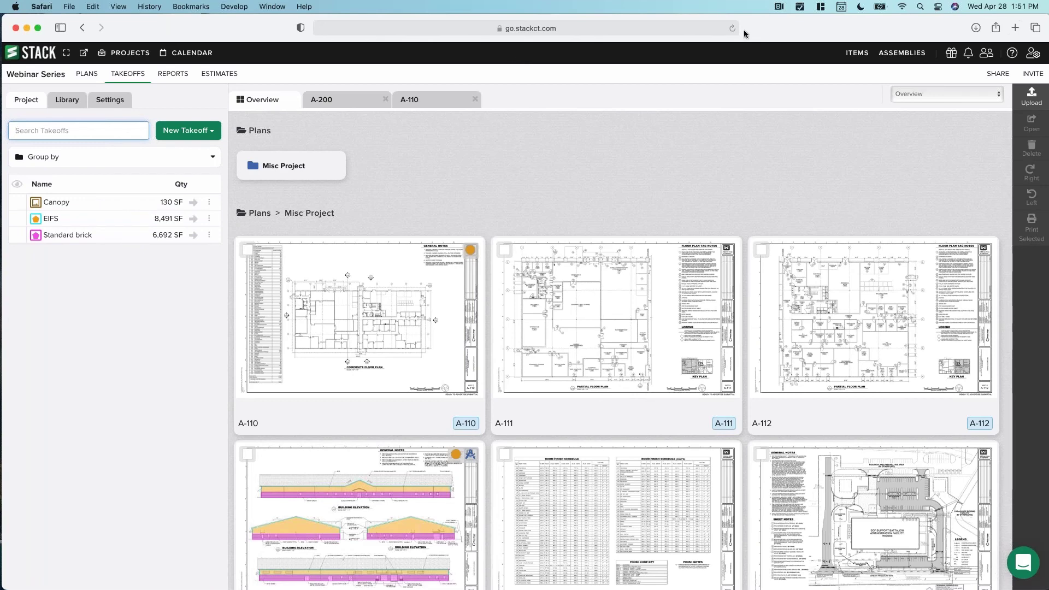
Create a My Items folder named 2021 Item Pricing.
{"action": "left_click", "coordinate": [866, 55]}
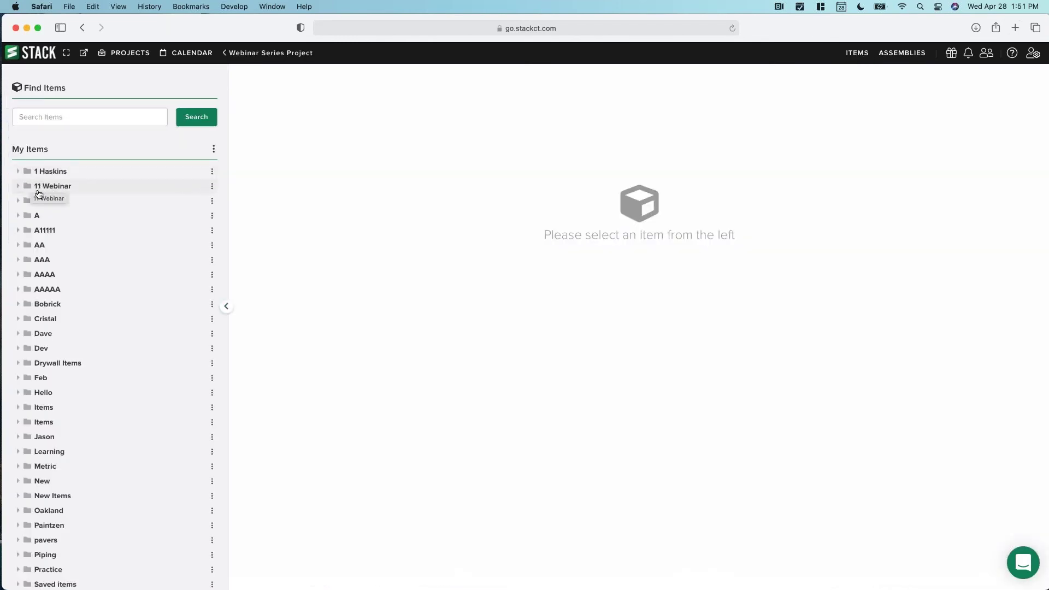
{"action": "left_click", "coordinate": [212, 149]}
{"action": "left_click", "coordinate": [187, 166]}
{"action": "type", "text": "2021 Item Pricing"}
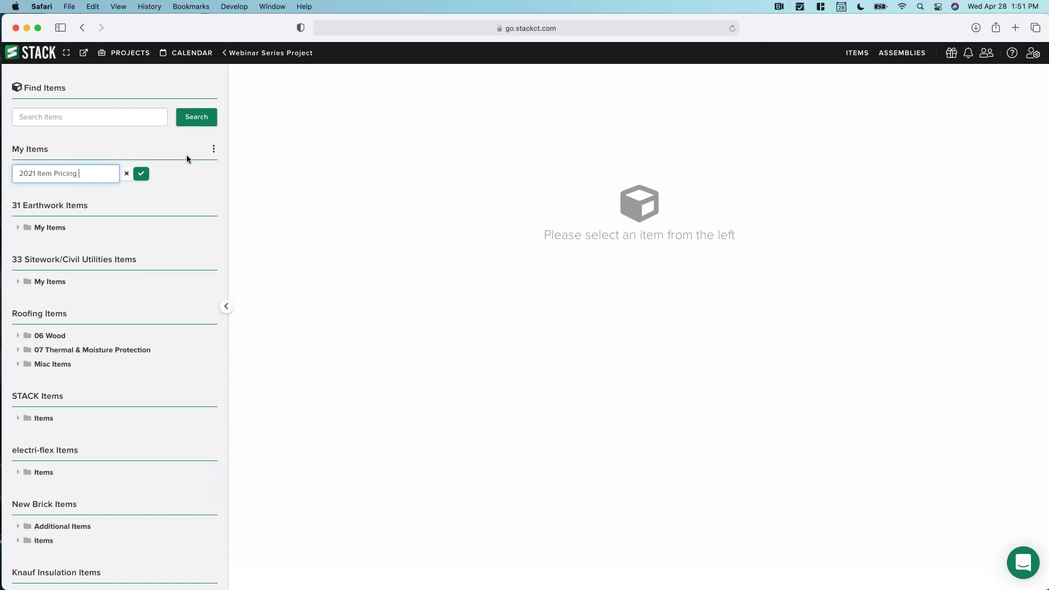
{"action": "left_click", "coordinate": [142, 175]}
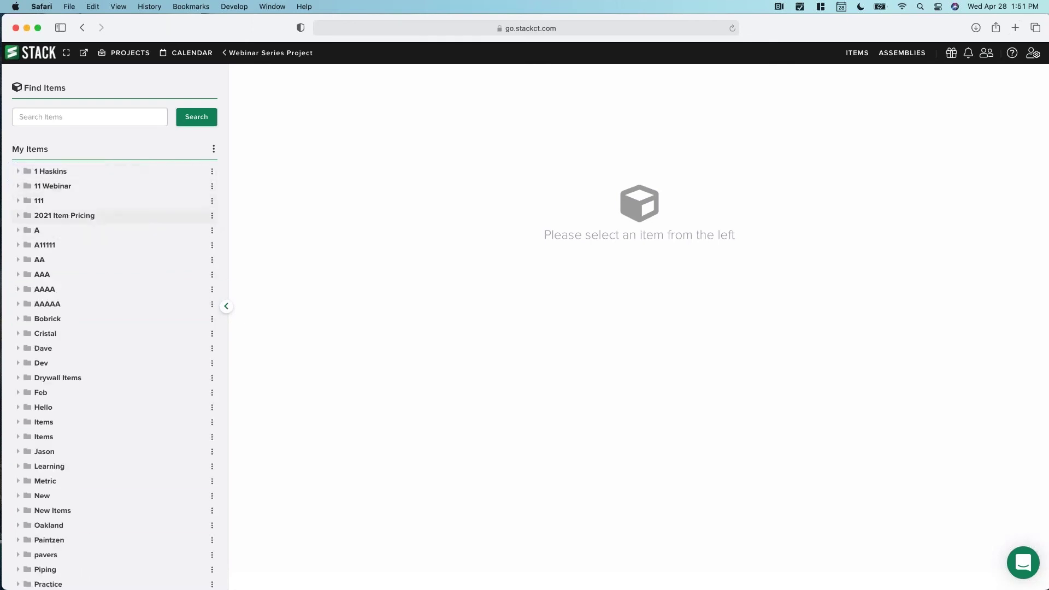
{"action": "scroll", "coordinate": [62, 228], "scroll_direction": "down", "scroll_amount": 10}
{"action": "scroll", "coordinate": [62, 230], "scroll_direction": "up", "scroll_amount": 10}
{"action": "left_click", "coordinate": [1012, 52]}
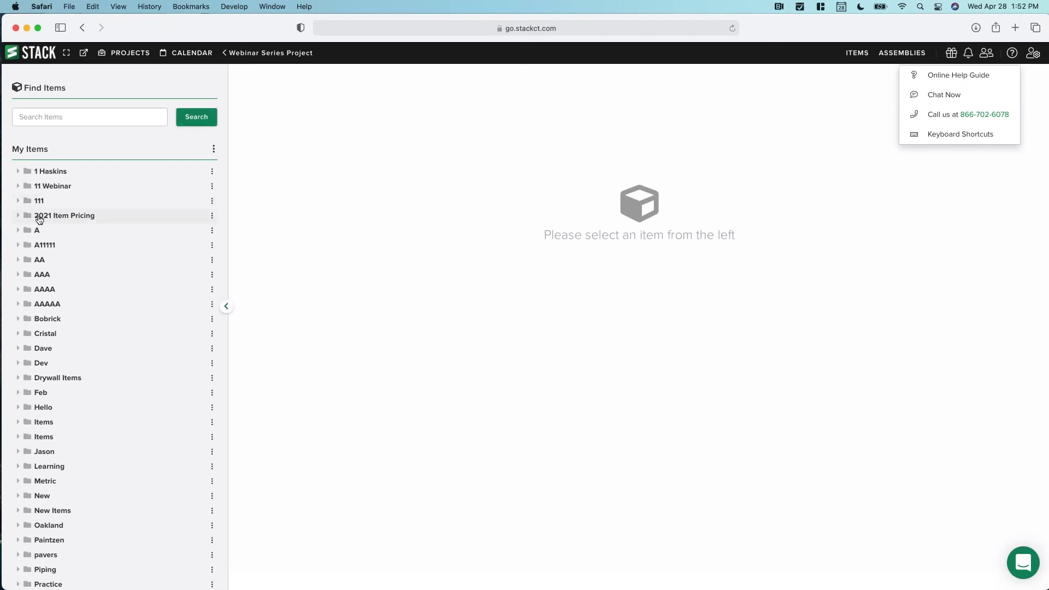
Rename the 2021 Item Pricing folder as 2022 Item Pricing.
{"action": "left_click", "coordinate": [213, 148]}
{"action": "left_click", "coordinate": [182, 167]}
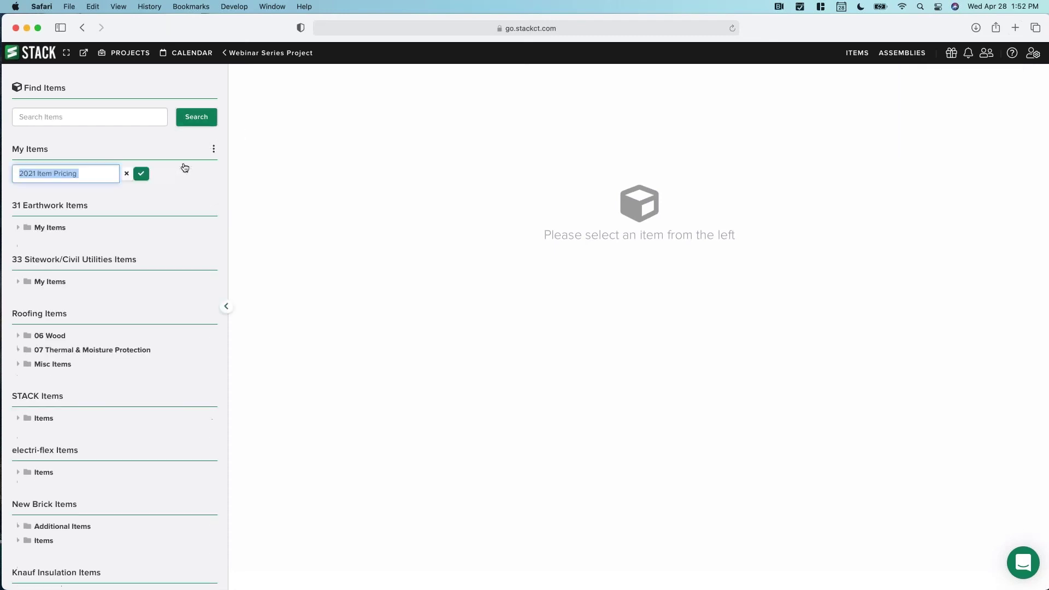
{"action": "left_click", "coordinate": [35, 173]}
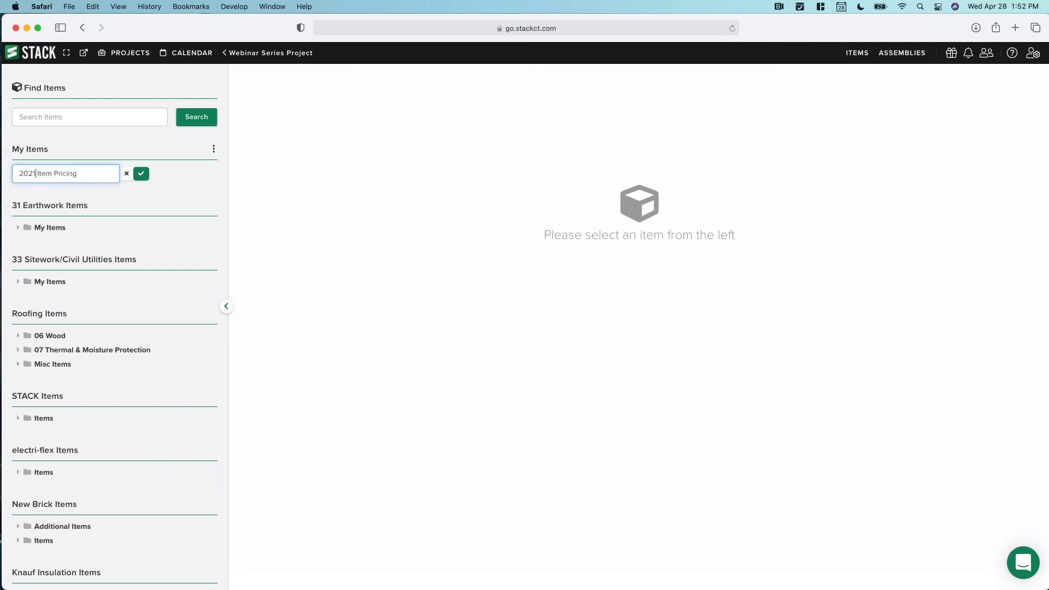
{"action": "key", "text": "BackSpace"}
{"action": "type", "text": "2"}
{"action": "left_click", "coordinate": [141, 174]}
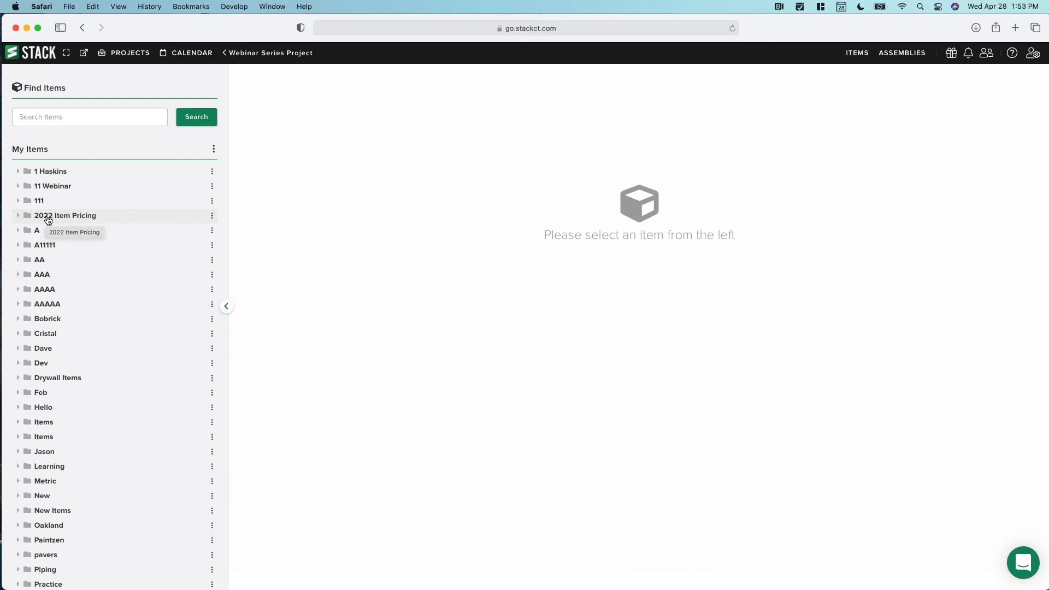
Review the My Items folder list and the items in the 11 Webinar Brick folder.
{"action": "scroll", "coordinate": [54, 222], "scroll_direction": "down", "scroll_amount": 3}
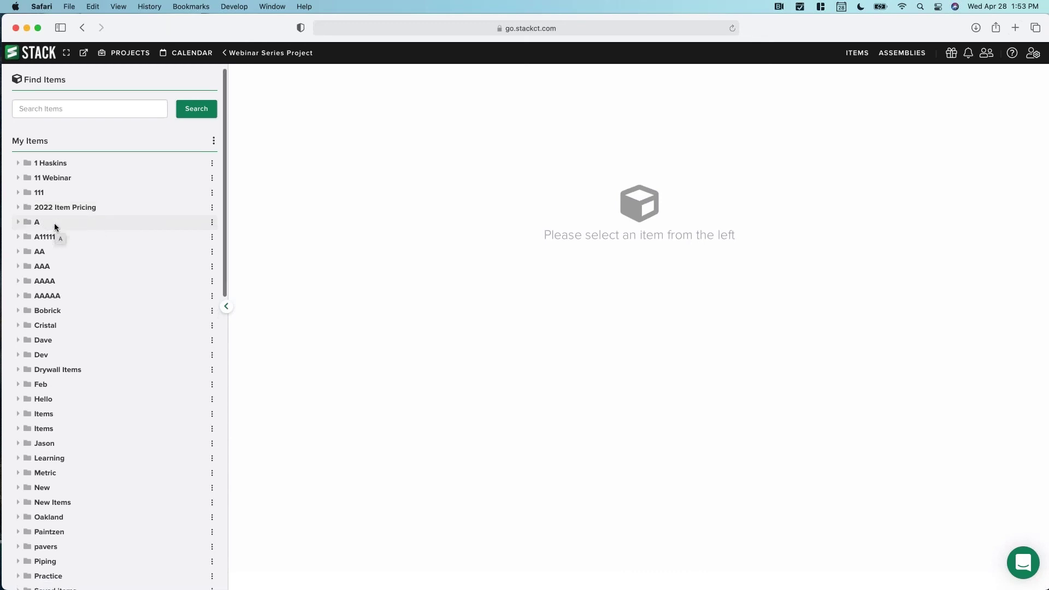
{"action": "scroll", "coordinate": [58, 236], "scroll_direction": "up", "scroll_amount": 3}
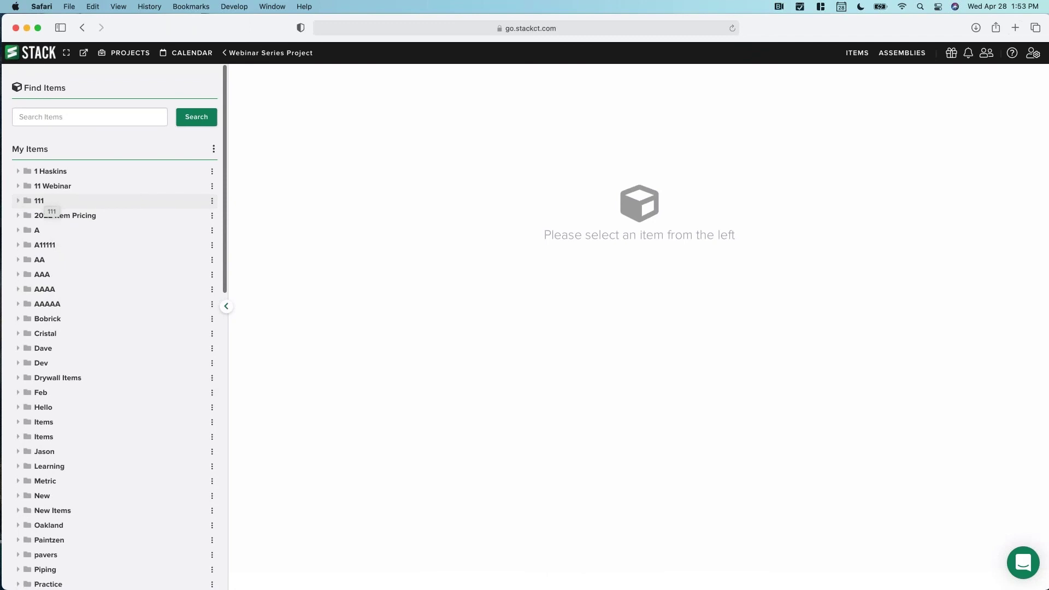
{"action": "left_click", "coordinate": [18, 186]}
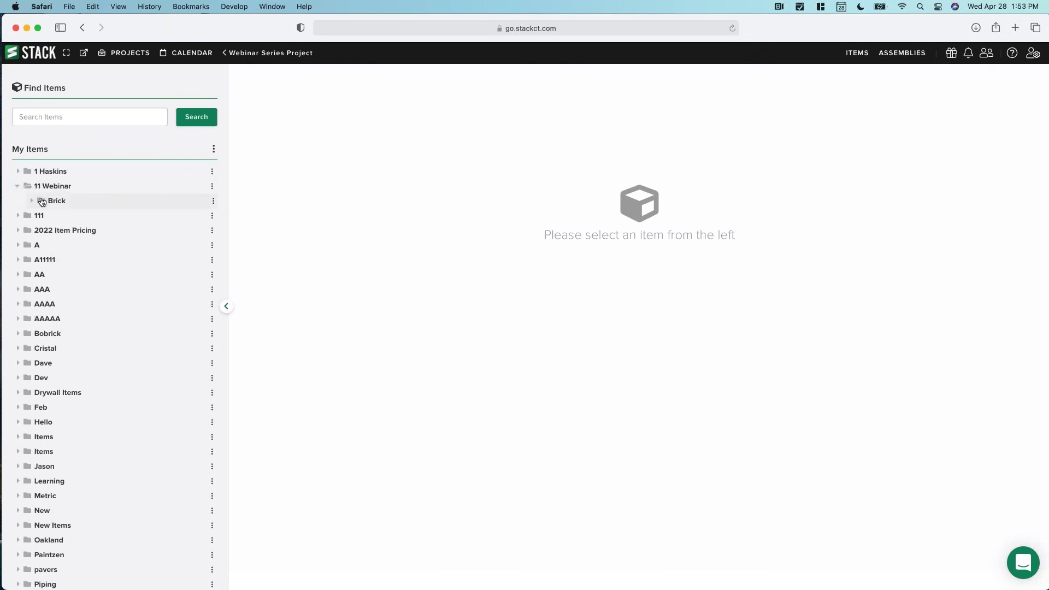
{"action": "left_click", "coordinate": [32, 201]}
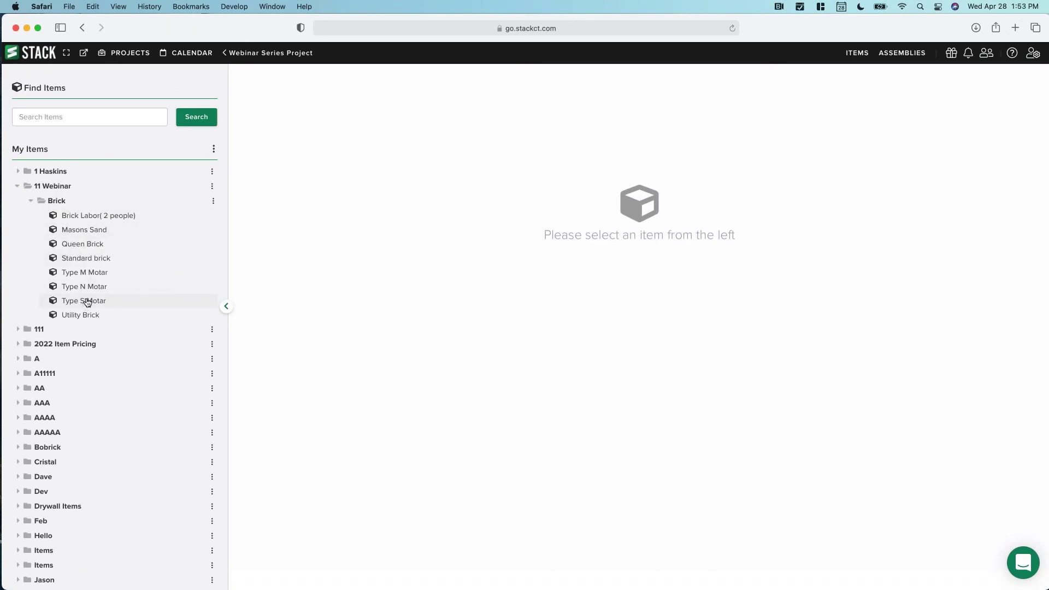
{"action": "left_click", "coordinate": [17, 187]}
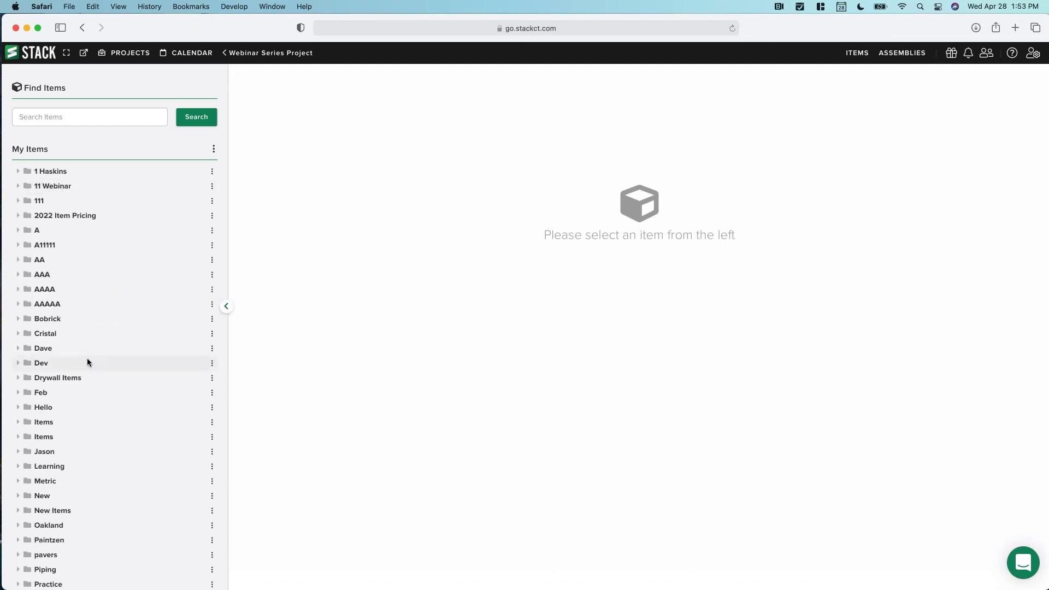
{"action": "scroll", "coordinate": [85, 361], "scroll_direction": "down", "scroll_amount": 10}
{"action": "scroll", "coordinate": [85, 363], "scroll_direction": "up", "scroll_amount": 10}
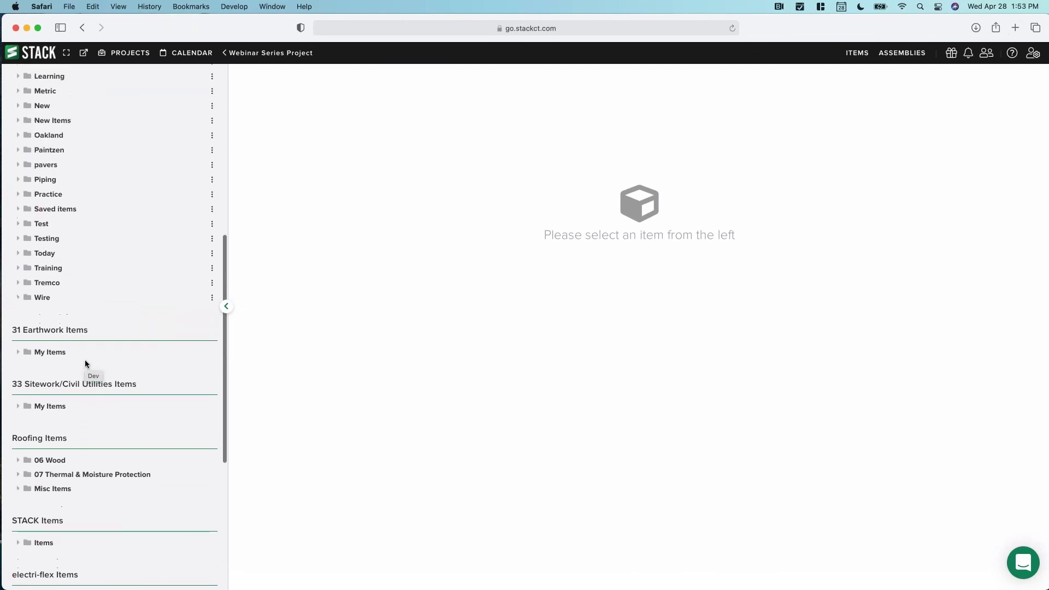
{"action": "scroll", "coordinate": [84, 360], "scroll_direction": "up", "scroll_amount": 2}
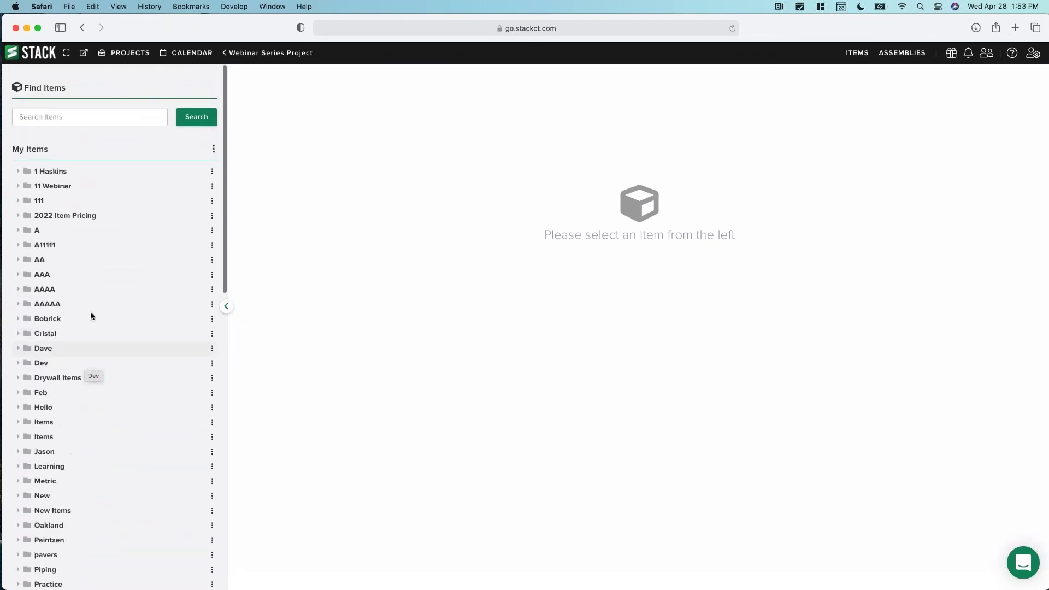
{"action": "left_click", "coordinate": [214, 153]}
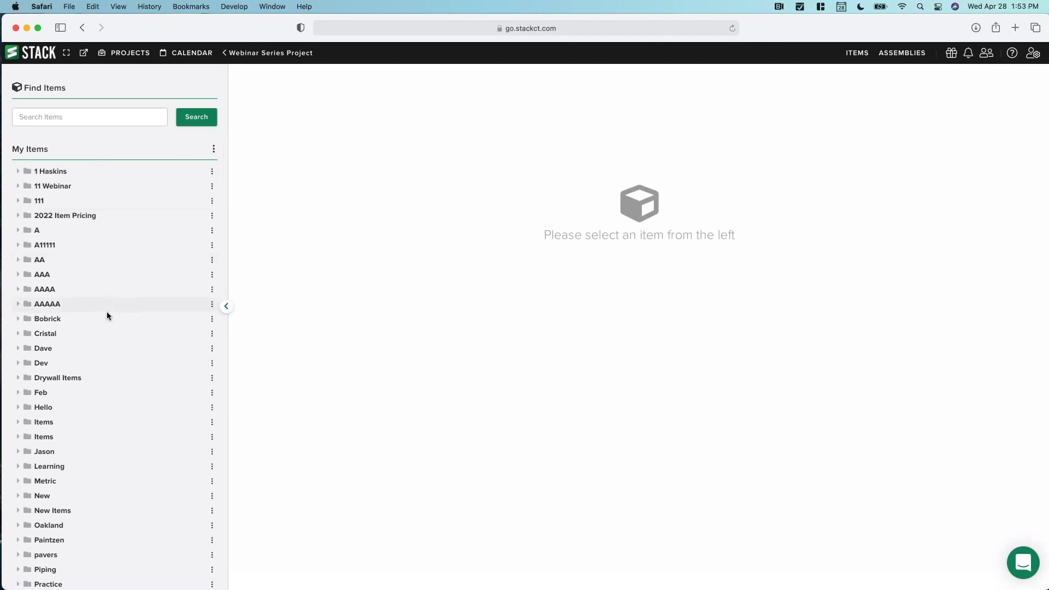
Save a copy of the 2 x 12 Stud item from the Test folder into the 11 Webinar folder.
{"action": "scroll", "coordinate": [104, 322], "scroll_direction": "down", "scroll_amount": 5}
{"action": "scroll", "coordinate": [66, 362], "scroll_direction": "up", "scroll_amount": 1}
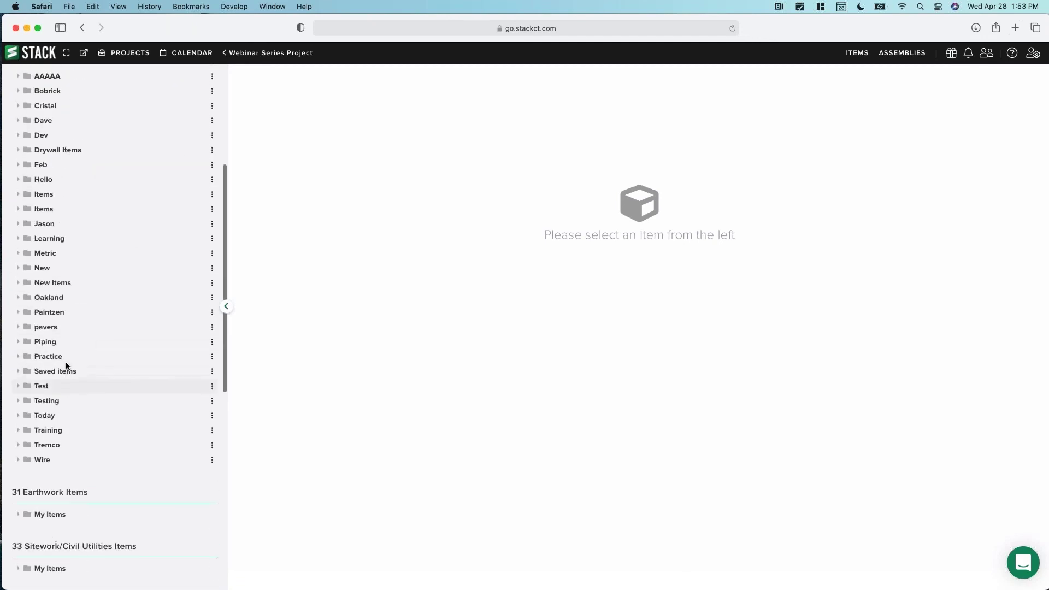
{"action": "left_click", "coordinate": [19, 388]}
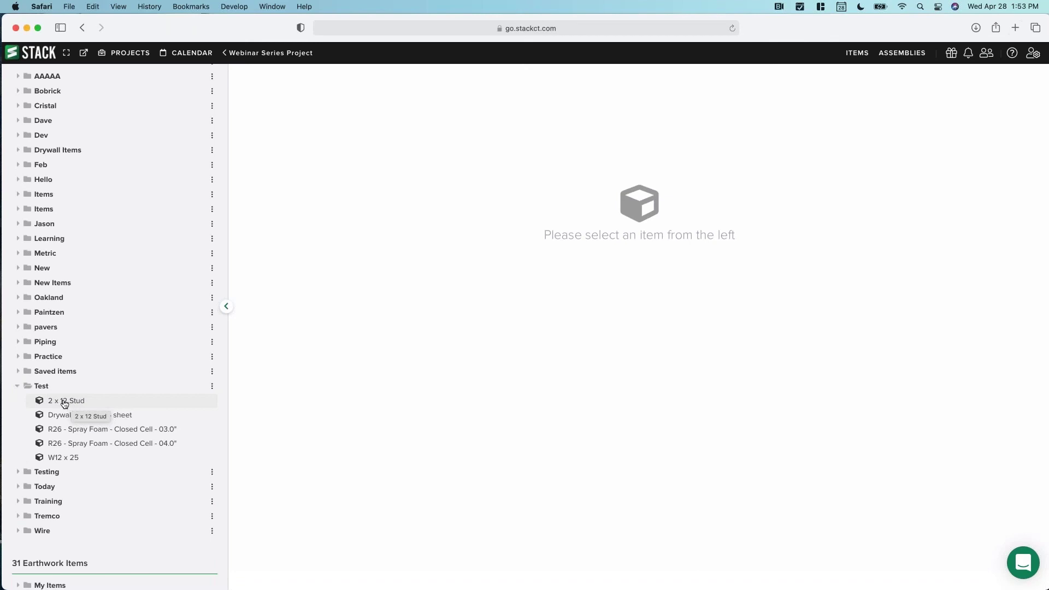
{"action": "scroll", "coordinate": [72, 407], "scroll_direction": "up", "scroll_amount": 5}
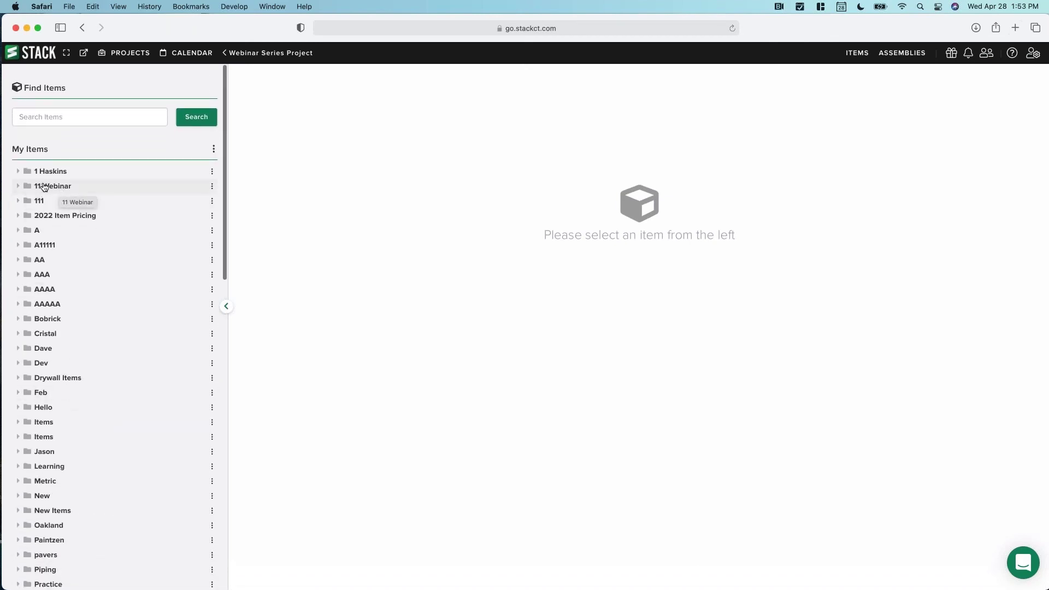
{"action": "scroll", "coordinate": [90, 400], "scroll_direction": "down", "scroll_amount": 5}
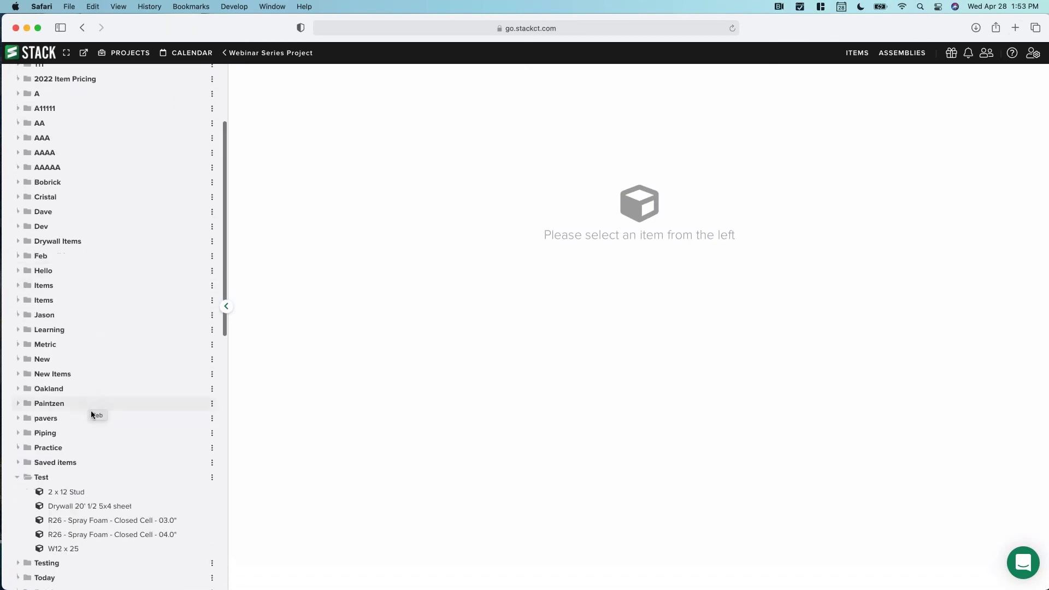
{"action": "left_click", "coordinate": [66, 493]}
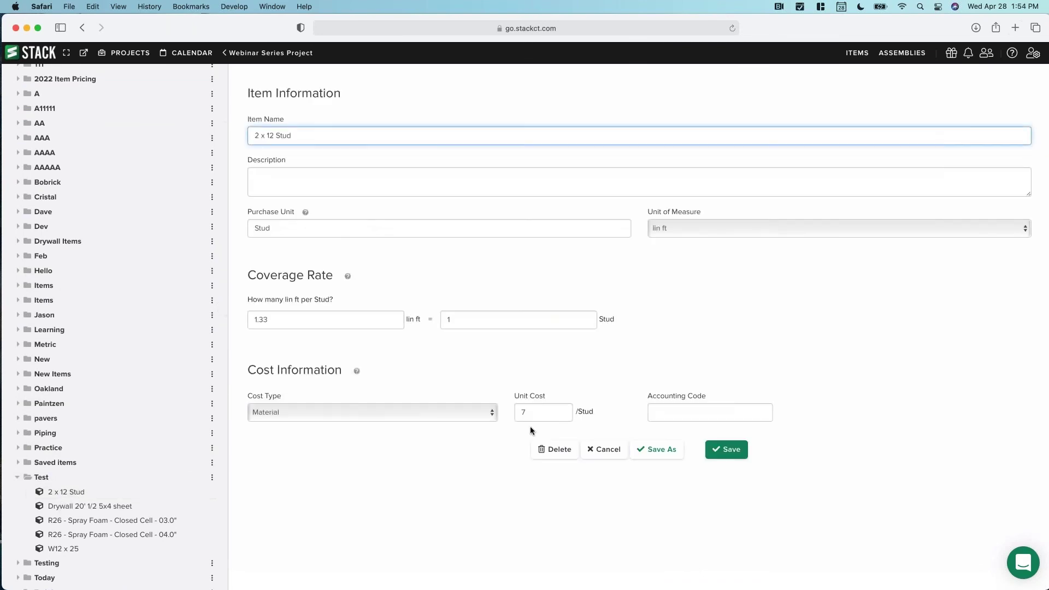
{"action": "left_click", "coordinate": [657, 454]}
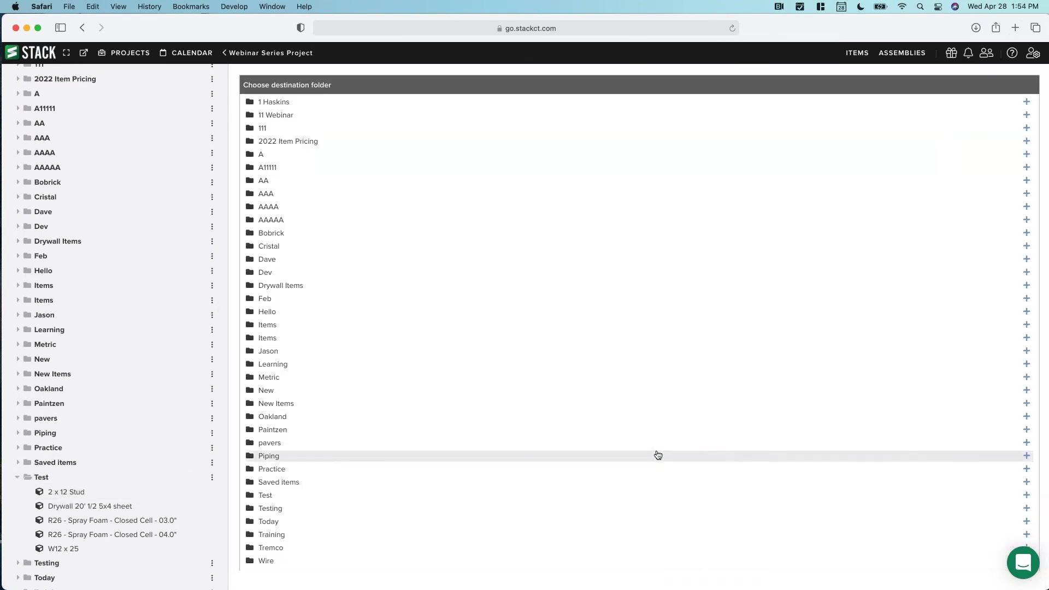
{"action": "left_click", "coordinate": [1027, 115]}
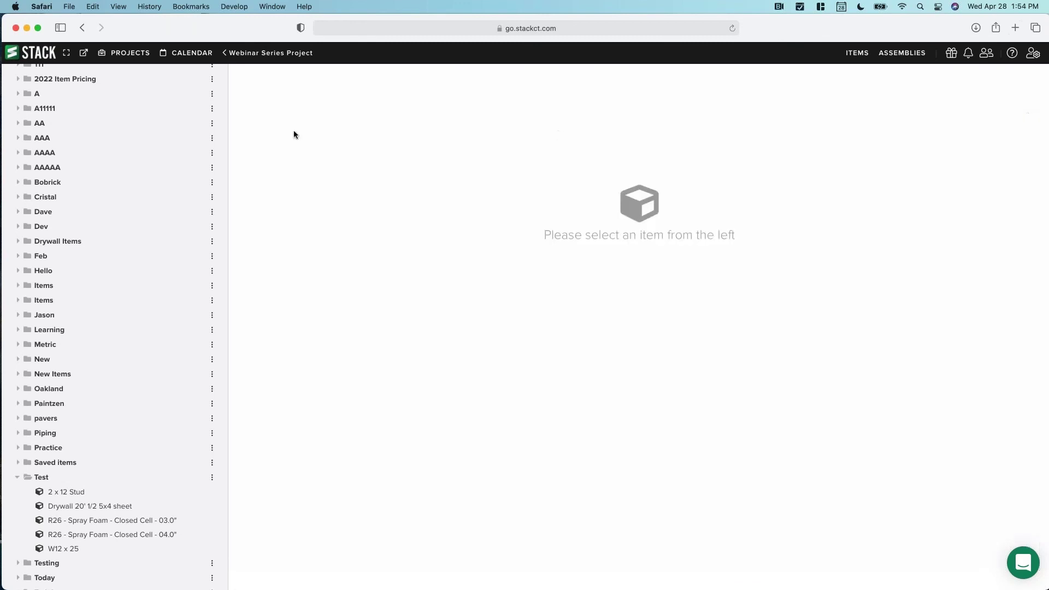
Check the copied 2 x 12 Stud in the 11 Webinar folder and review the original item's details in the Test folder.
{"action": "scroll", "coordinate": [50, 119], "scroll_direction": "up", "scroll_amount": 5}
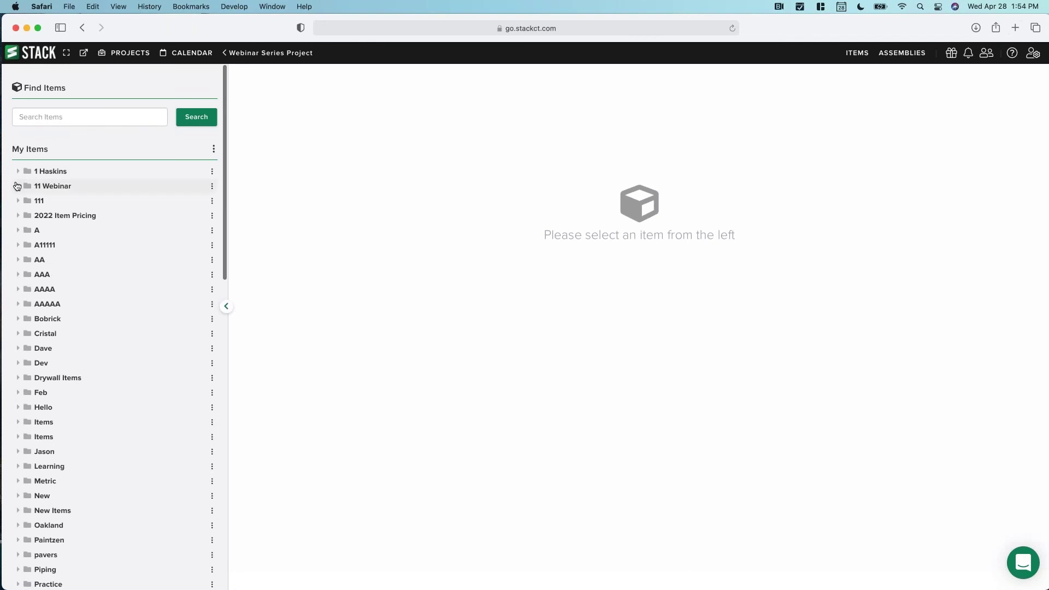
{"action": "left_click", "coordinate": [20, 187]}
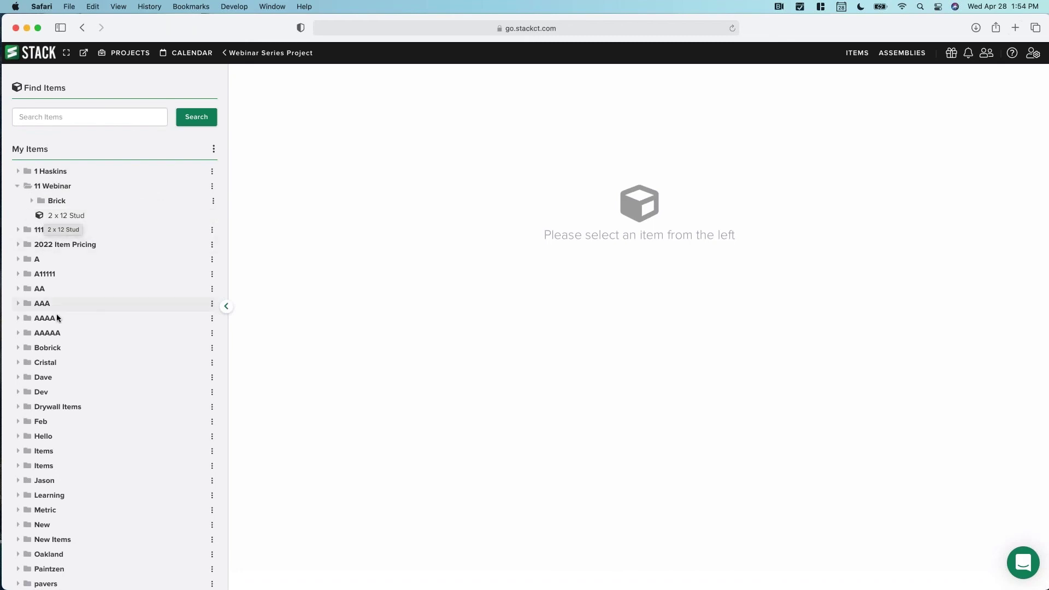
{"action": "scroll", "coordinate": [47, 284], "scroll_direction": "down", "scroll_amount": 5}
{"action": "scroll", "coordinate": [54, 325], "scroll_direction": "up", "scroll_amount": 4}
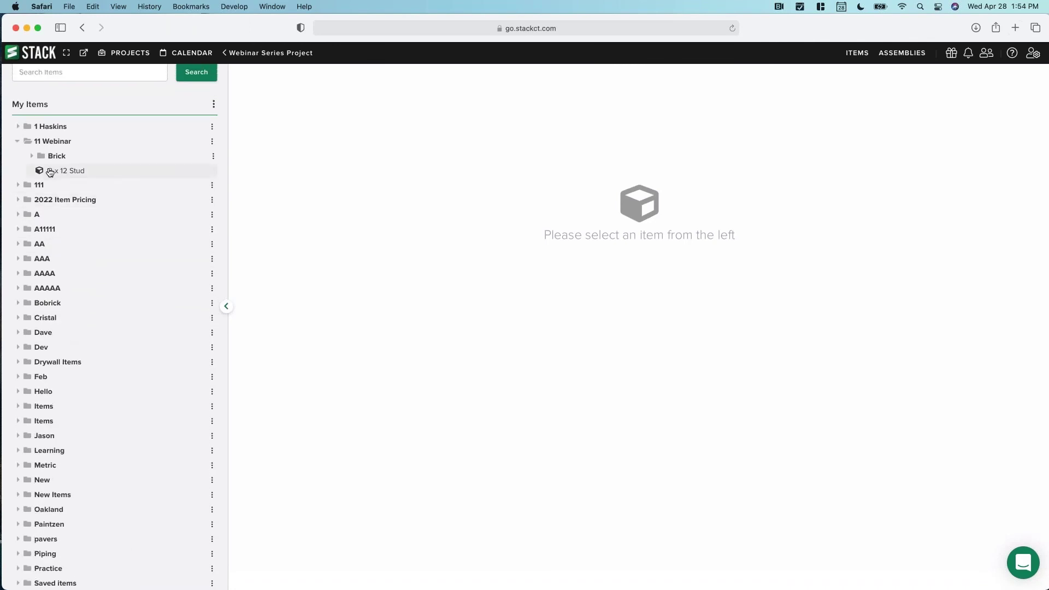
{"action": "scroll", "coordinate": [77, 341], "scroll_direction": "down", "scroll_amount": 6}
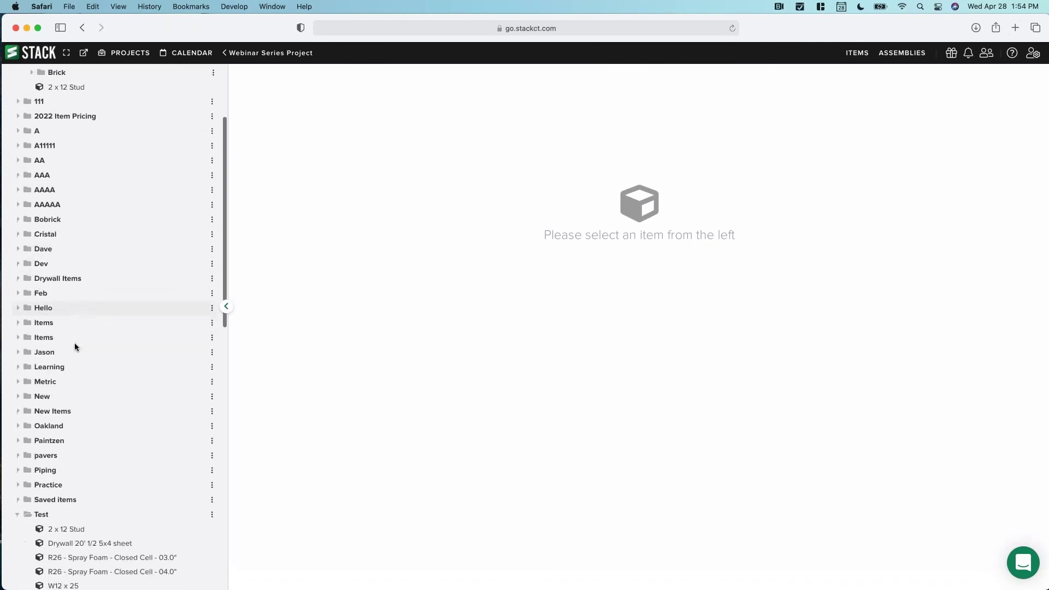
{"action": "left_click", "coordinate": [66, 446]}
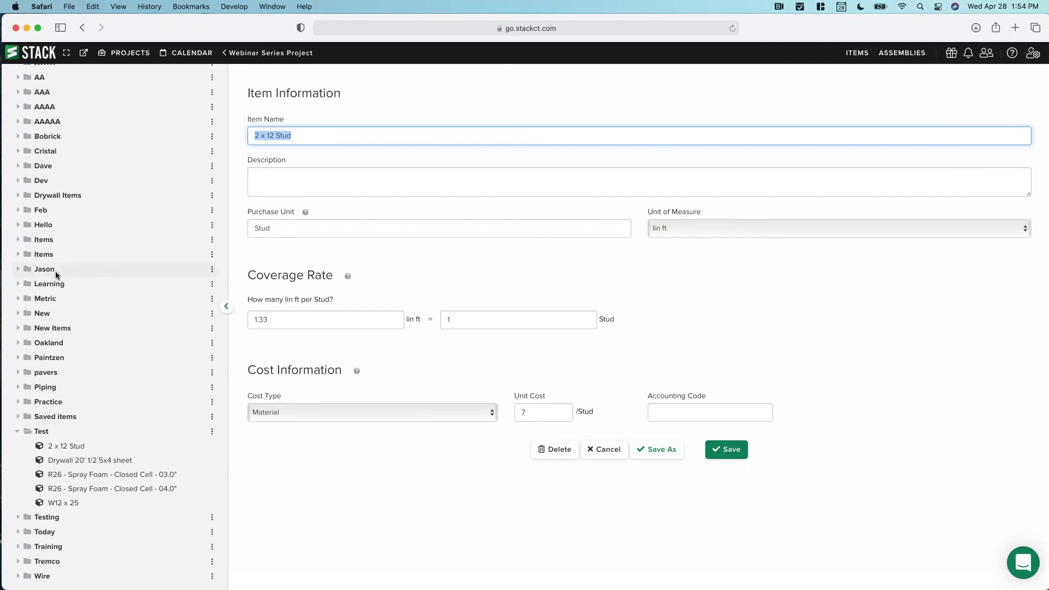
{"action": "scroll", "coordinate": [54, 274], "scroll_direction": "up", "scroll_amount": 3}
{"action": "scroll", "coordinate": [55, 276], "scroll_direction": "up", "scroll_amount": 5}
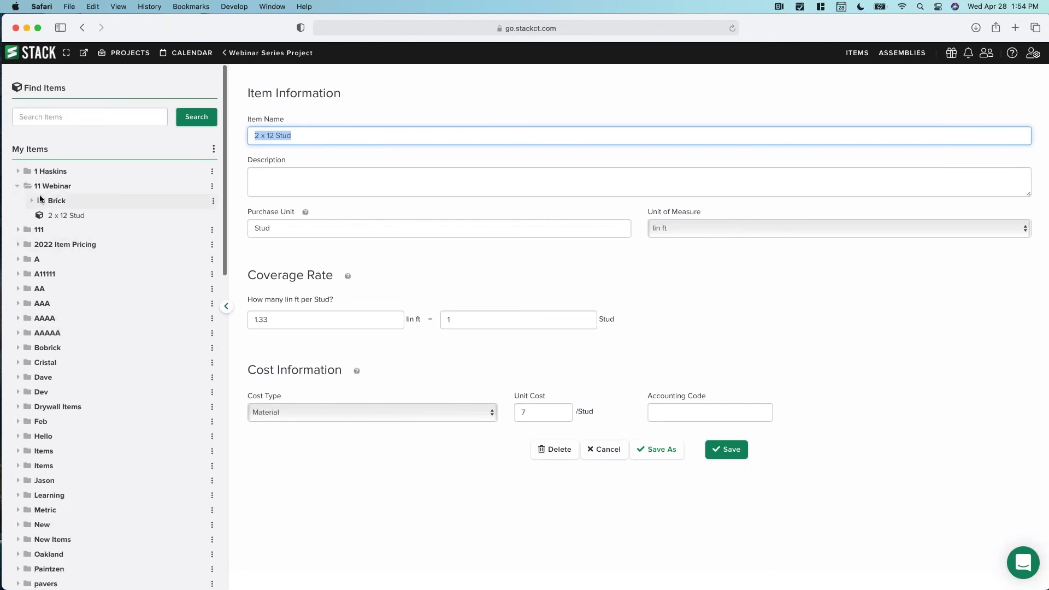
{"action": "scroll", "coordinate": [52, 281], "scroll_direction": "down", "scroll_amount": 3}
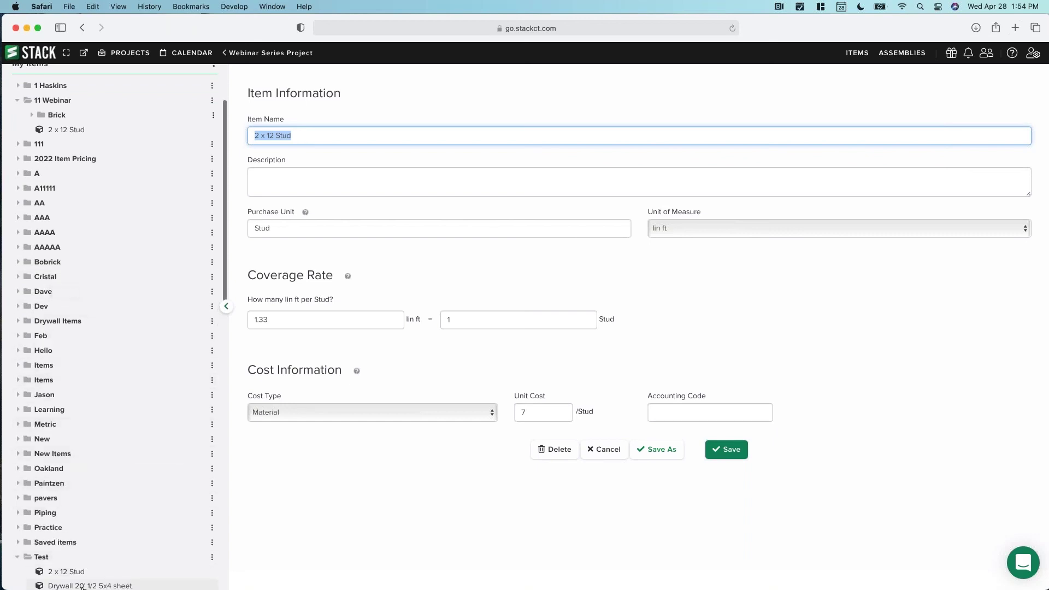
{"action": "scroll", "coordinate": [57, 552], "scroll_direction": "down", "scroll_amount": 1}
{"action": "scroll", "coordinate": [71, 538], "scroll_direction": "down", "scroll_amount": 1}
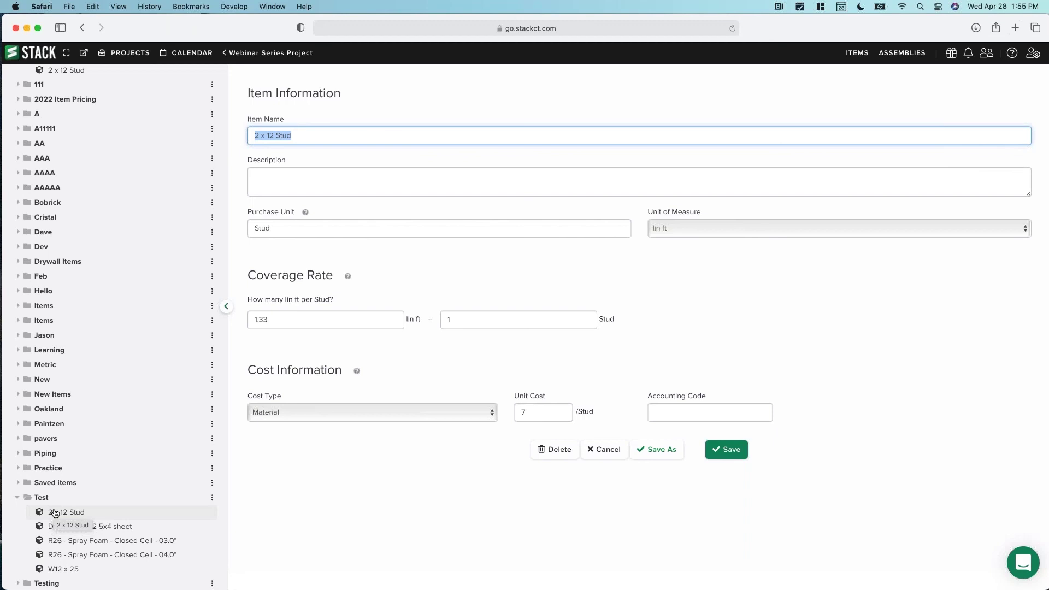
{"action": "scroll", "coordinate": [54, 512], "scroll_direction": "up", "scroll_amount": 3}
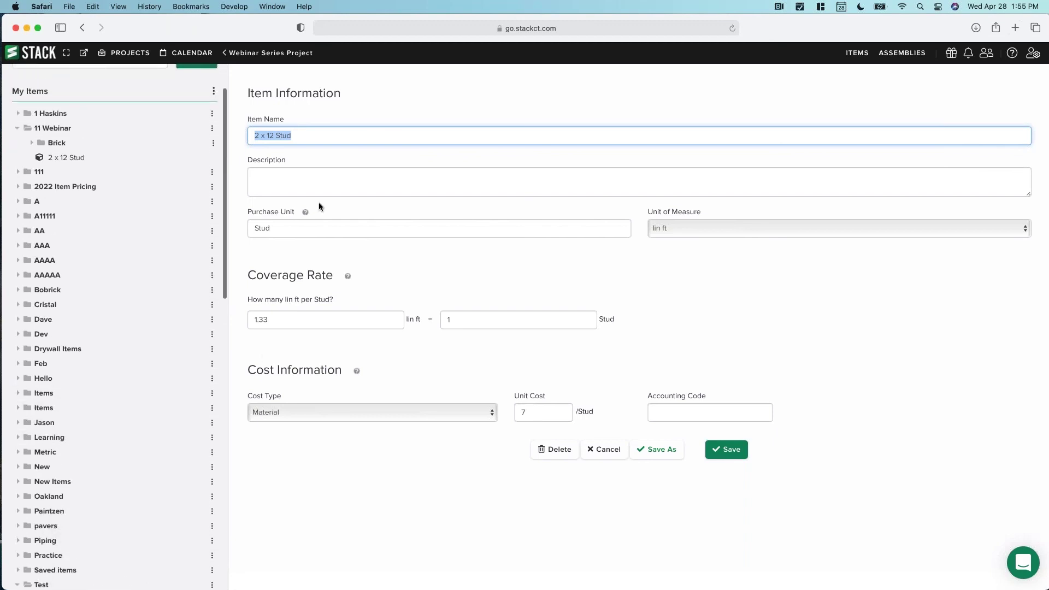
Return to the Webinar Series project and open the Company Settings within the account settings.
{"action": "left_click", "coordinate": [268, 55]}
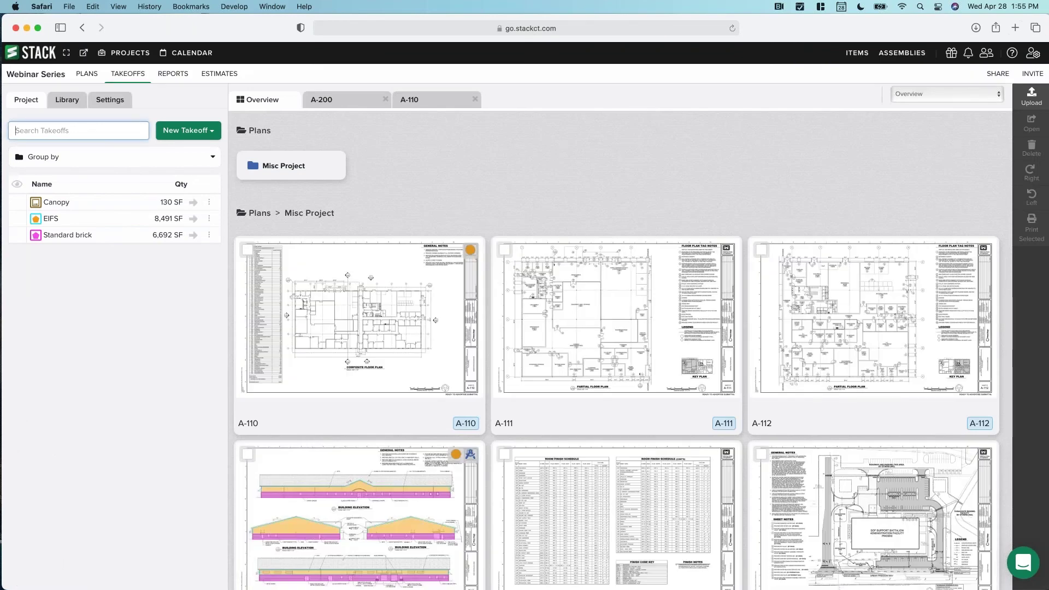
{"action": "left_click", "coordinate": [1033, 55]}
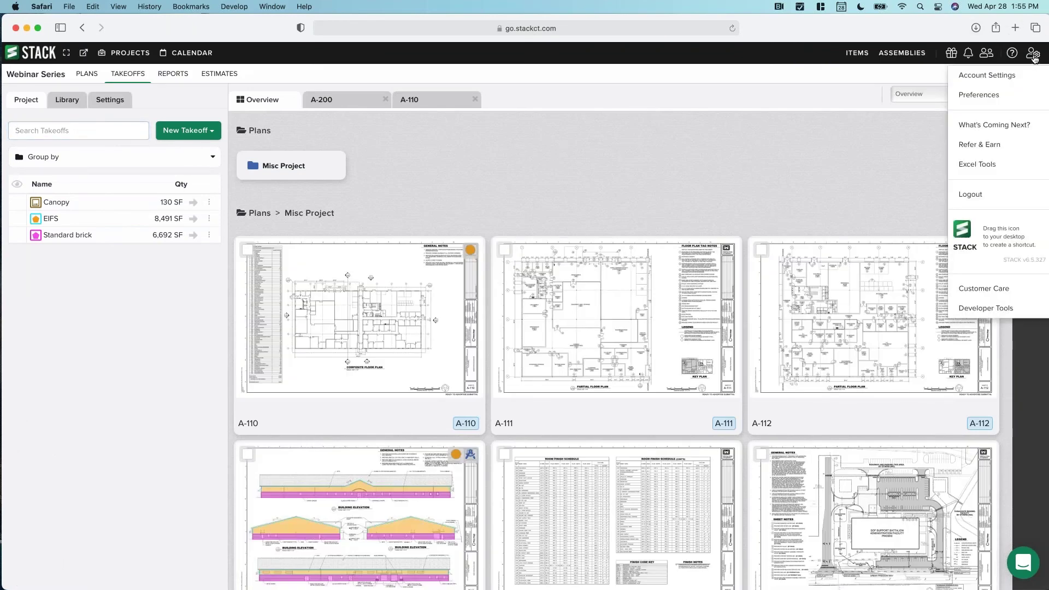
{"action": "left_click", "coordinate": [1033, 55]}
{"action": "left_click", "coordinate": [1033, 55]}
{"action": "left_click", "coordinate": [1005, 77]}
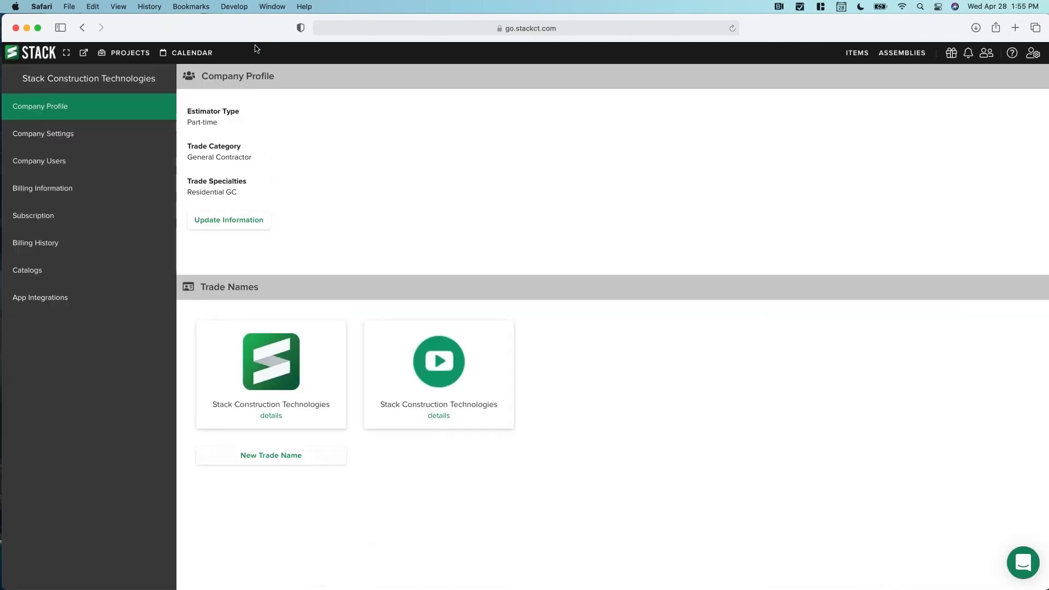
{"action": "left_click", "coordinate": [55, 140]}
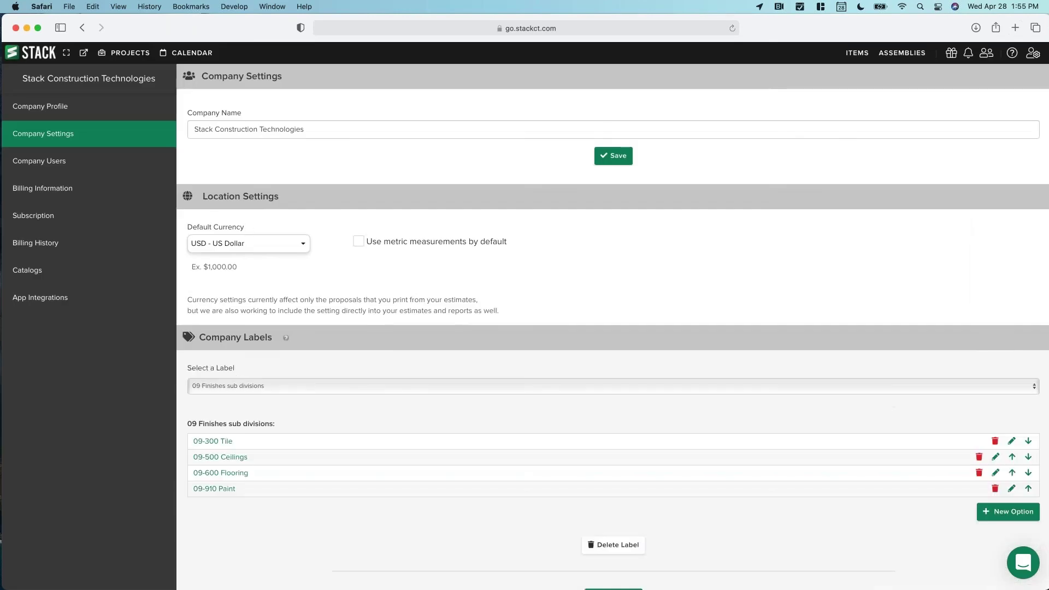
Browse the available default currency options in the location settings and close the list without choosing one.
{"action": "left_click", "coordinate": [283, 245]}
{"action": "scroll", "coordinate": [248, 327], "scroll_direction": "down", "scroll_amount": 10}
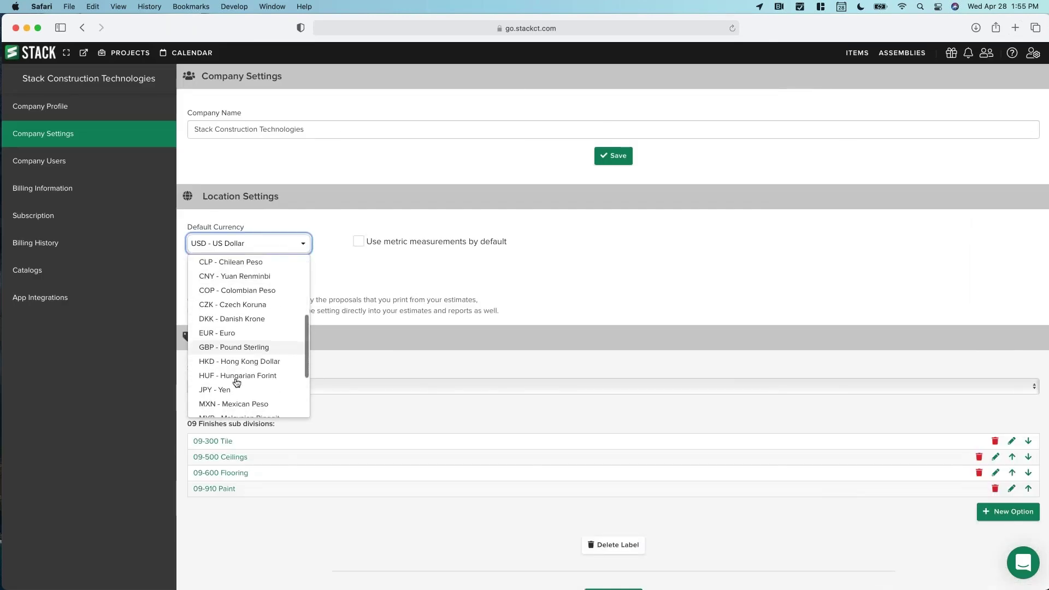
{"action": "scroll", "coordinate": [243, 295], "scroll_direction": "up", "scroll_amount": 15}
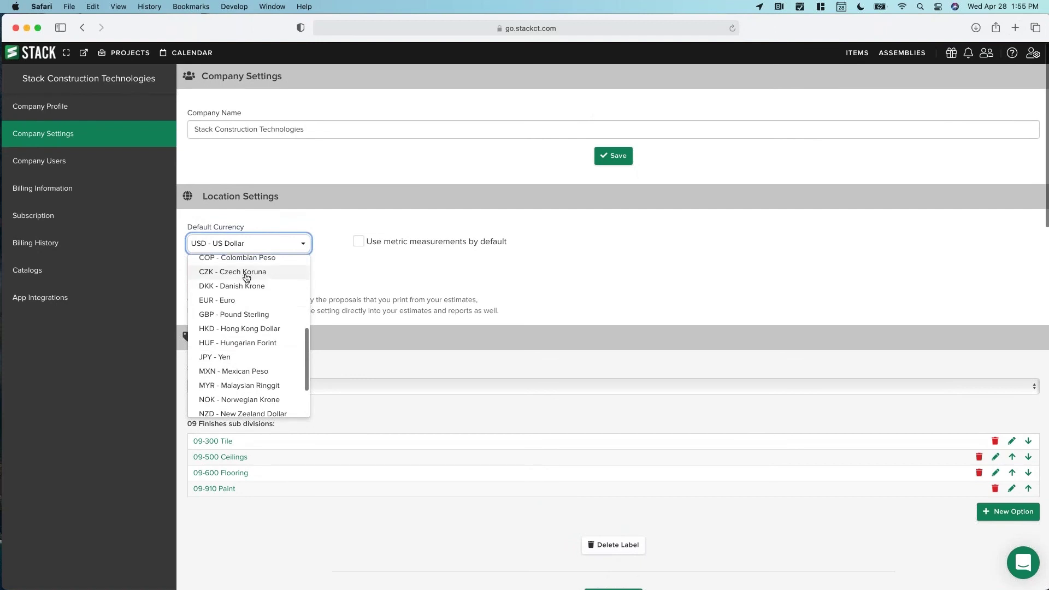
{"action": "scroll", "coordinate": [242, 289], "scroll_direction": "up", "scroll_amount": 2}
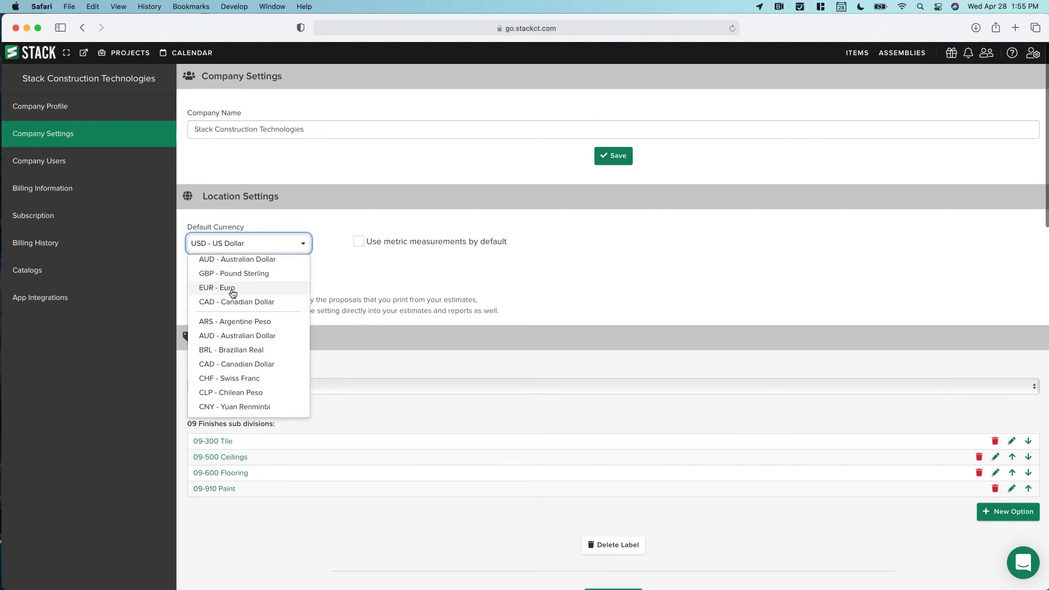
{"action": "left_click", "coordinate": [277, 219]}
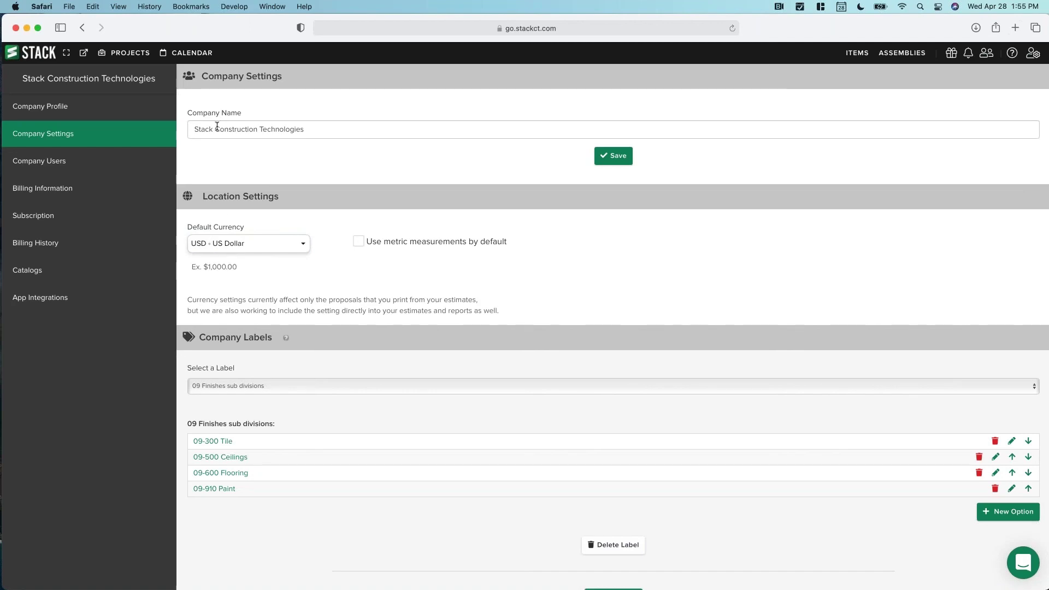
Reopen the Webinar Series project, view the What's New announcements and close them.
{"action": "left_click", "coordinate": [137, 55]}
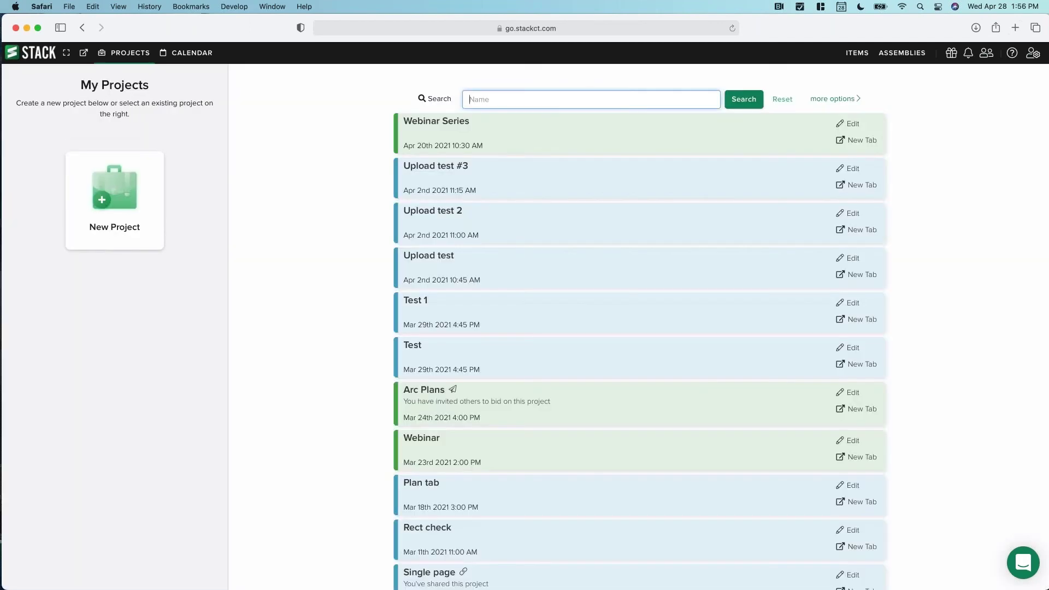
{"action": "left_click", "coordinate": [449, 125]}
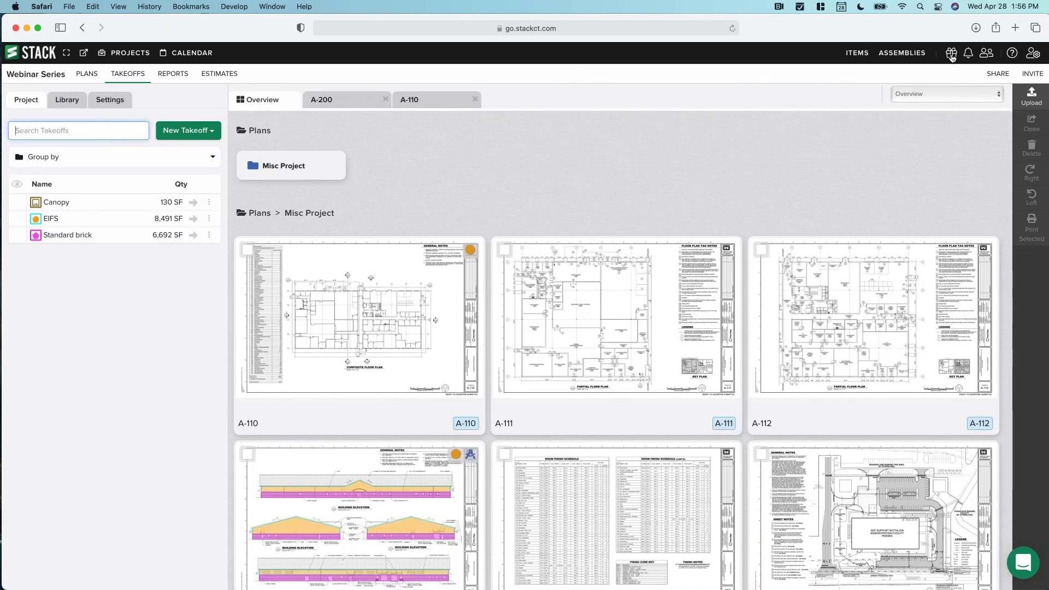
{"action": "left_click", "coordinate": [952, 55]}
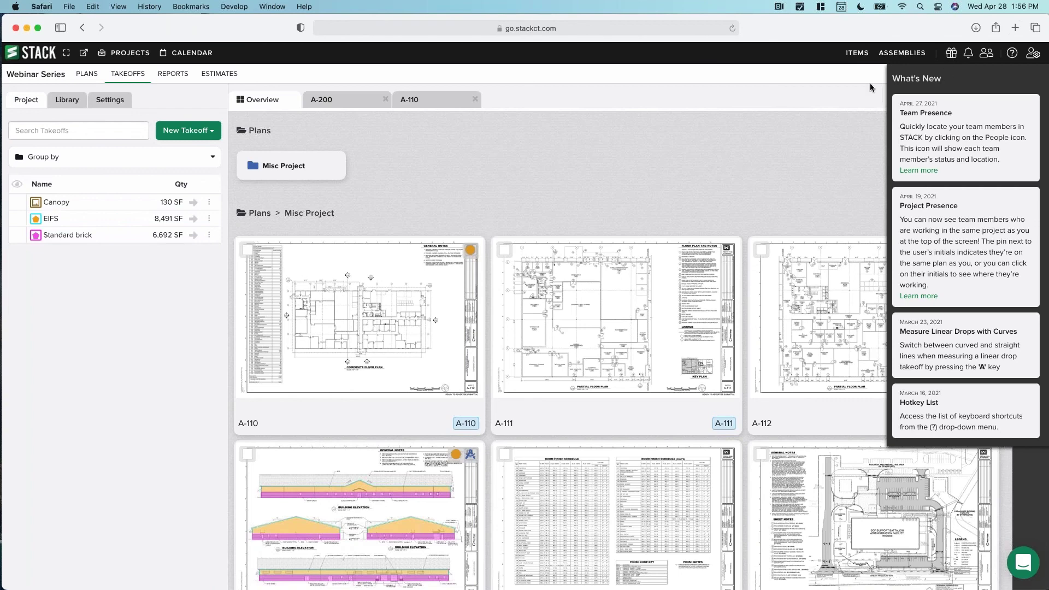
{"action": "left_click", "coordinate": [843, 76]}
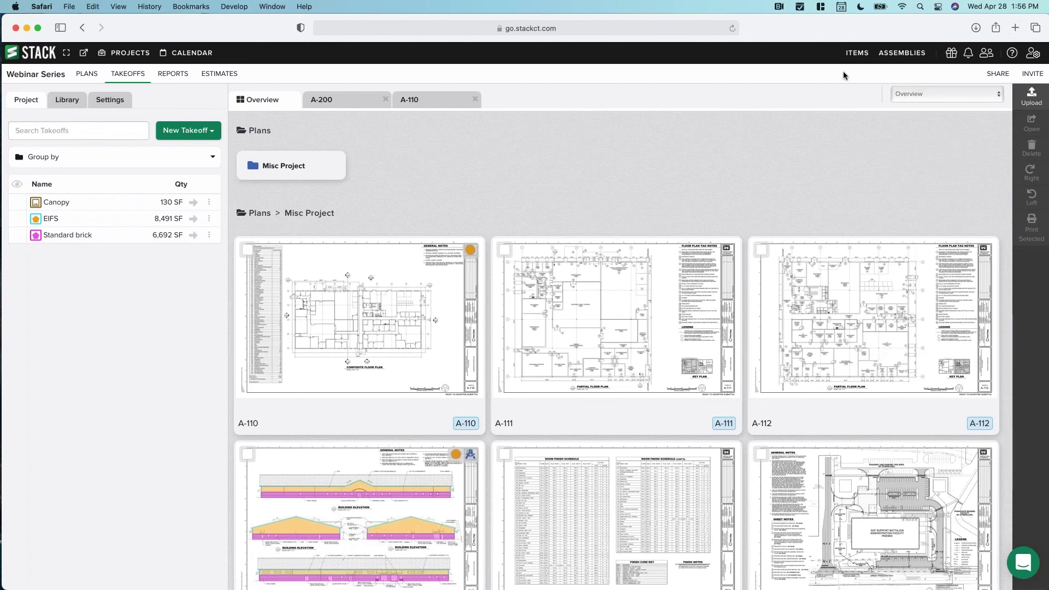